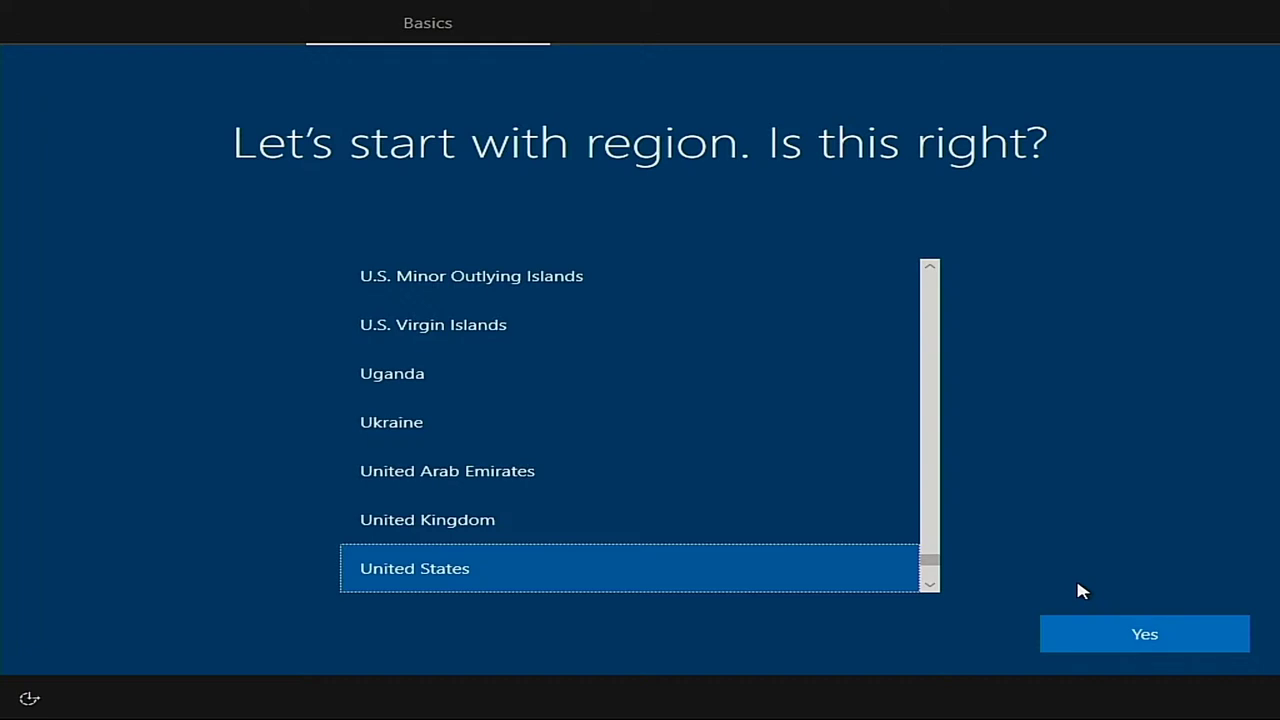
# Confirm United States as the region and US as the keyboard layout, without adding a second layout
pyautogui.click(1143, 620)
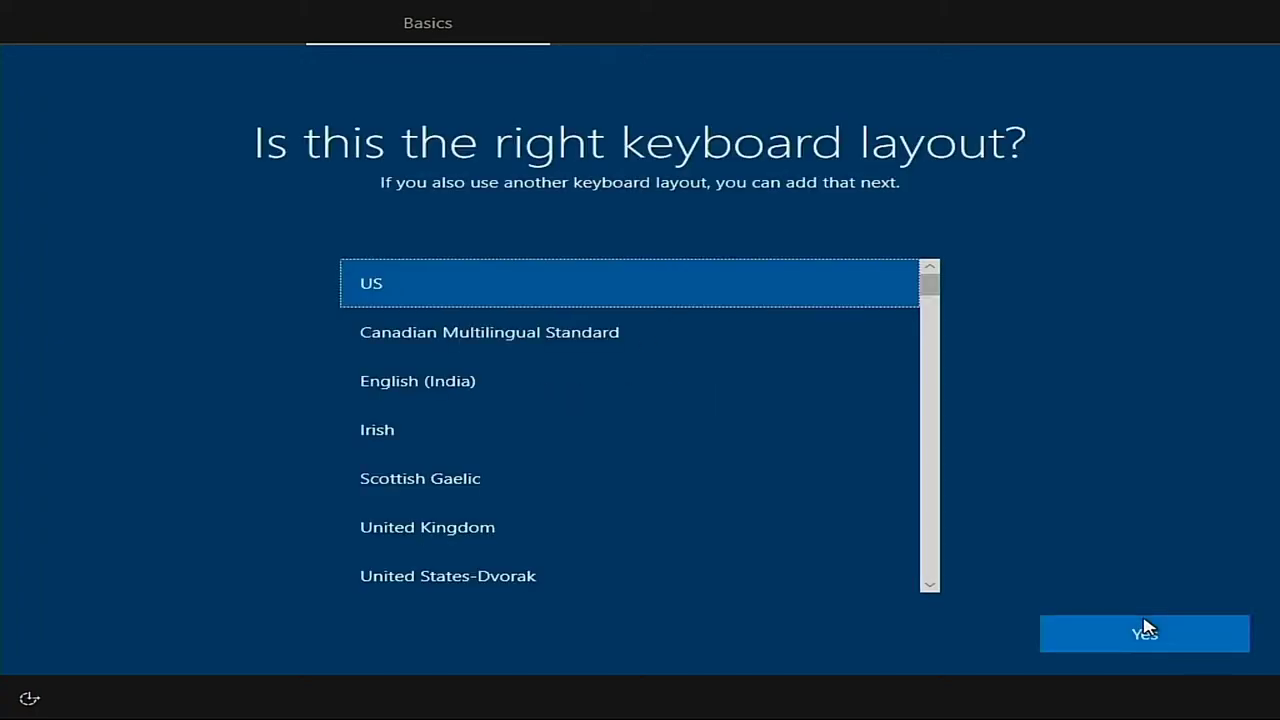
pyautogui.click(1114, 647)
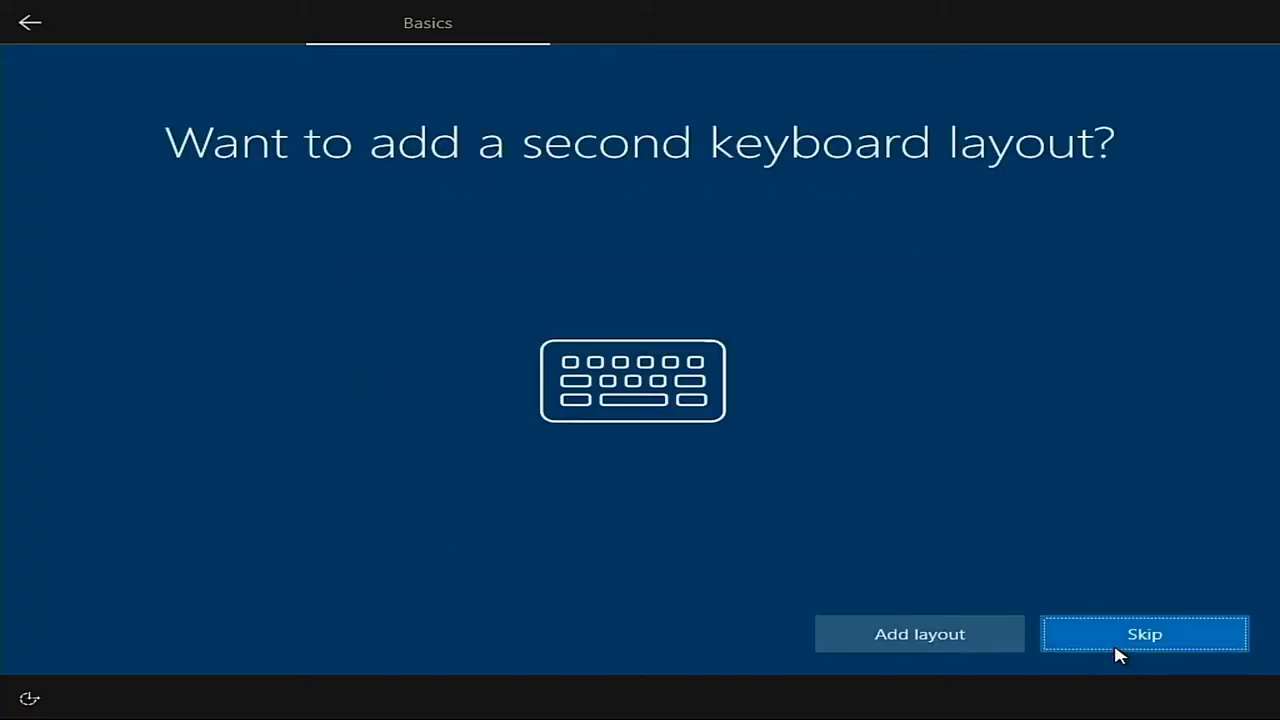
pyautogui.click(1118, 638)
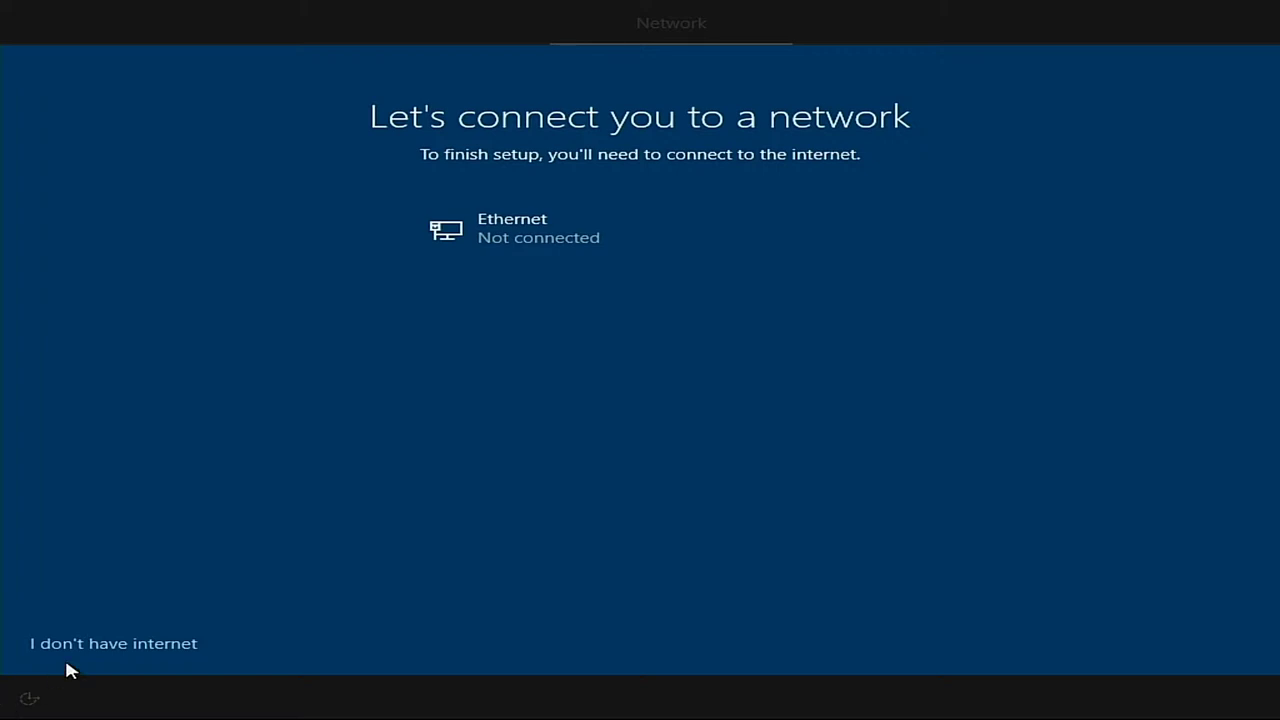
# Continue with the limited offline setup and name the local user account OldPC
pyautogui.click(94, 648)
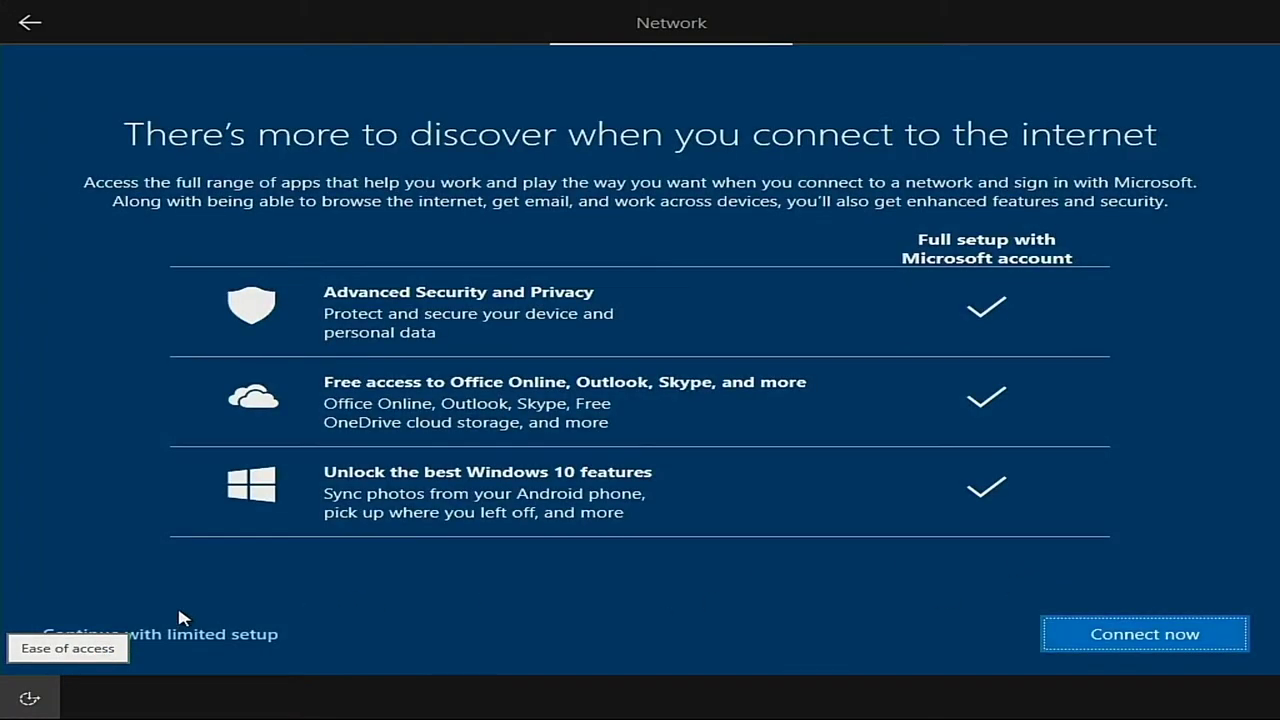
pyautogui.click(175, 636)
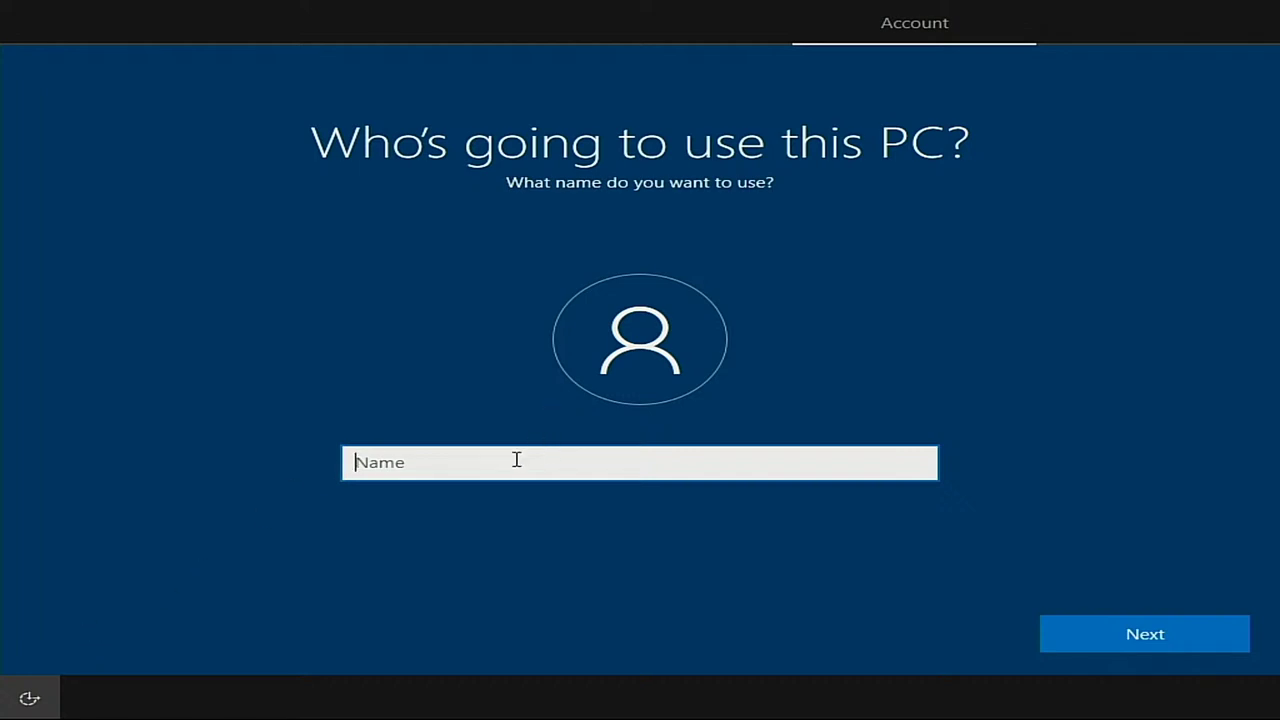
pyautogui.write('OldPC')
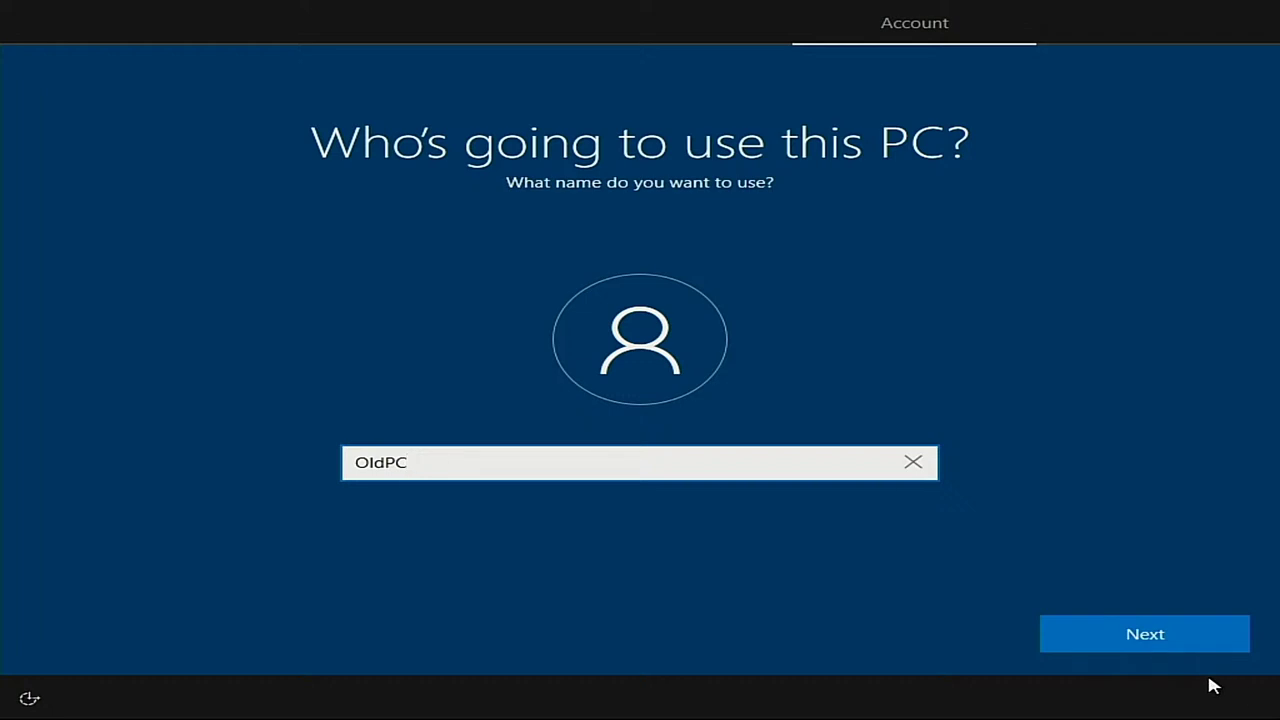
pyautogui.click(1105, 645)
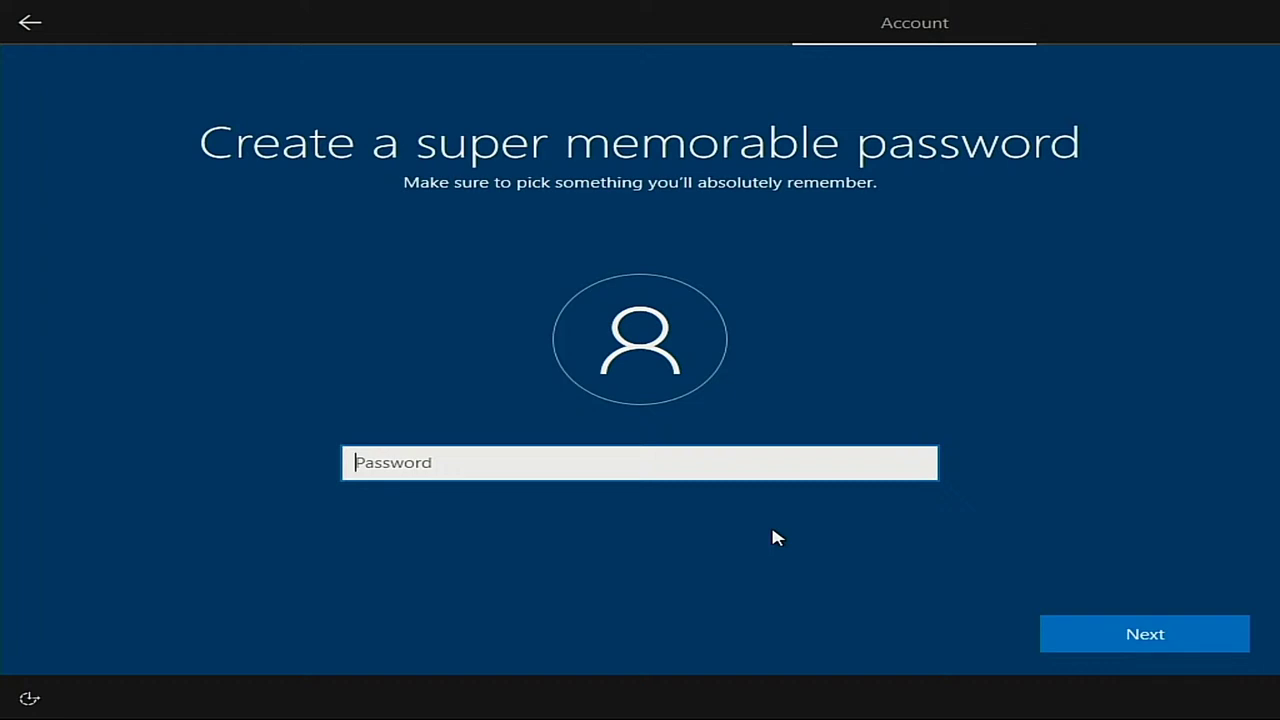
# Create the account password and enter the same password again to confirm it
pyautogui.write('******')
pyautogui.press('Return')
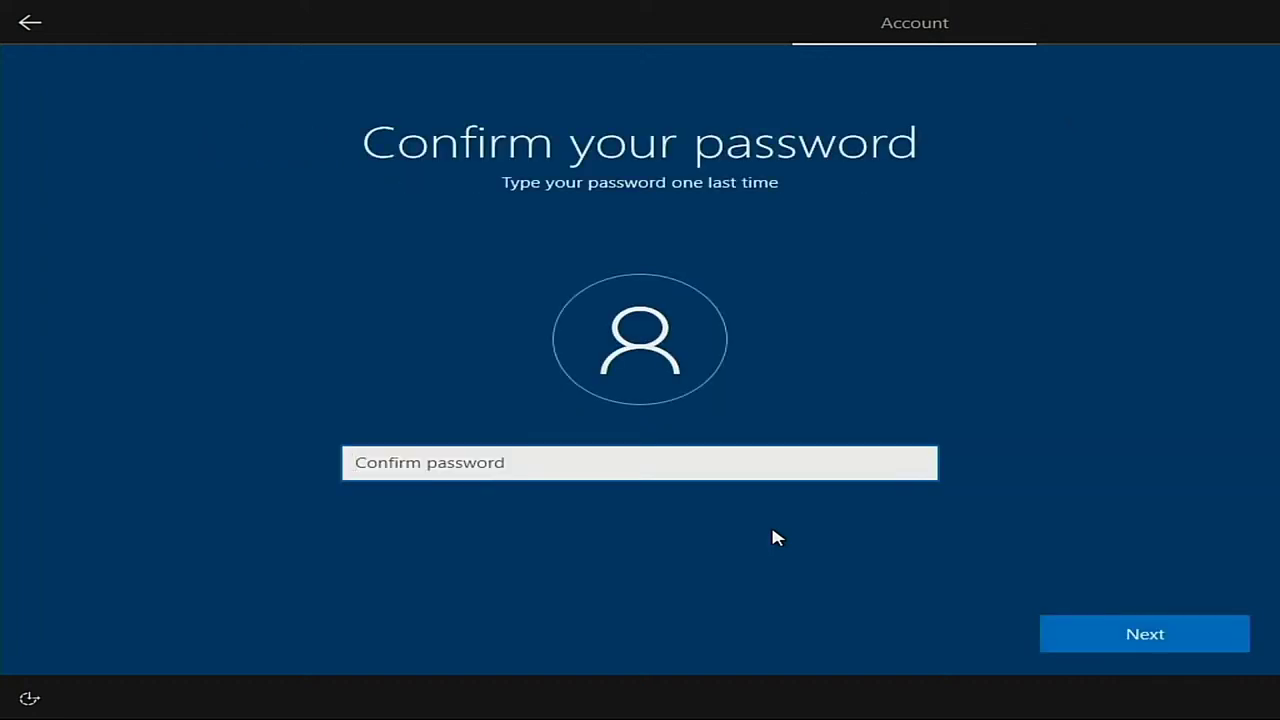
pyautogui.write('******')
pyautogui.press('Return')
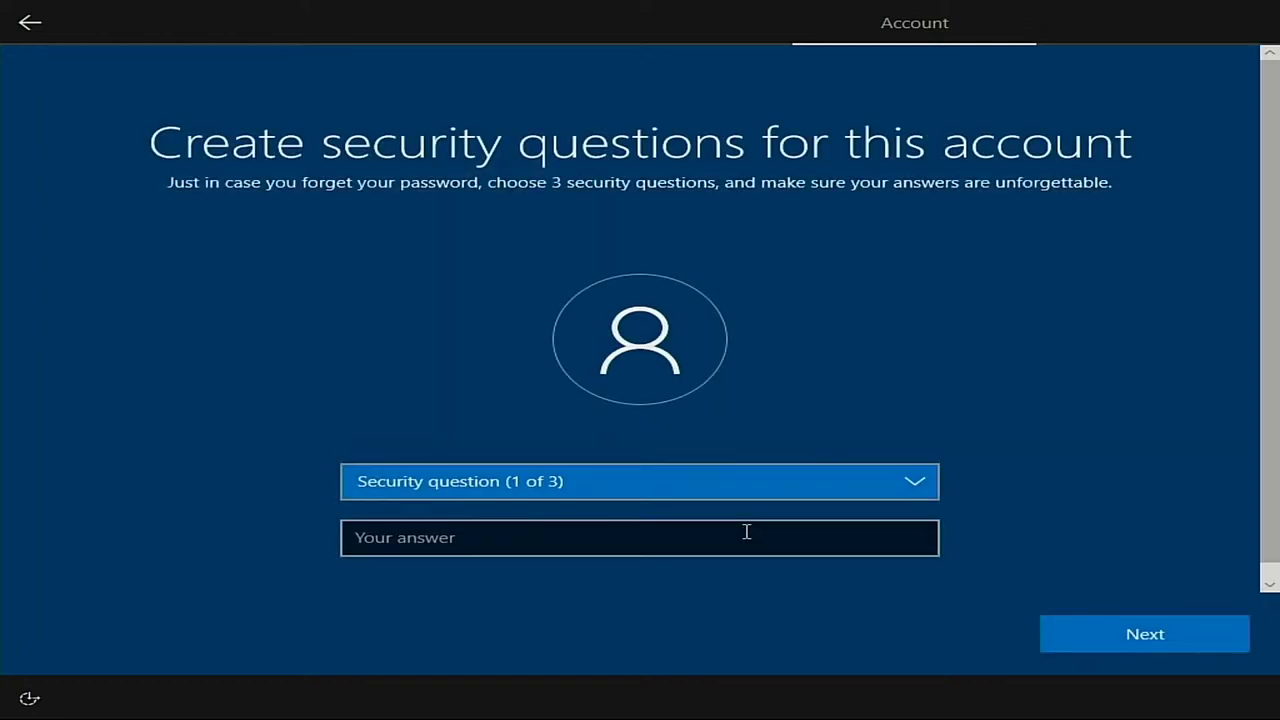
# Choose "What was your first pet's name?" as the first security question and submit its answer
pyautogui.click(765, 495)
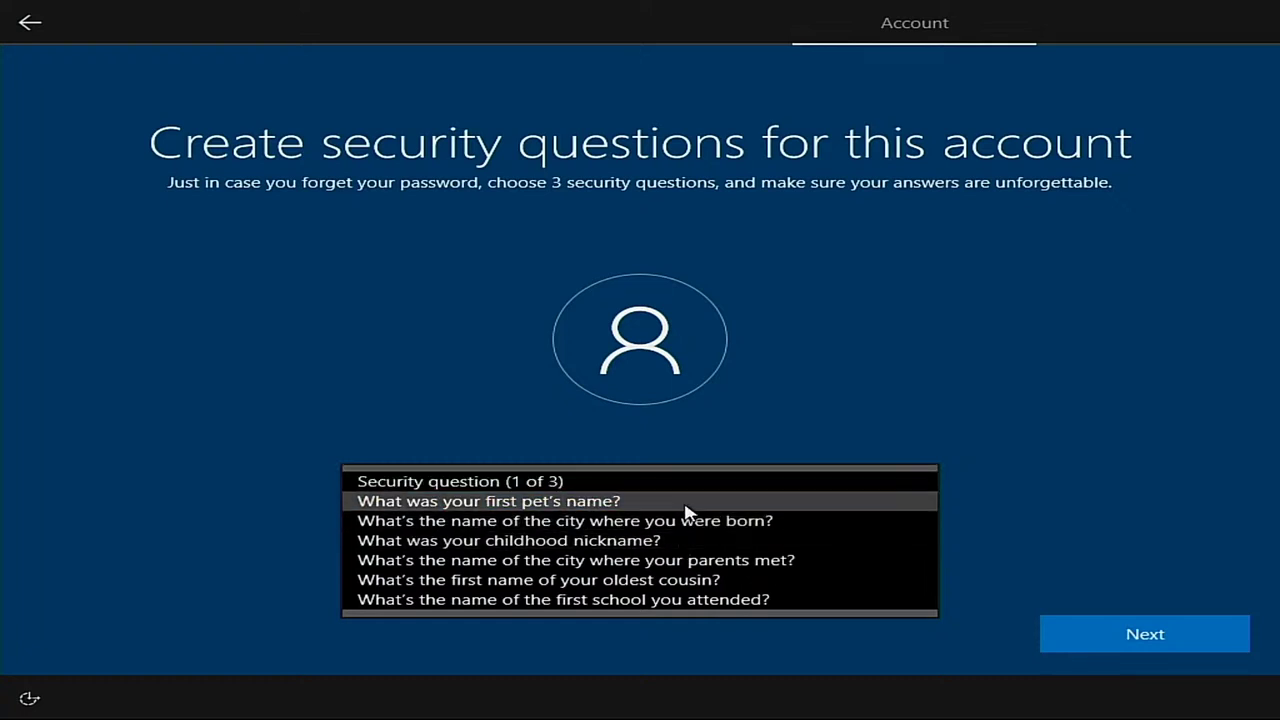
pyautogui.click(1234, 457)
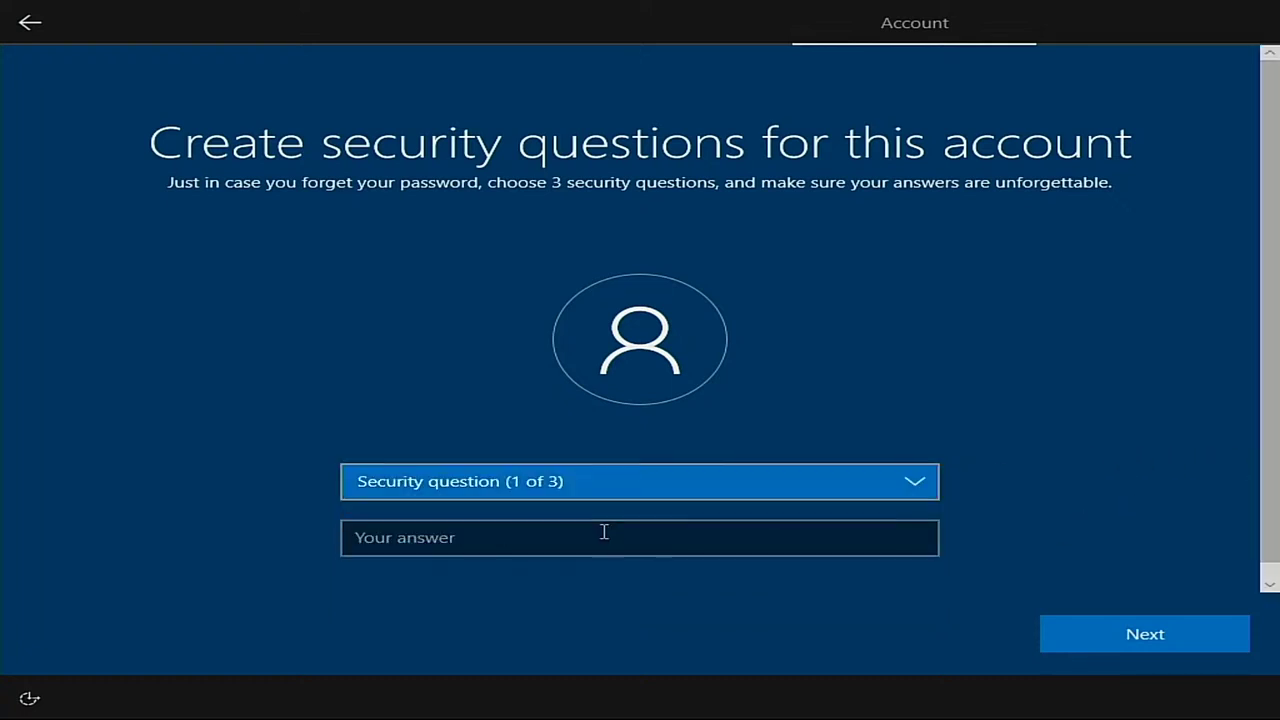
pyautogui.click(603, 477)
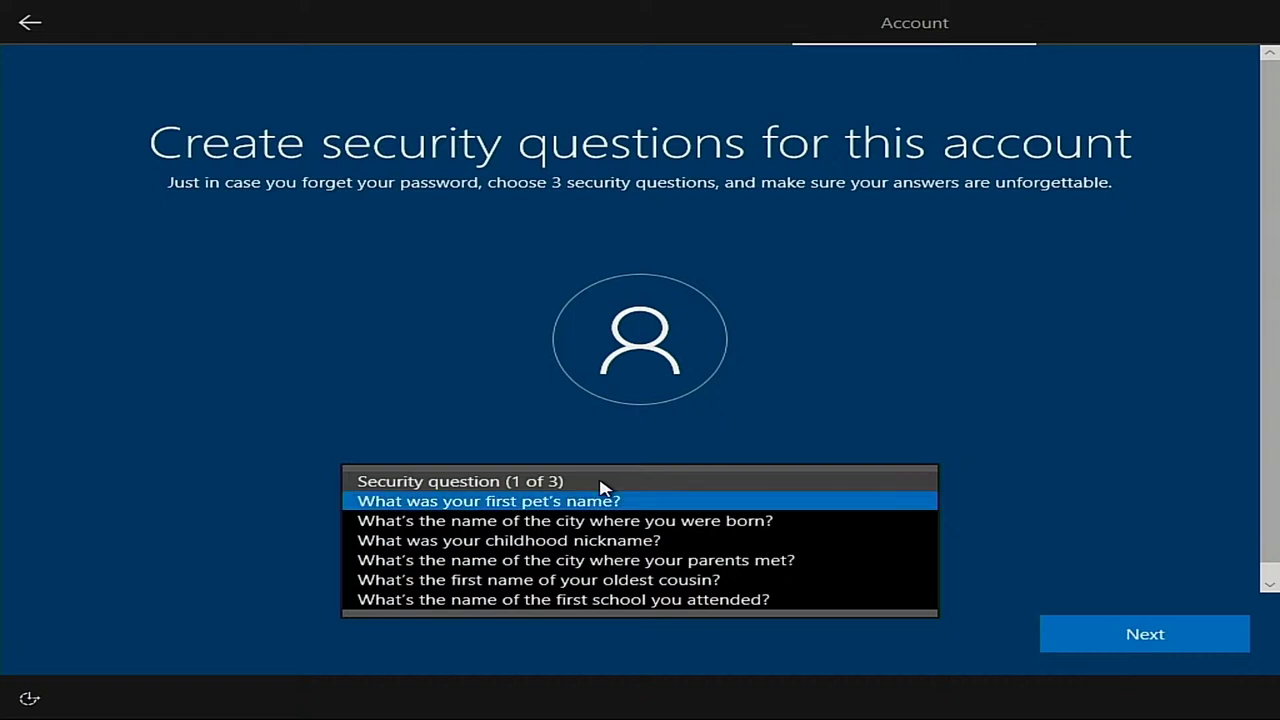
pyautogui.click(603, 486)
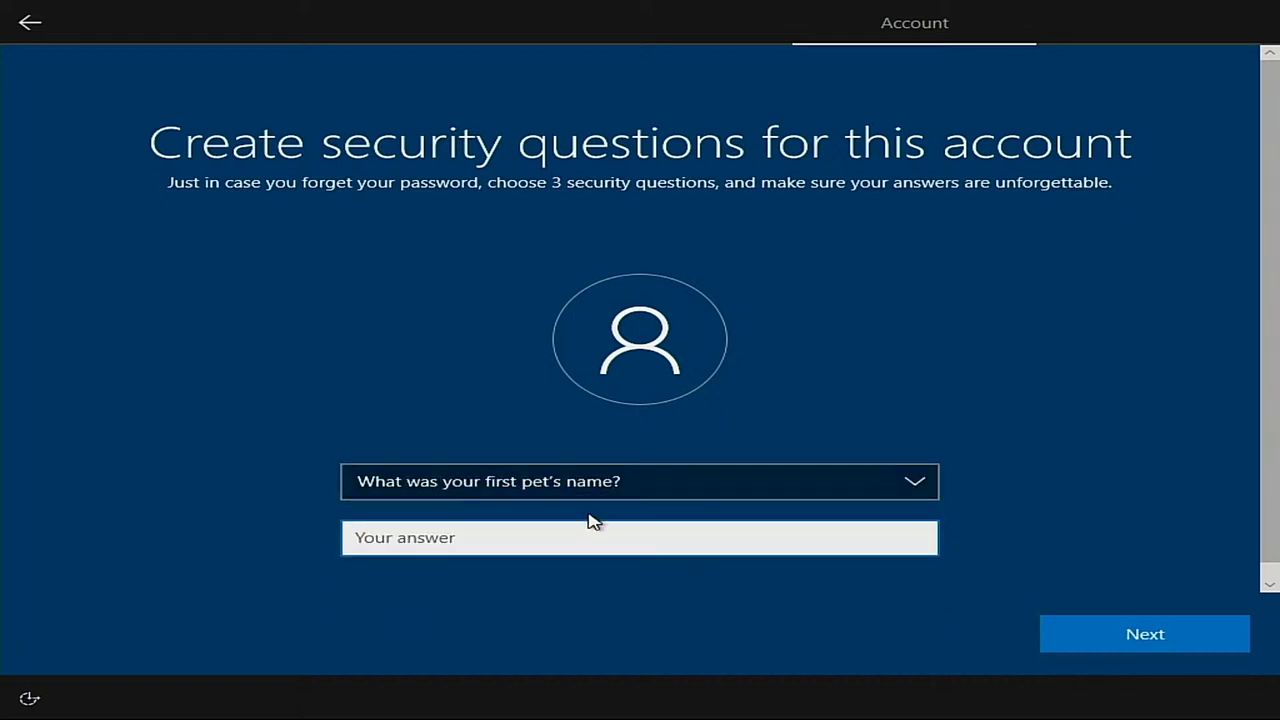
pyautogui.write('a')
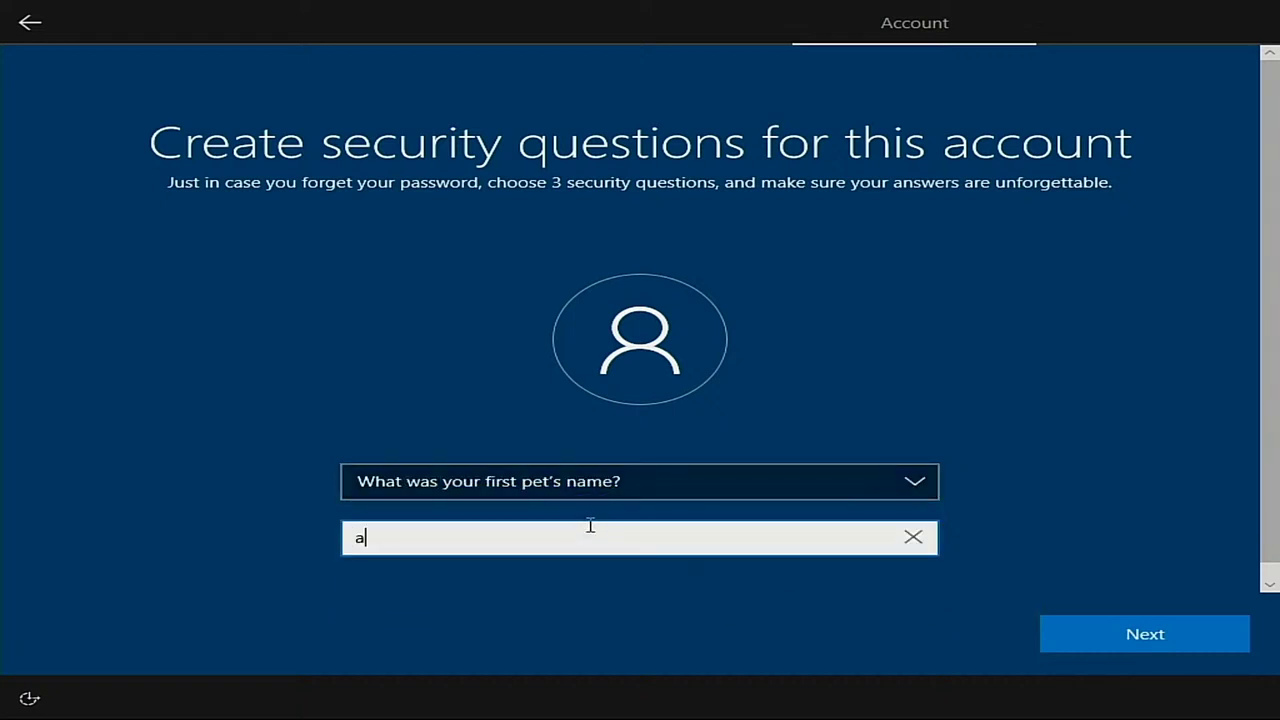
pyautogui.click(1215, 652)
# Choose "What's the name of the city where you were born?" as the second security question and submit its answer
pyautogui.click(418, 481)
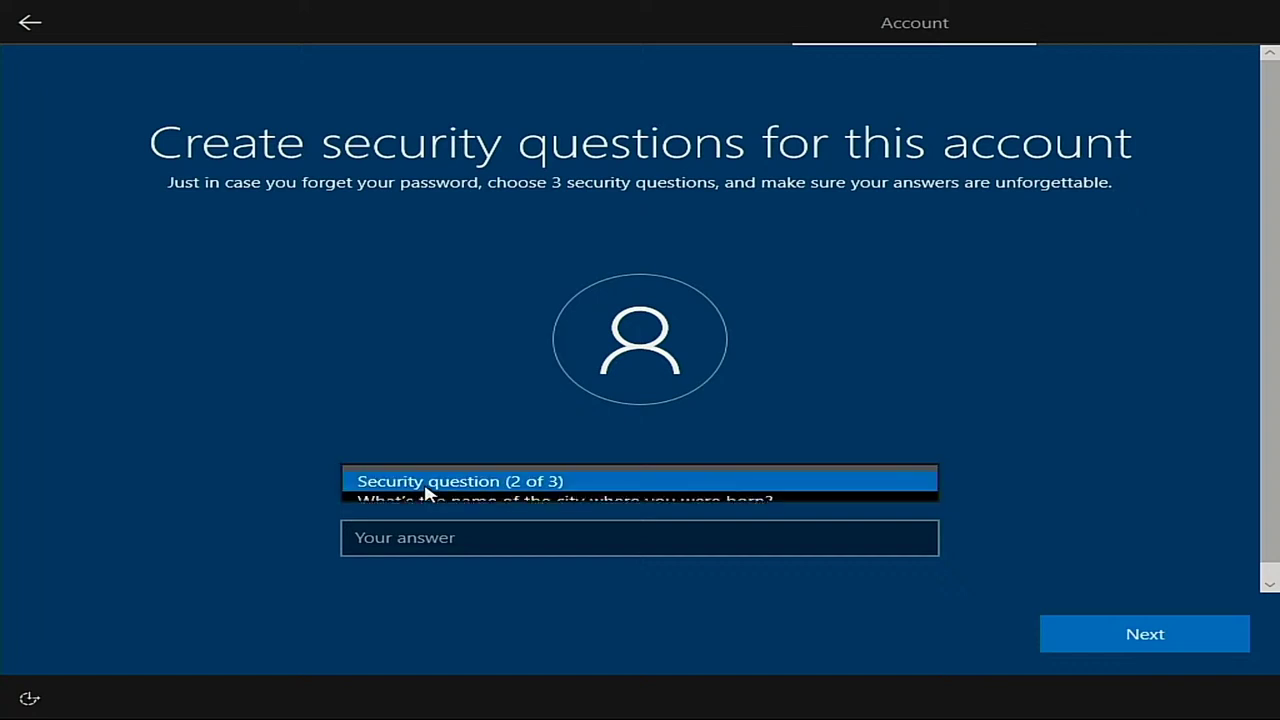
pyautogui.click(438, 509)
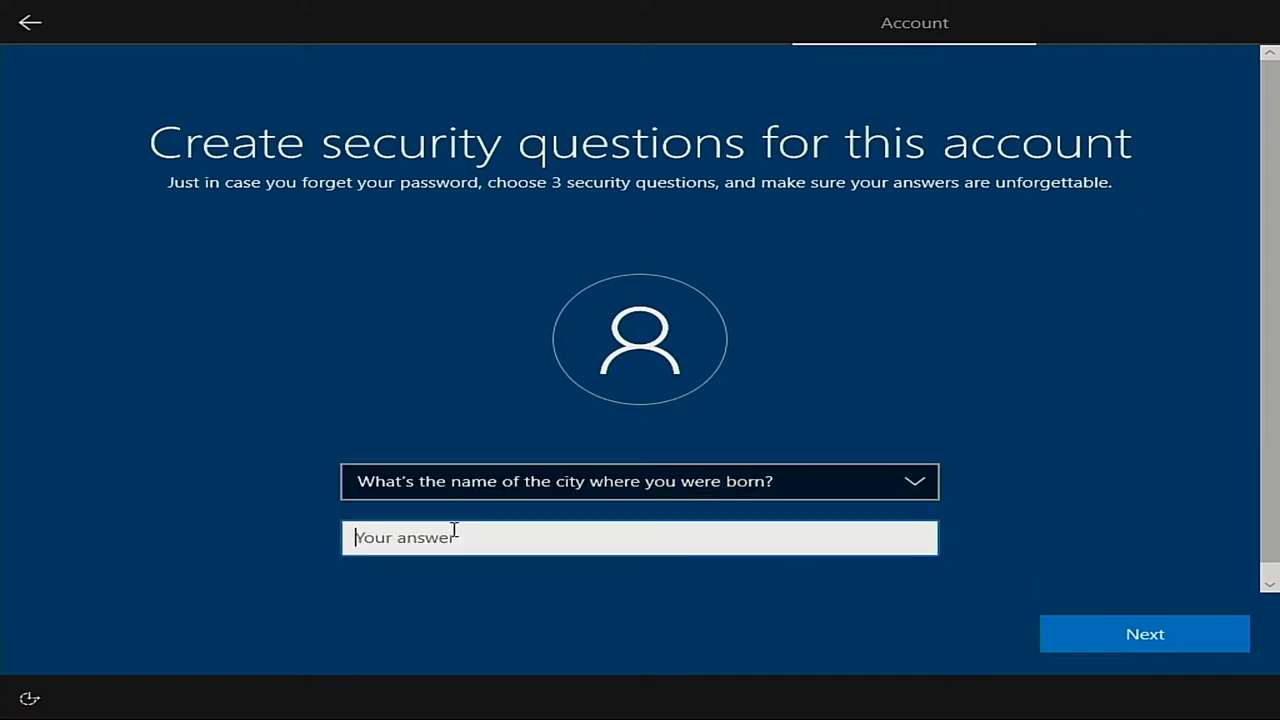
pyautogui.write('a')
pyautogui.click(1154, 634)
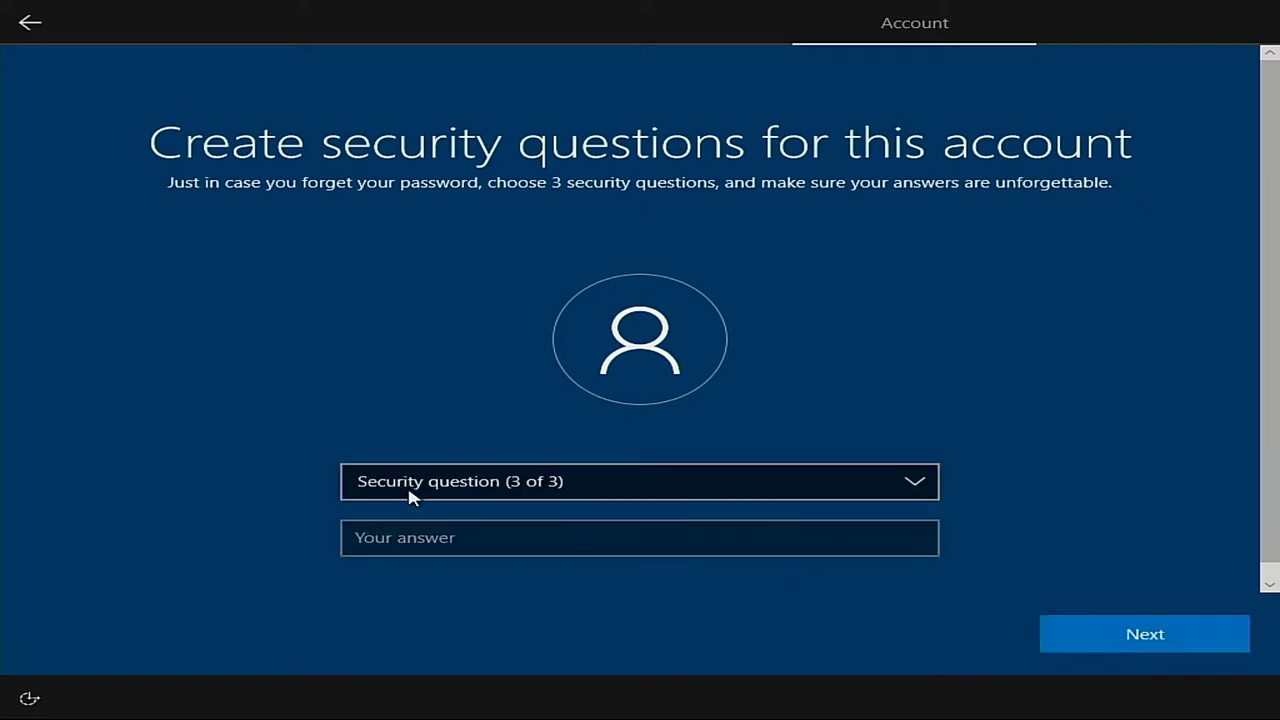
# Choose "What was your childhood nickname?" as the third security question and submit its answer
pyautogui.click(400, 478)
pyautogui.click(423, 505)
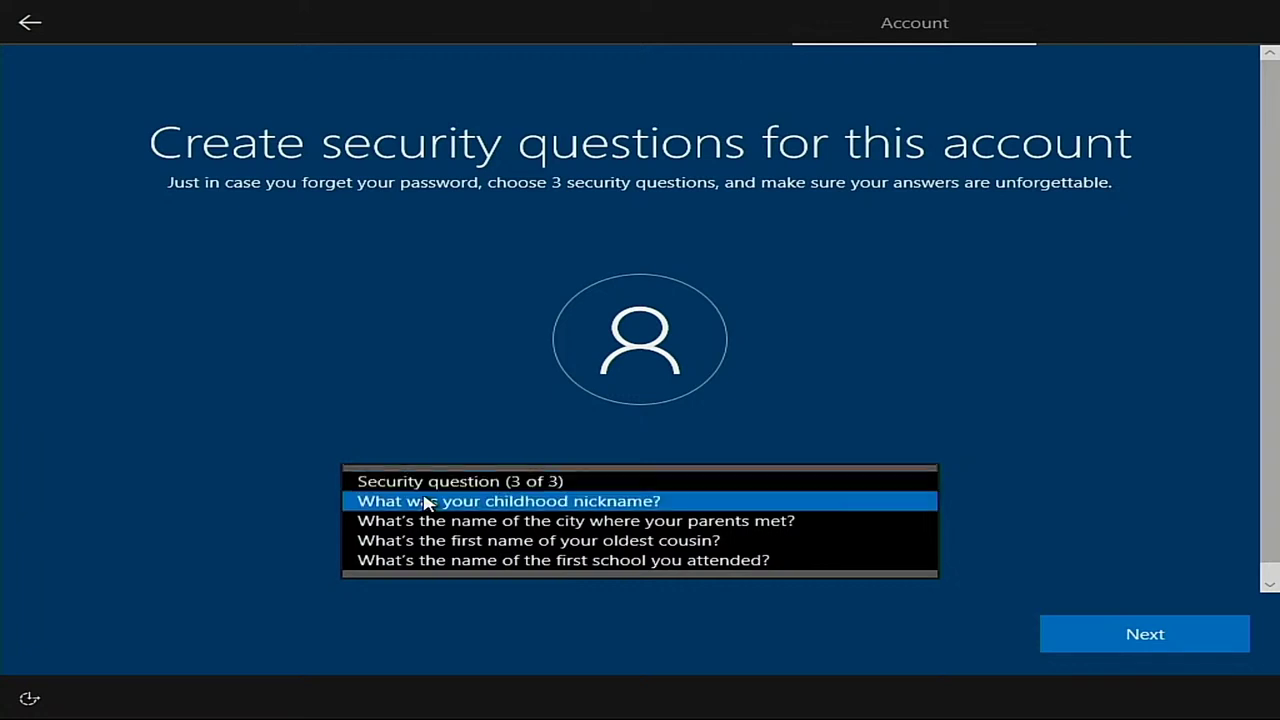
pyautogui.click(446, 537)
pyautogui.write('a')
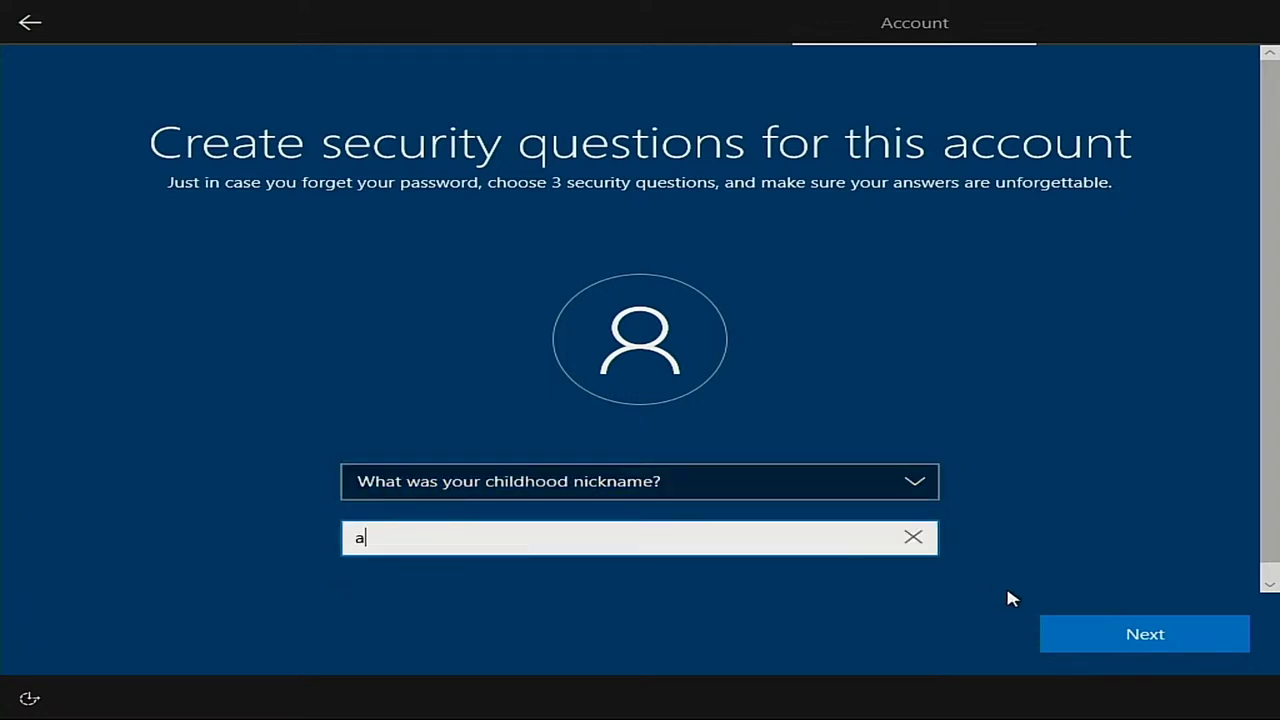
pyautogui.click(1089, 619)
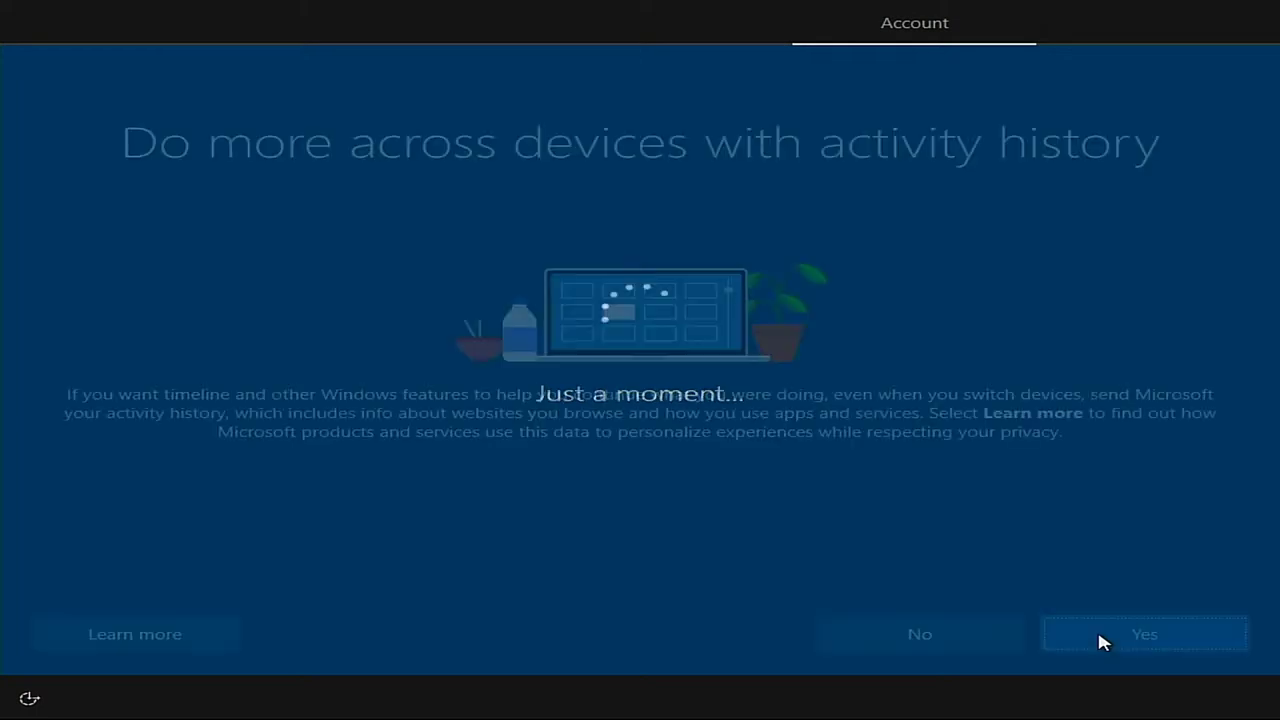
# Decline activity history and the Cortana assistant, and accept the default device privacy settings
pyautogui.click(906, 641)
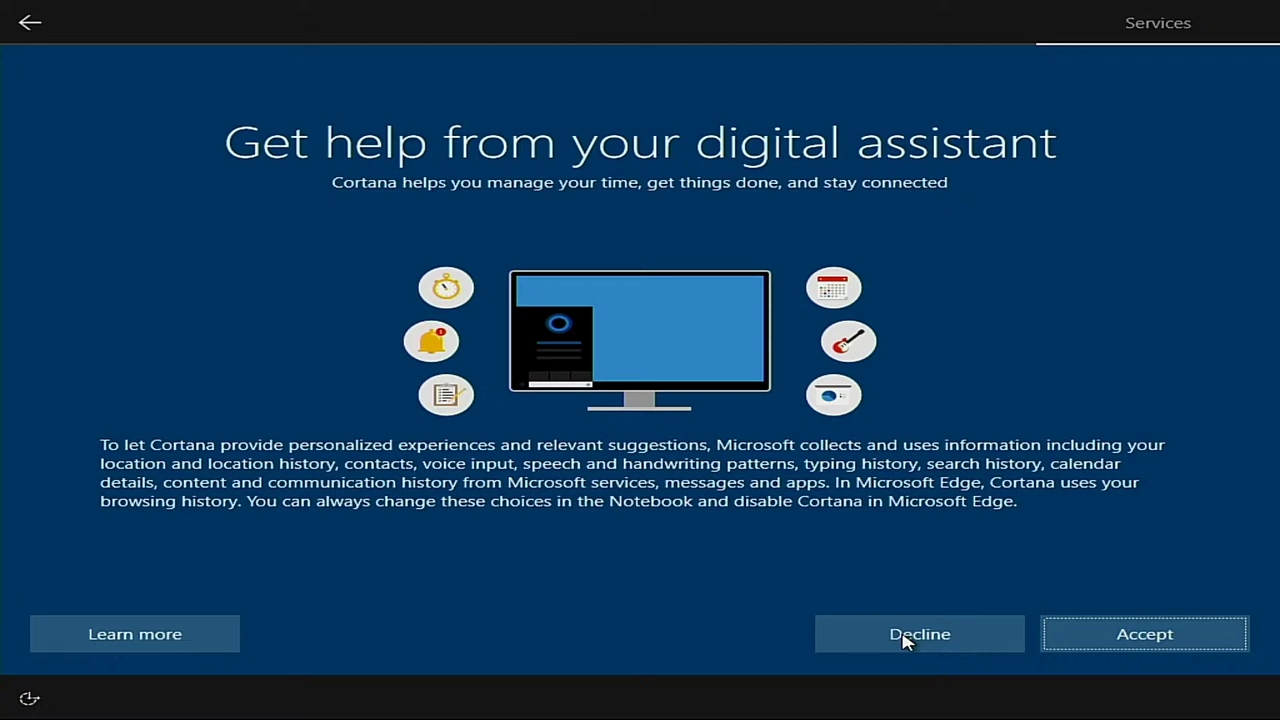
pyautogui.click(906, 641)
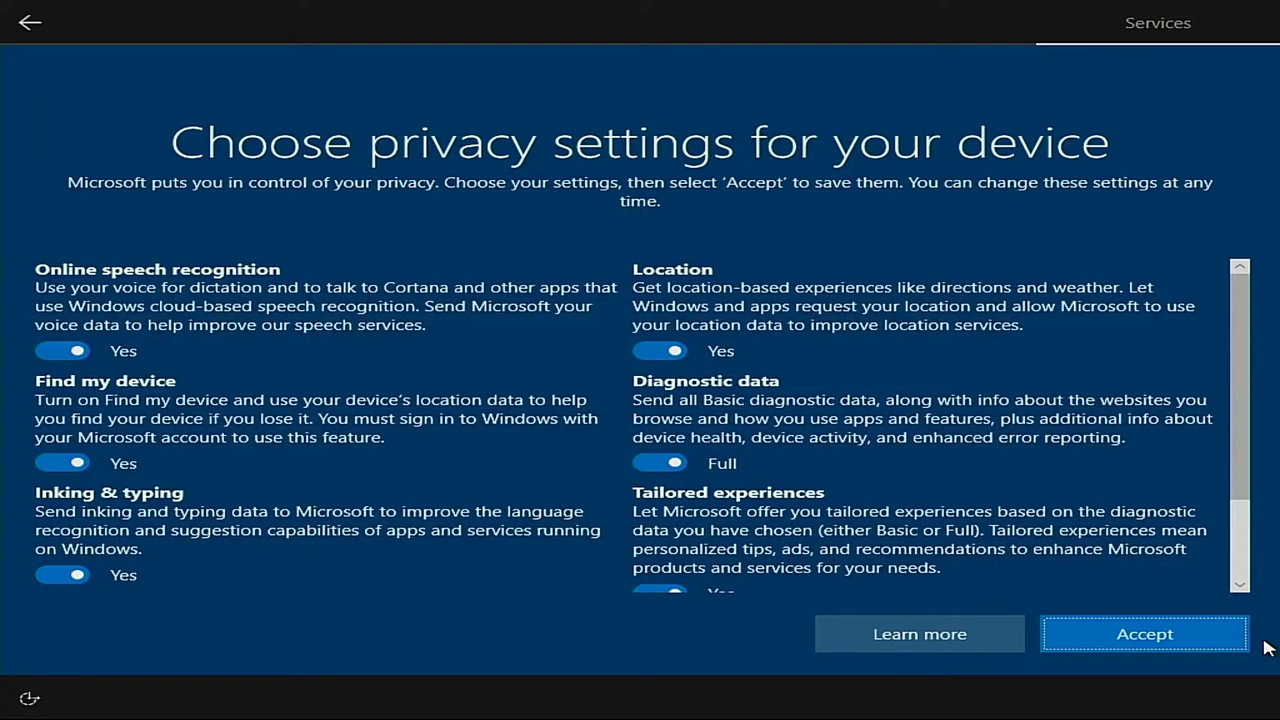
pyautogui.click(1130, 648)
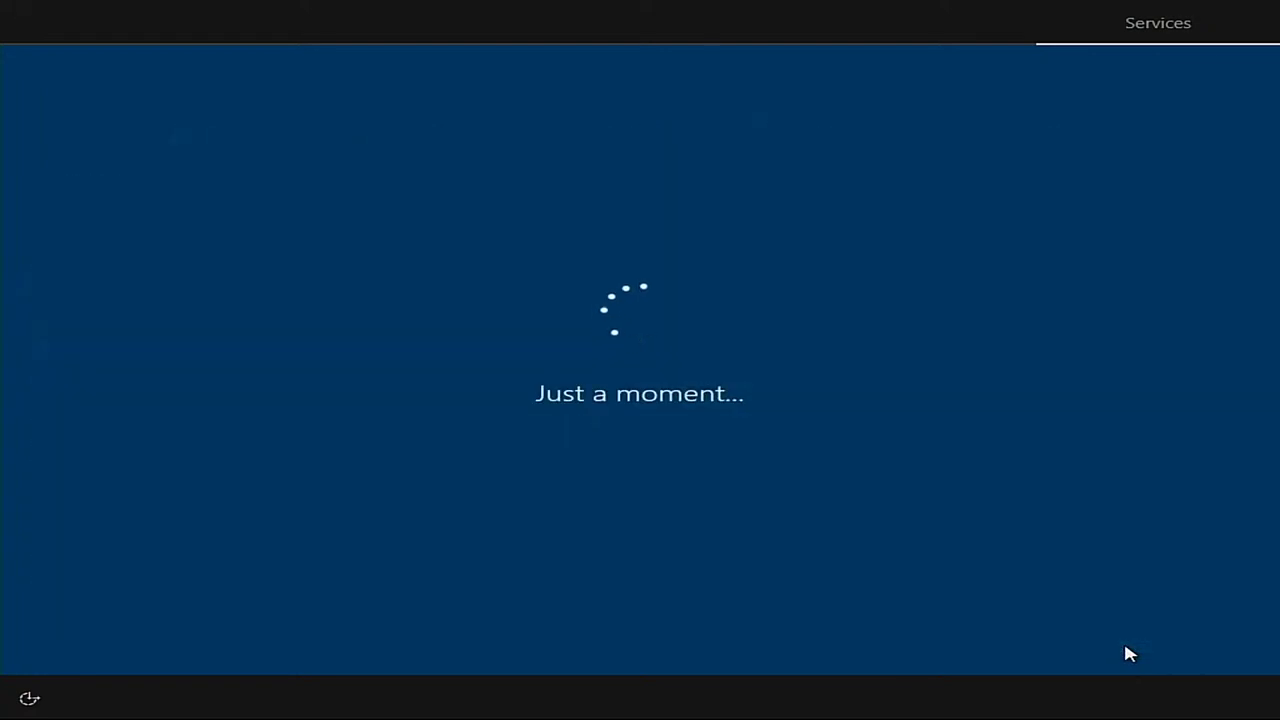
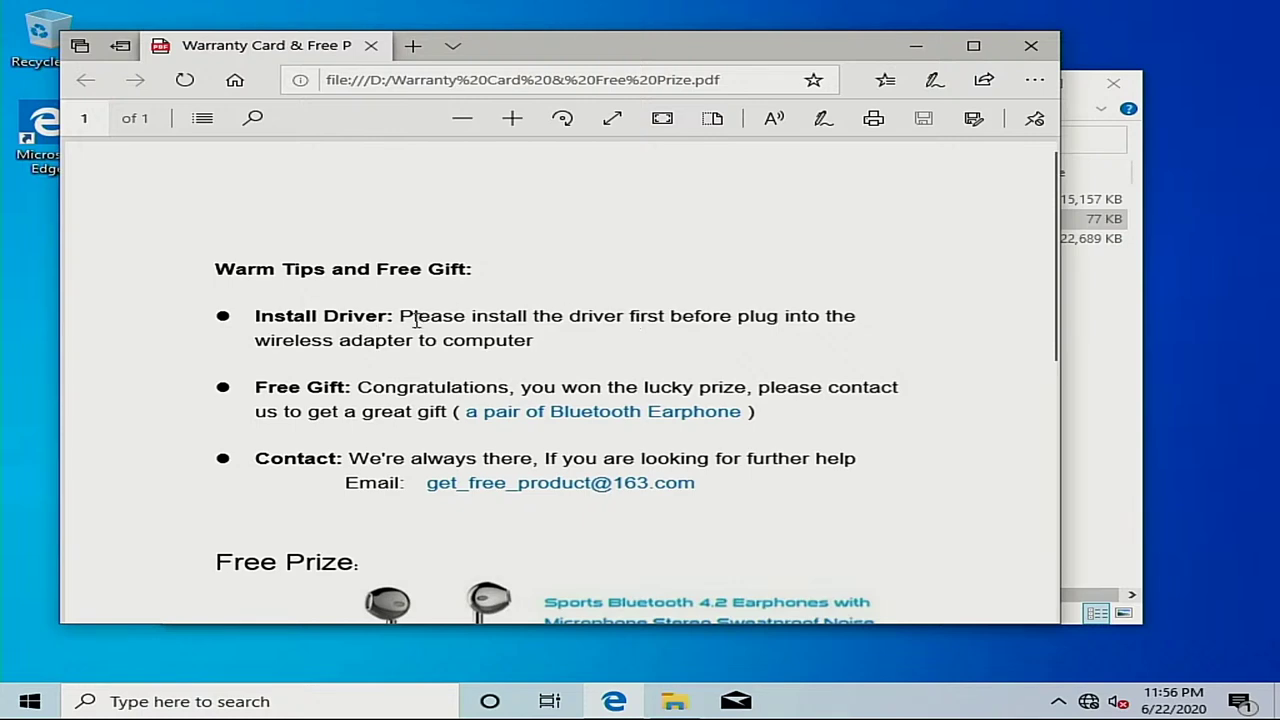
# Read through the Warranty Card & Free Prize PDF, including the driver tip and free gift offer, and close it
pyautogui.scroll(-1, 416, 320)
pyautogui.scroll(-2, 958, 399)
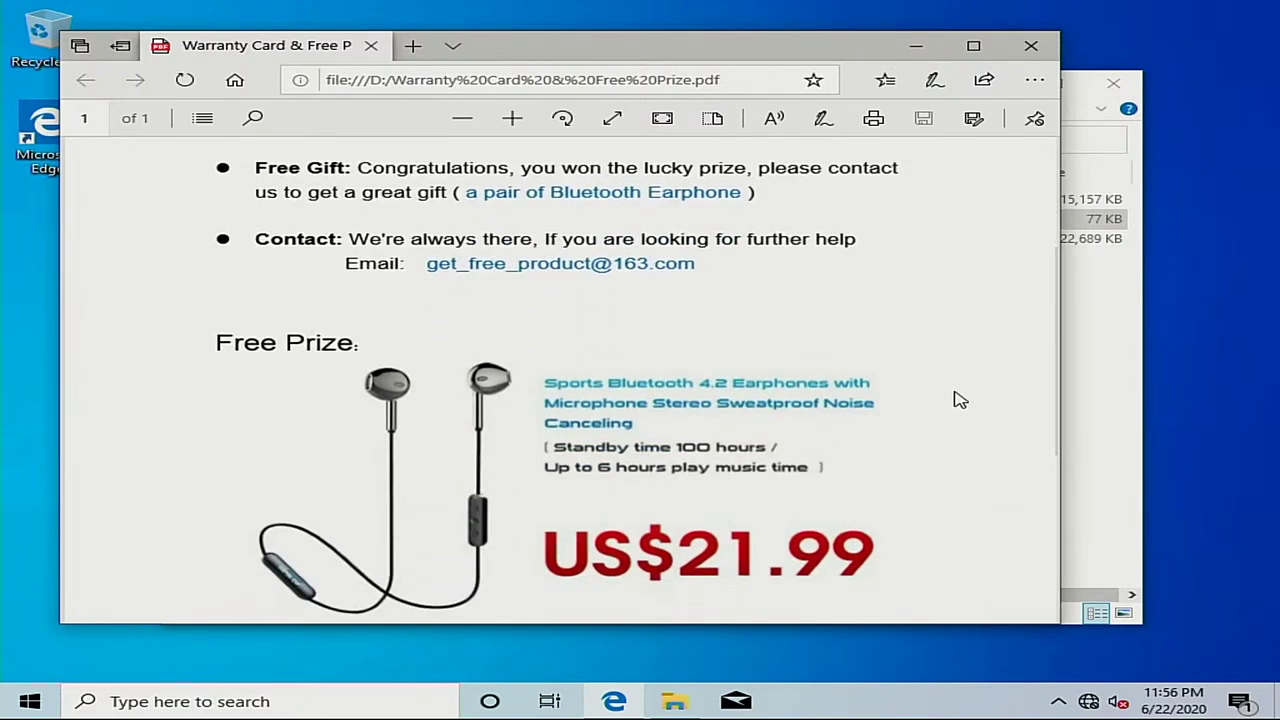
pyautogui.scroll(1, 958, 399)
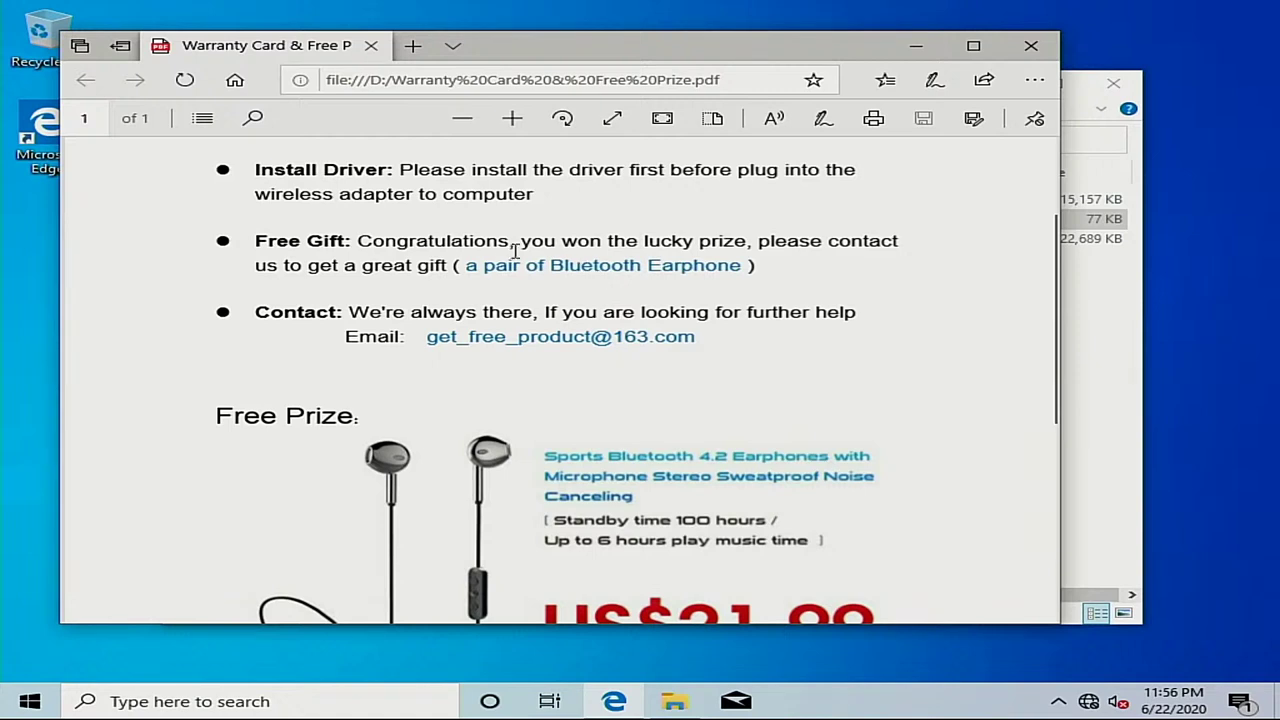
pyautogui.moveTo(360, 241); pyautogui.dragTo(558, 262)
pyautogui.click(558, 265)
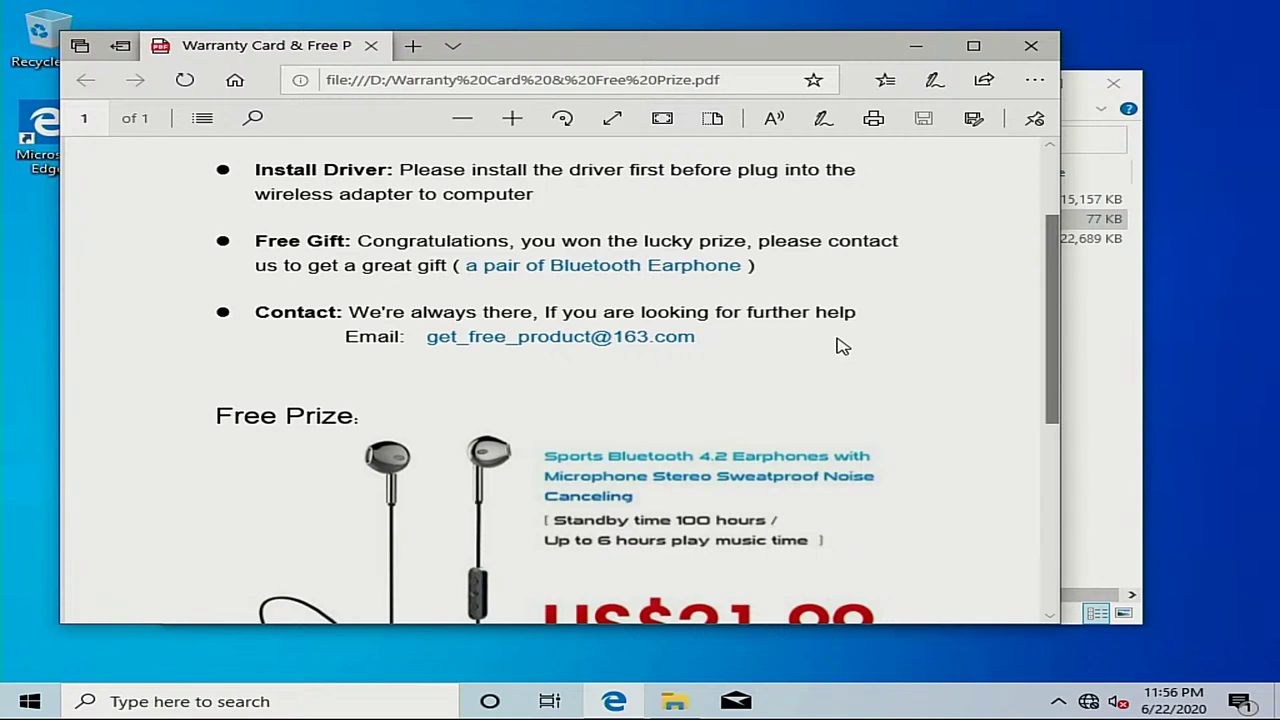
pyautogui.scroll(-3, 840, 346)
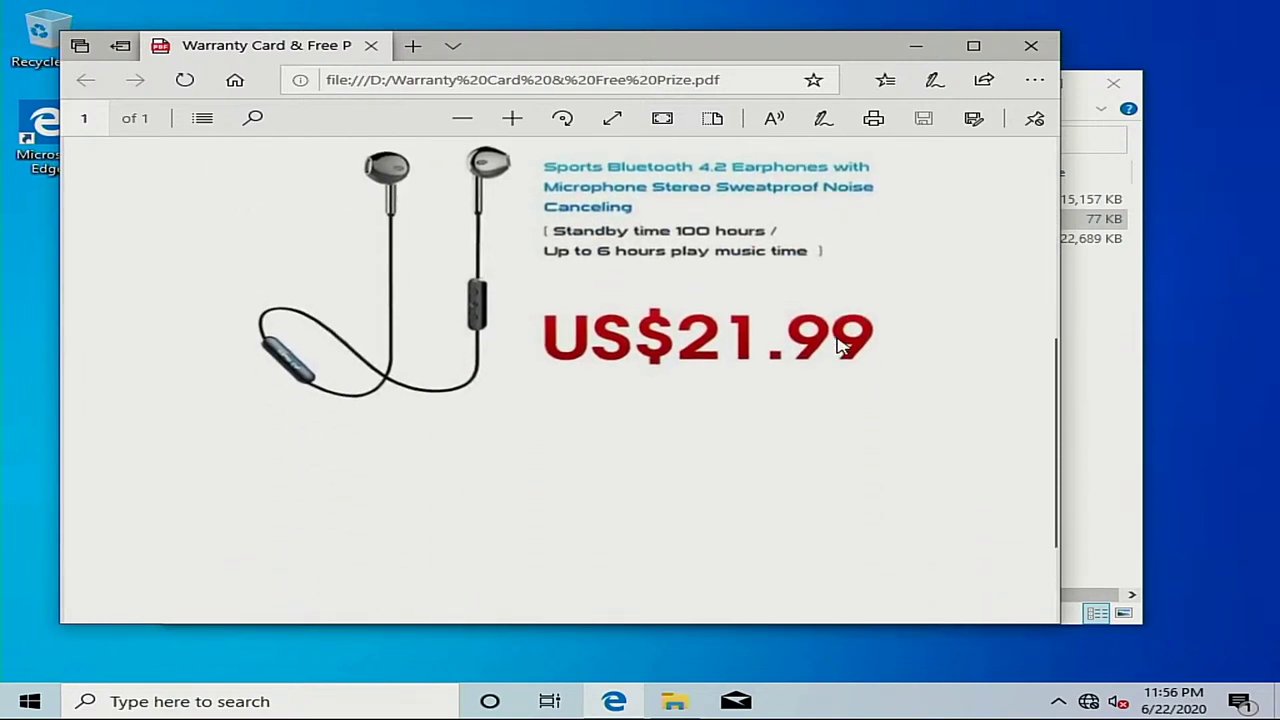
pyautogui.scroll(-2, 840, 346)
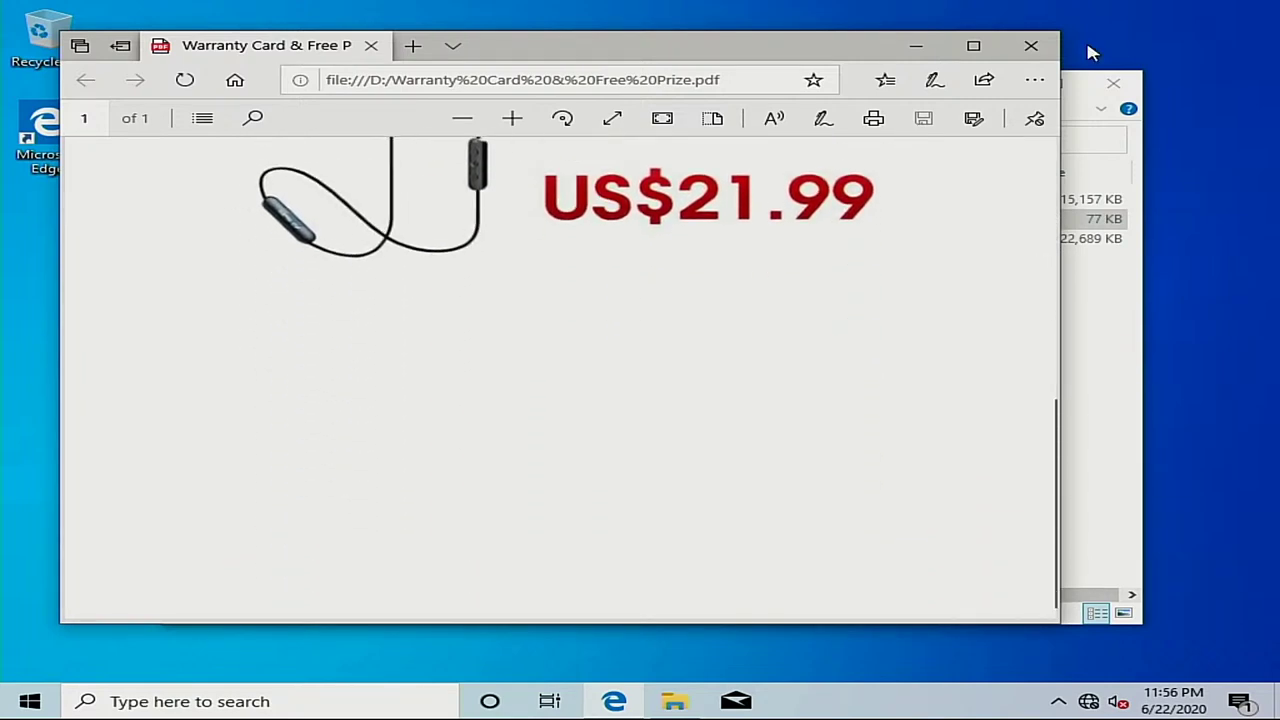
pyautogui.click(1031, 45)
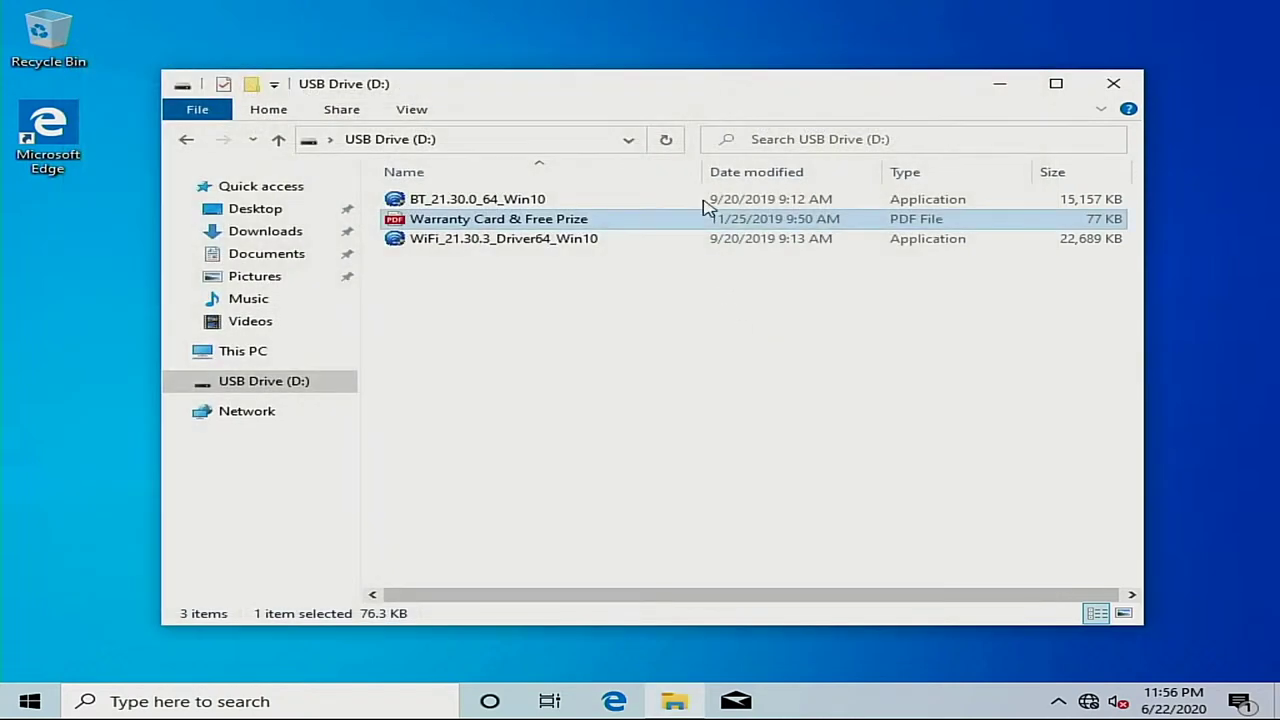
# Run the BT_21.30.0_64_Win10 installer from the USB drive, allow it to make changes, and proceed past the prerequisites welcome page
pyautogui.click(697, 199)
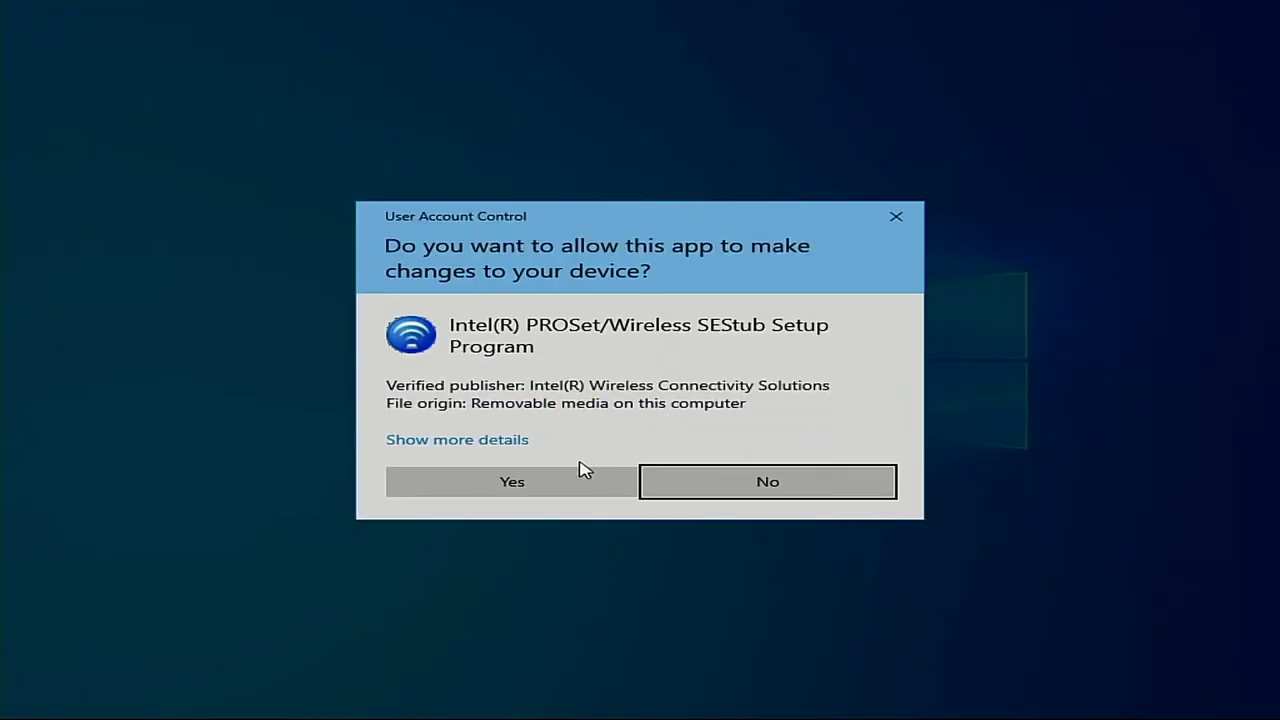
pyautogui.click(540, 487)
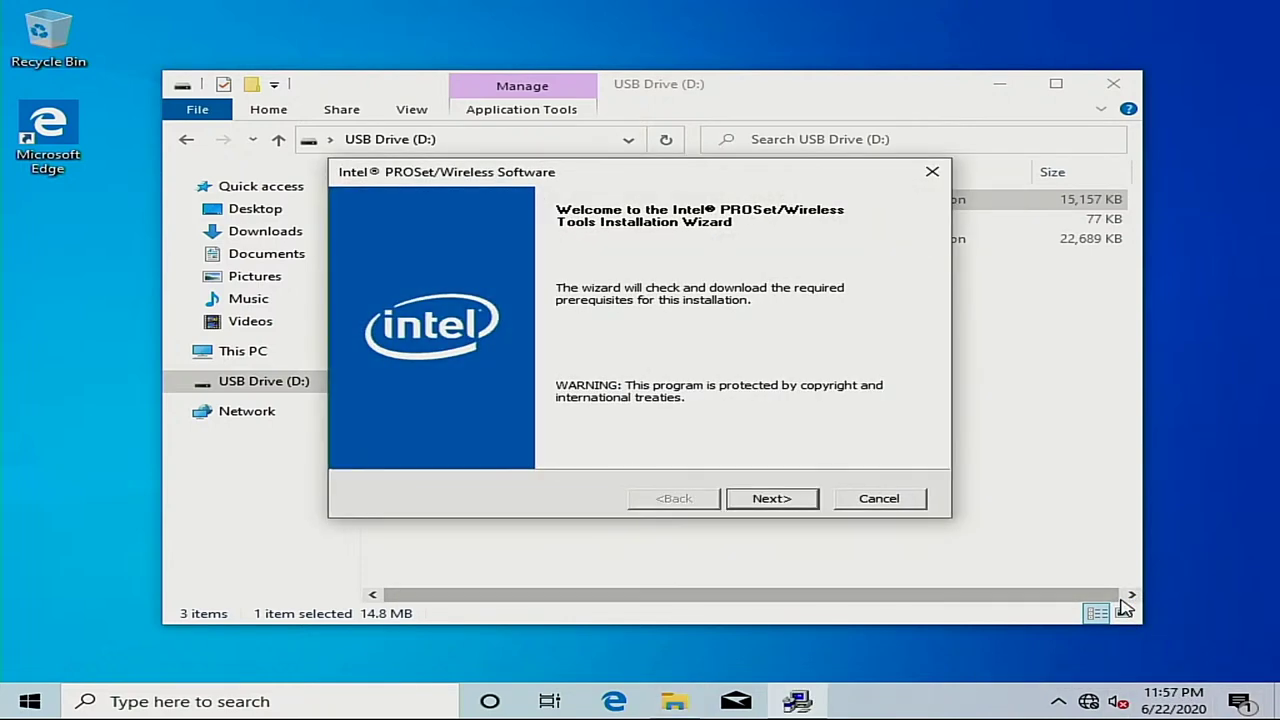
pyautogui.click(772, 498)
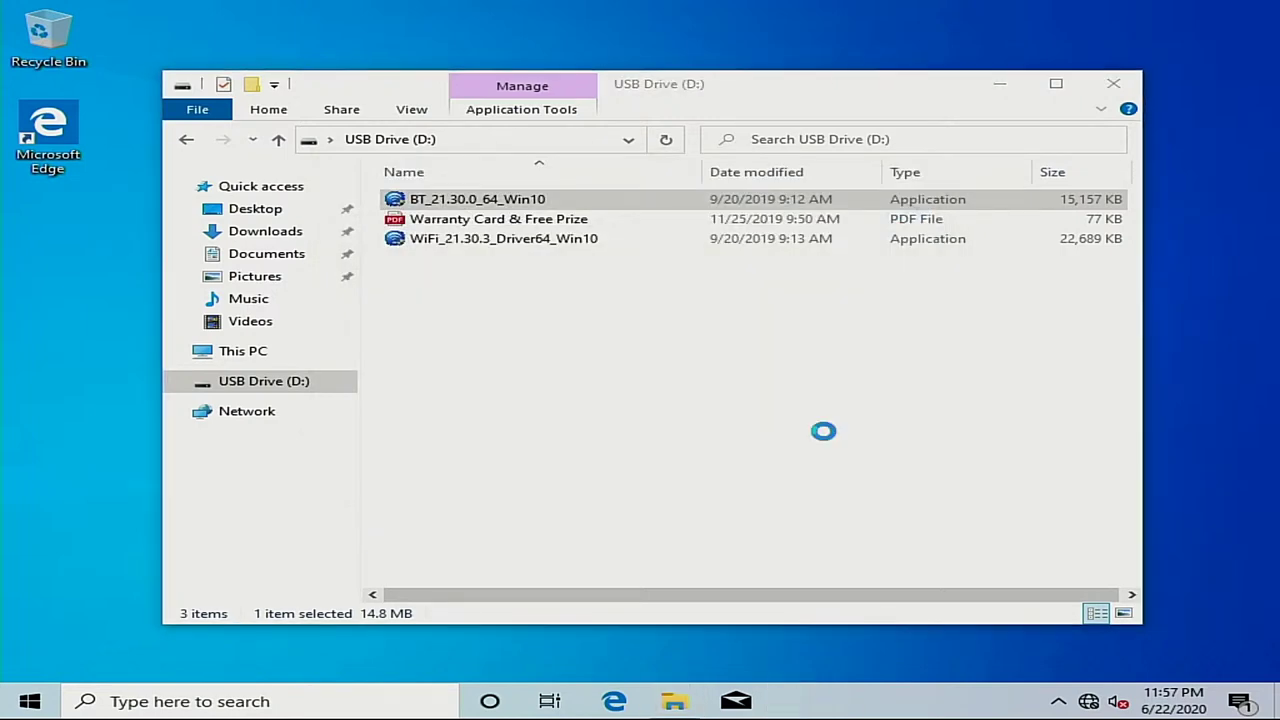
# Accept the license agreement in the Intel Wireless Bluetooth setup and proceed to the setup type choice
pyautogui.click(781, 500)
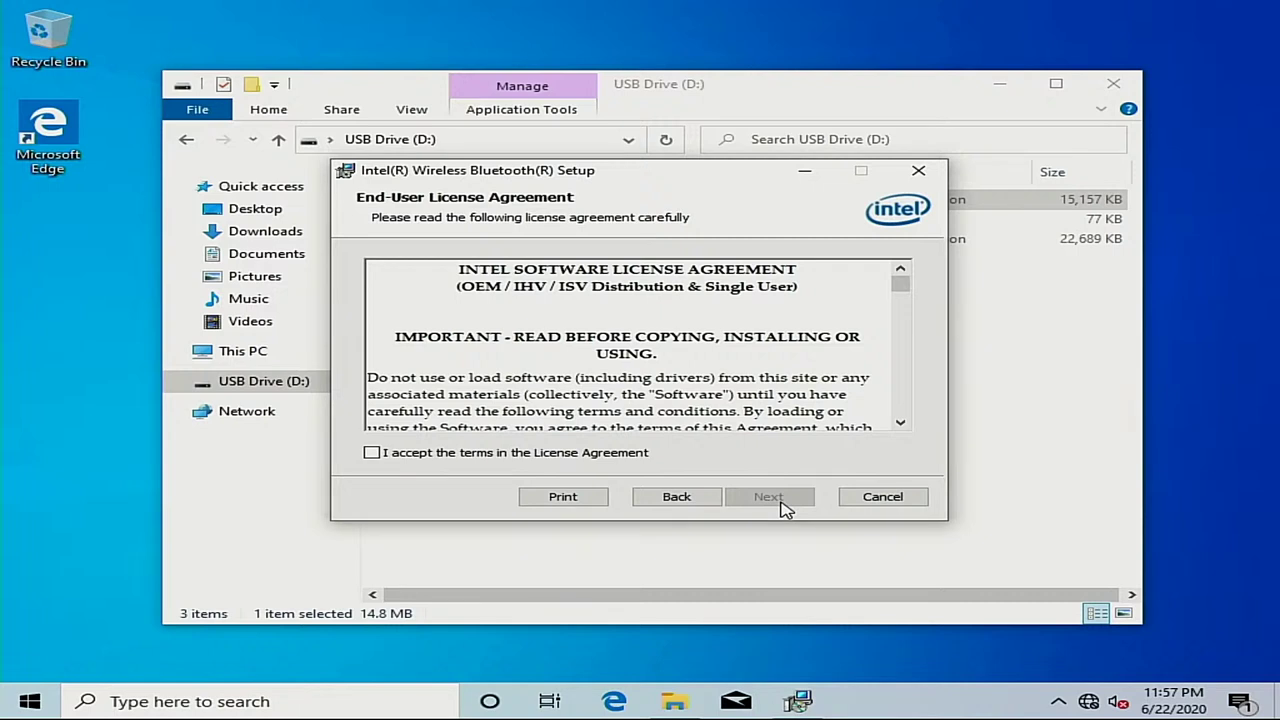
pyautogui.click(372, 452)
pyautogui.click(798, 502)
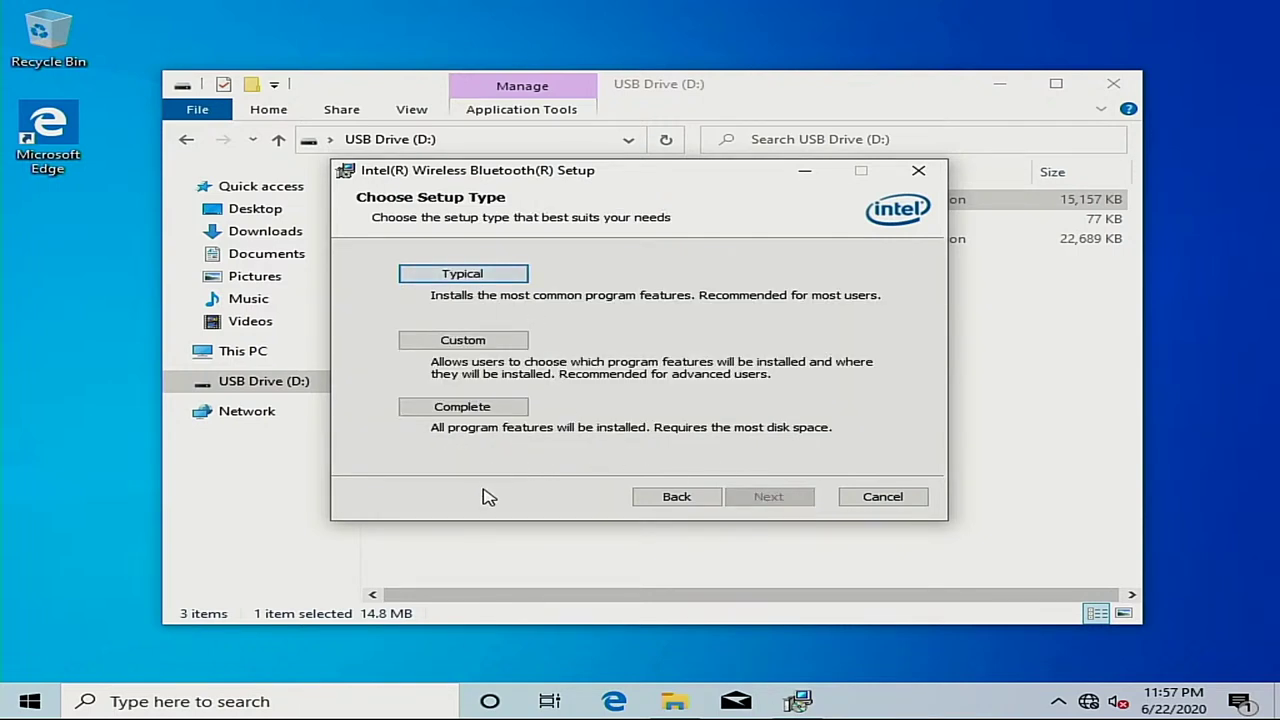
# Install the Intel Wireless Bluetooth software with the Typical setup, finish the wizard, and show the hidden notification-area icons
pyautogui.click(493, 279)
pyautogui.click(774, 497)
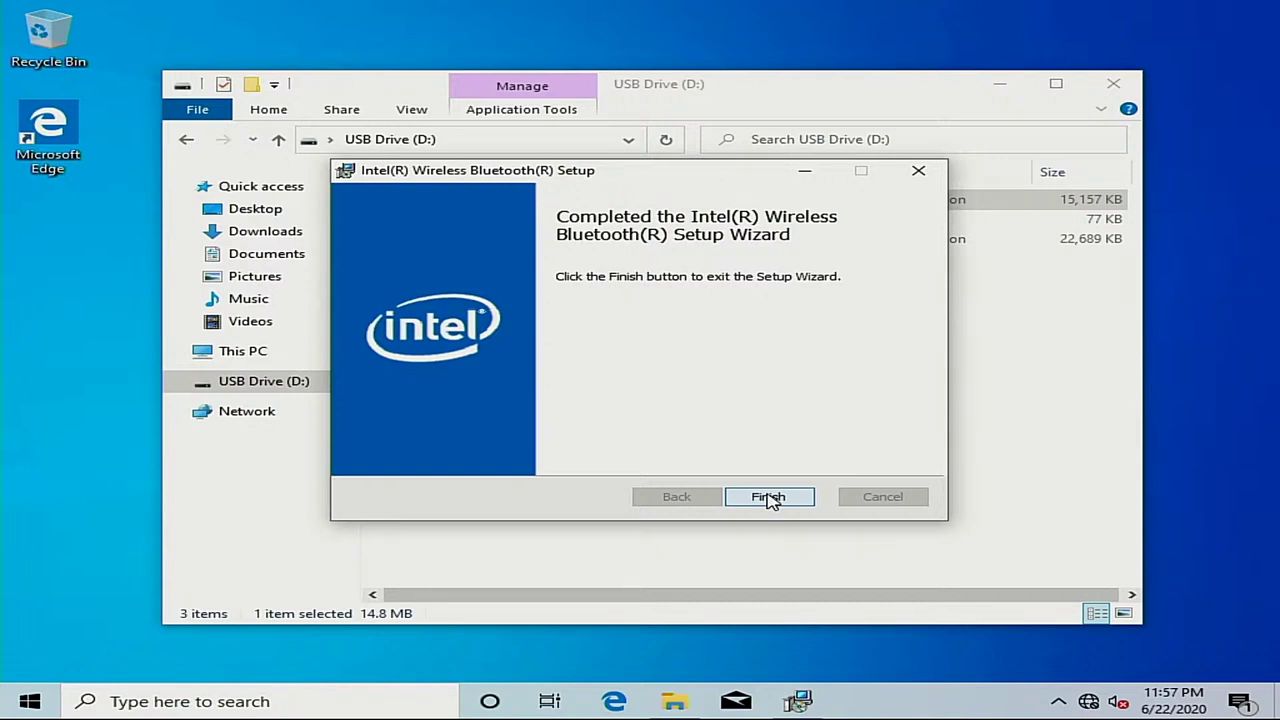
pyautogui.click(768, 498)
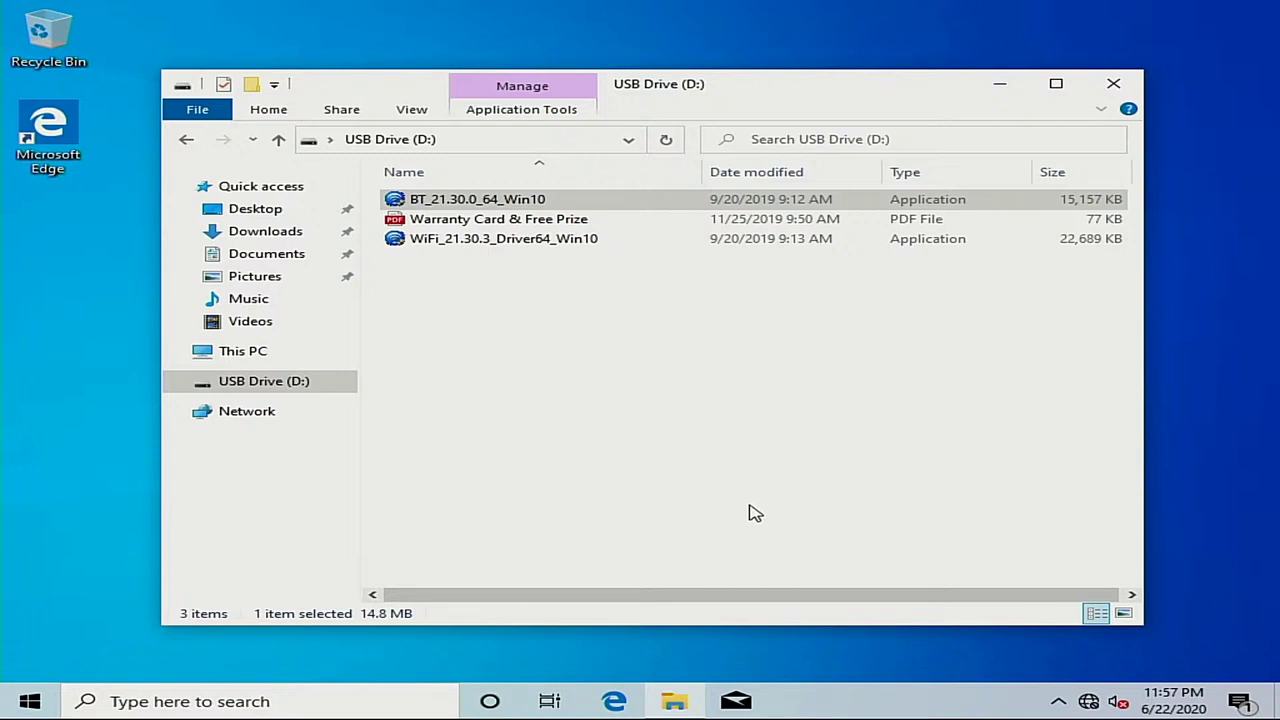
pyautogui.click(1060, 703)
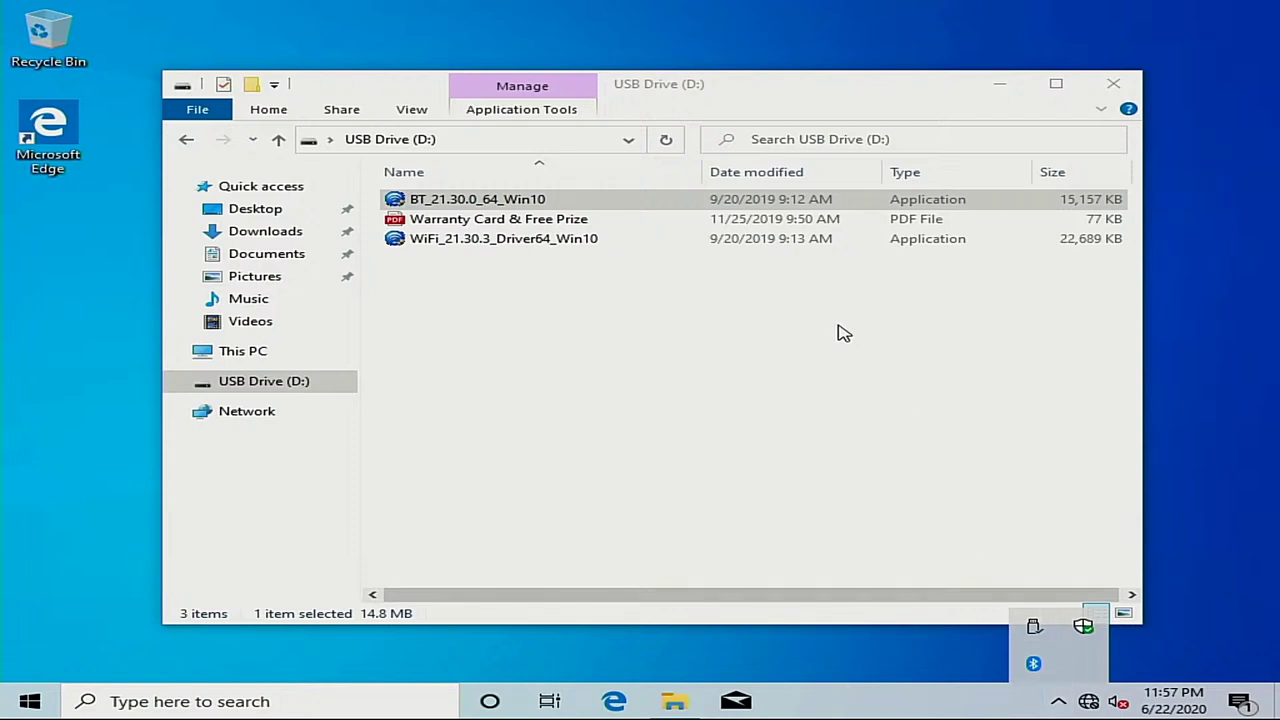
# Run the WiFi_21.30.3_Driver64_Win10 installer from the USB drive and allow it to make changes to the device
pyautogui.click(765, 238)
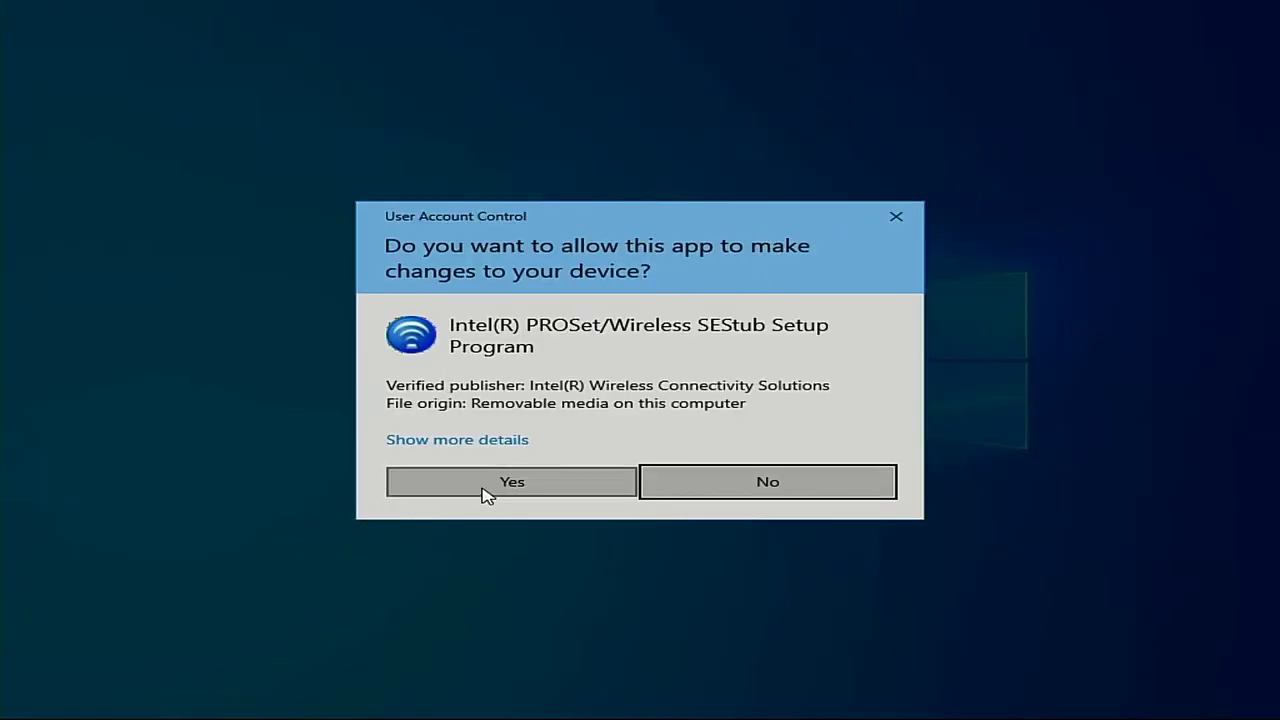
pyautogui.click(486, 485)
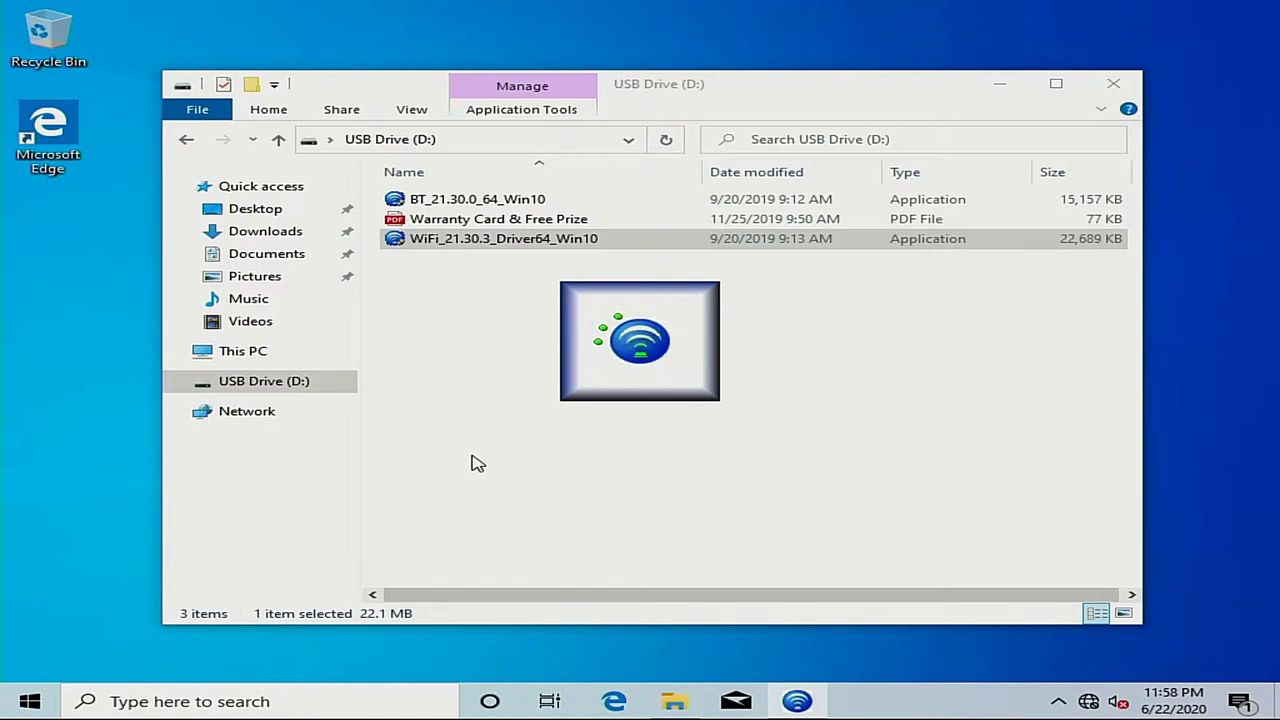
# View the computer's folders and drives in This PC, and minimize the window
pyautogui.click(675, 705)
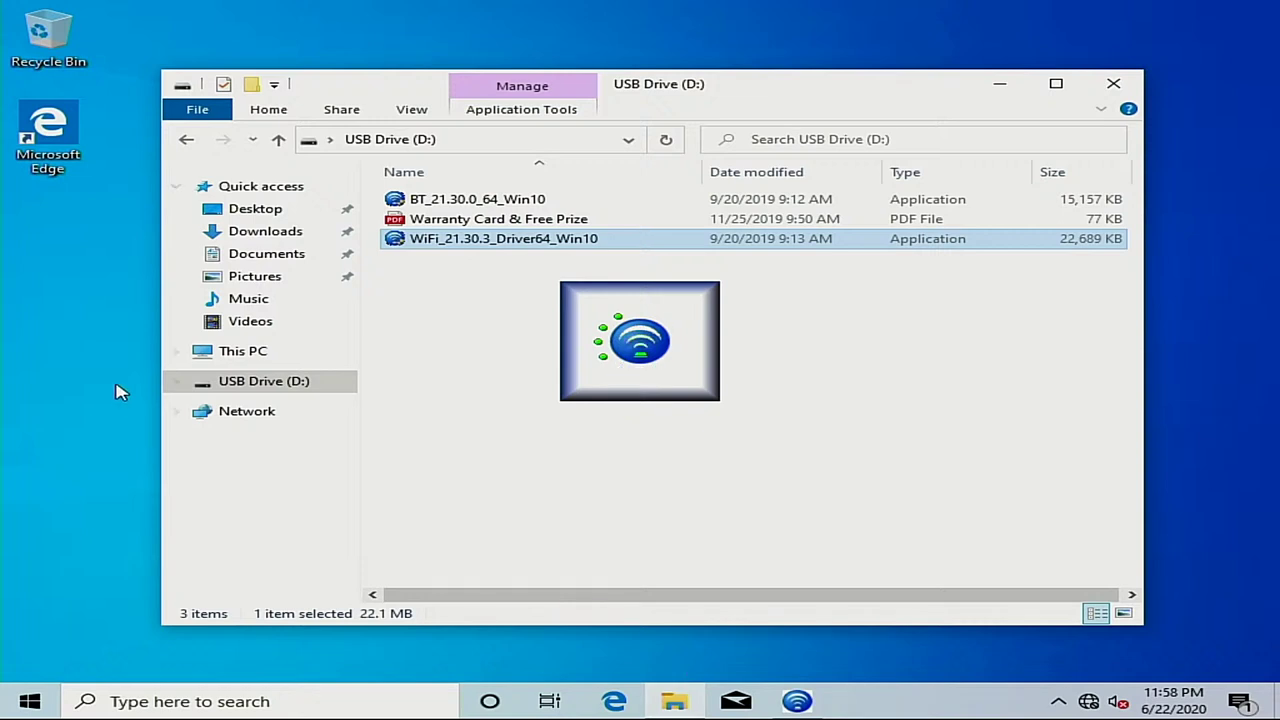
pyautogui.click(278, 358)
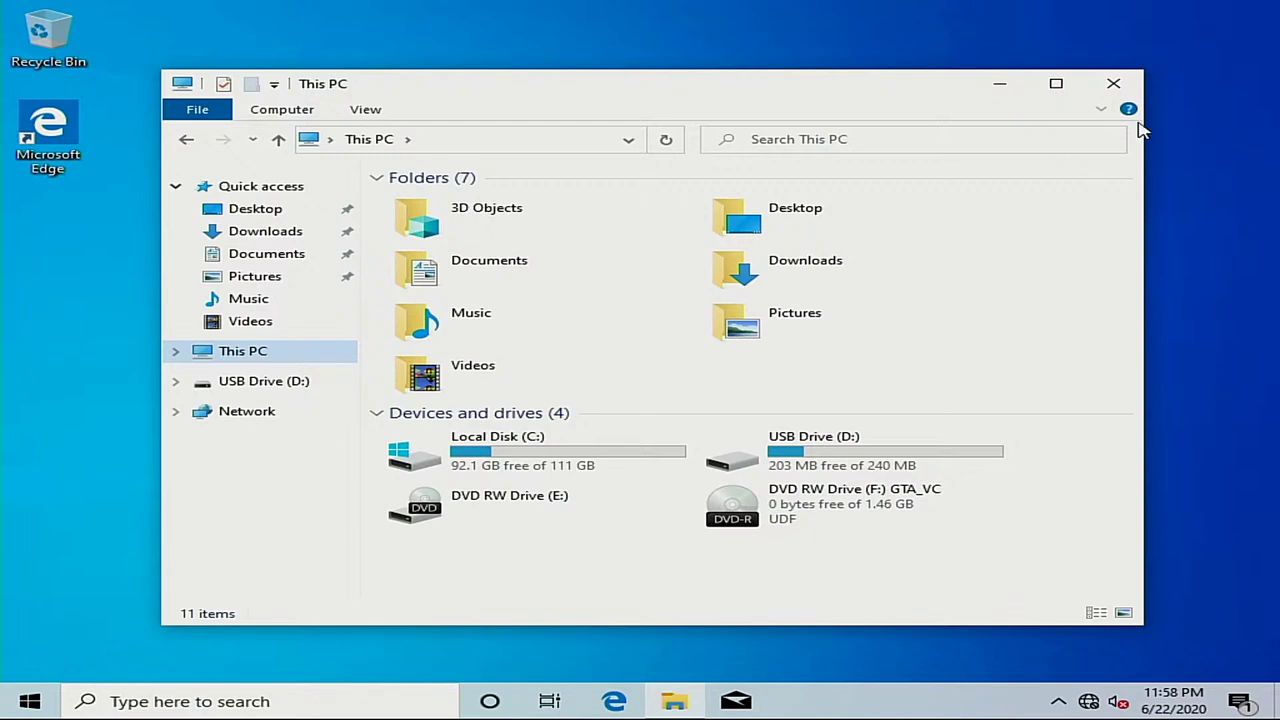
pyautogui.click(1000, 87)
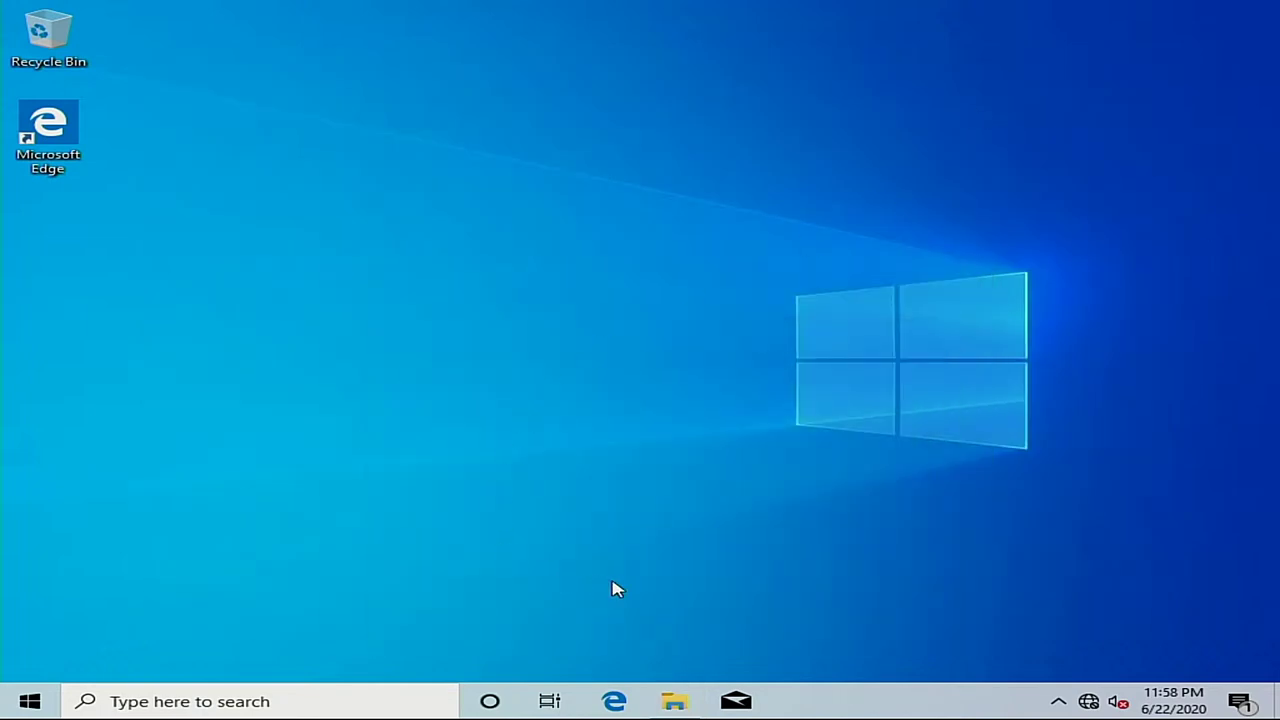
pyautogui.click(29, 701)
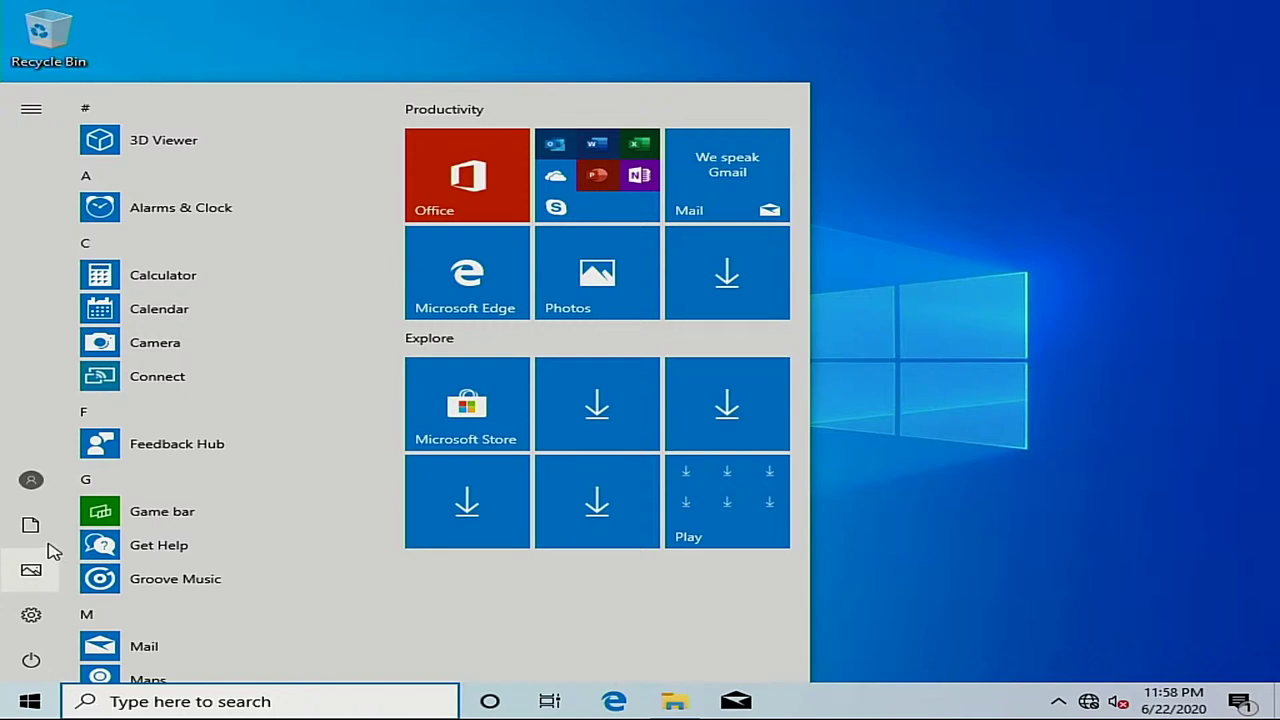
pyautogui.moveTo(52, 534)
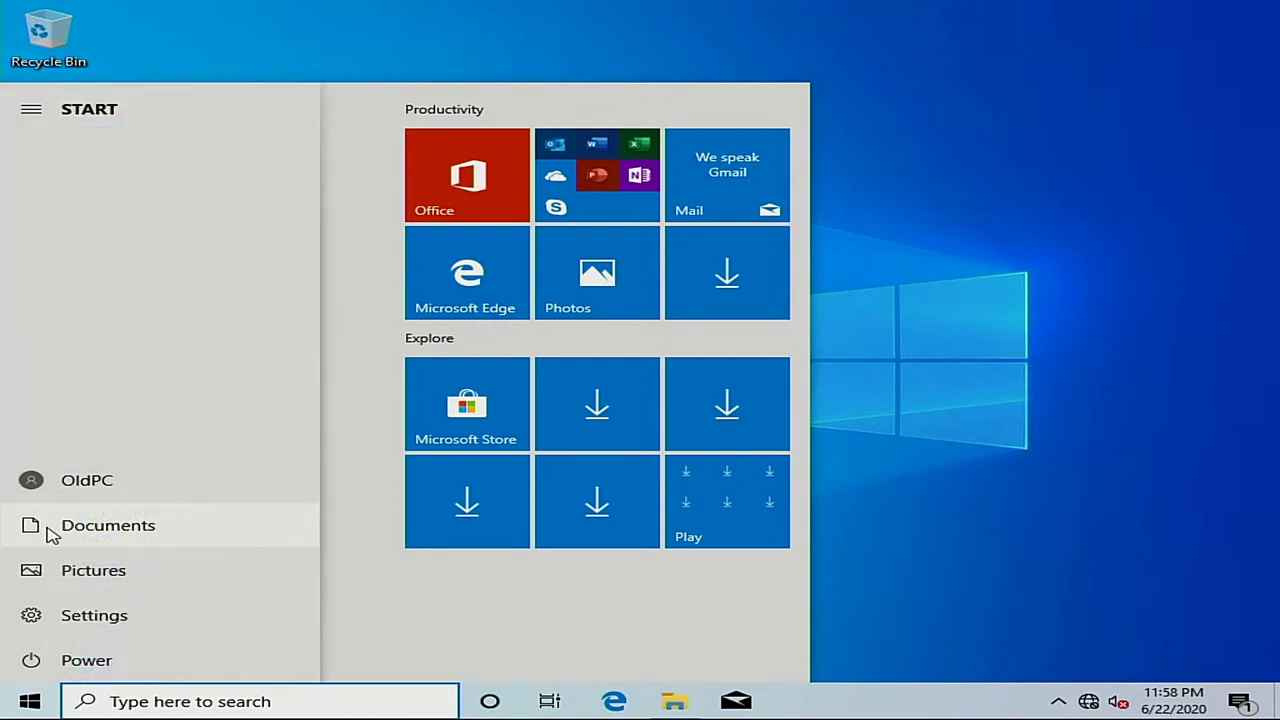
pyautogui.click(52, 534)
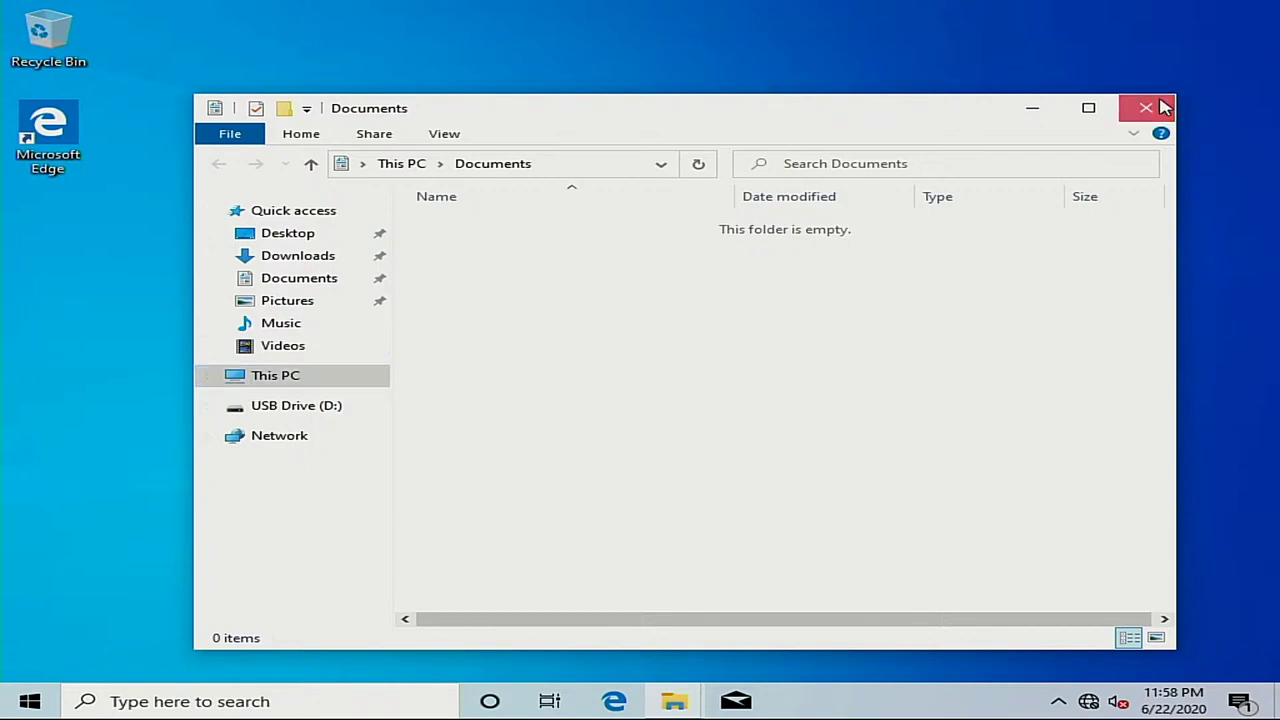
pyautogui.click(1145, 107)
# Search for diskmgmt.msc and open Disk Management
pyautogui.click(29, 701)
pyautogui.write('dis')
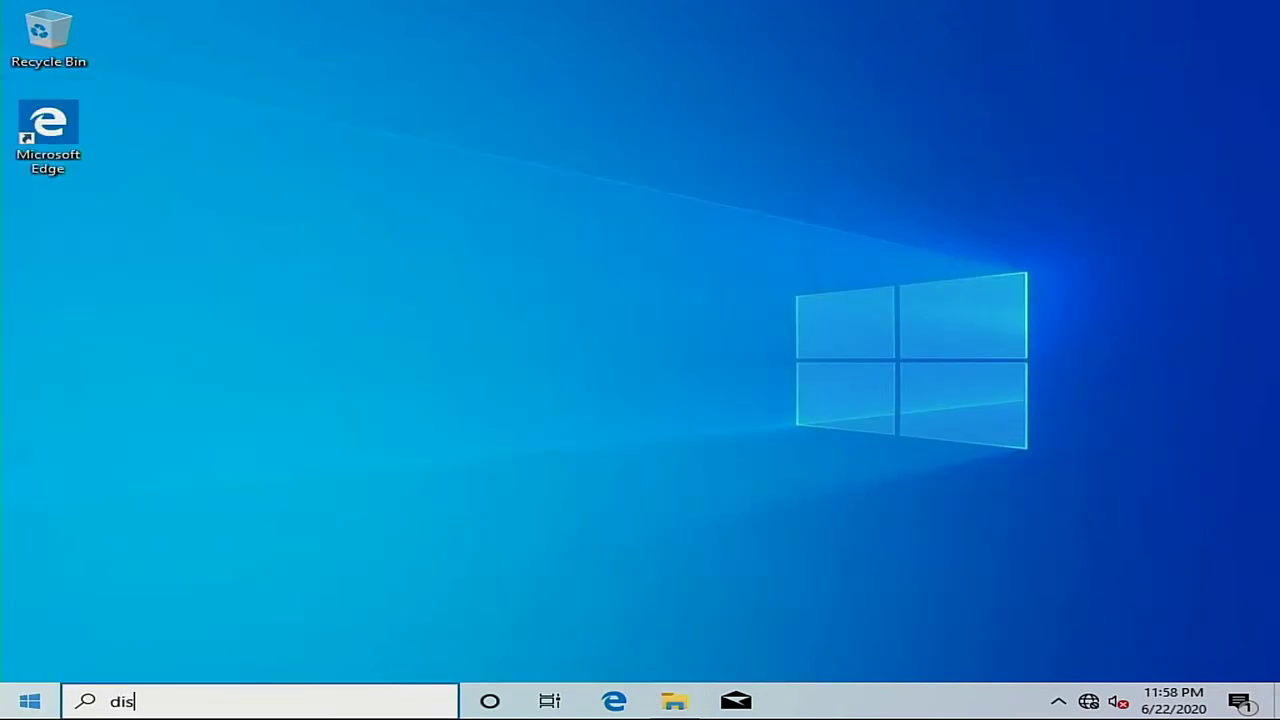
pyautogui.write('kmgmt.m')
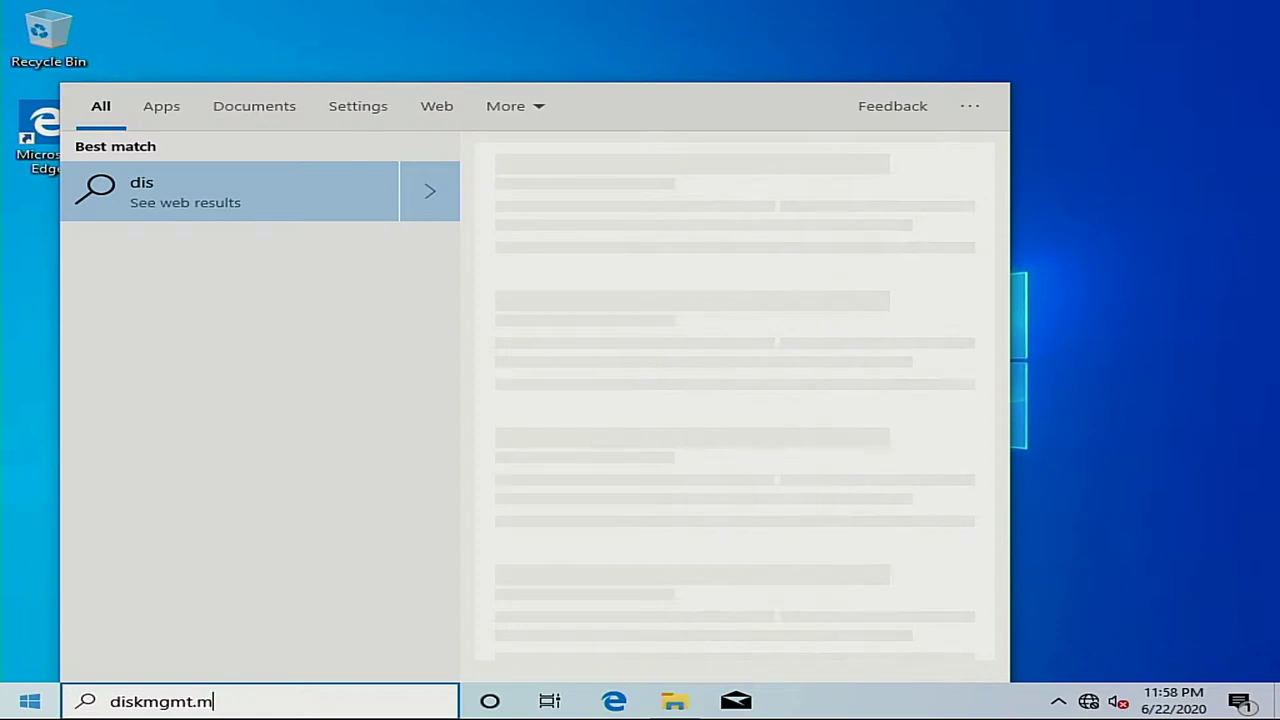
pyautogui.write('sc')
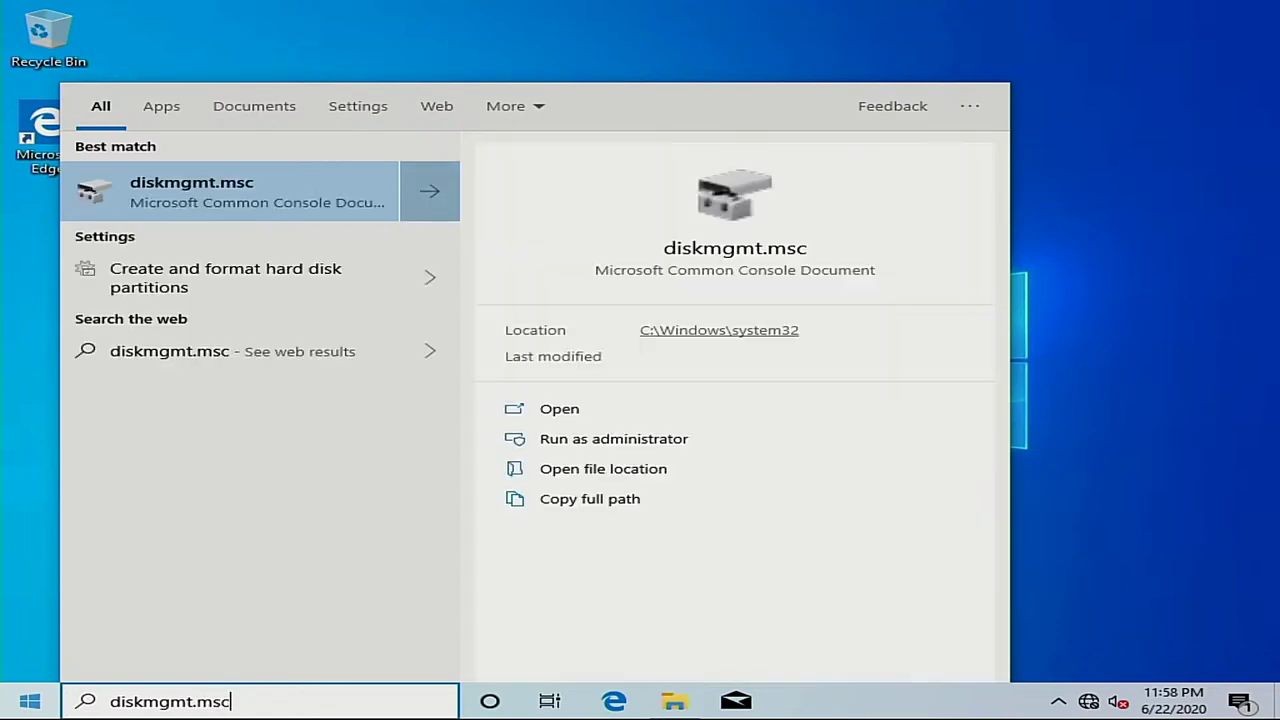
pyautogui.press('Return')
# Copy the WiFi_21.30.3_Driver64_Win10 installer from USB Drive (D:) to the desktop
pyautogui.hotkey('alt', 'Tab')
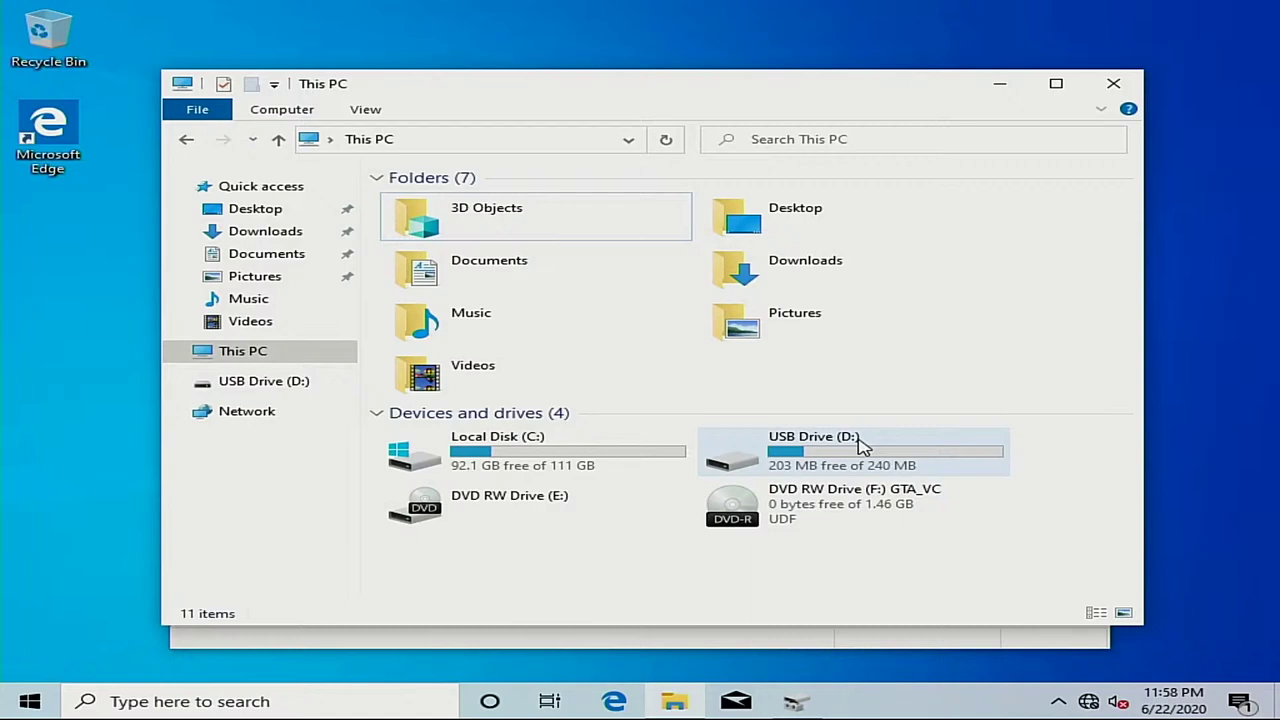
pyautogui.doubleClick(862, 445)
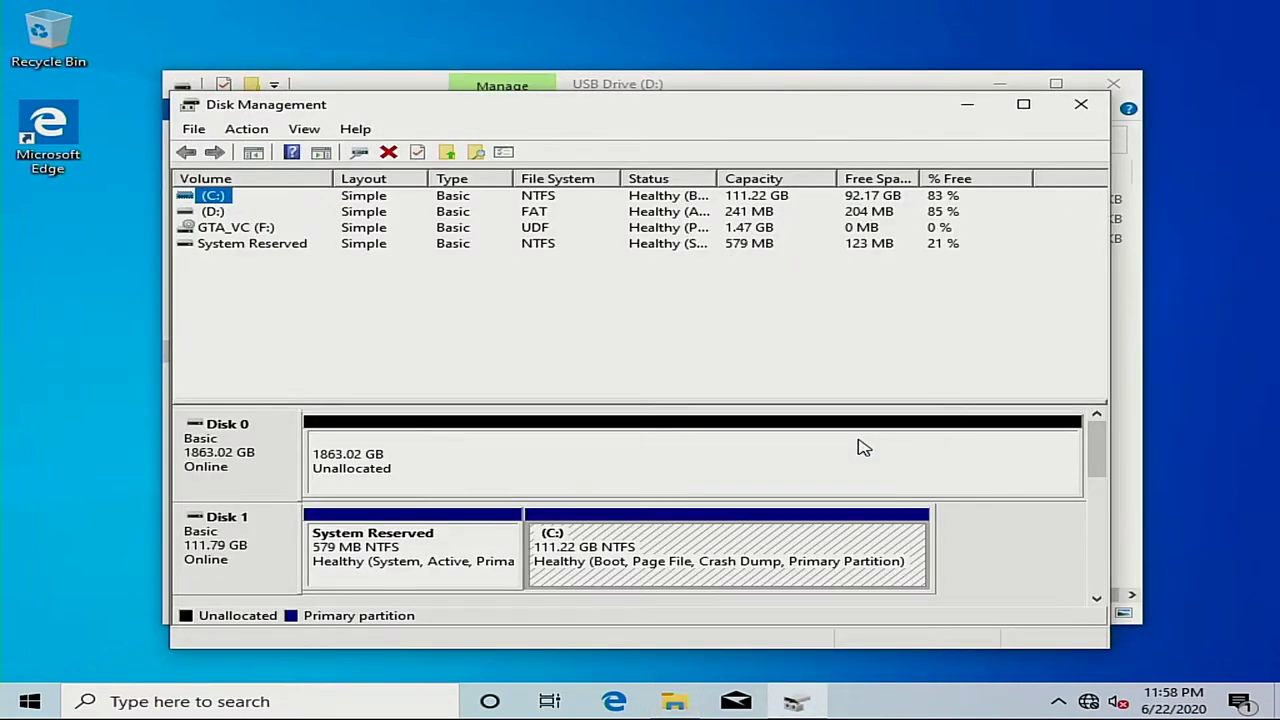
pyautogui.click(966, 105)
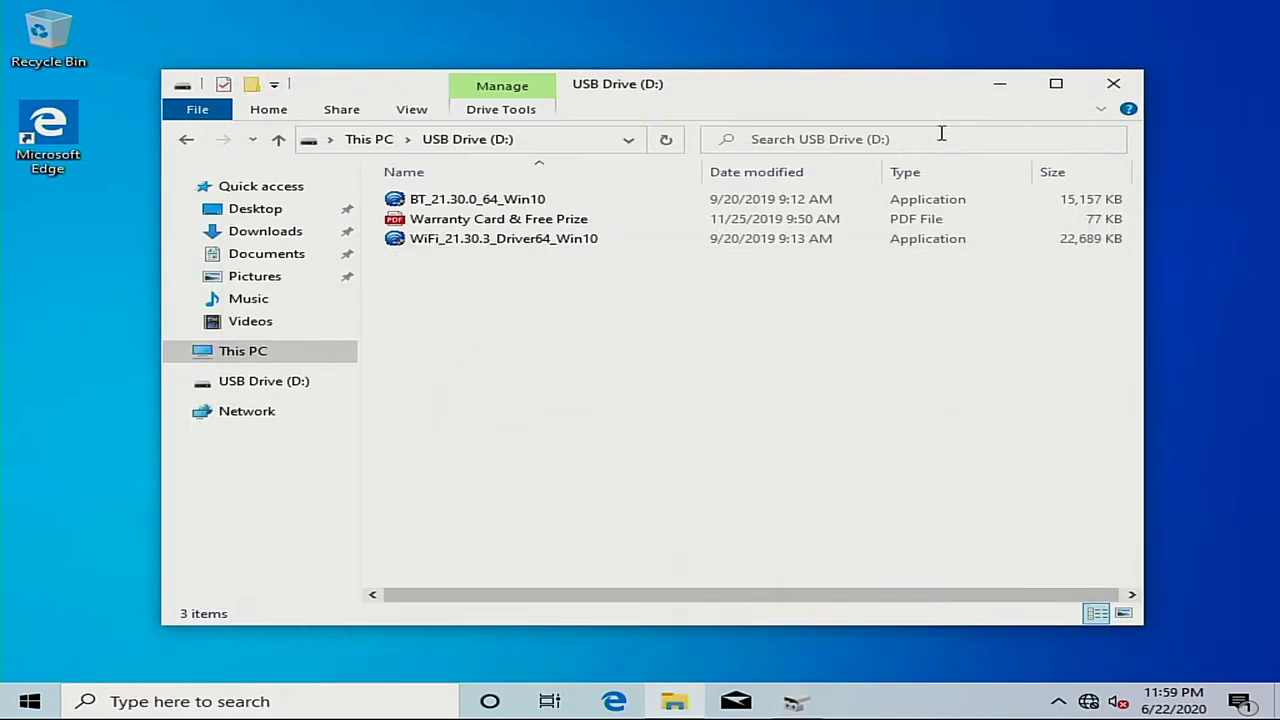
pyautogui.click(645, 244)
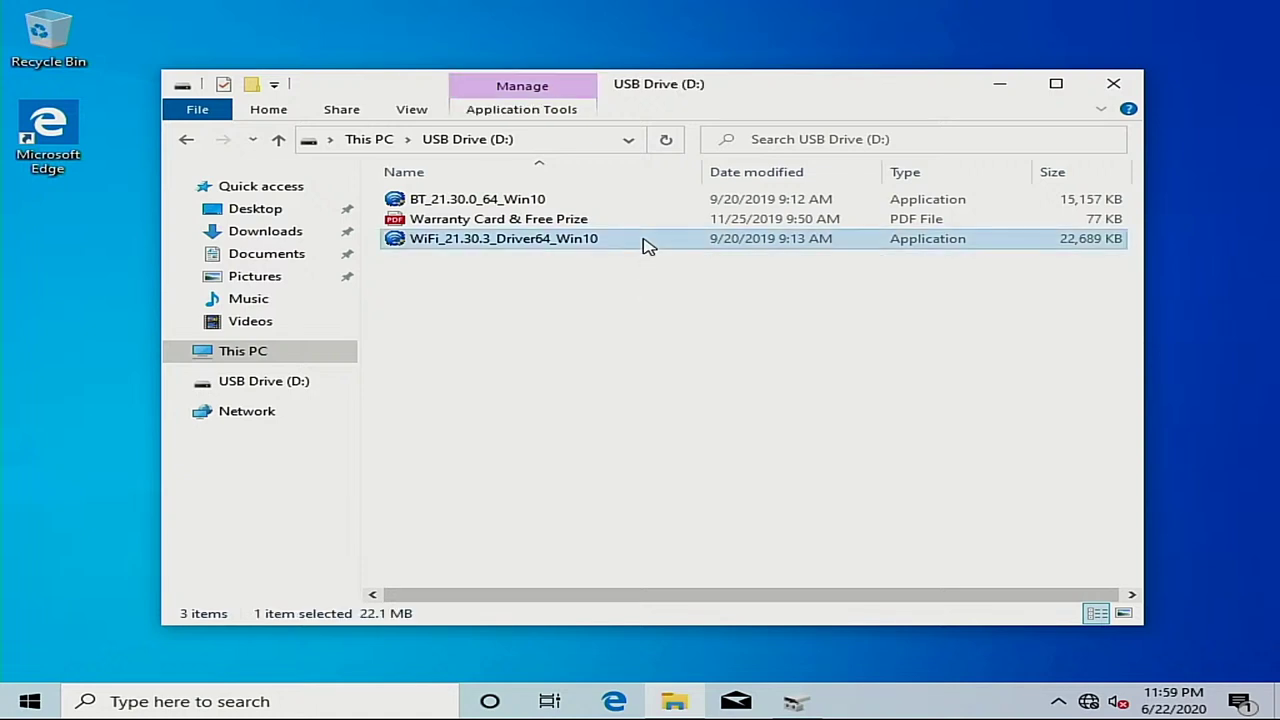
pyautogui.rightClick(645, 244)
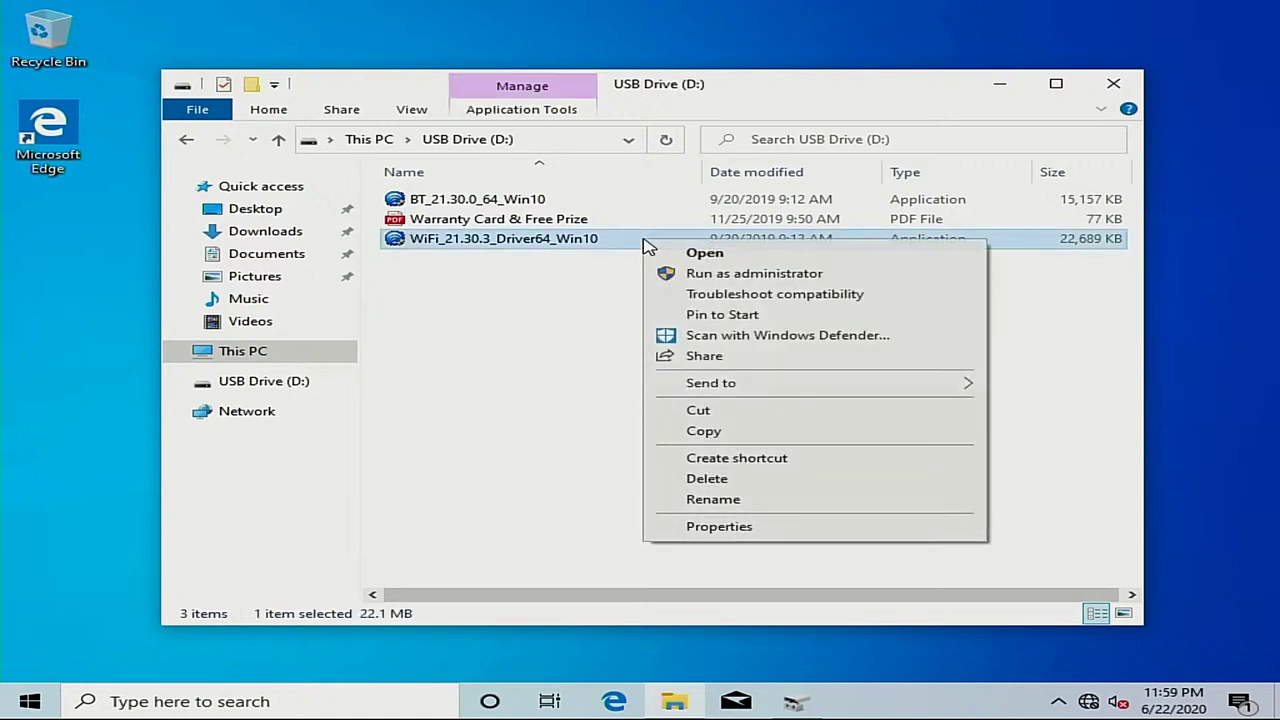
pyautogui.click(718, 431)
pyautogui.click(54, 374)
pyautogui.hotkey('ctrl', 'v')
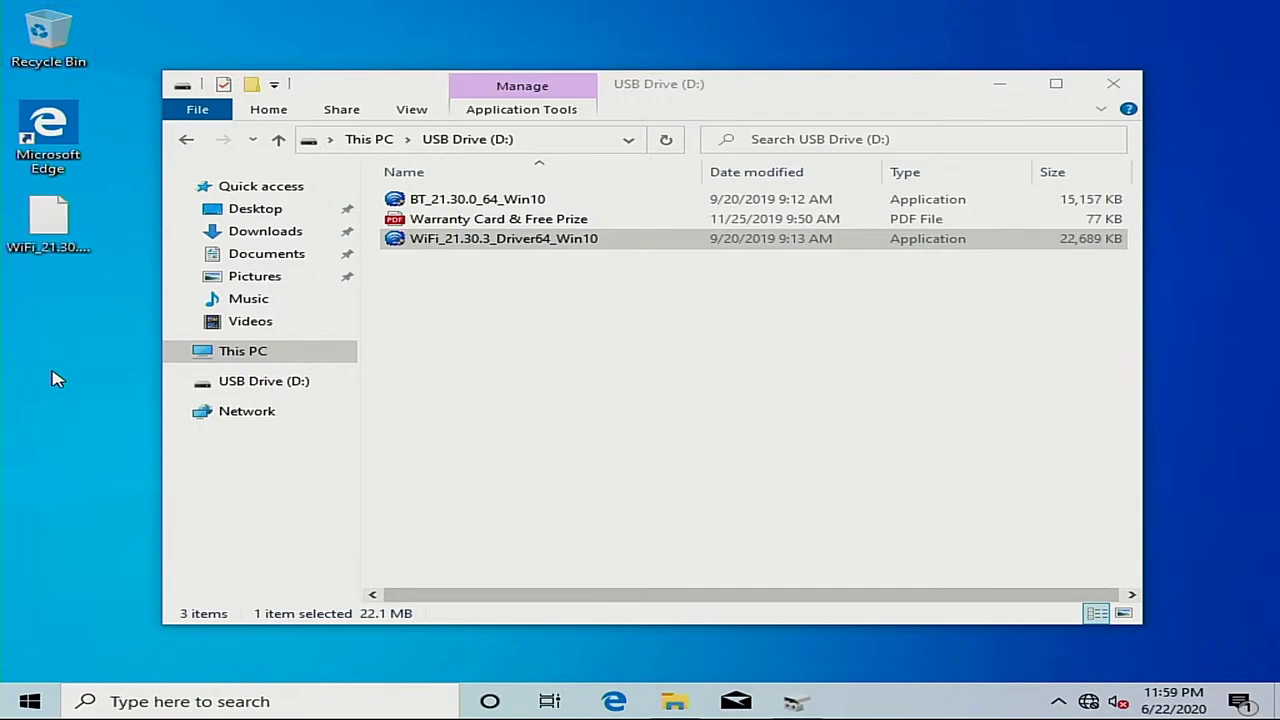
# Run the desktop copy of the WiFi installer, allow it to make changes, and close the USB drive window
pyautogui.doubleClick(48, 235)
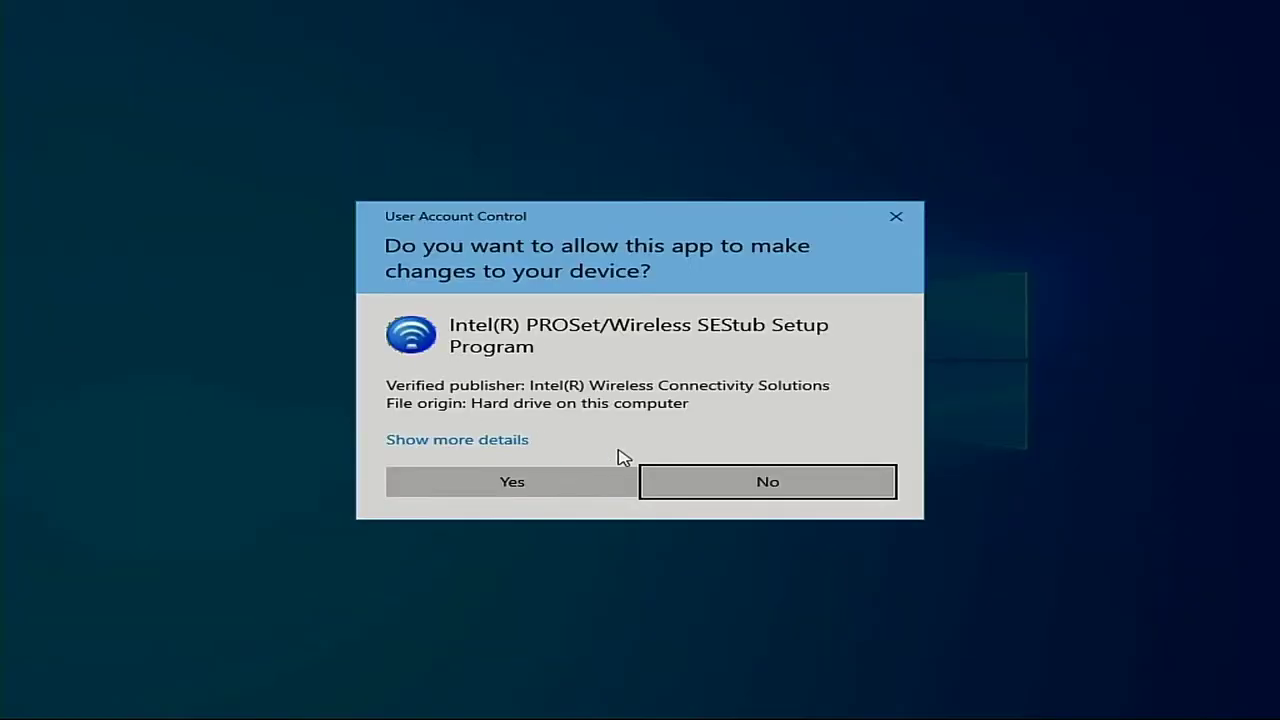
pyautogui.click(596, 476)
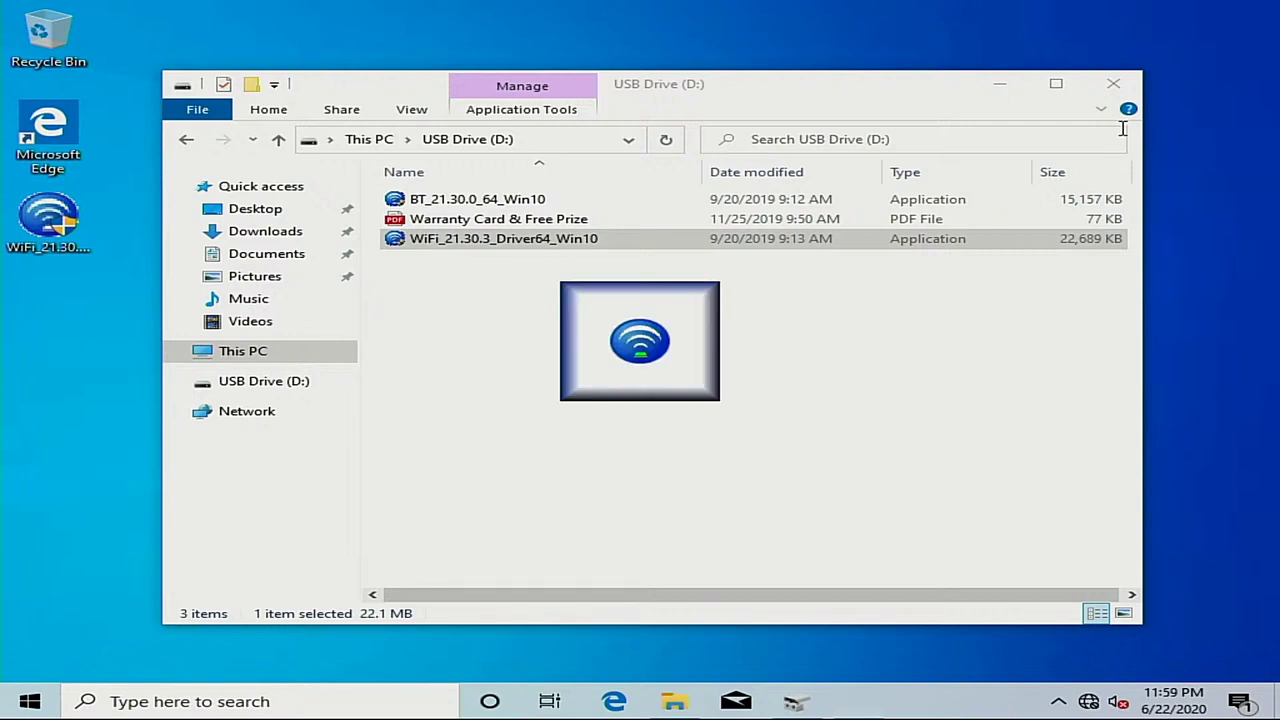
pyautogui.click(1127, 88)
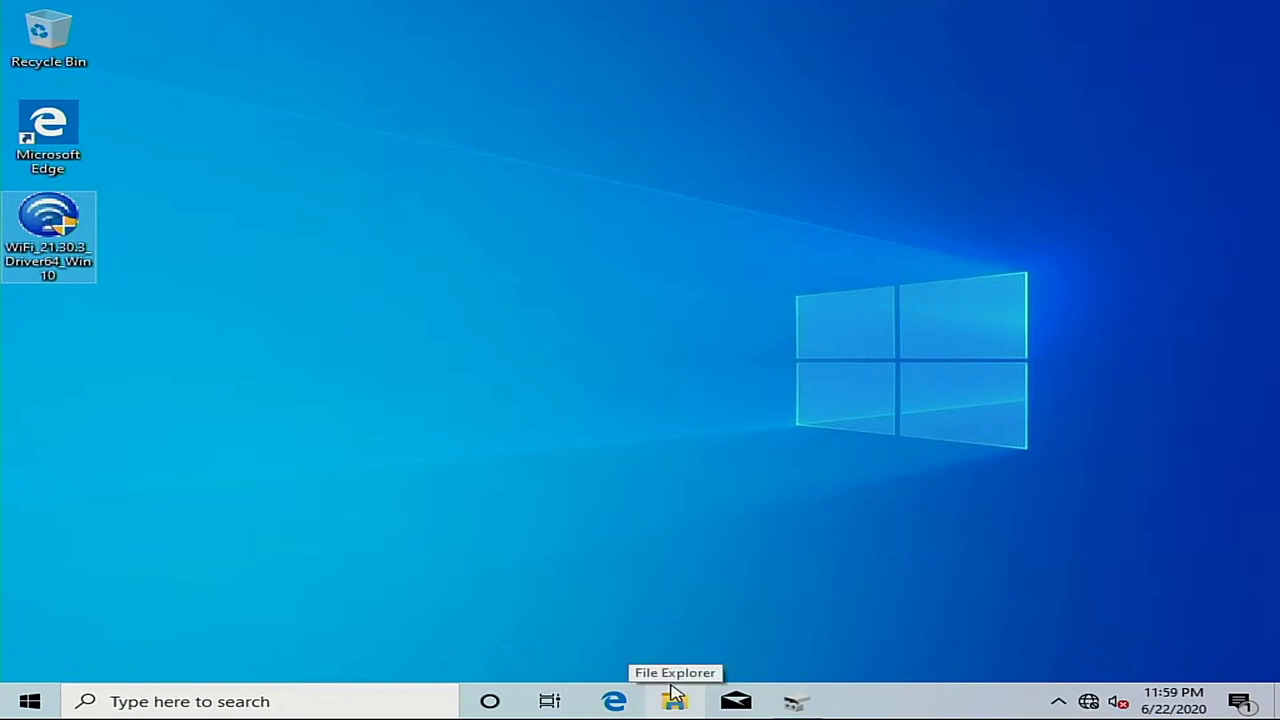
pyautogui.click(808, 702)
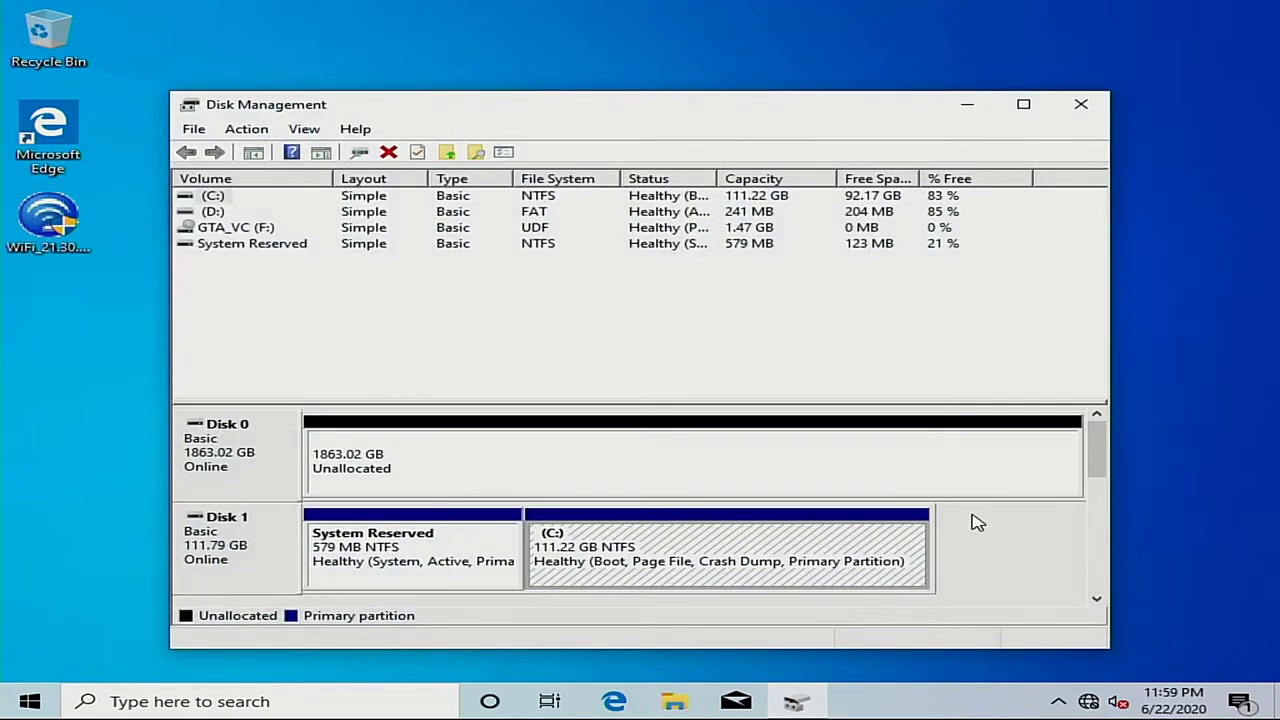
pyautogui.click(776, 462)
pyautogui.rightClick(775, 460)
pyautogui.click(813, 467)
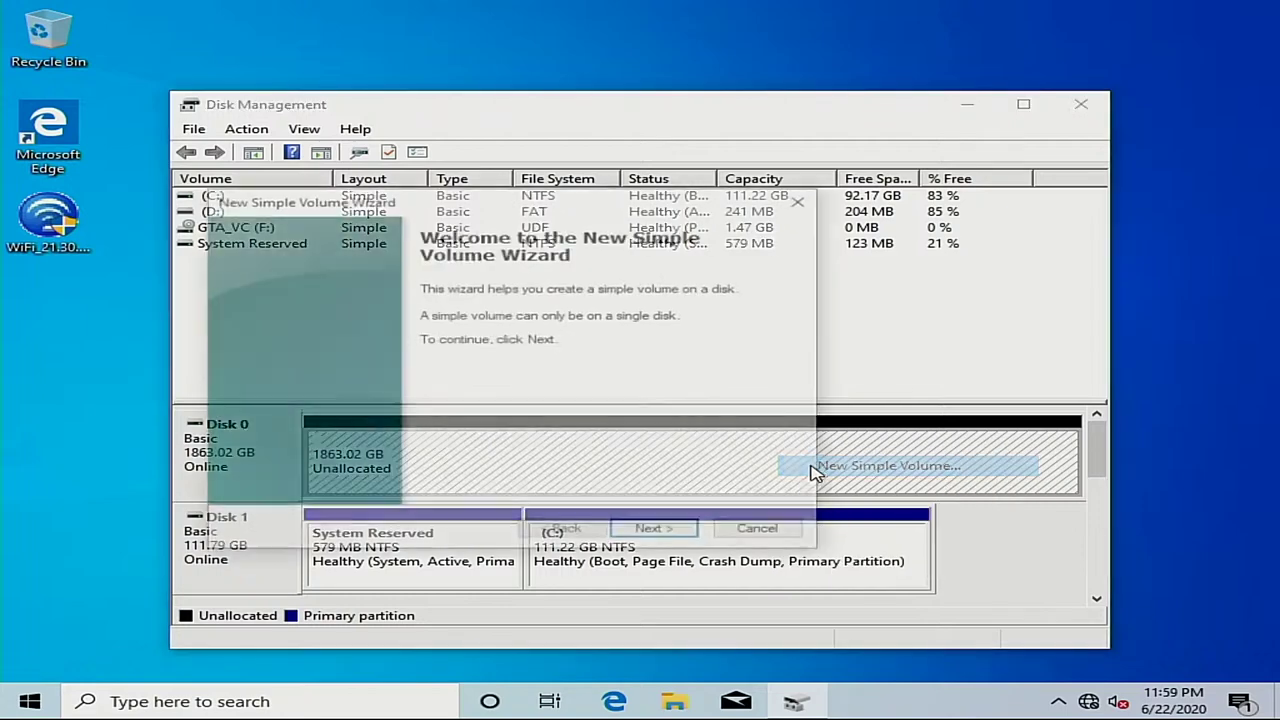
pyautogui.click(657, 530)
pyautogui.click(657, 532)
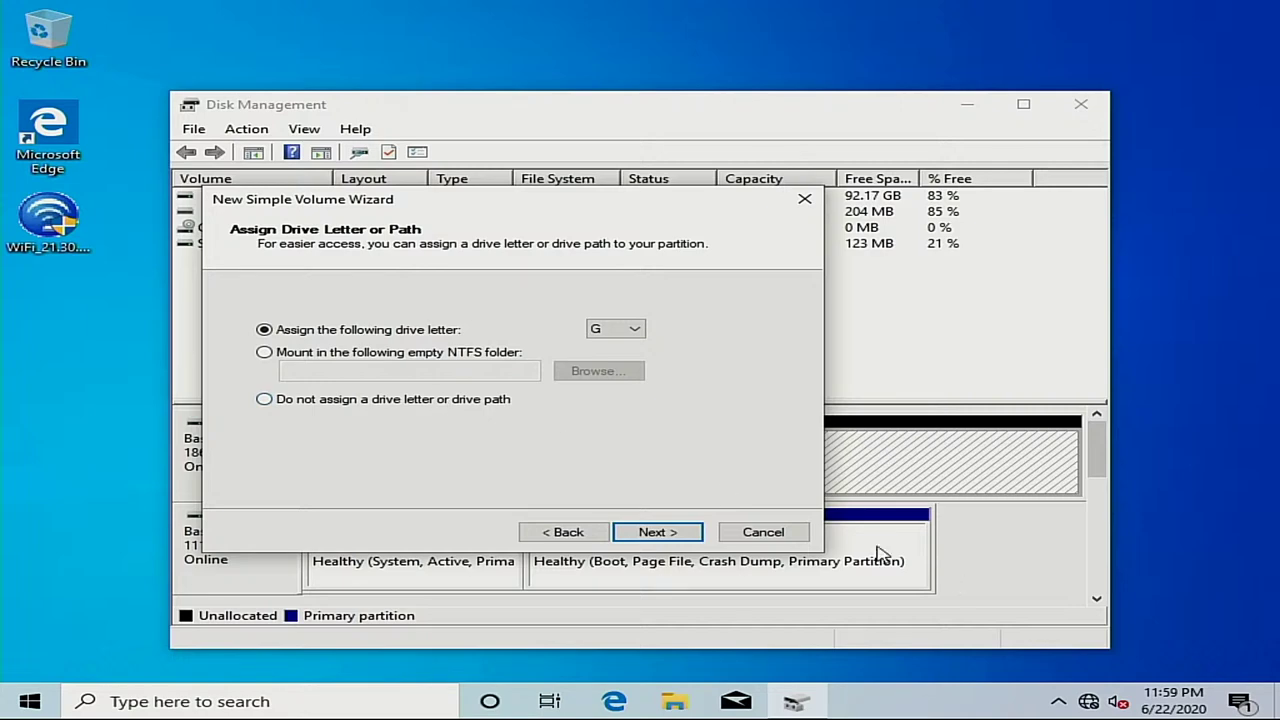
pyautogui.click(800, 537)
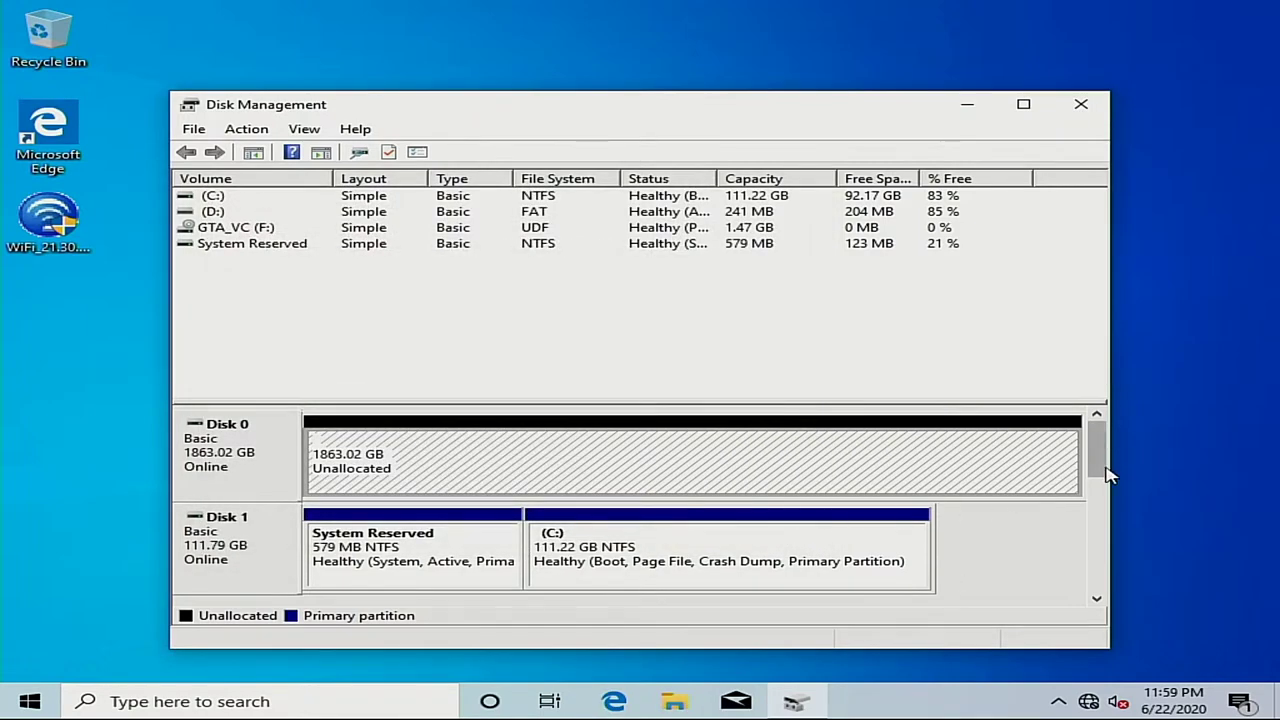
# Check the remaining drives in Disk Management and read the display driver notification in the notification center
pyautogui.moveTo(1100, 455); pyautogui.dragTo(1086, 606)
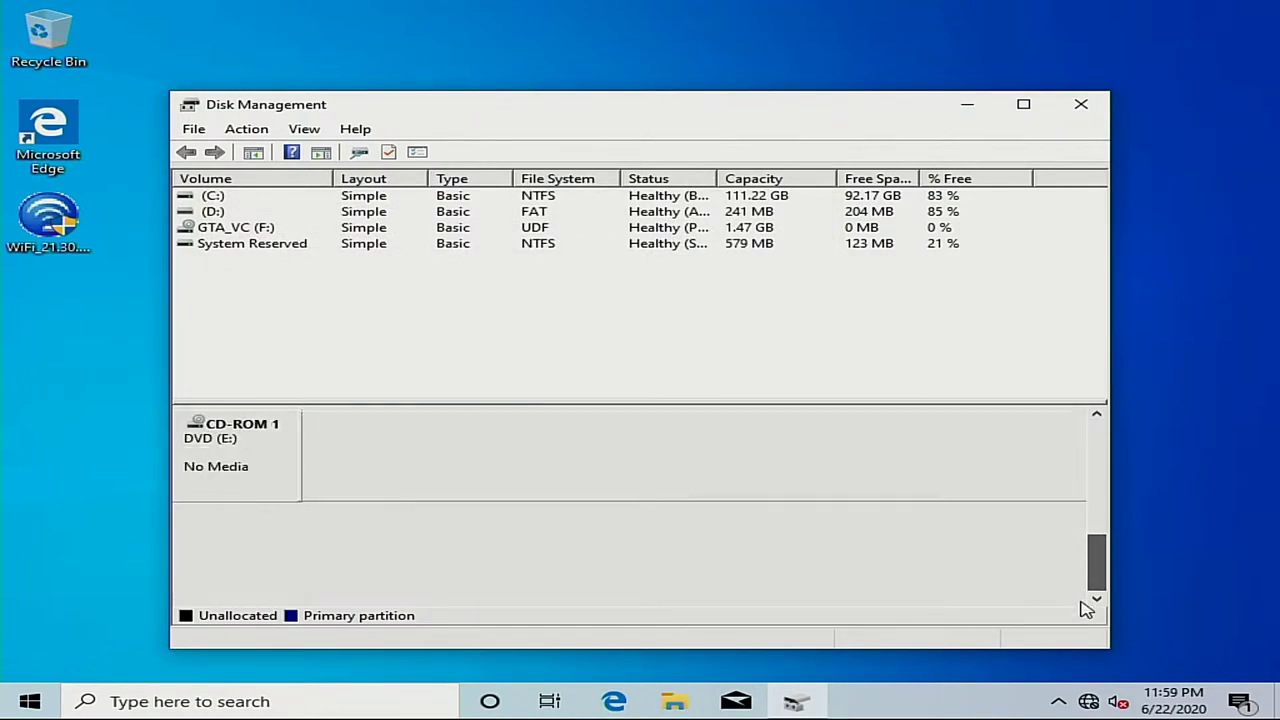
pyautogui.click(1240, 700)
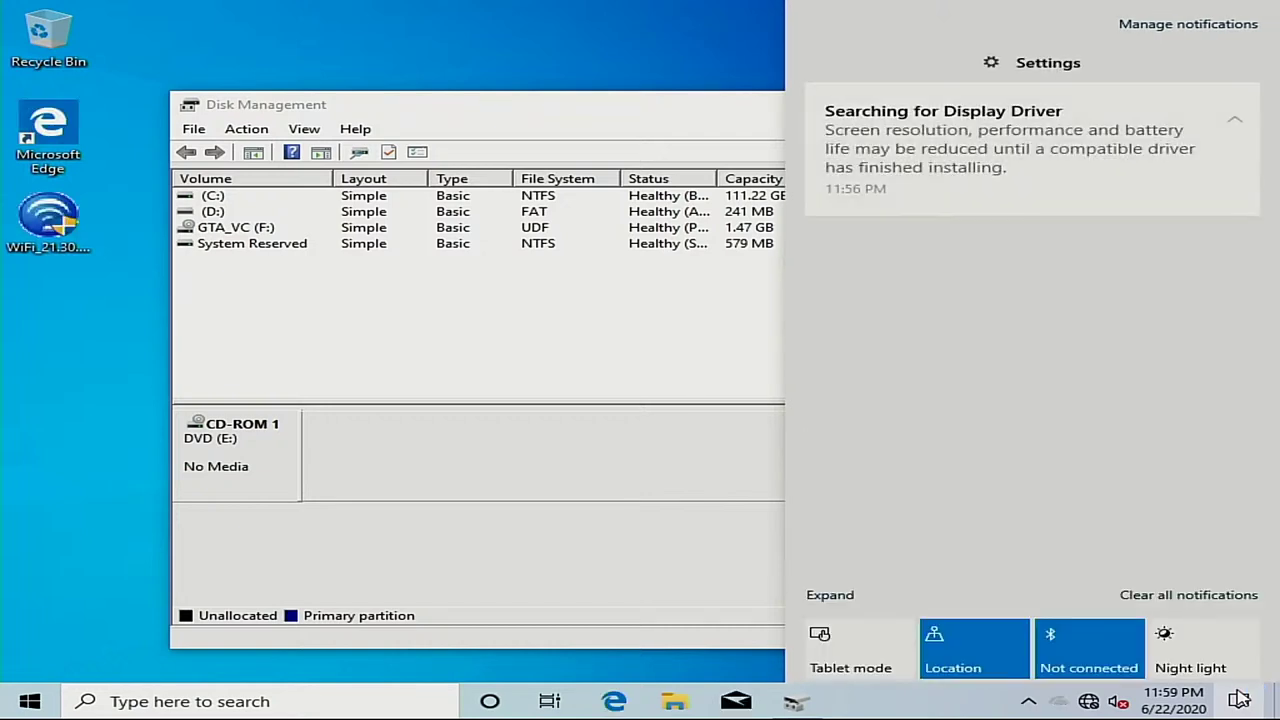
pyautogui.click(1241, 110)
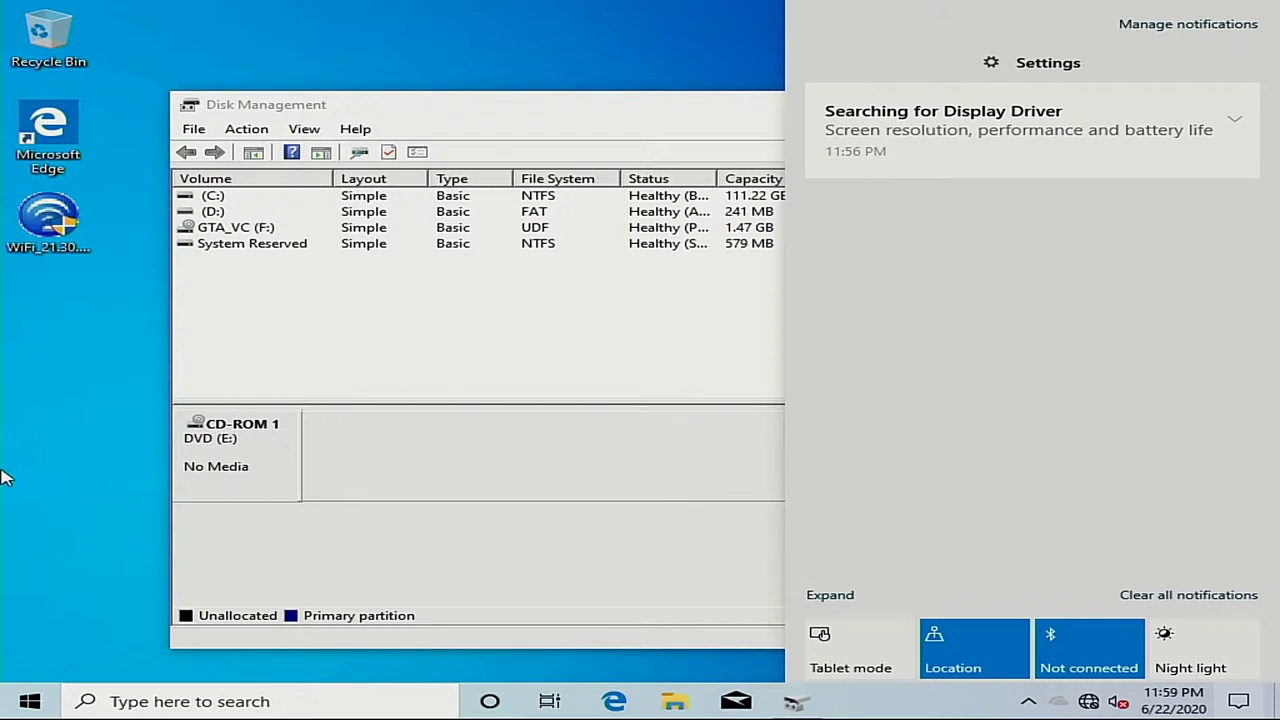
pyautogui.click(64, 449)
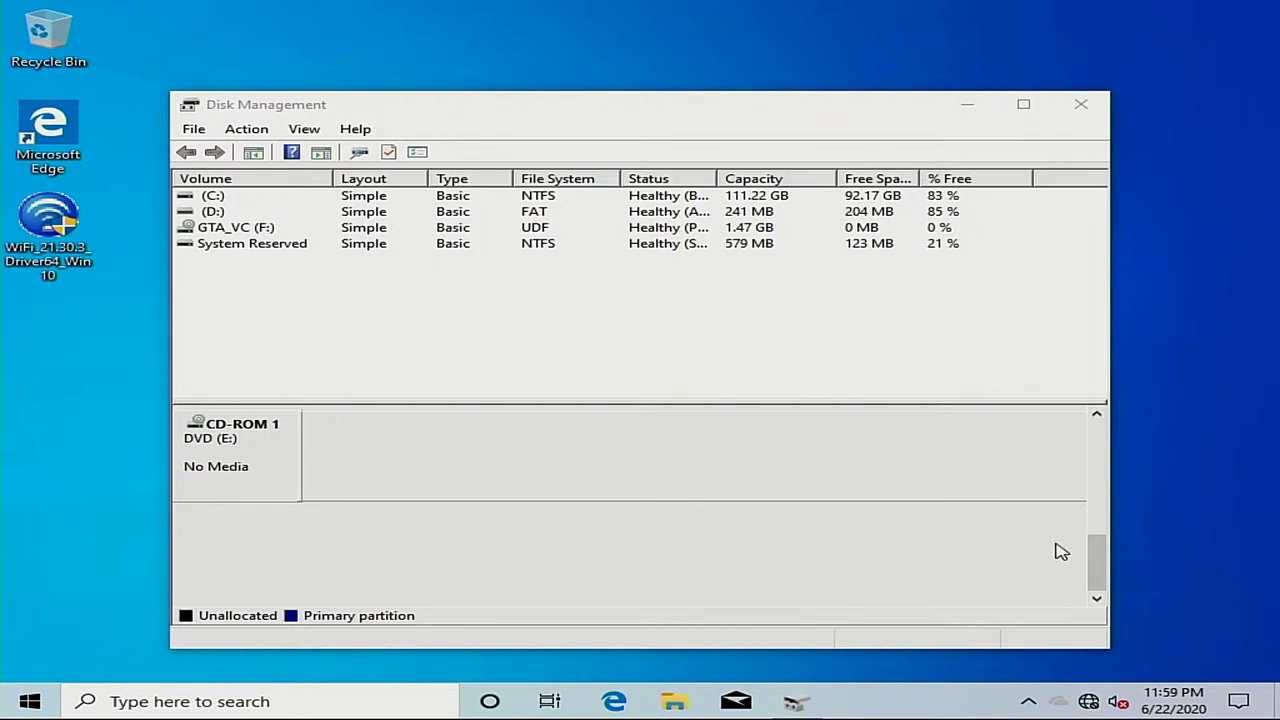
pyautogui.moveTo(1096, 560); pyautogui.dragTo(1083, 455)
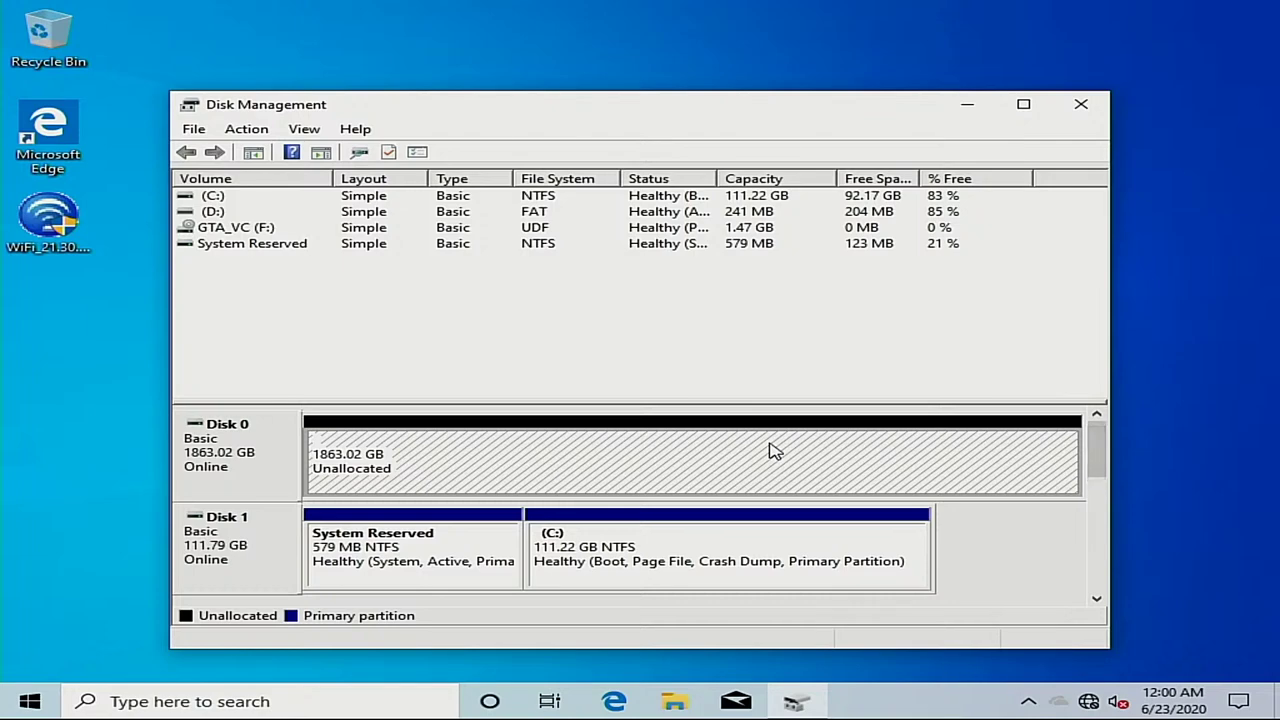
pyautogui.rightClick(770, 448)
pyautogui.click(791, 455)
pyautogui.click(762, 530)
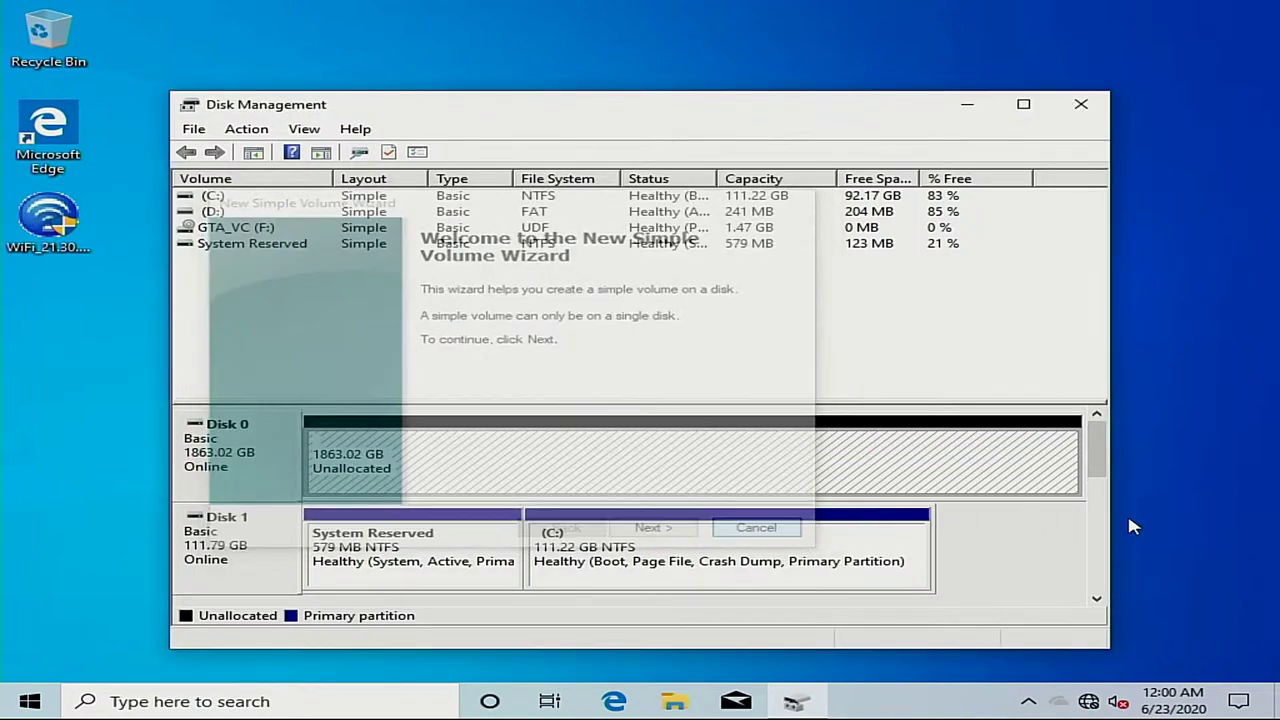
# Change the drive letter of the removable FAT volume on Disk 2 to G and dismiss the USB drive notification
pyautogui.moveTo(1097, 445); pyautogui.dragTo(1097, 472)
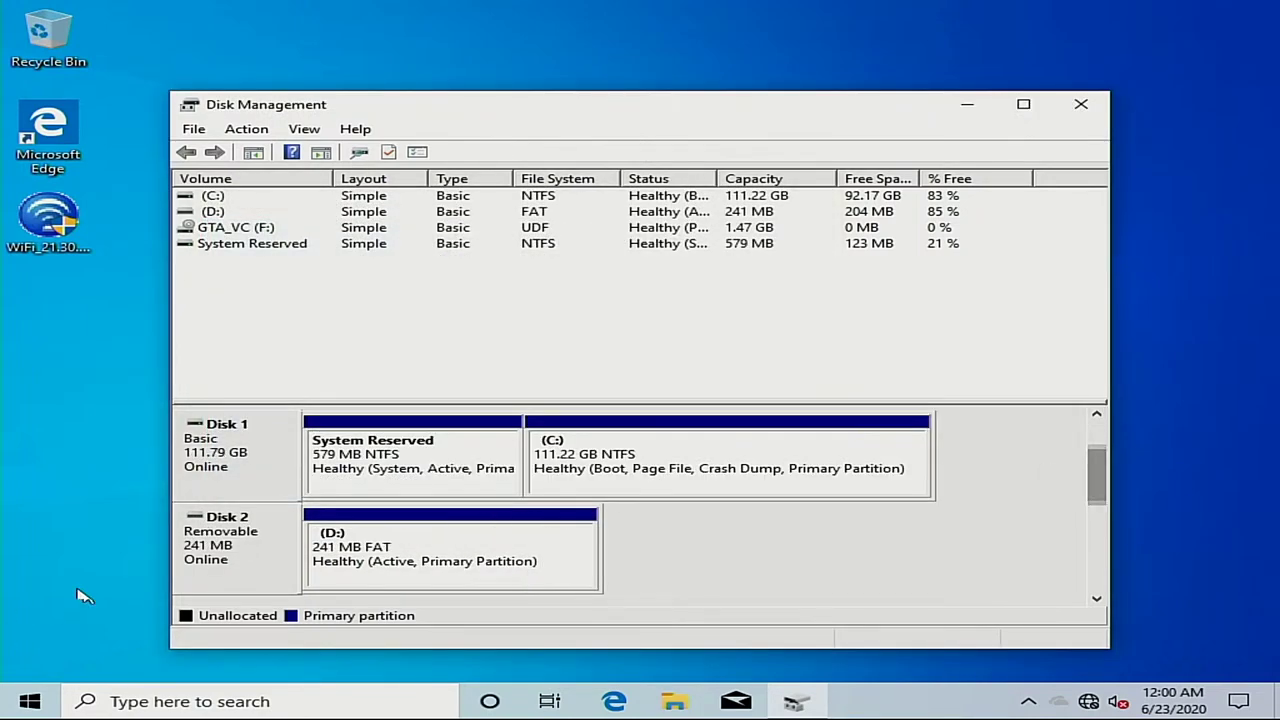
pyautogui.rightClick(476, 556)
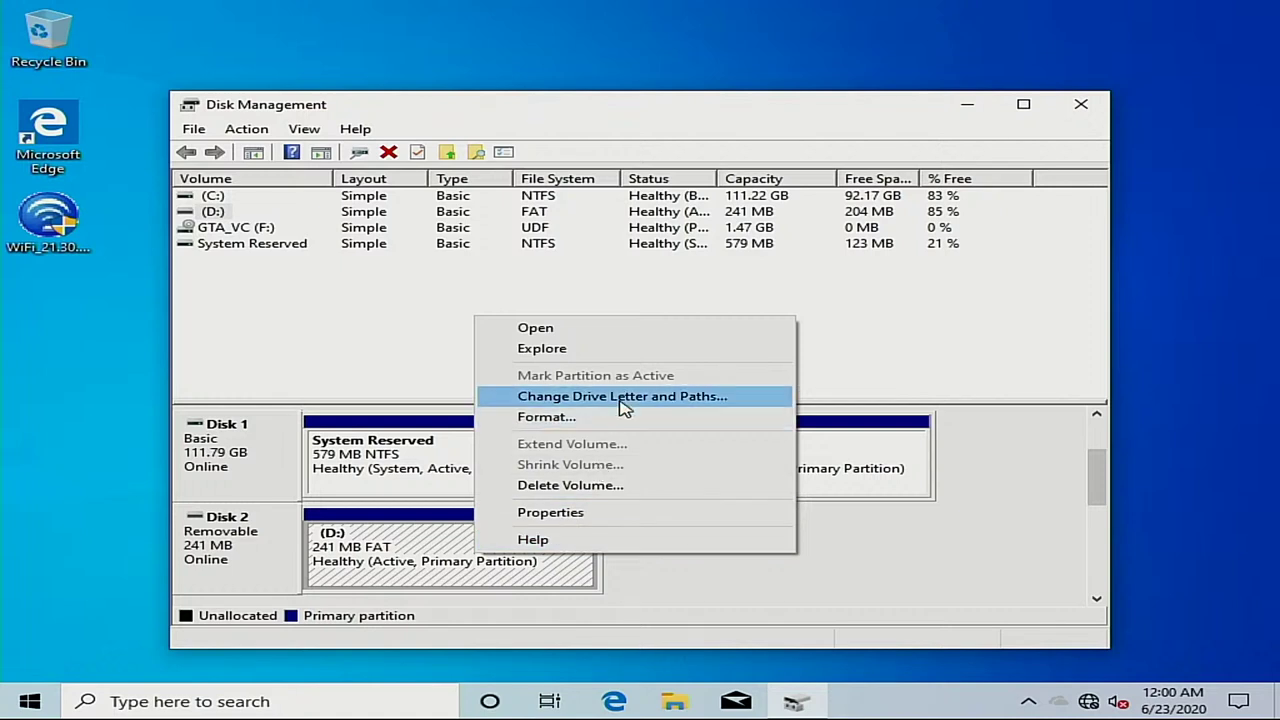
pyautogui.click(623, 400)
pyautogui.click(545, 433)
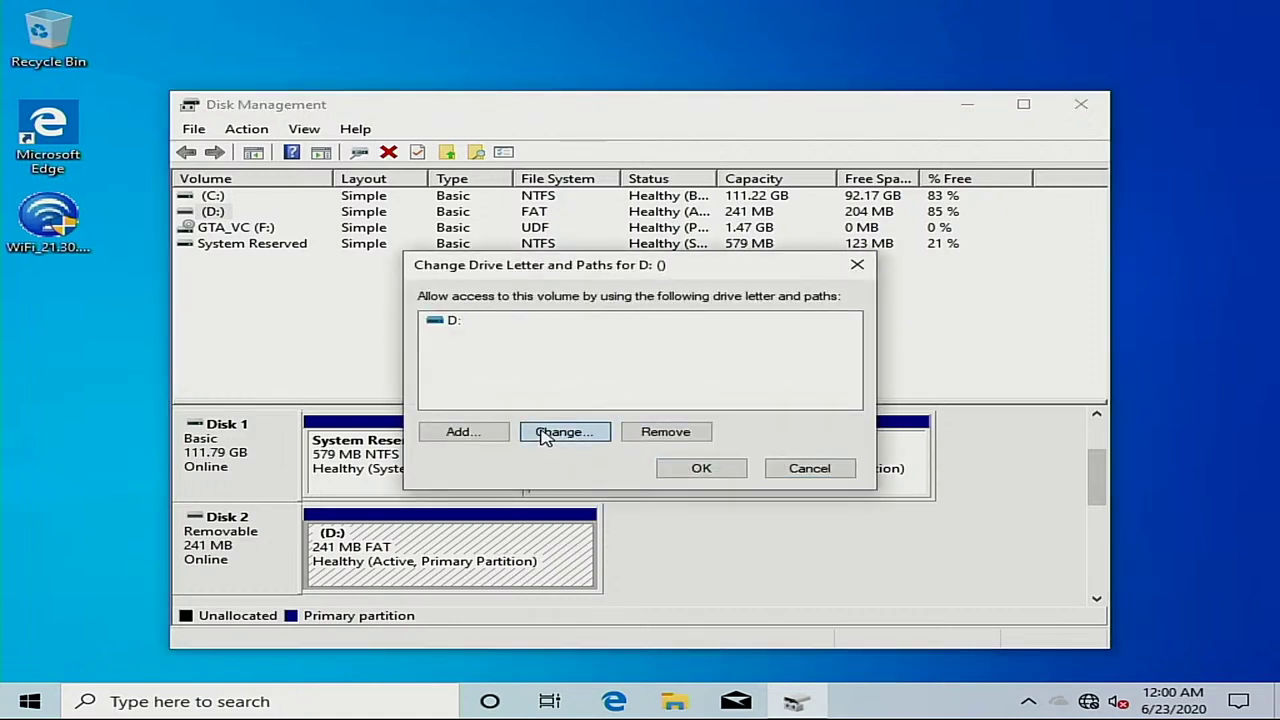
pyautogui.click(849, 349)
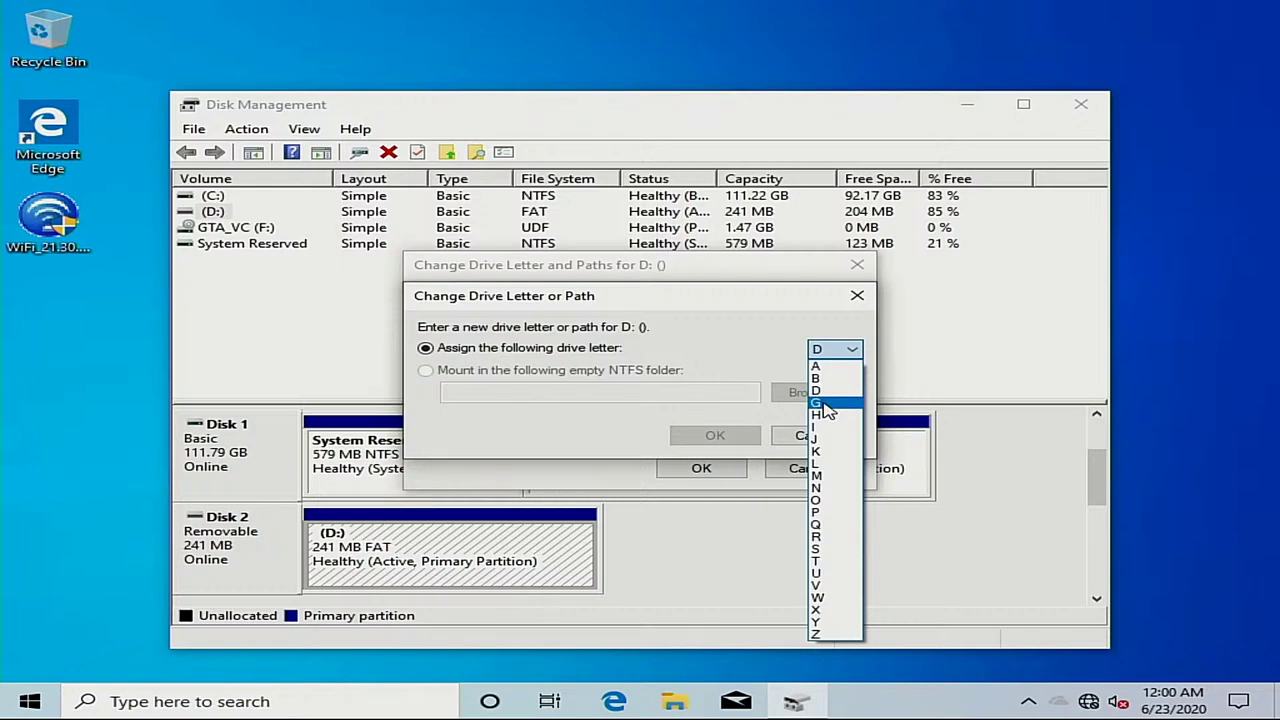
pyautogui.click(820, 402)
pyautogui.click(728, 437)
pyautogui.click(716, 418)
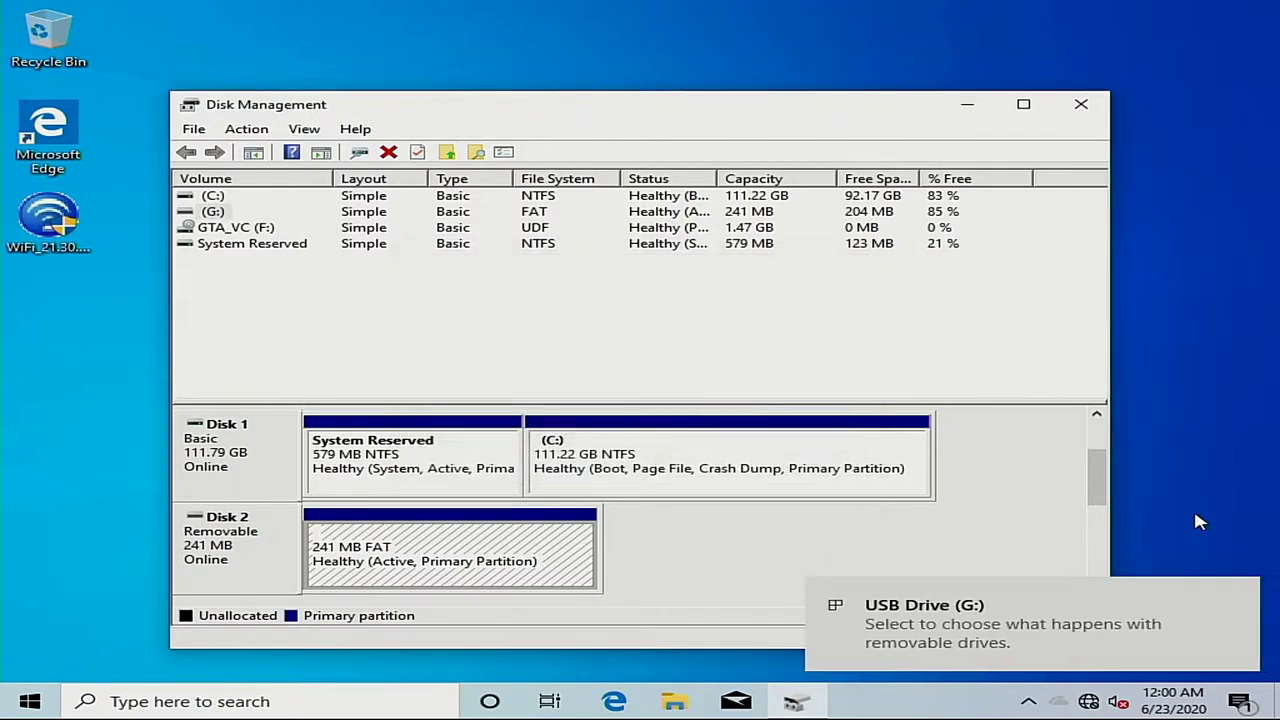
pyautogui.click(1229, 603)
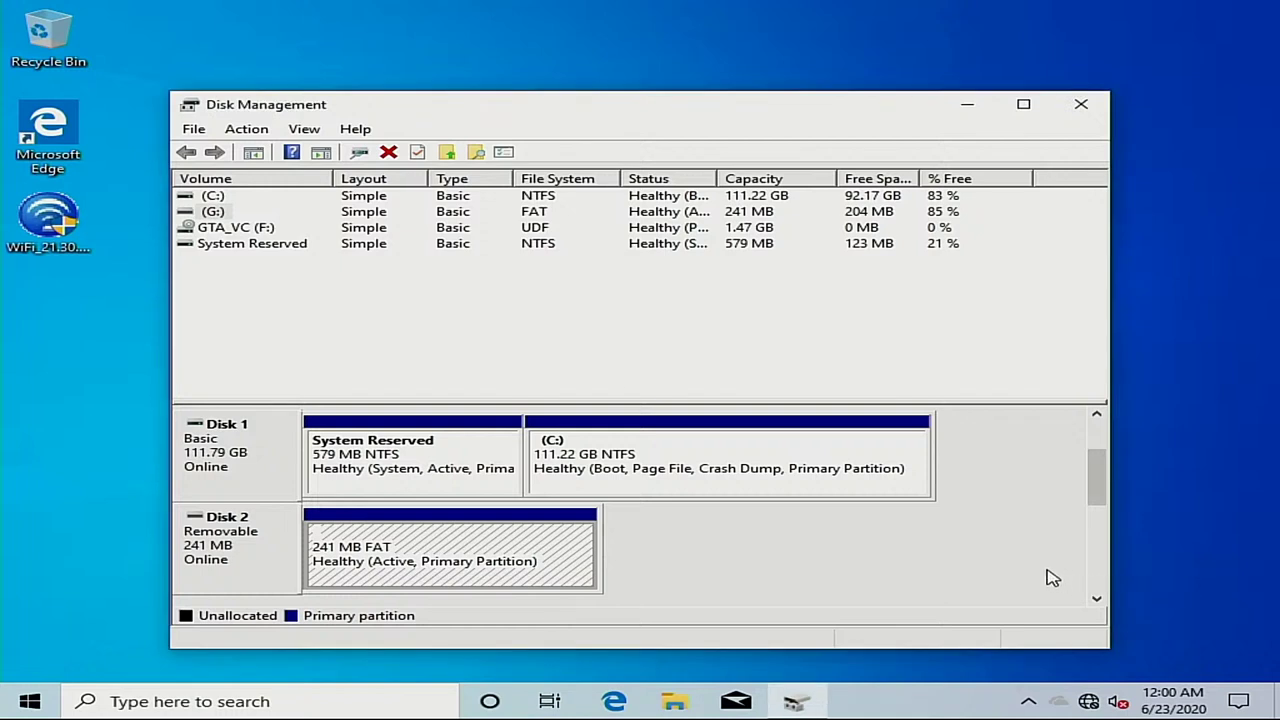
# Start a new simple volume on Disk 0's unallocated space, using the full 1907728 MB and drive letter D
pyautogui.moveTo(1100, 503); pyautogui.dragTo(1097, 440)
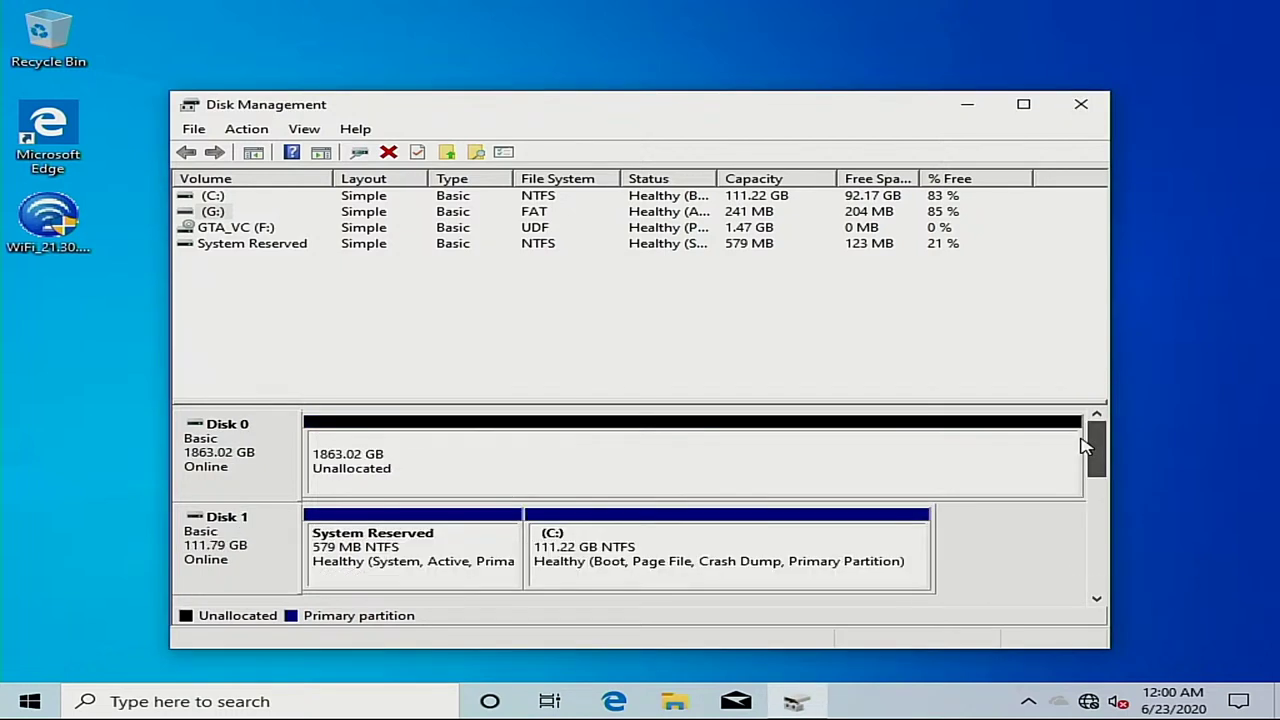
pyautogui.rightClick(392, 455)
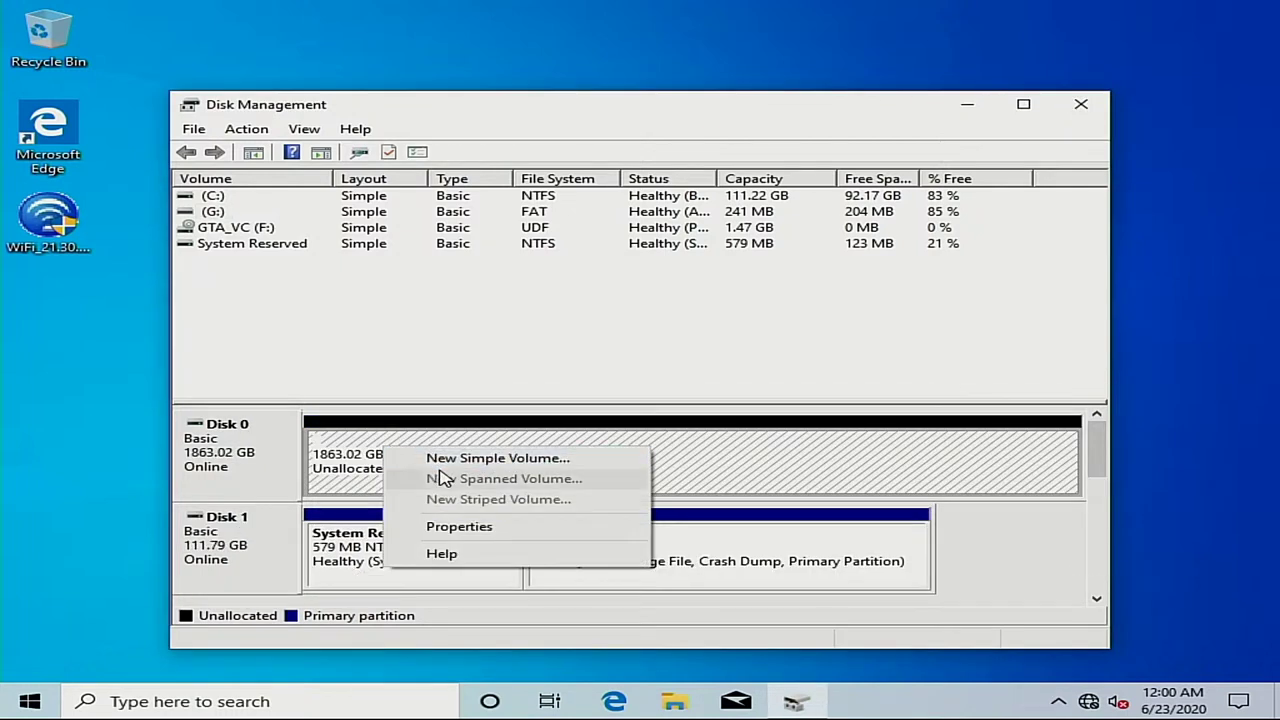
pyautogui.click(468, 460)
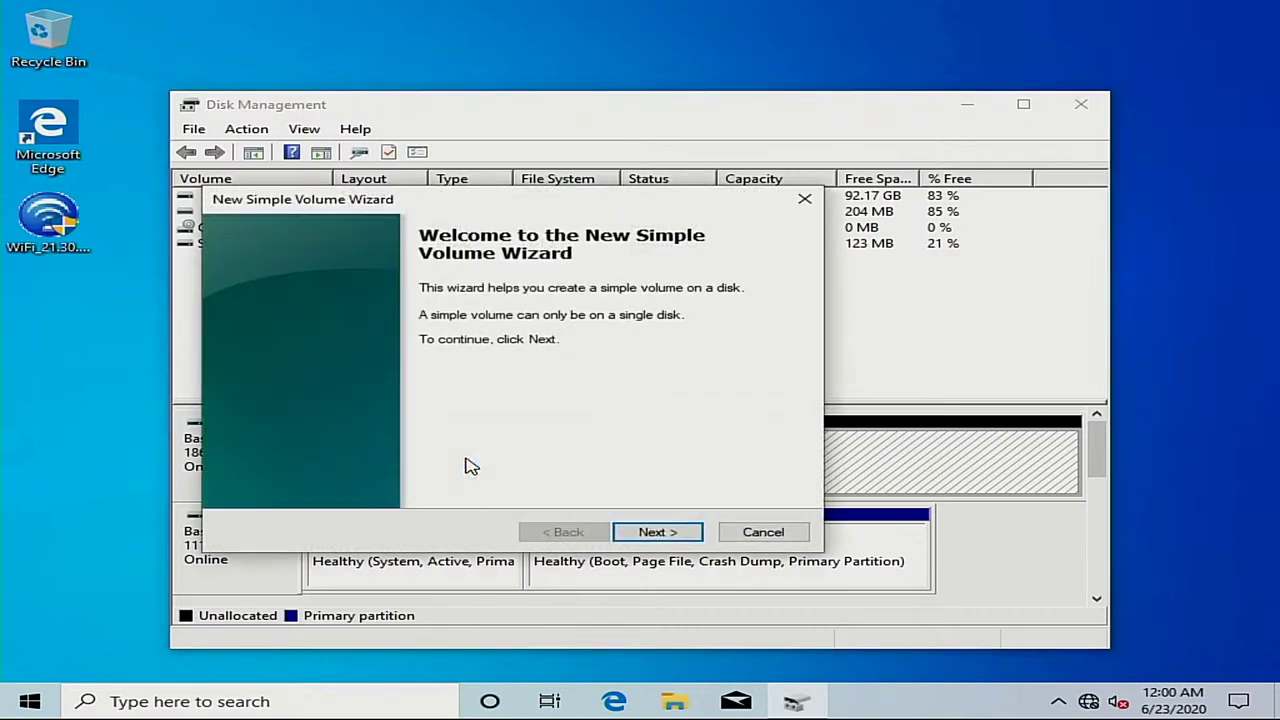
pyautogui.click(652, 532)
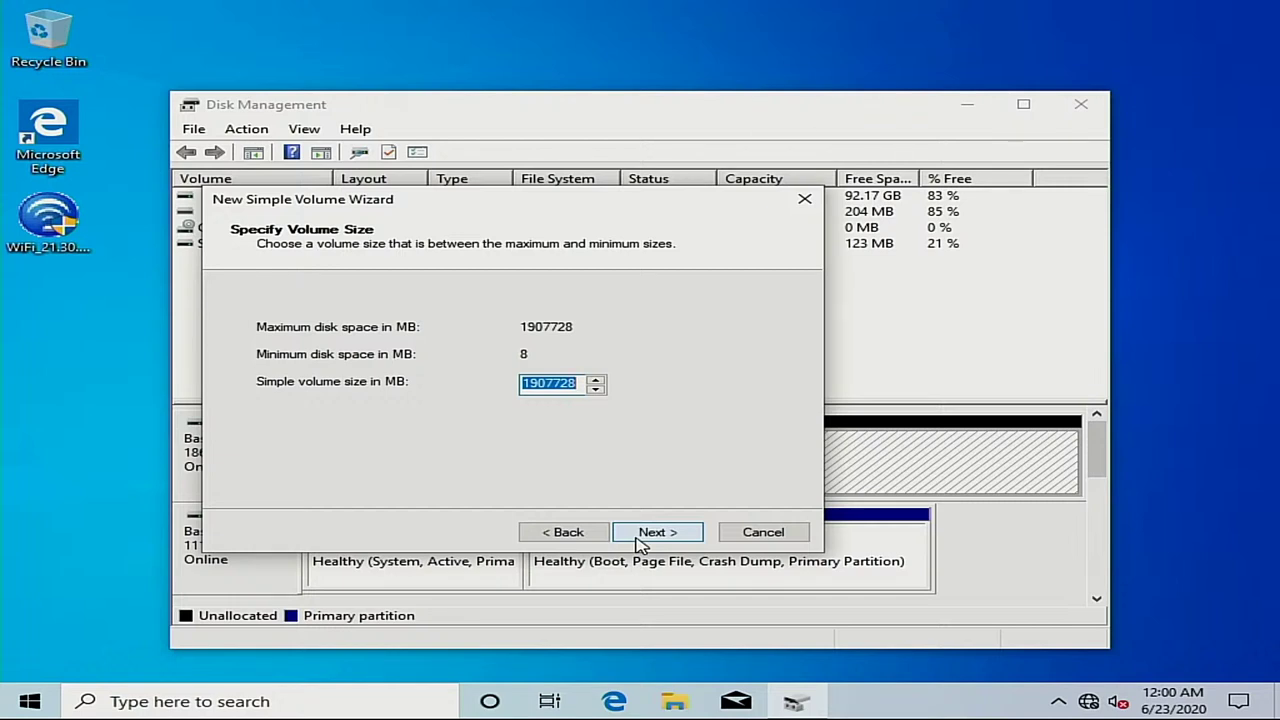
pyautogui.click(640, 538)
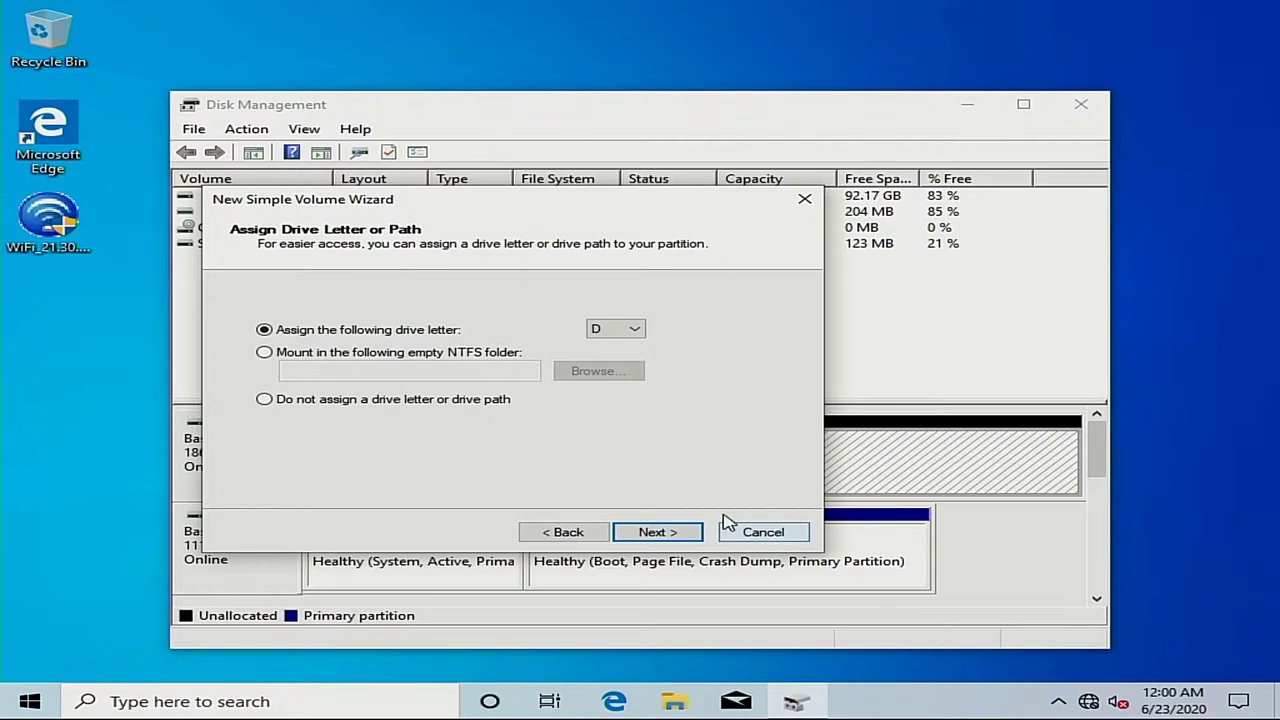
pyautogui.click(653, 535)
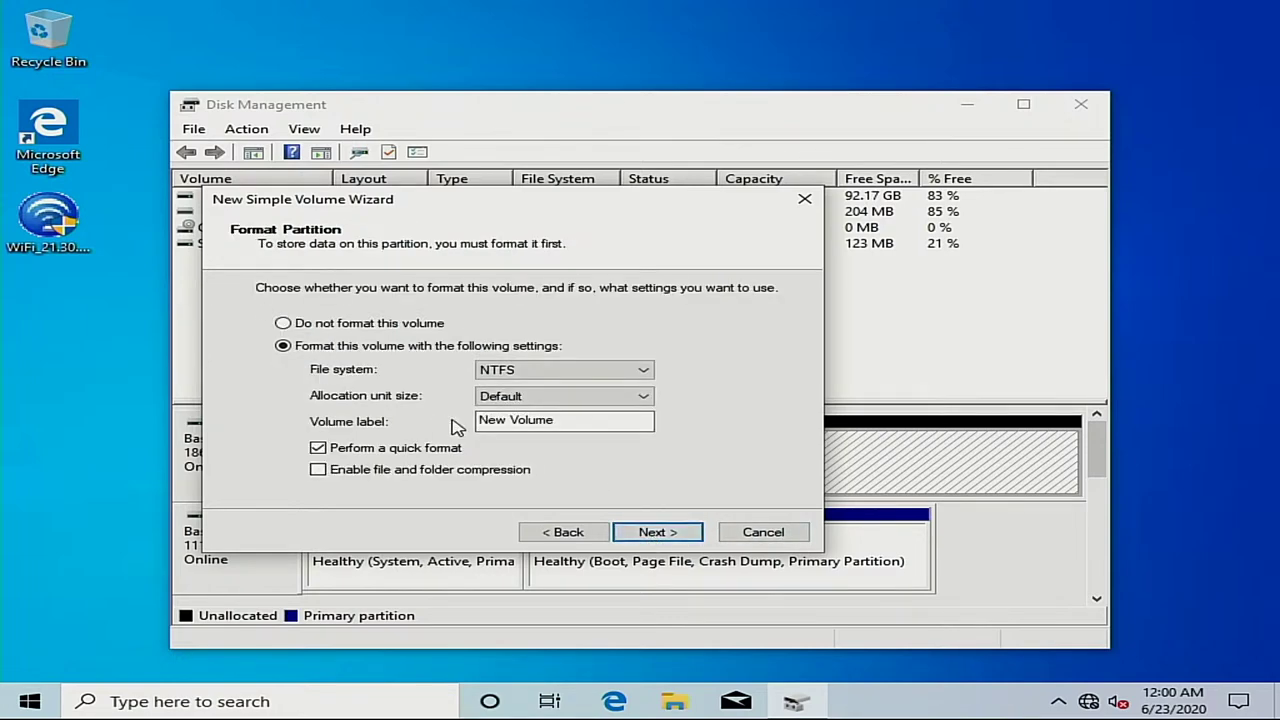
# Label the new volume ExtraData, create it with an NTFS quick format, and dismiss the drive notification
pyautogui.click(629, 424)
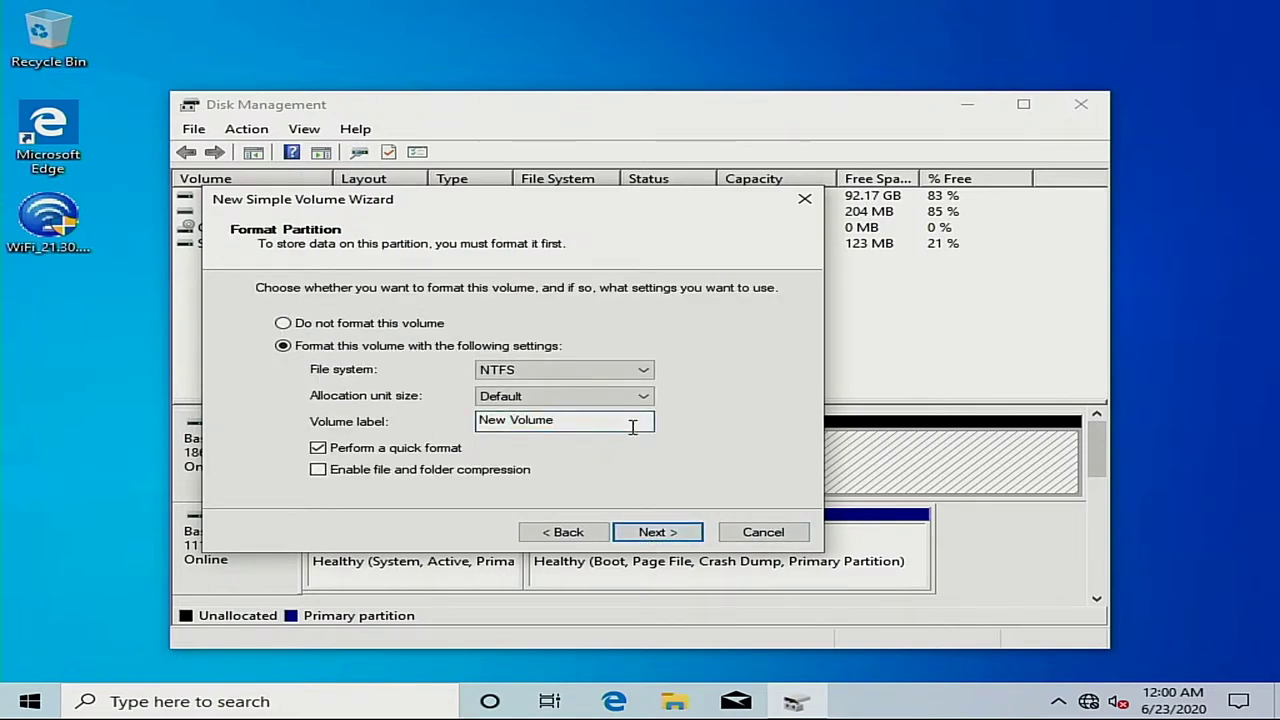
pyautogui.hotkey('ctrl', 'a')
pyautogui.press('BackSpace')
pyautogui.write('D')
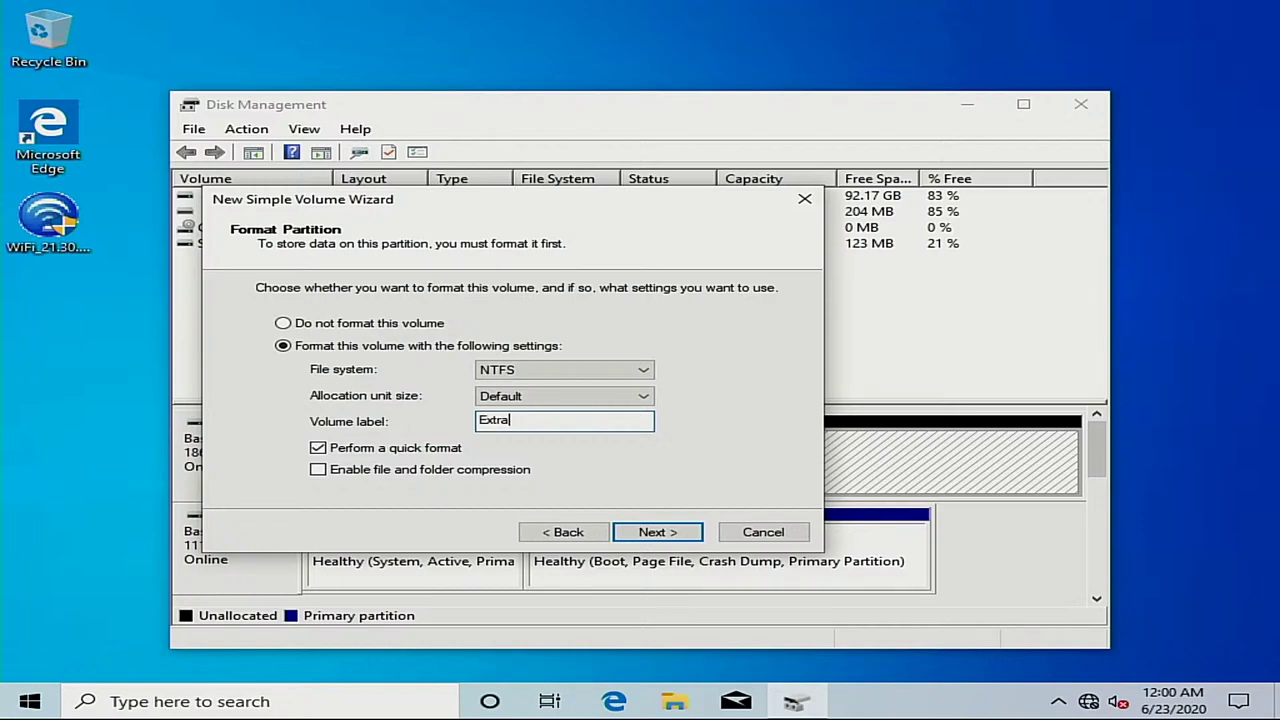
pyautogui.write('xtraData')
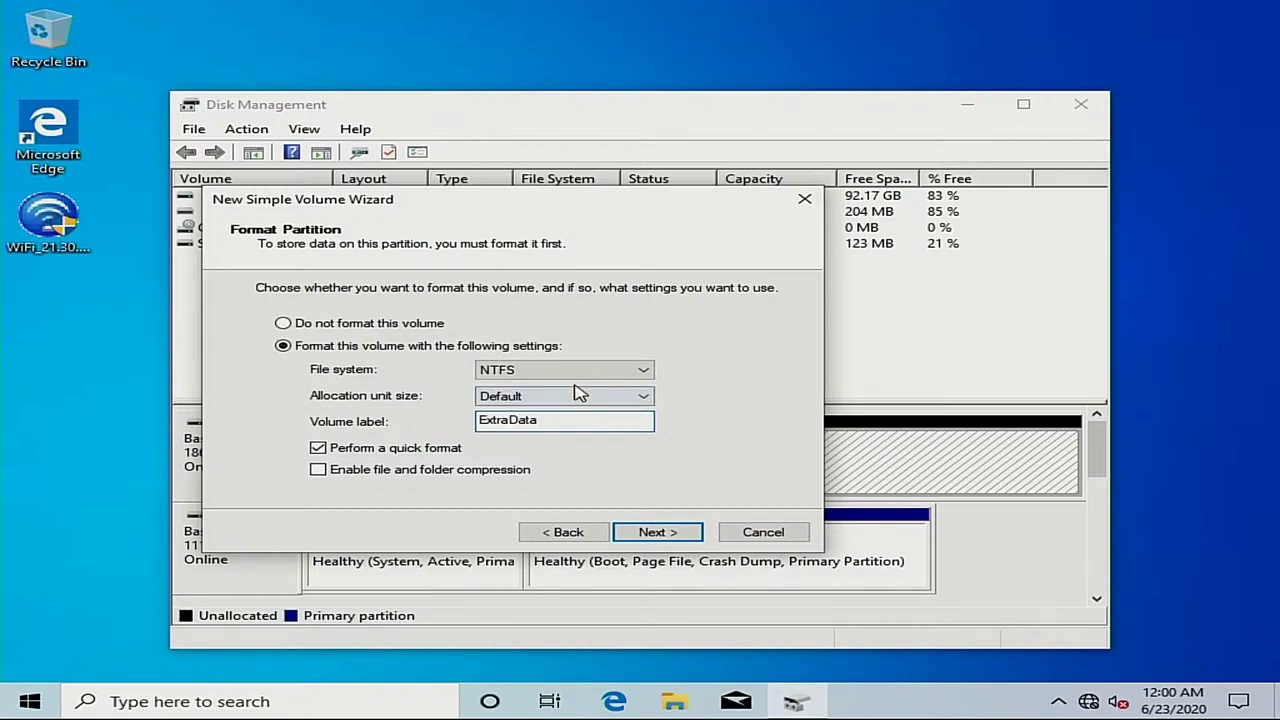
pyautogui.click(668, 535)
pyautogui.click(659, 532)
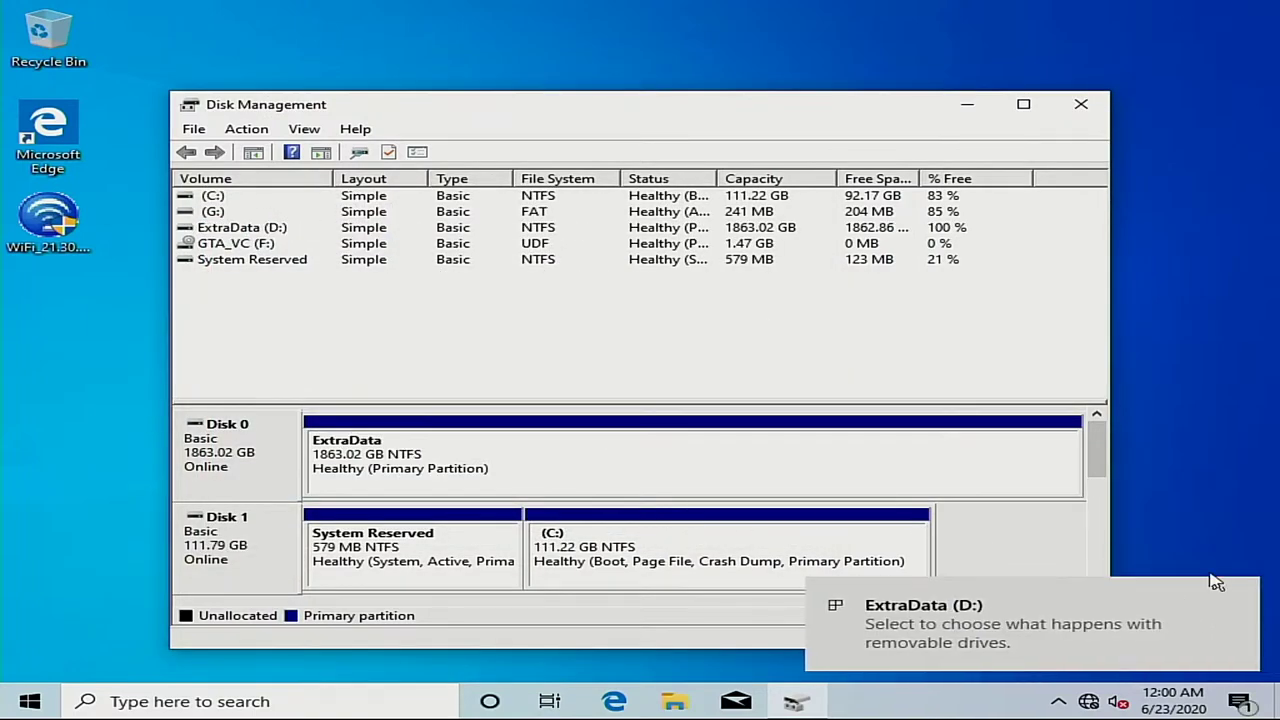
pyautogui.click(1234, 596)
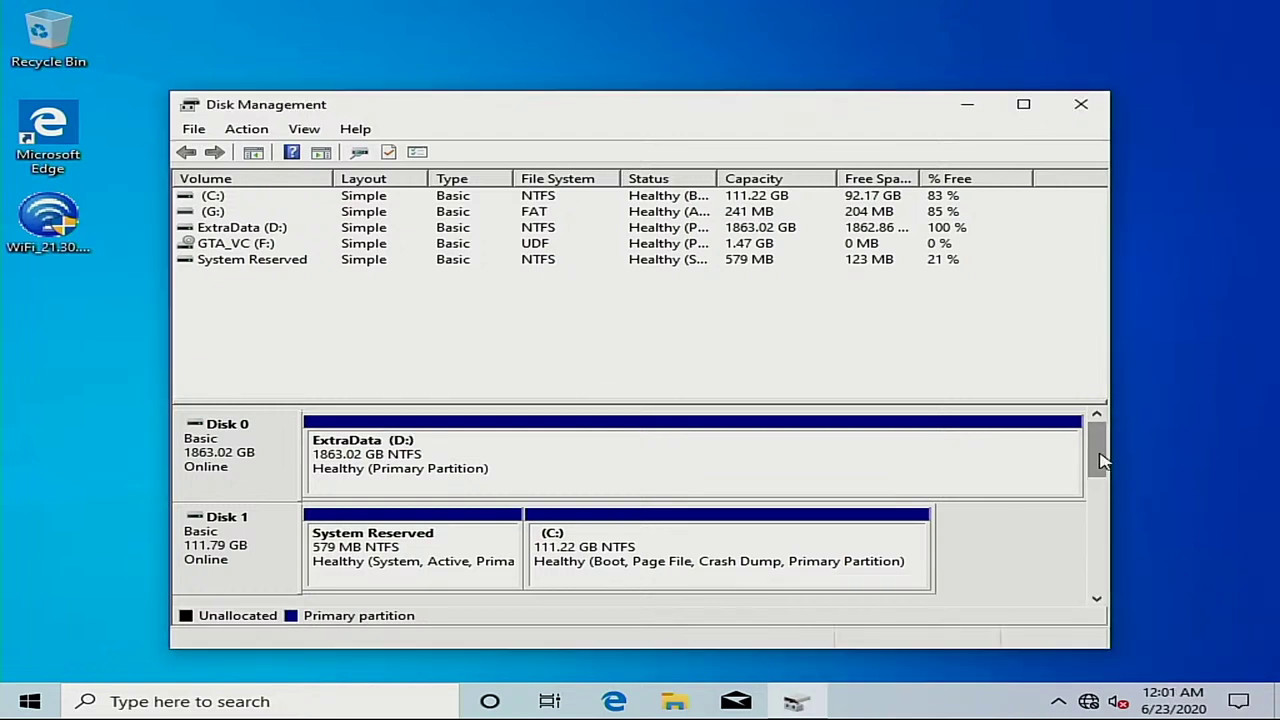
# Copy the BT_21.30.0_64_Win10 installer from USB Drive (G:) to the desktop
pyautogui.moveTo(1097, 460); pyautogui.dragTo(1075, 493)
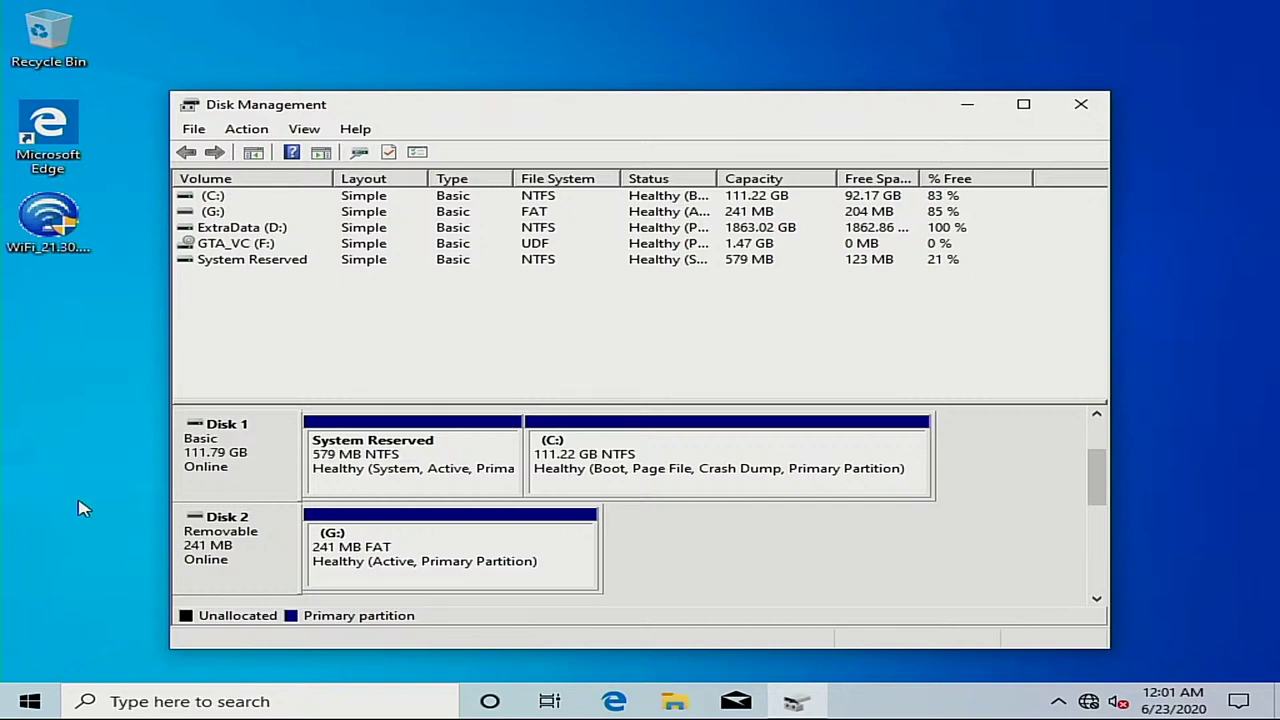
pyautogui.click(674, 700)
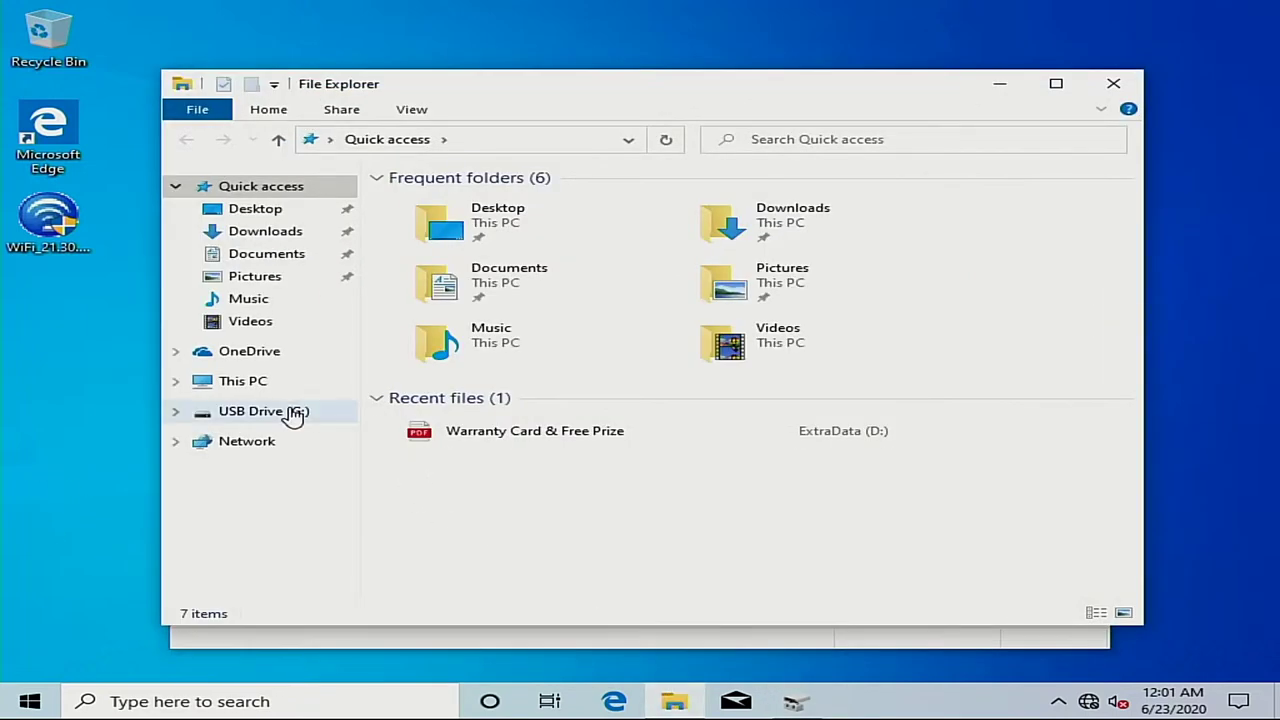
pyautogui.click(291, 414)
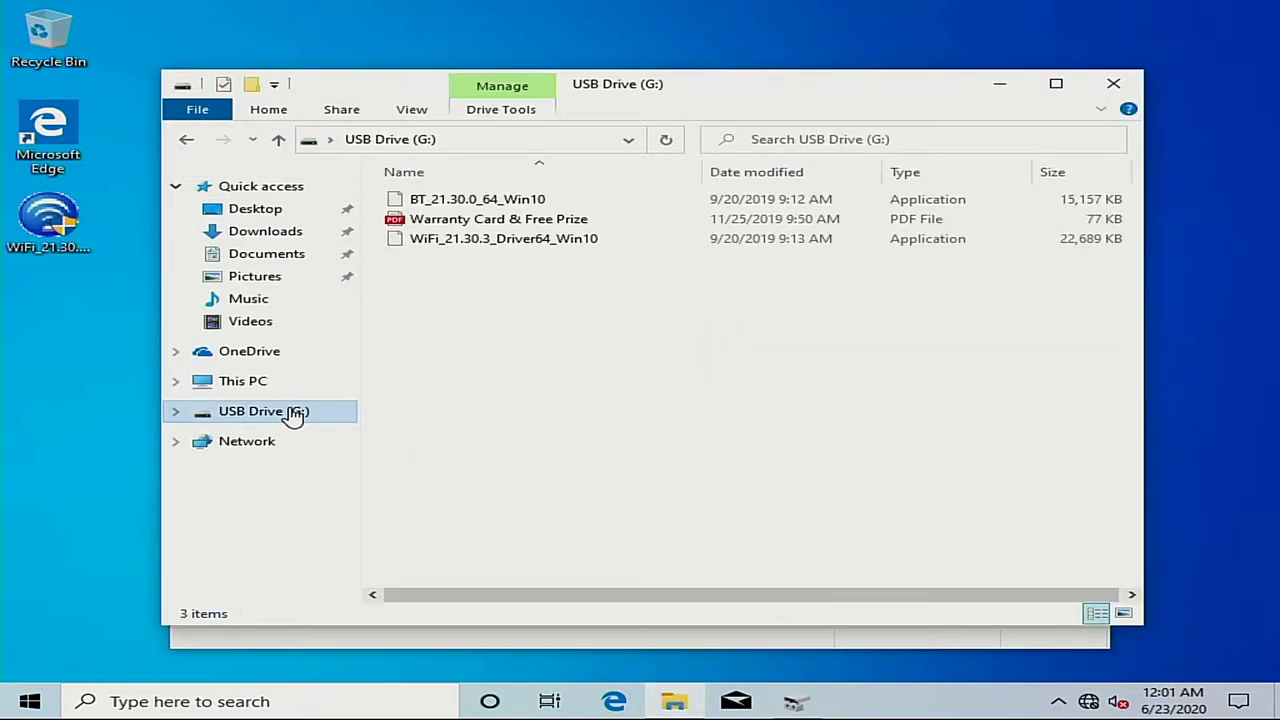
pyautogui.click(500, 202)
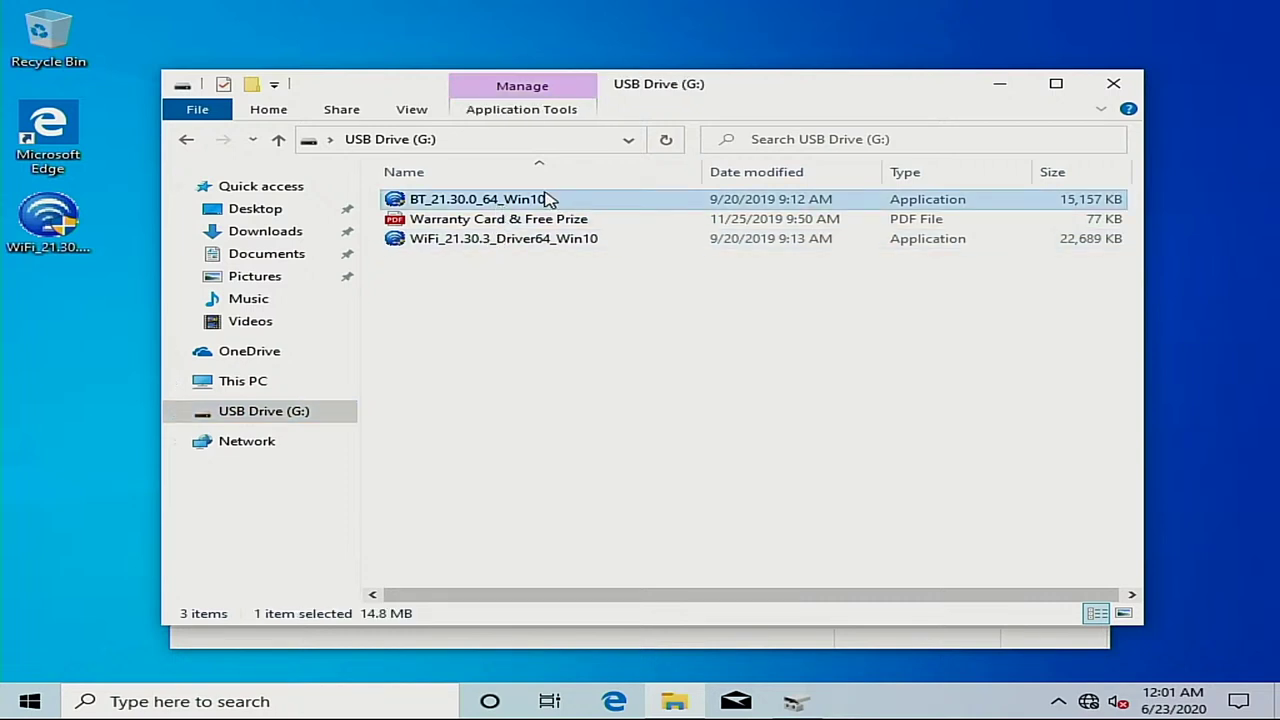
pyautogui.moveTo(543, 200); pyautogui.dragTo(54, 397)
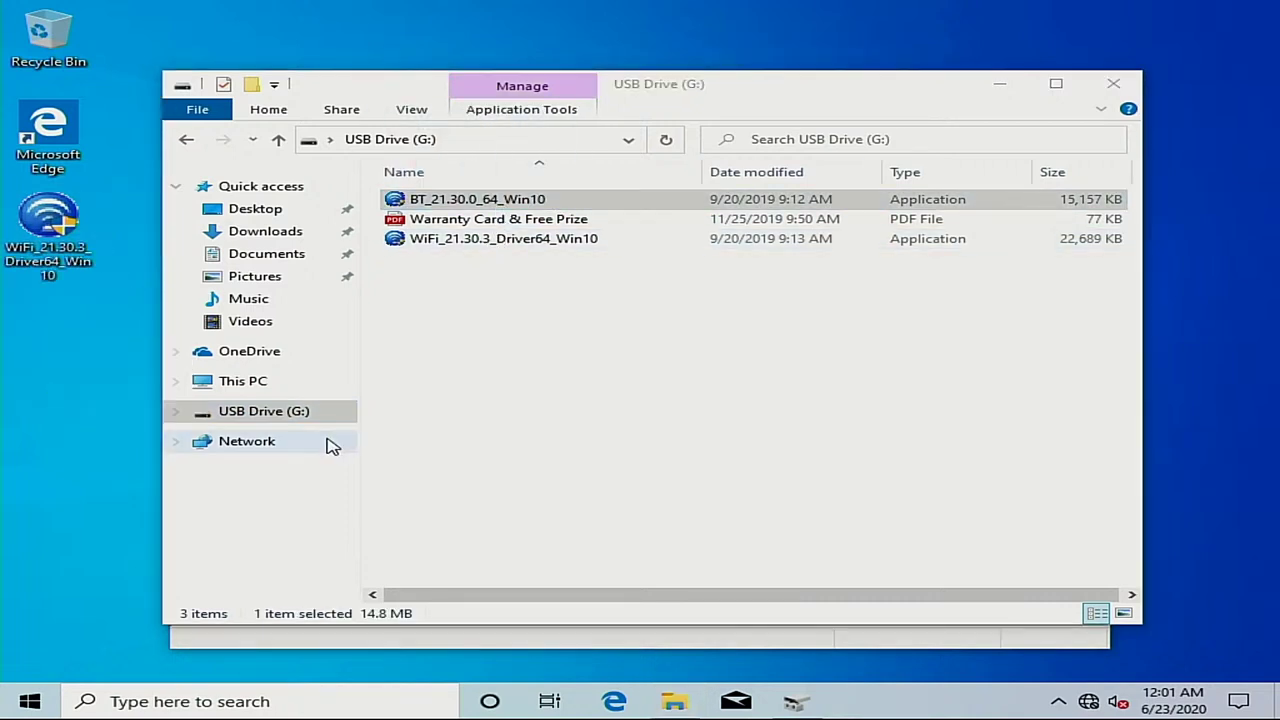
# Check the file system options for formatting USB Drive (G:) and close the Format dialog without formatting
pyautogui.rightClick(262, 413)
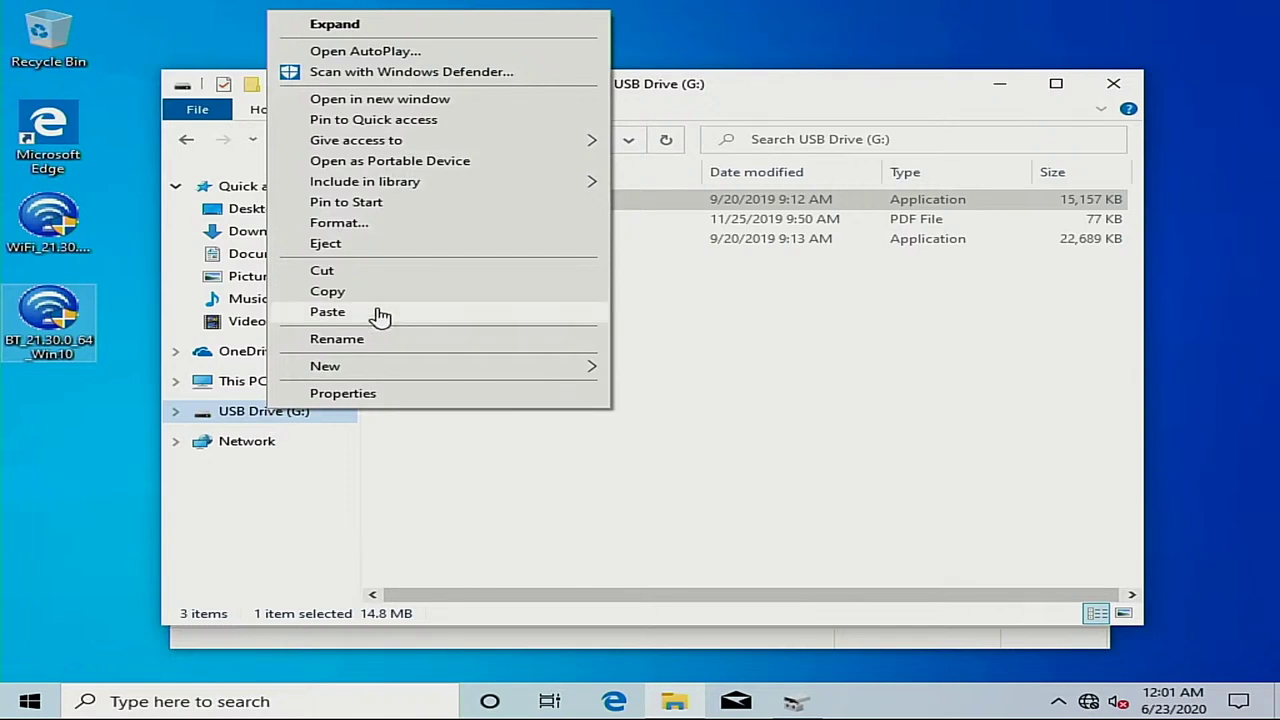
pyautogui.click(370, 224)
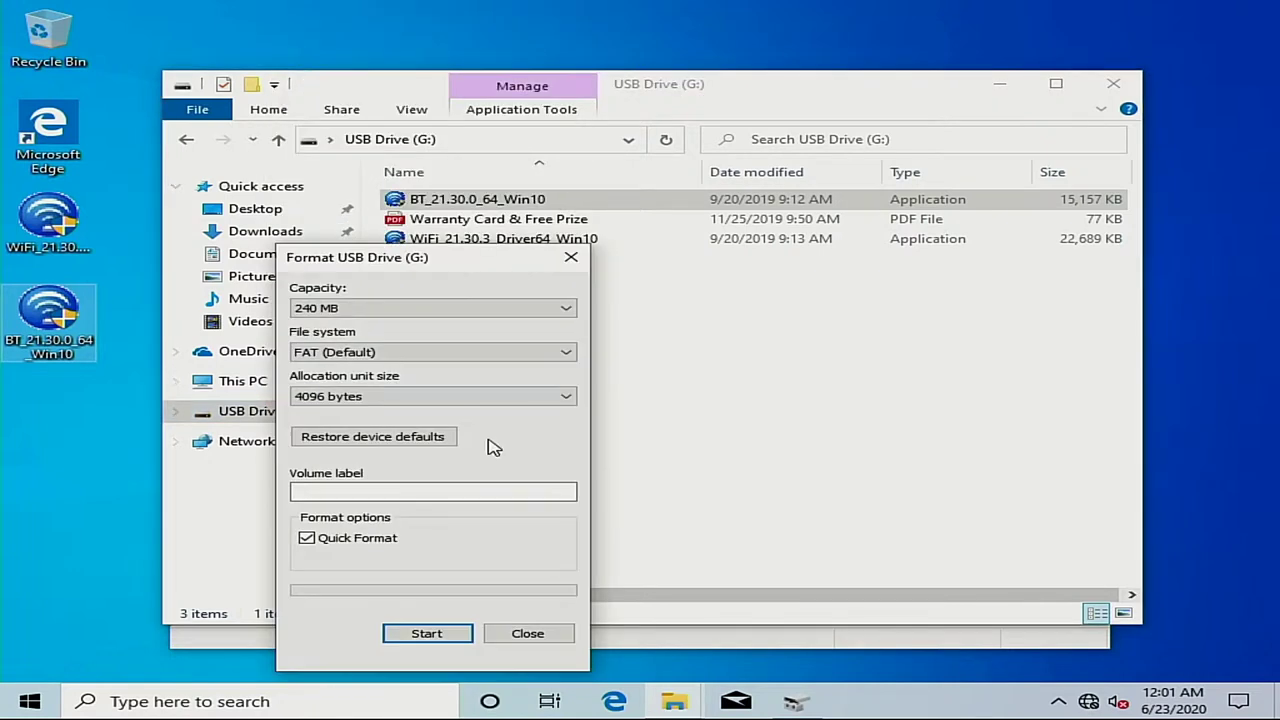
pyautogui.click(489, 355)
pyautogui.click(487, 378)
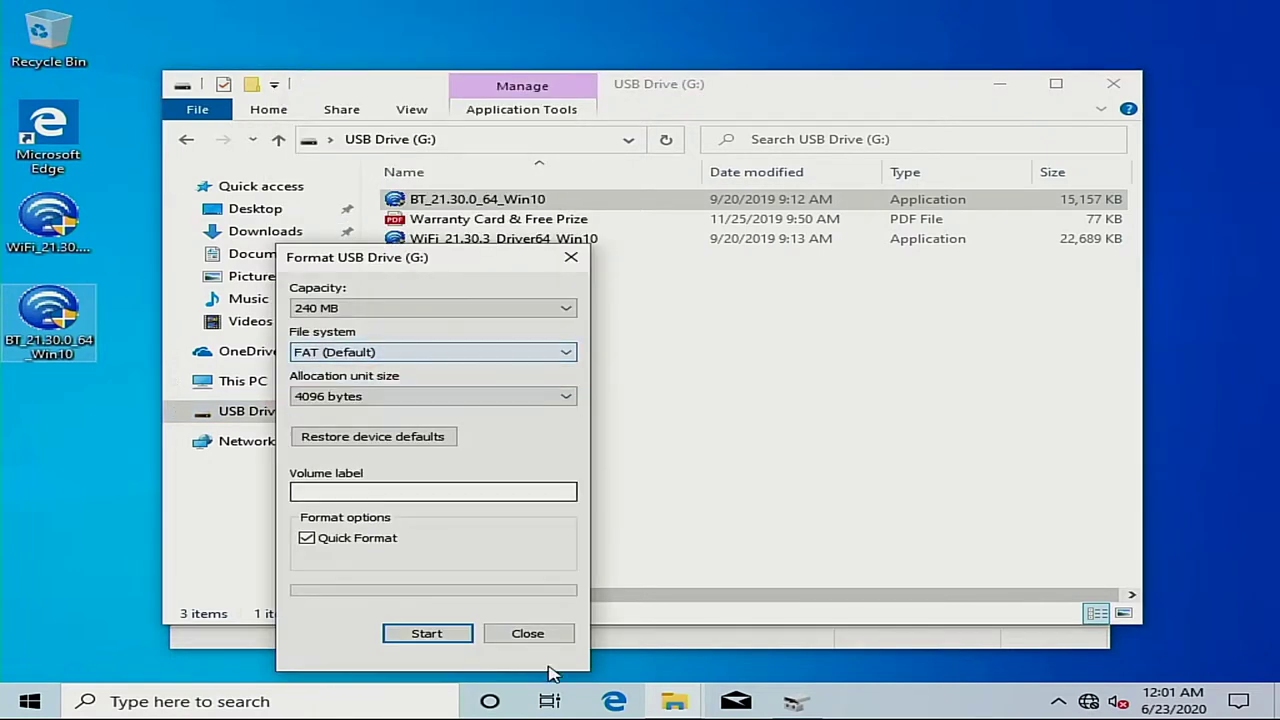
pyautogui.click(551, 650)
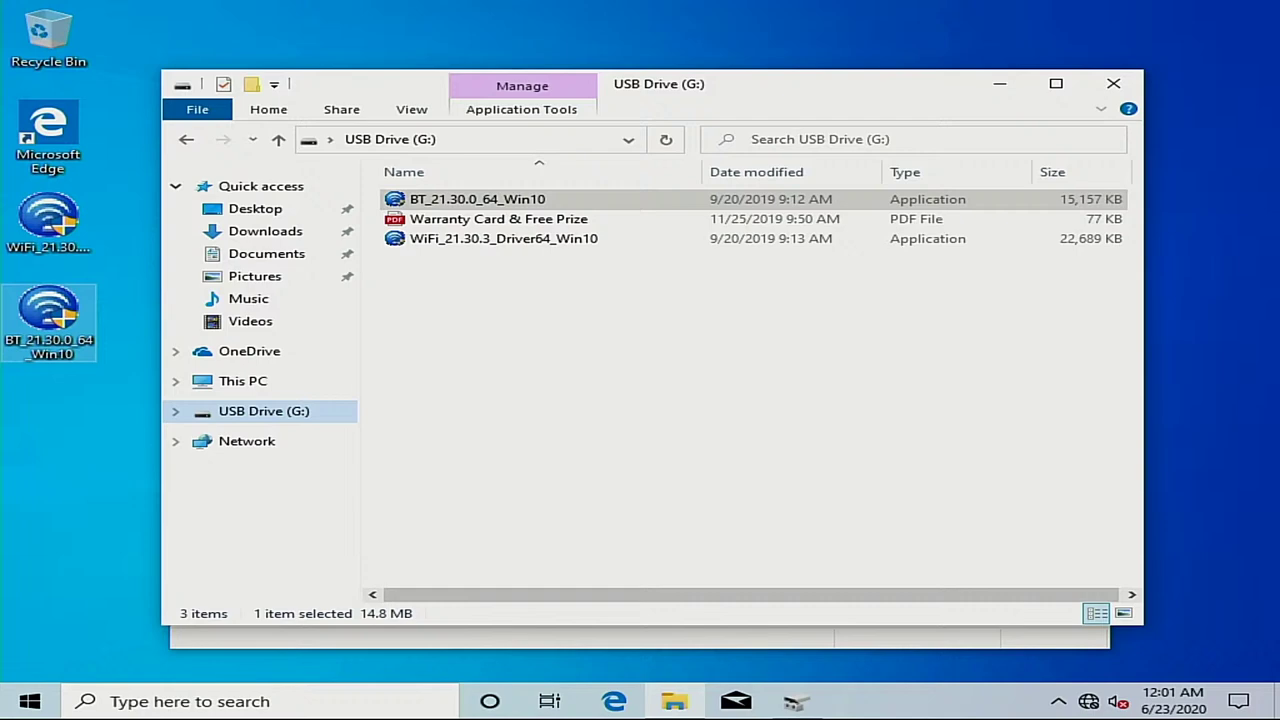
# Search for cmd, run Command Prompt as administrator, and allow it to make changes
pyautogui.click(40, 702)
pyautogui.write('cmd')
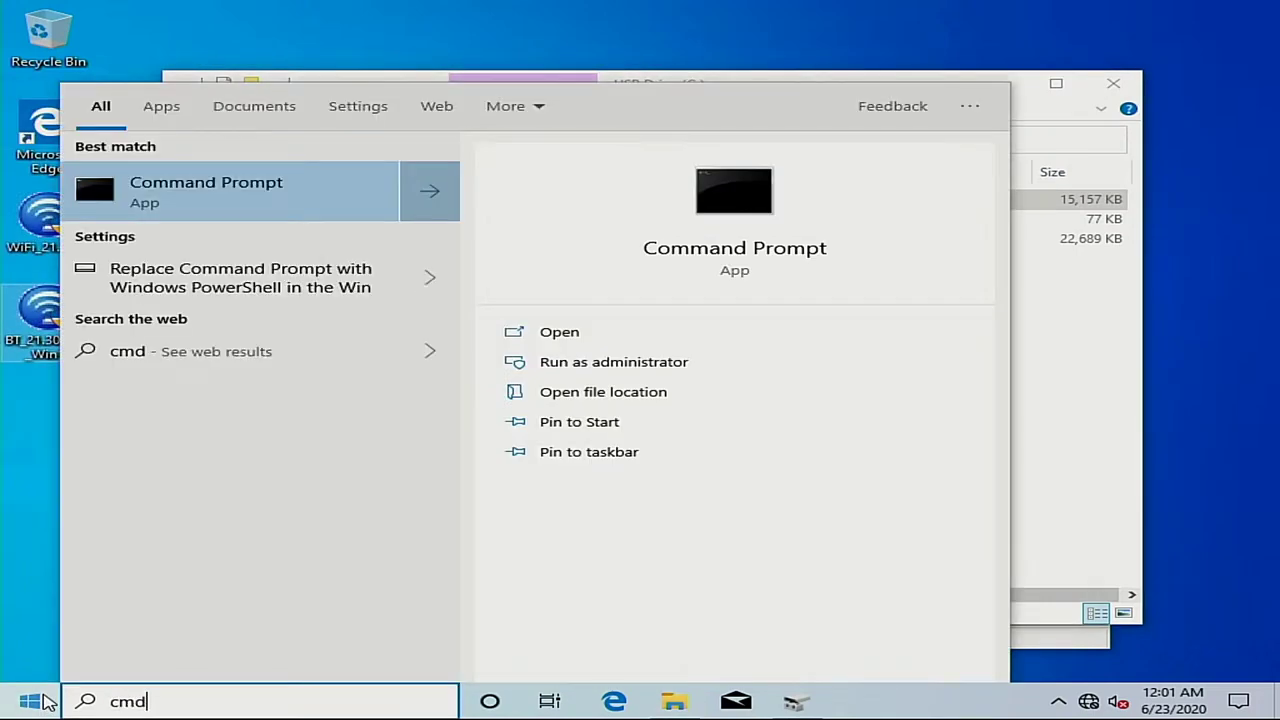
pyautogui.hotkey('shift', 'F10')
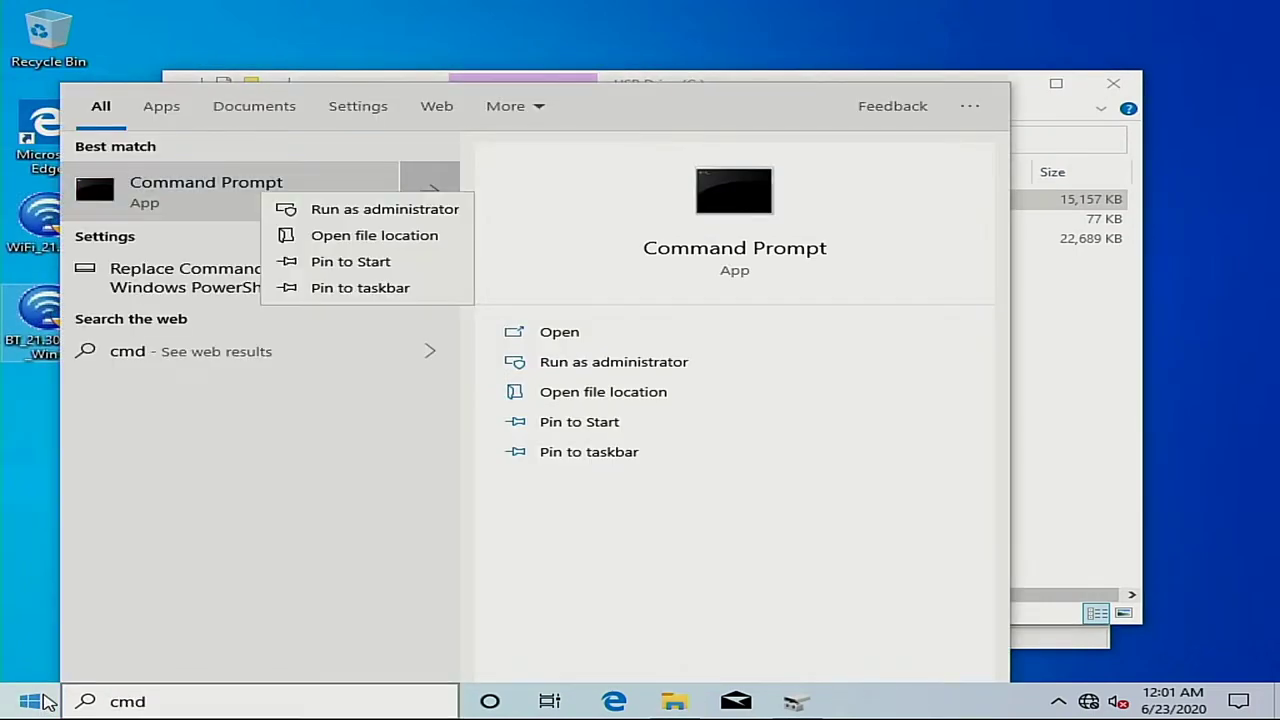
pyautogui.press('Down')
pyautogui.press('Down')
pyautogui.press('Up')
pyautogui.press('Return')
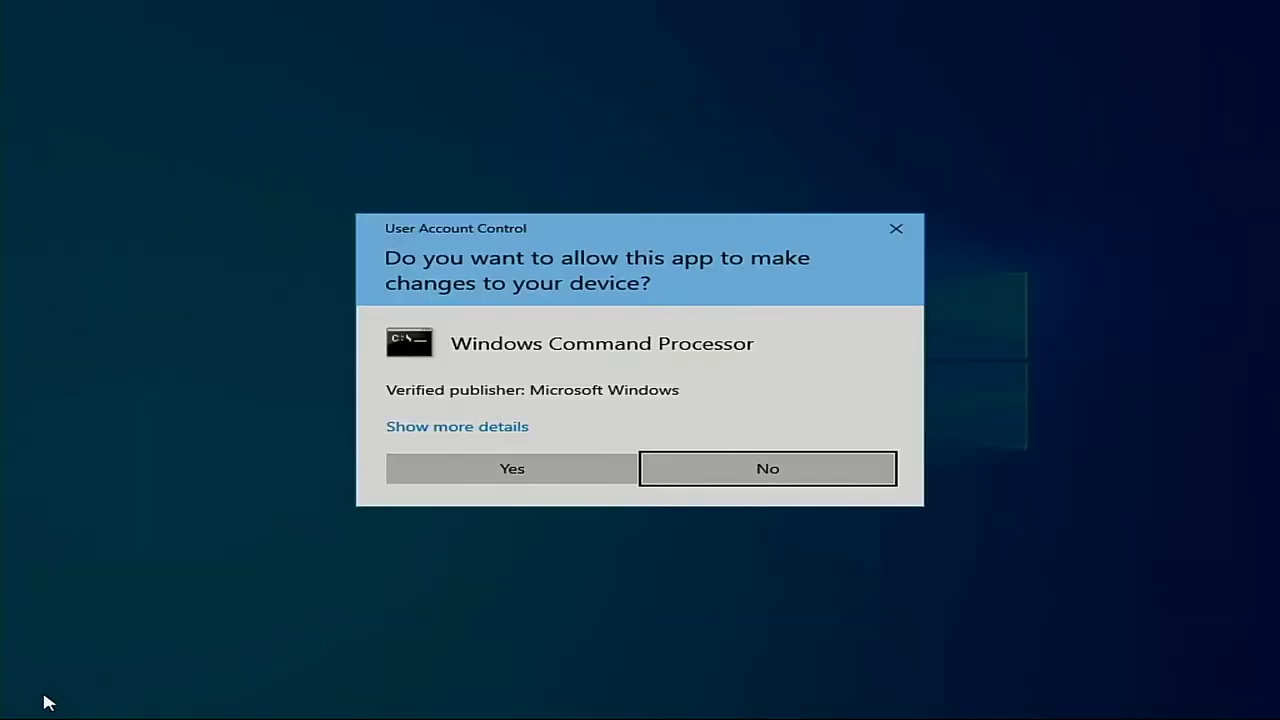
pyautogui.press('Left')
pyautogui.press('Return')
# Start diskpart, list the disks with list disk, and close the Command Prompt window
pyautogui.write('disk')
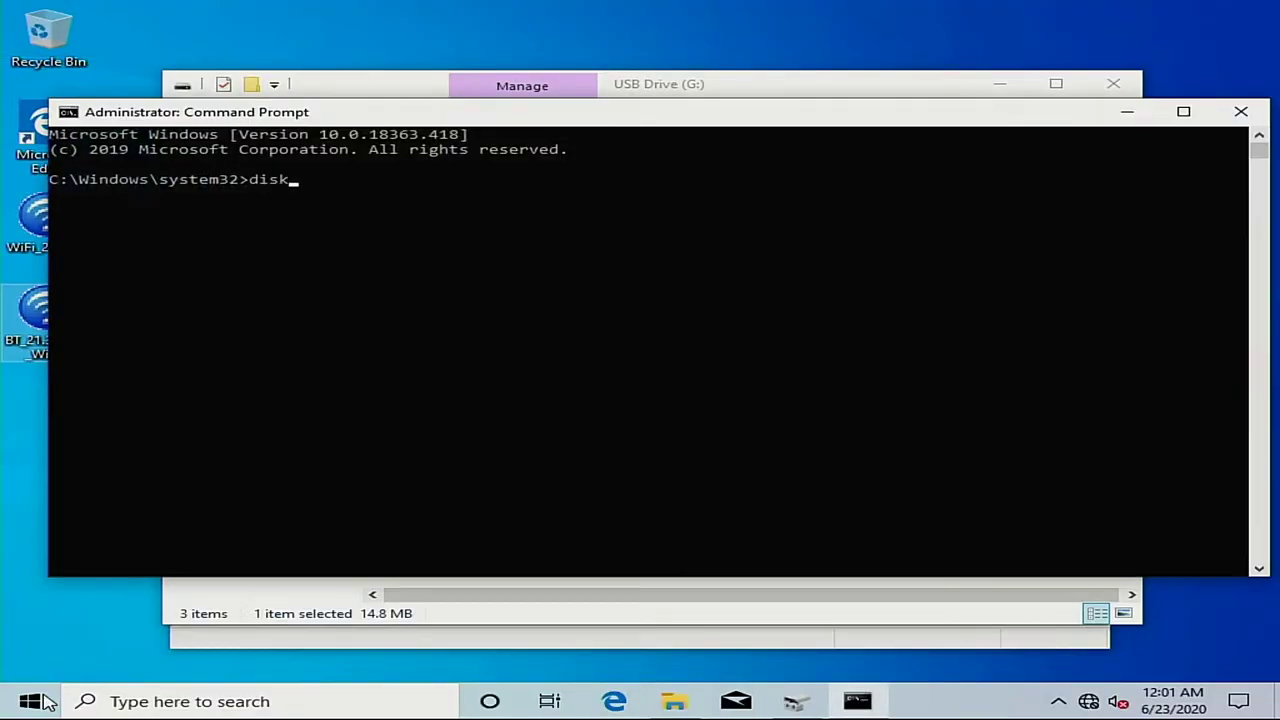
pyautogui.write('part')
pyautogui.press('Return')
pyautogui.write('list disk')
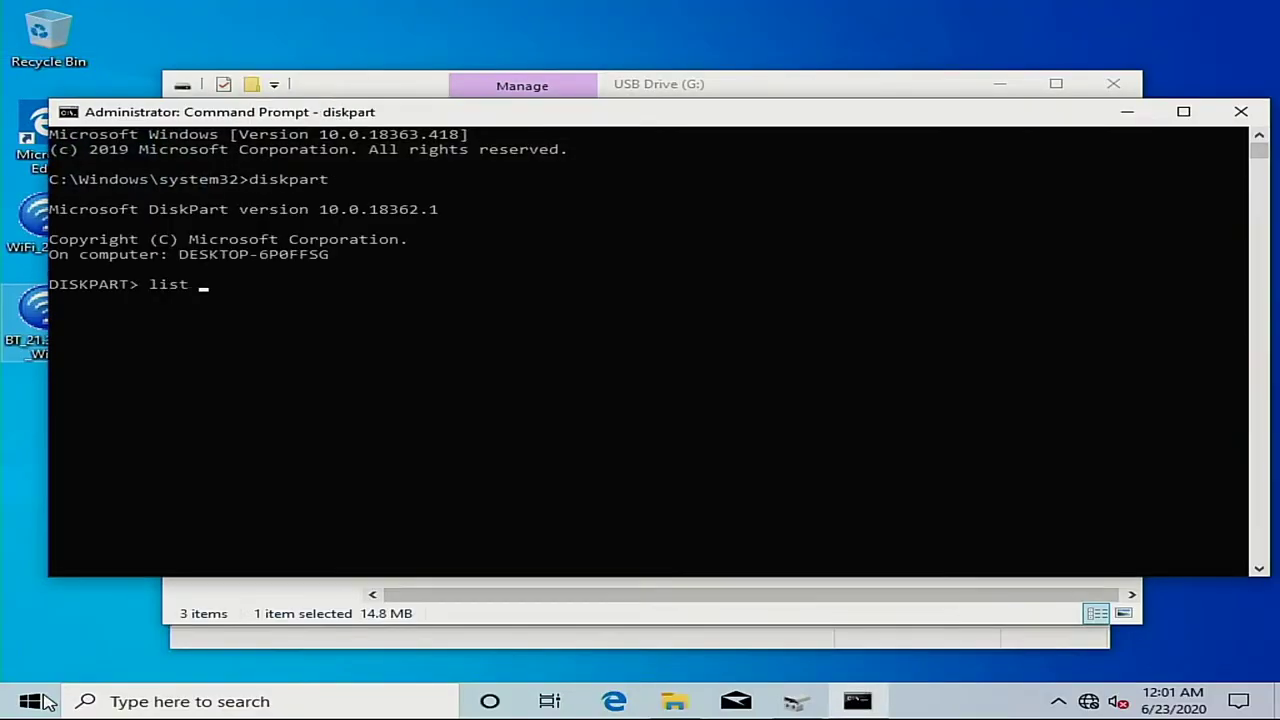
pyautogui.press('Return')
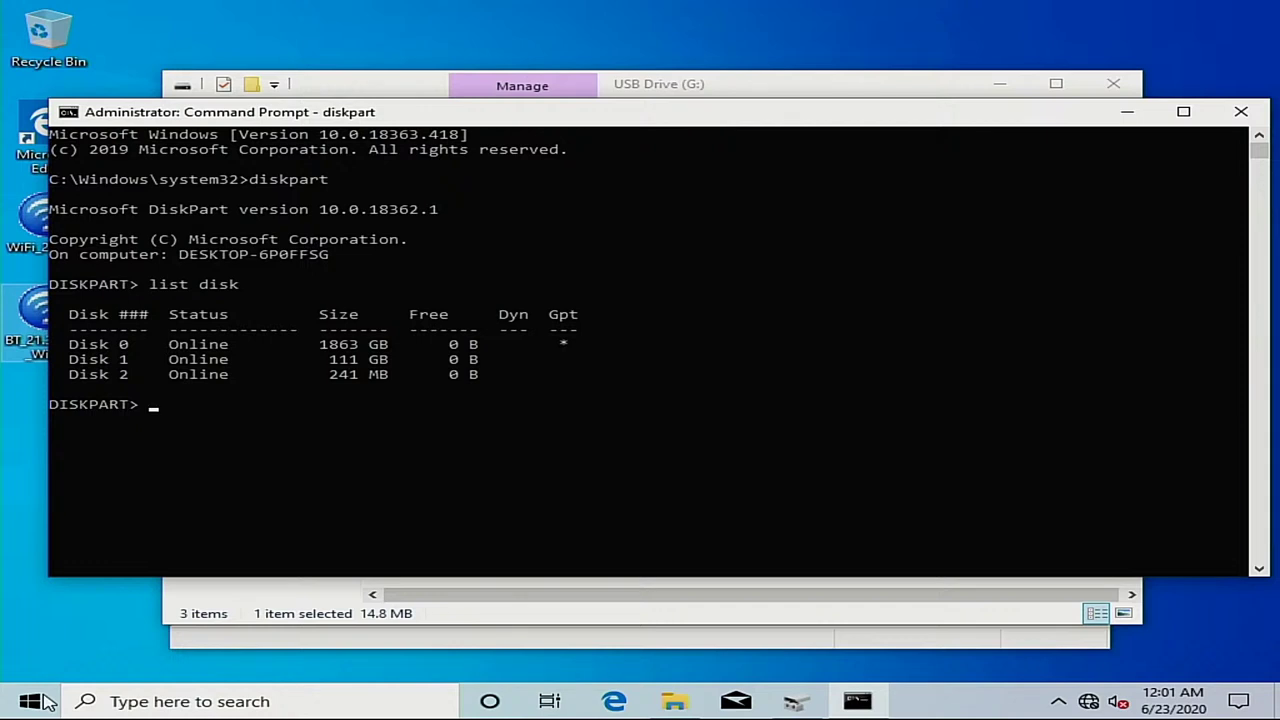
pyautogui.click(1240, 111)
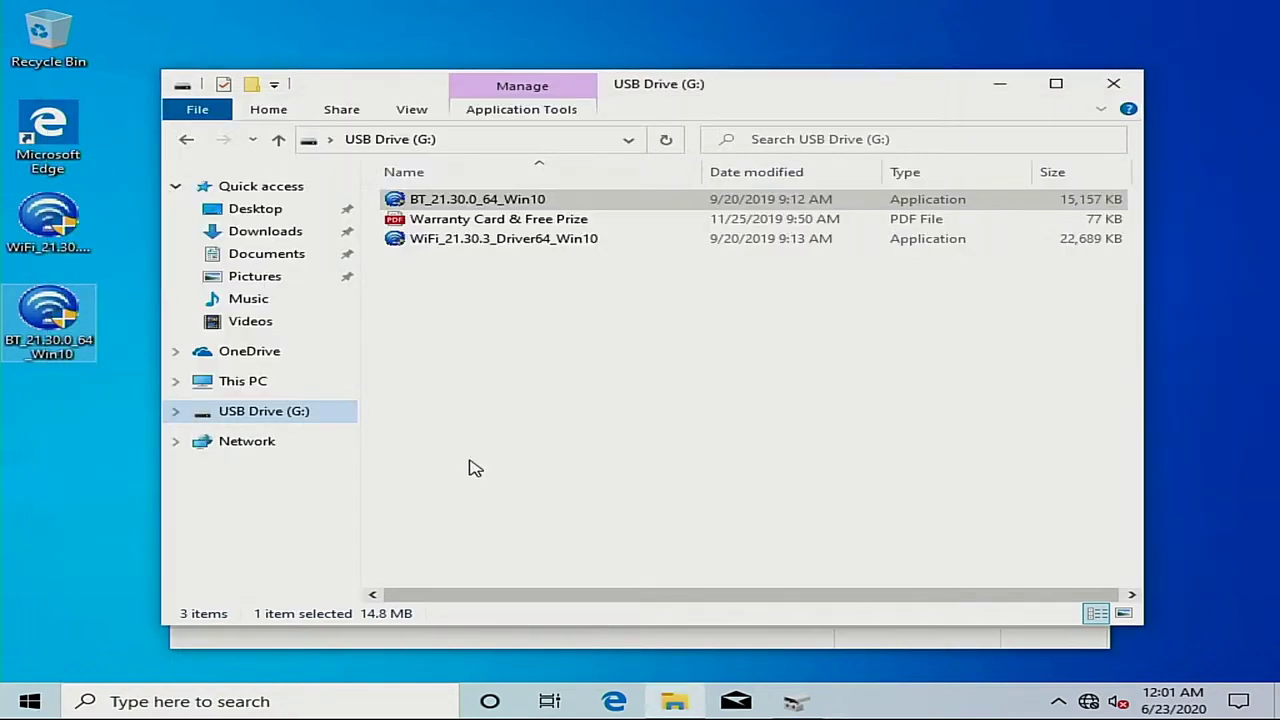
# Check the general properties of USB Drive (G:) and close the dialog without changes
pyautogui.rightClick(229, 416)
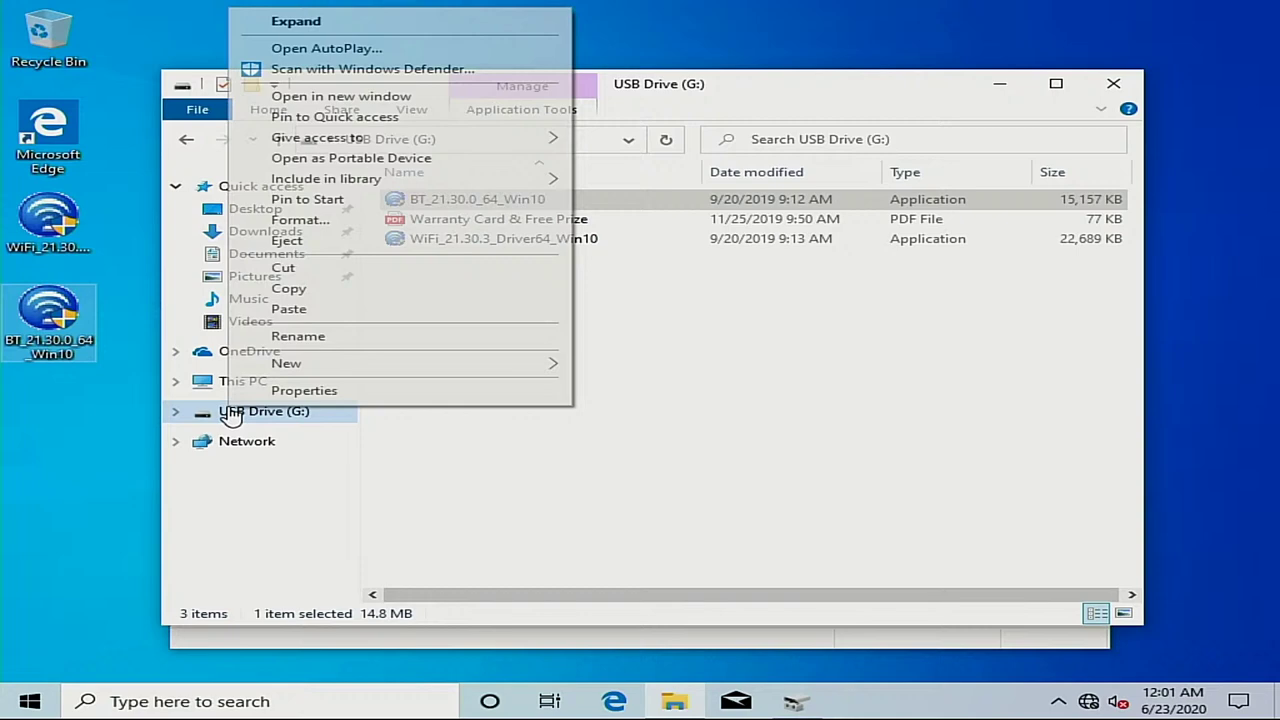
pyautogui.click(363, 394)
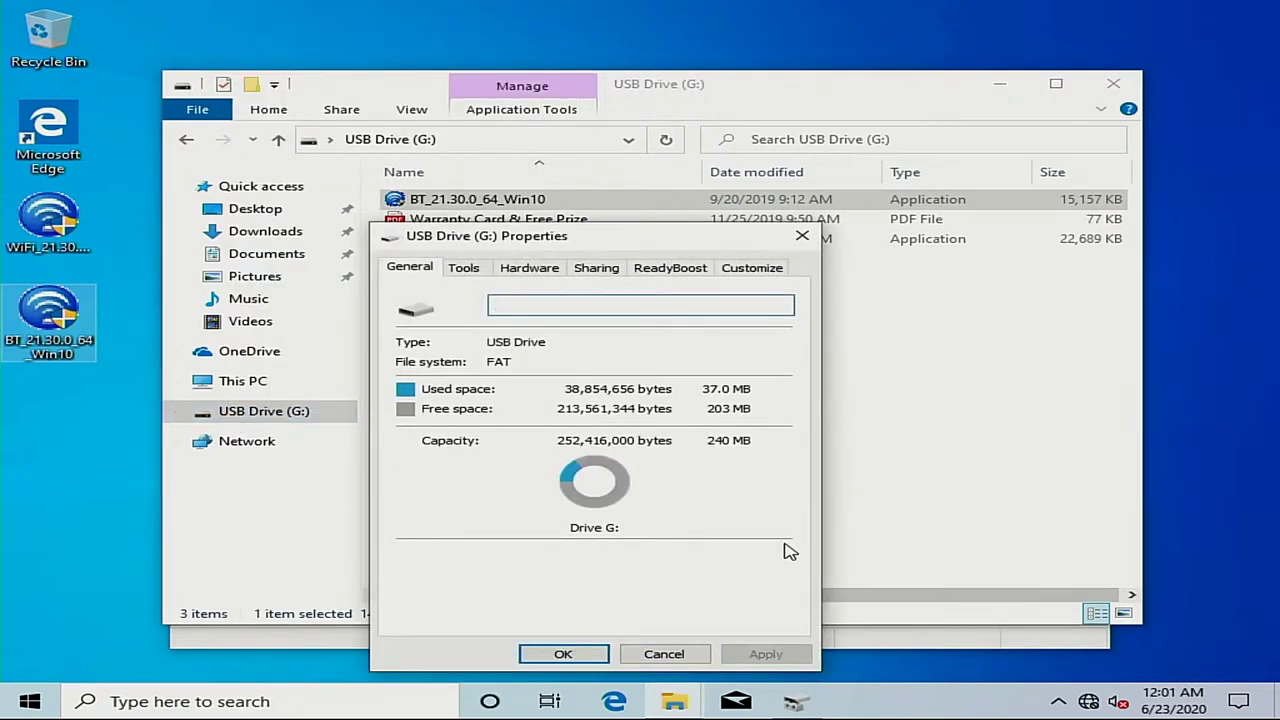
pyautogui.click(663, 654)
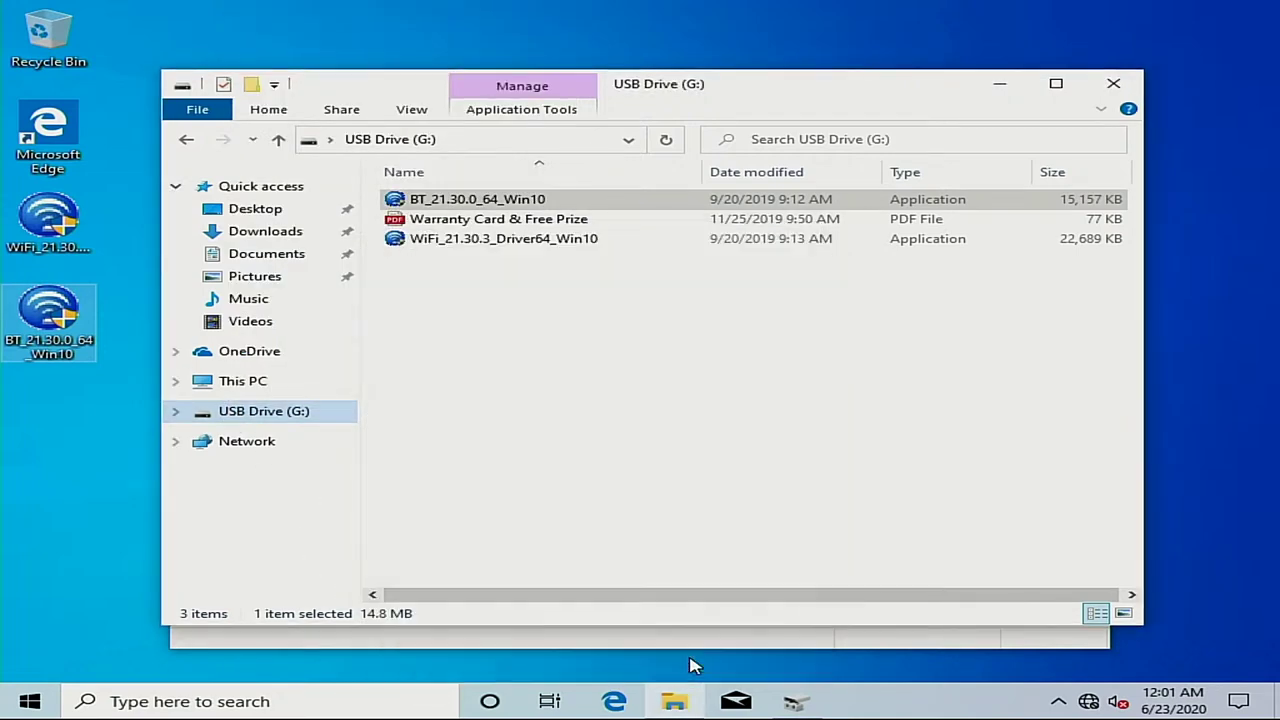
# Copy the Warranty Card & Free Prize PDF from USB Drive (G:) to the desktop
pyautogui.rightClick(237, 425)
pyautogui.click(884, 413)
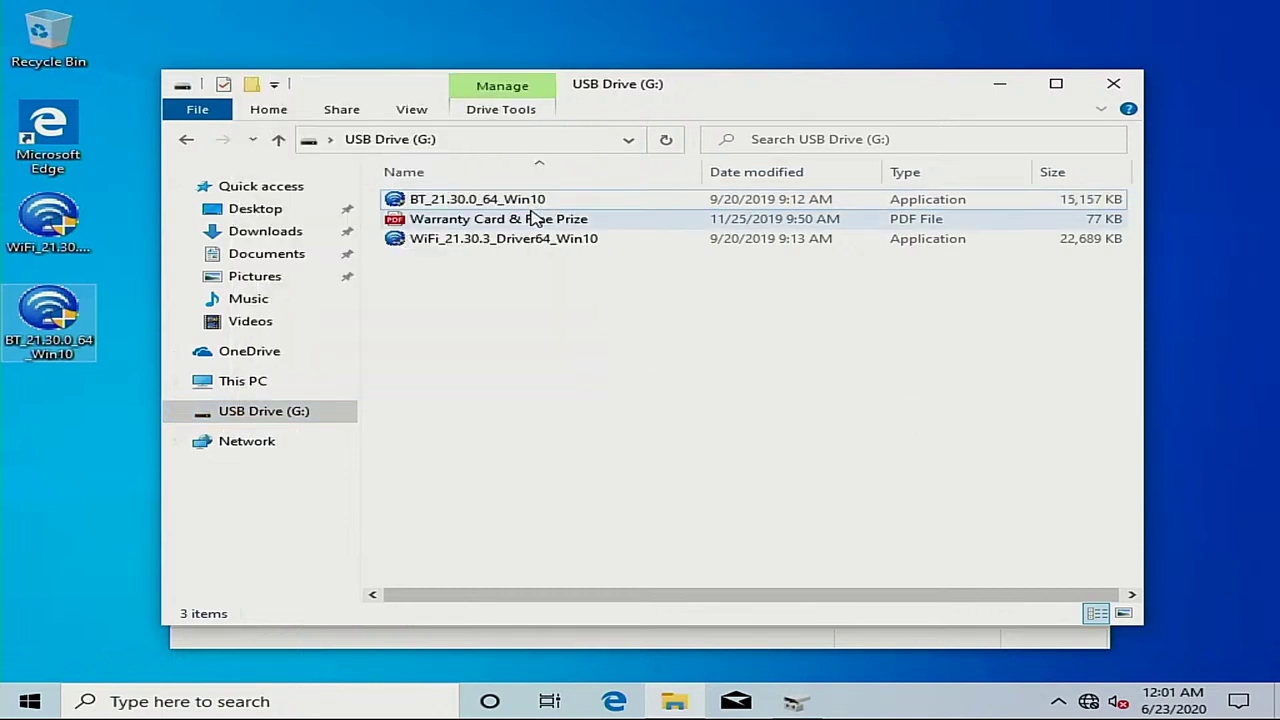
pyautogui.moveTo(533, 218); pyautogui.dragTo(100, 493)
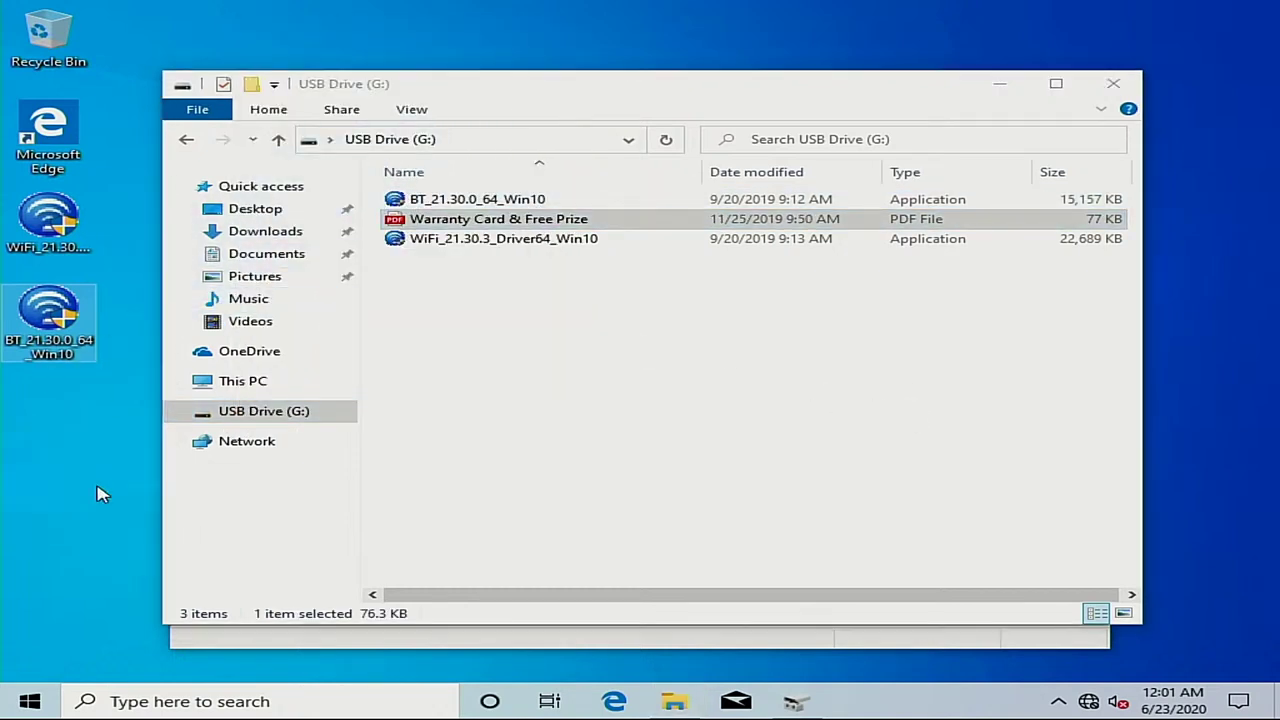
# Set up a format of USB Drive (G:) with the FAT32 file system and the volume label WIFI
pyautogui.rightClick(297, 412)
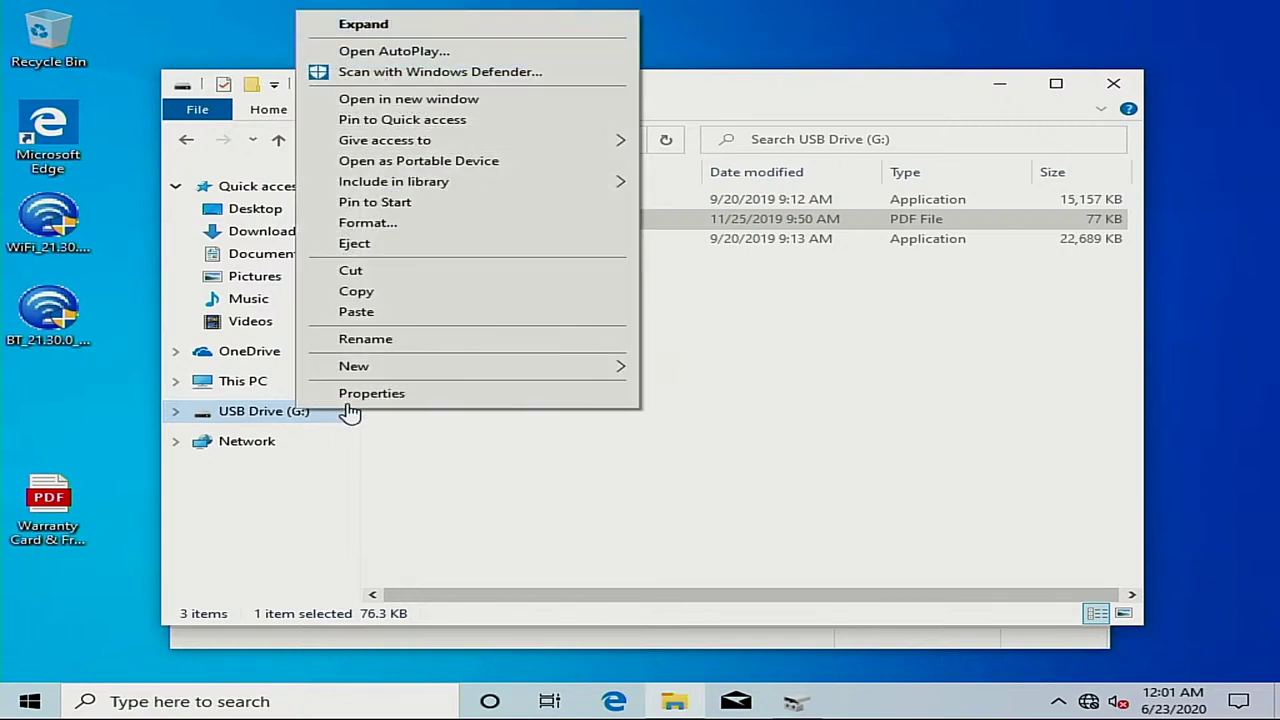
pyautogui.click(396, 229)
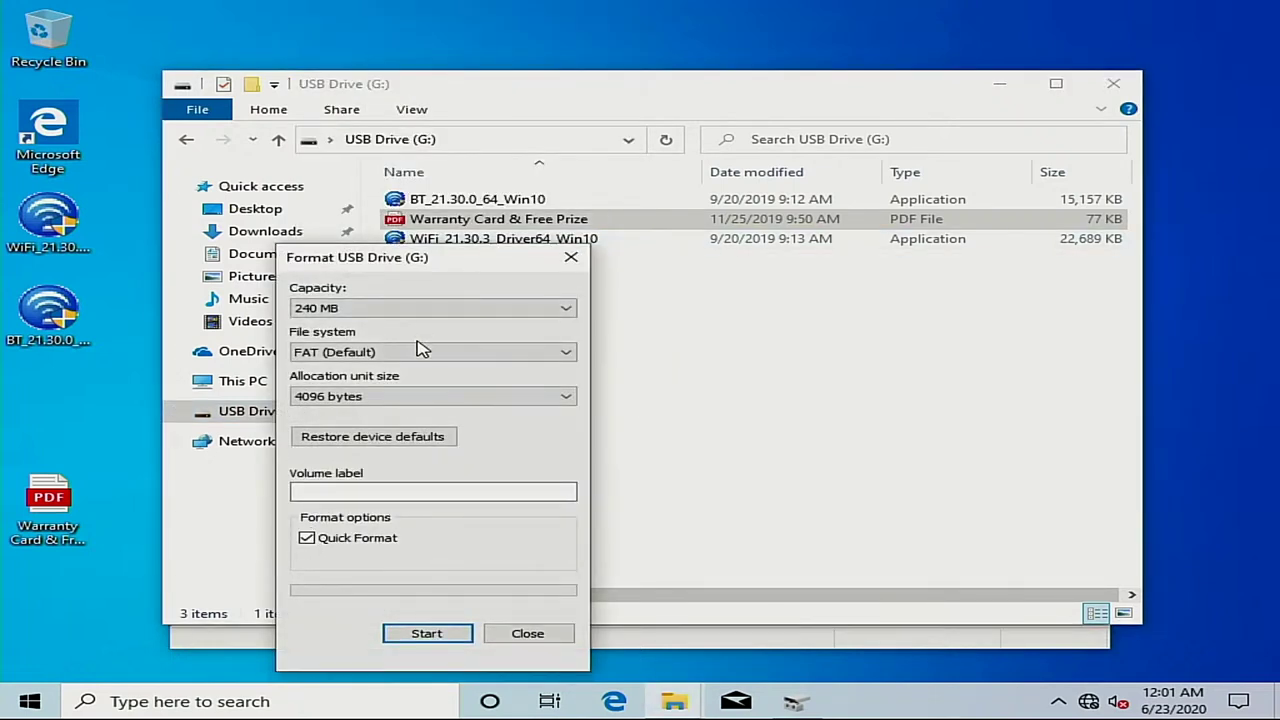
pyautogui.click(421, 632)
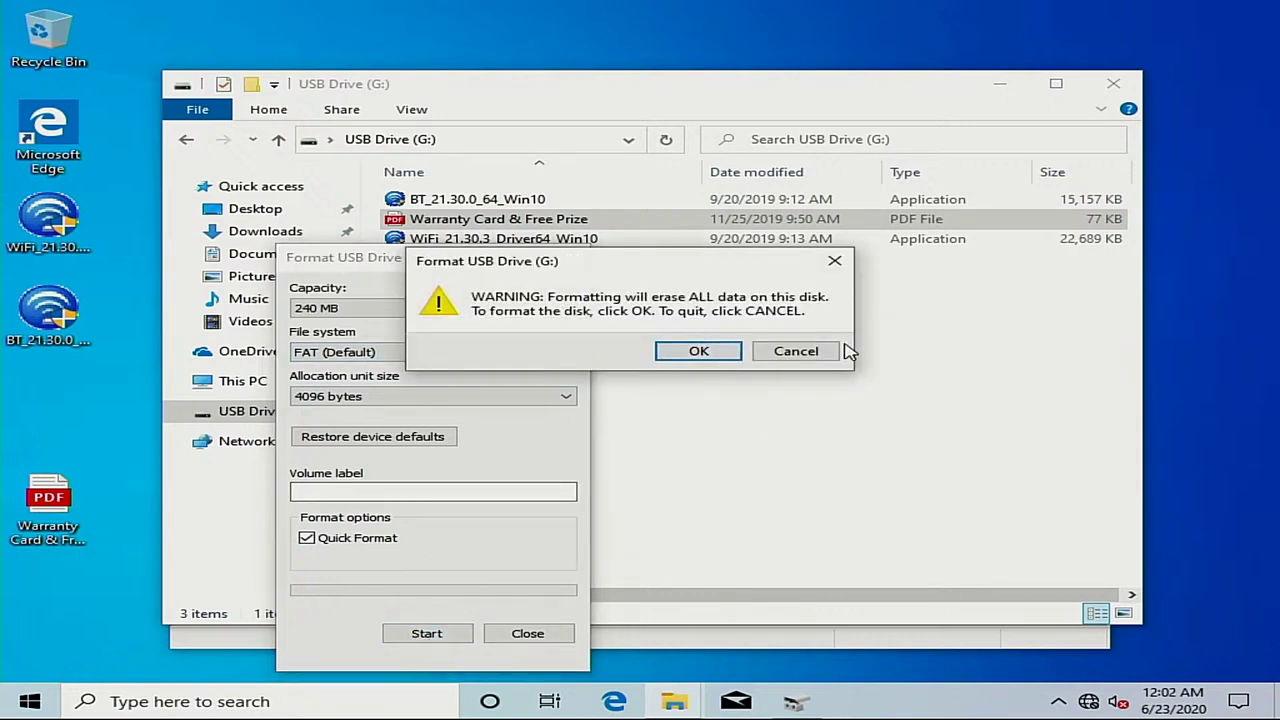
pyautogui.click(836, 350)
pyautogui.click(476, 352)
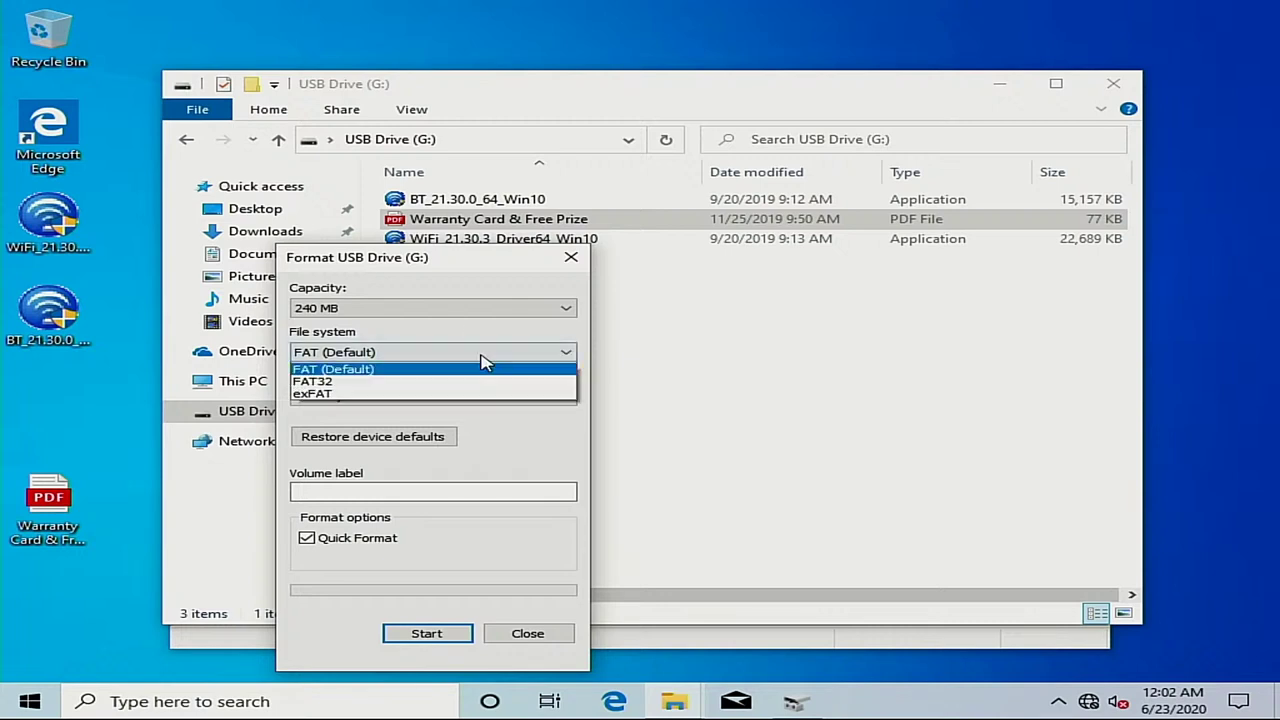
pyautogui.click(438, 395)
pyautogui.click(440, 493)
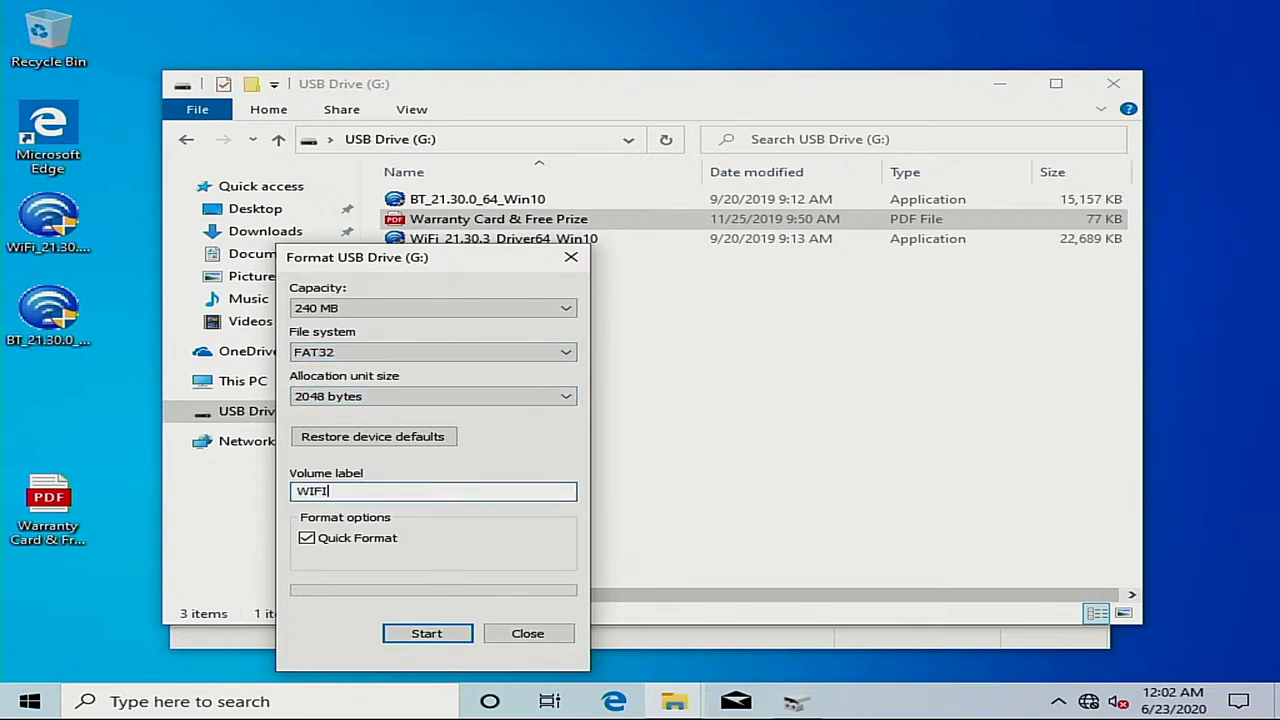
# Run the quick format of USB Drive (G:), accepting the data erasure, and close the Format dialog and Disk Management
pyautogui.press('Return')
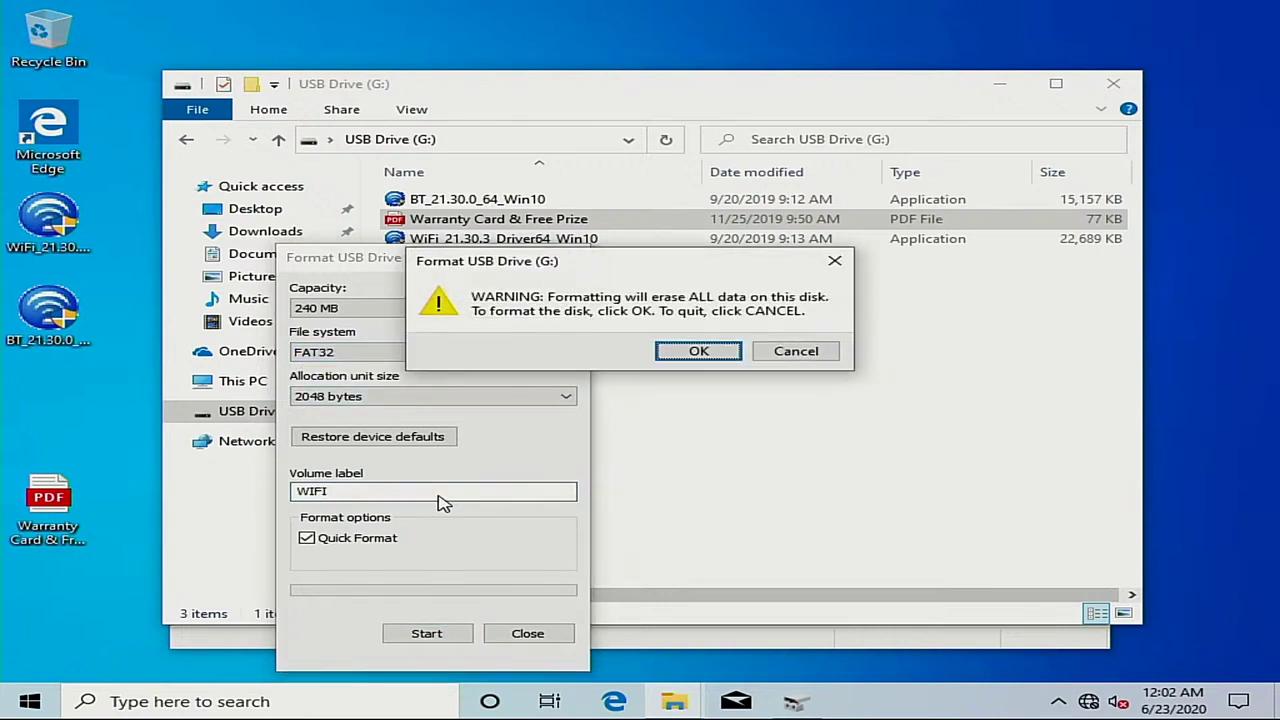
pyautogui.click(737, 352)
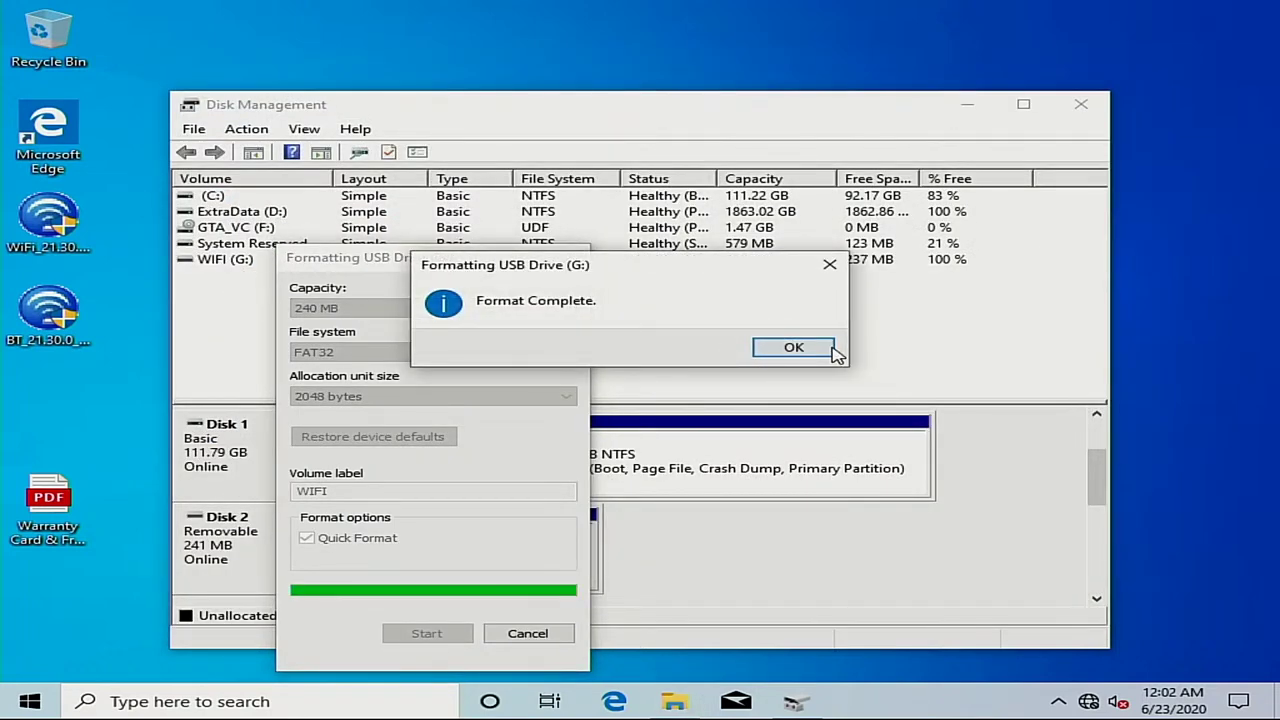
pyautogui.click(830, 349)
pyautogui.click(572, 259)
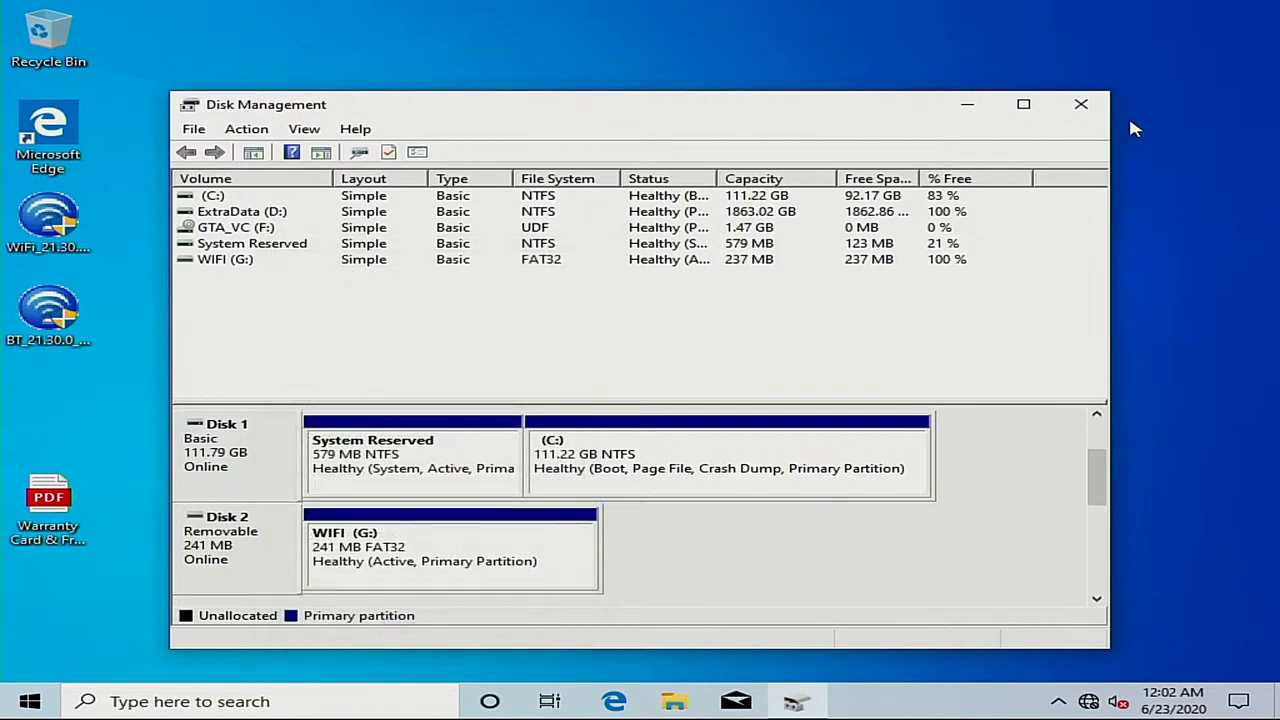
pyautogui.click(1081, 104)
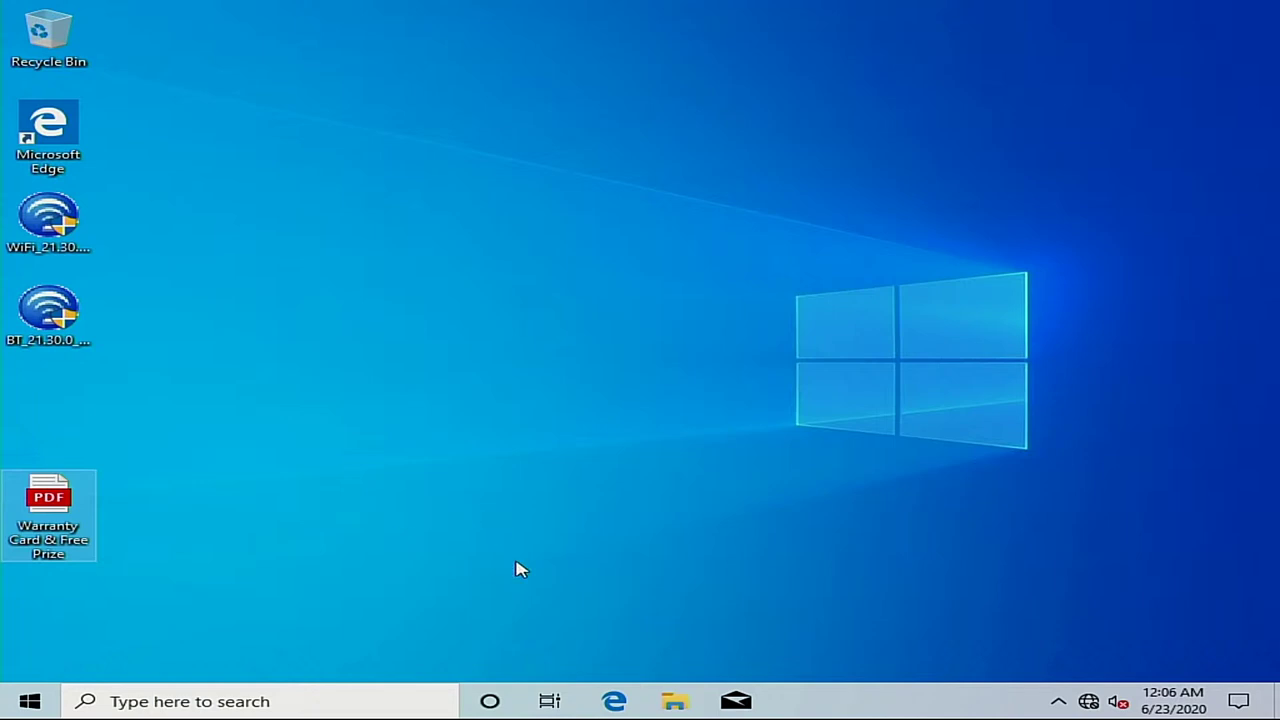
# Run the WiFi_21.90.3_Driver64_Win10 (1) installer from the WIFI (G:) drive and allow it to make changes
pyautogui.click(668, 697)
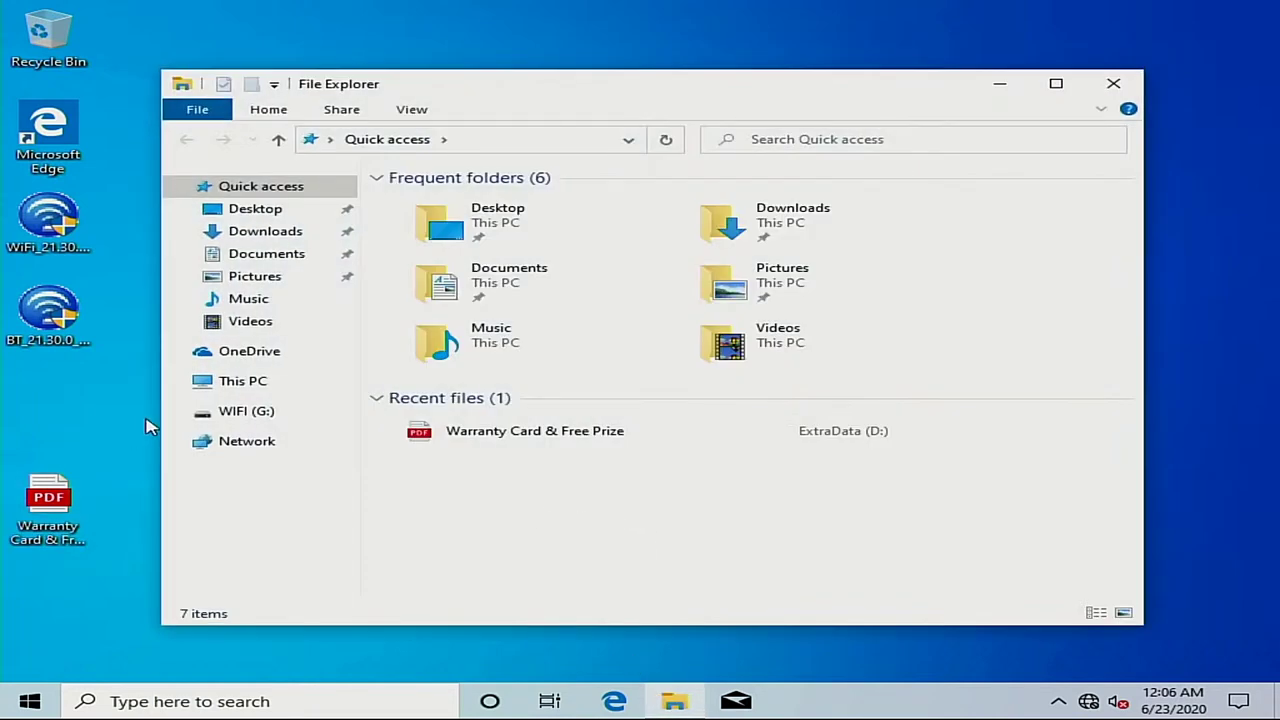
pyautogui.click(284, 417)
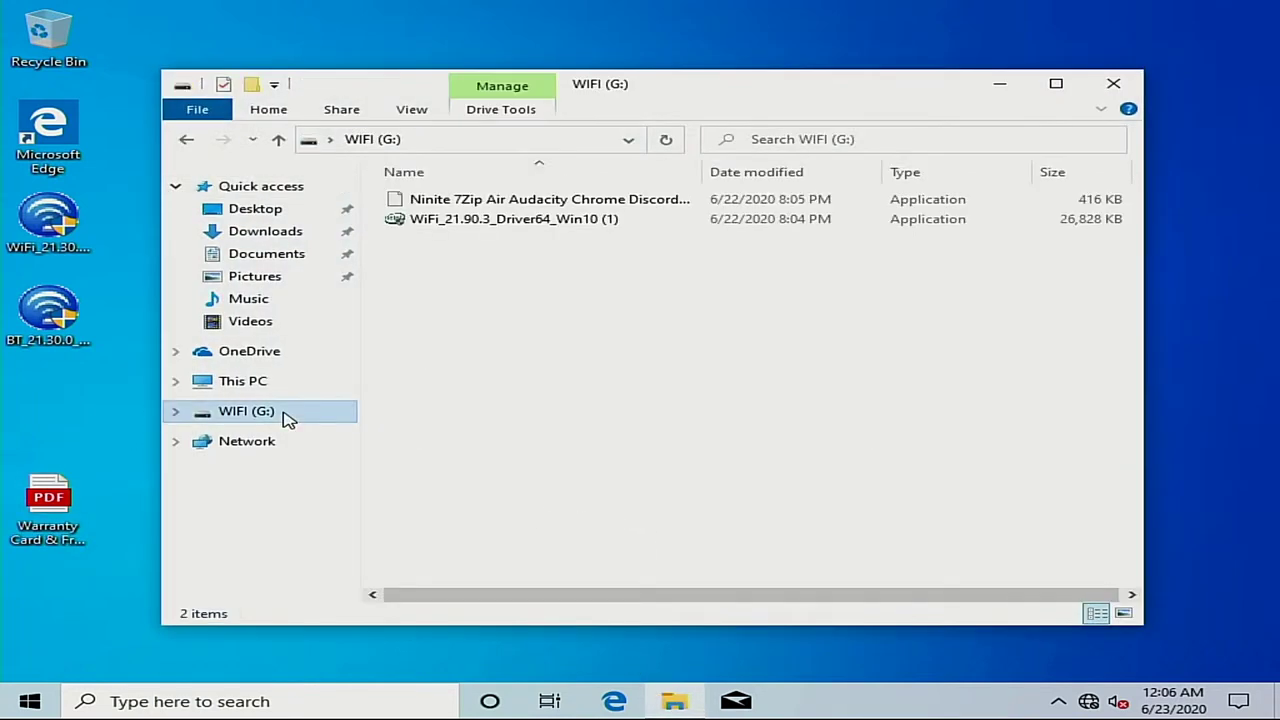
pyautogui.doubleClick(589, 222)
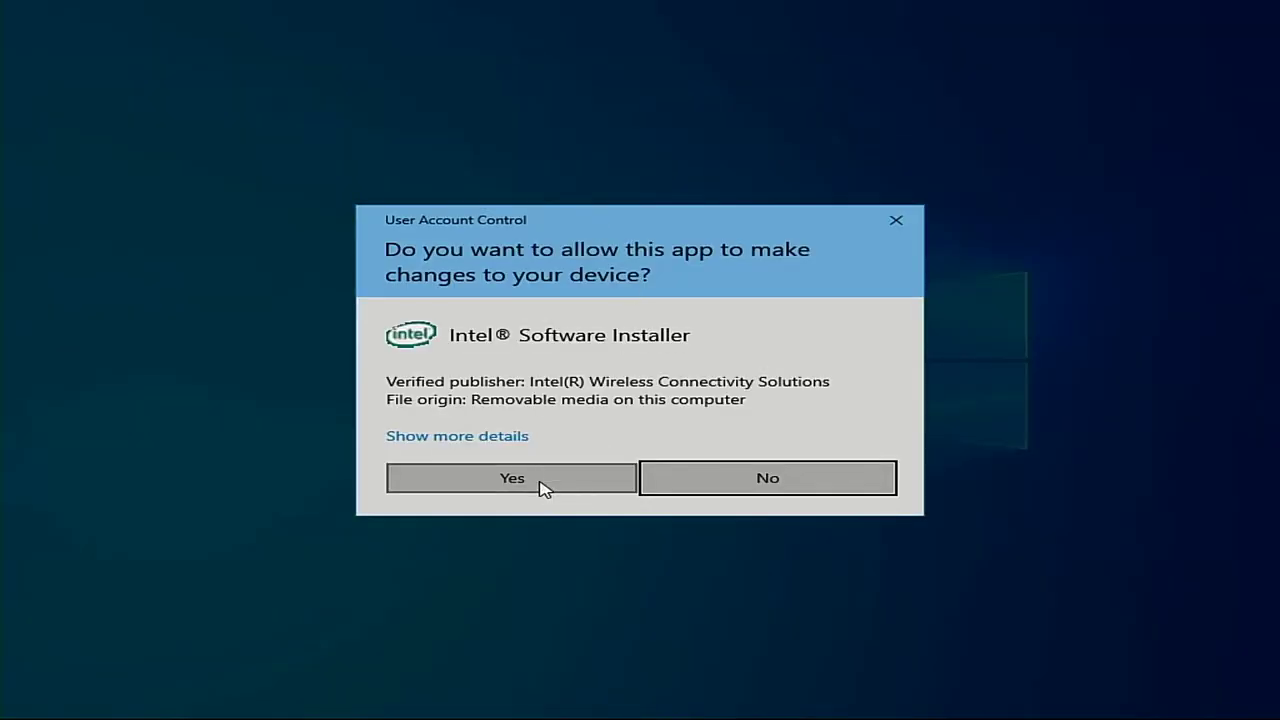
pyautogui.click(541, 486)
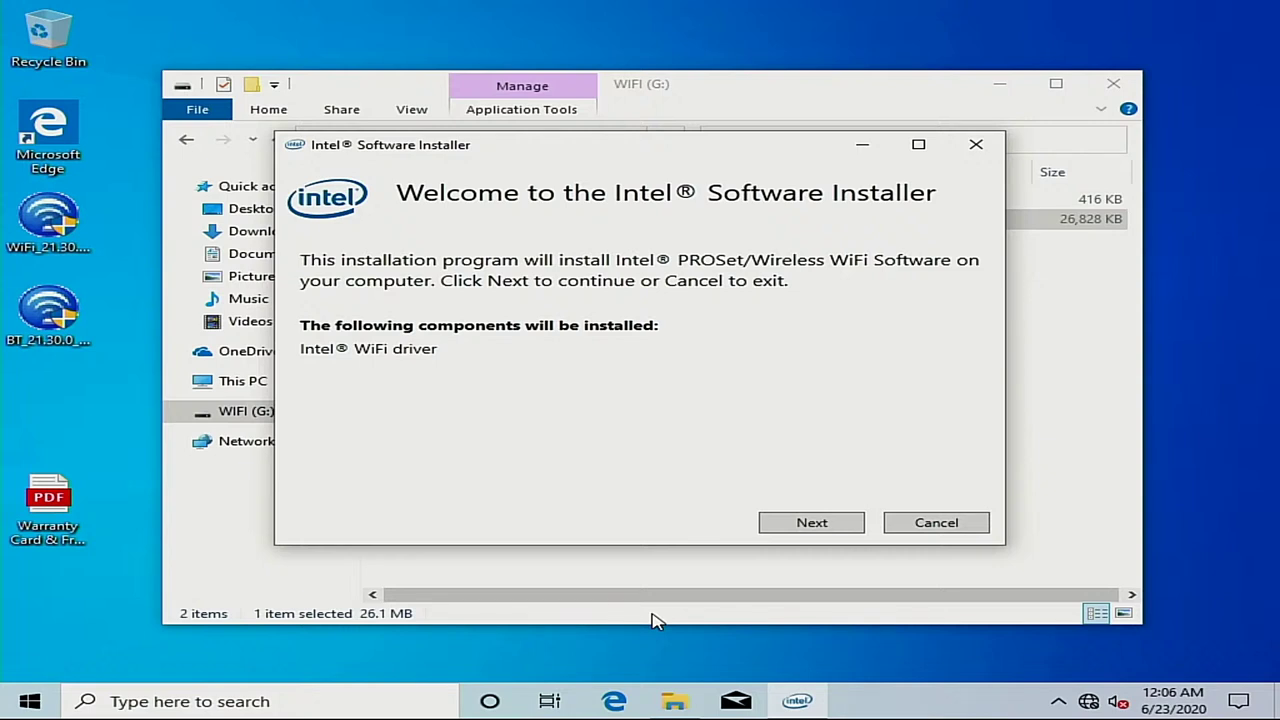
# Accept the Intel license terms, install the Intel WiFi driver, and finish the installer
pyautogui.click(804, 528)
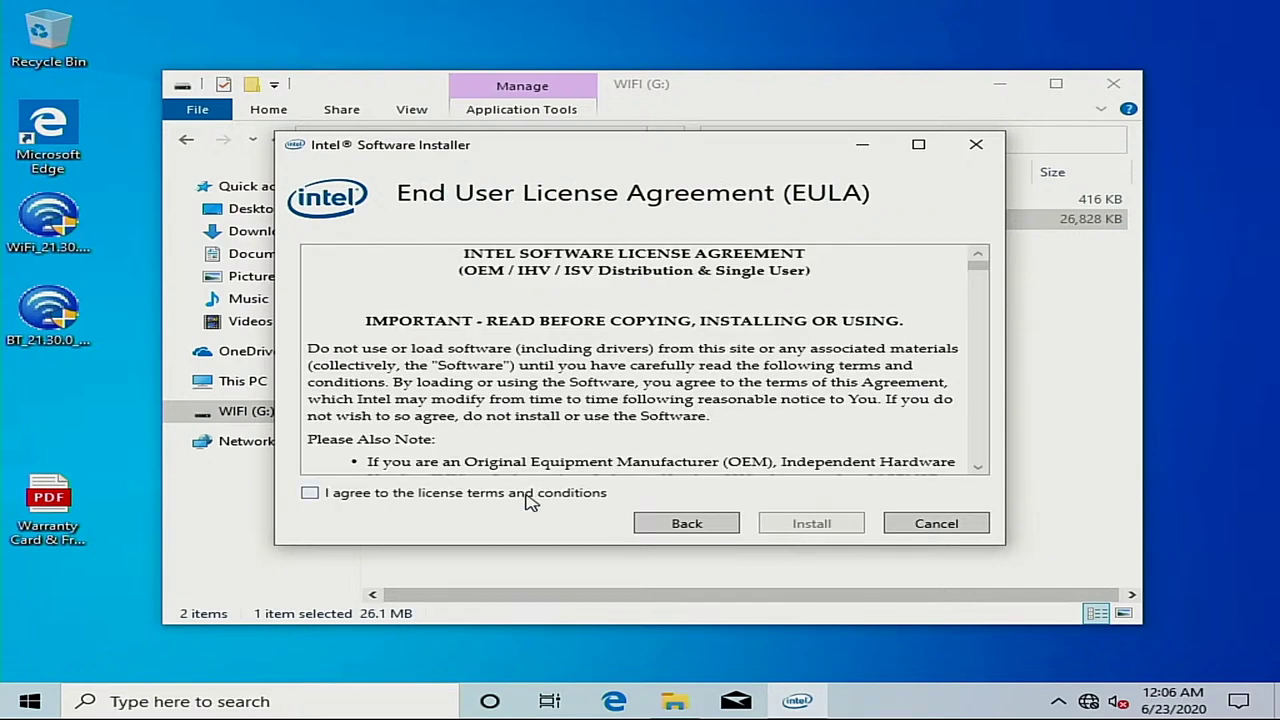
pyautogui.click(458, 495)
pyautogui.click(812, 527)
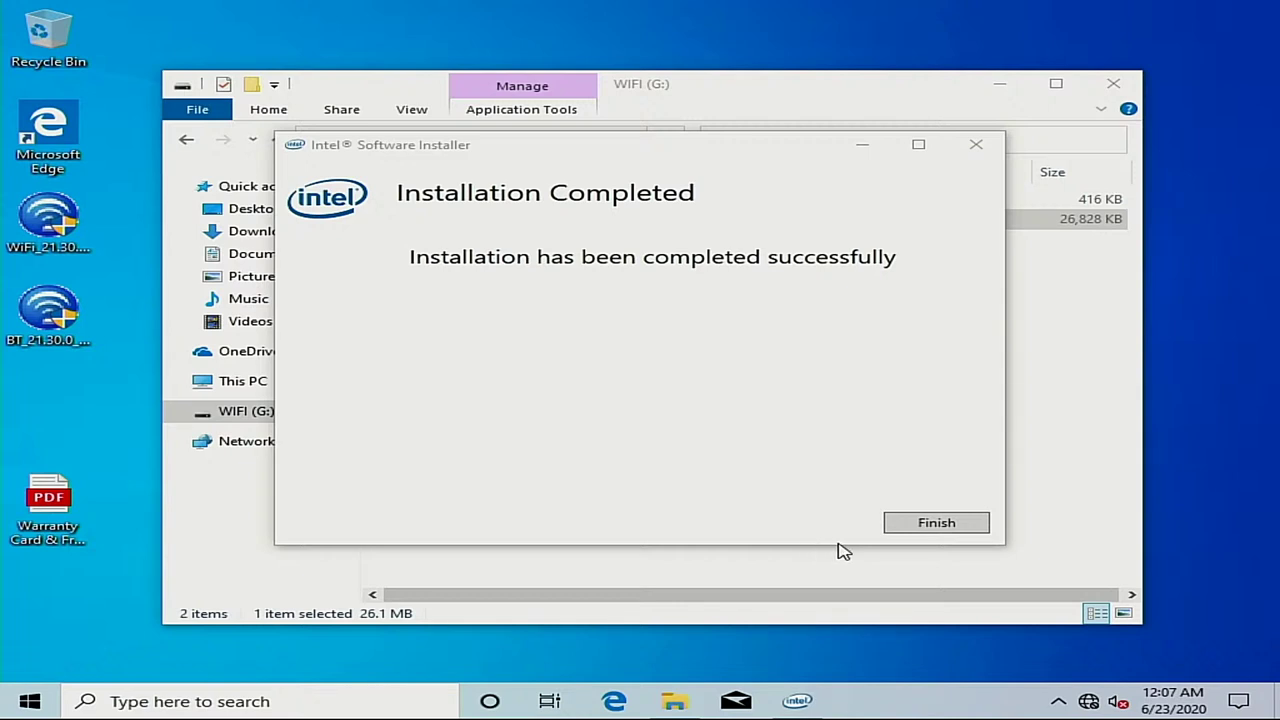
pyautogui.click(950, 528)
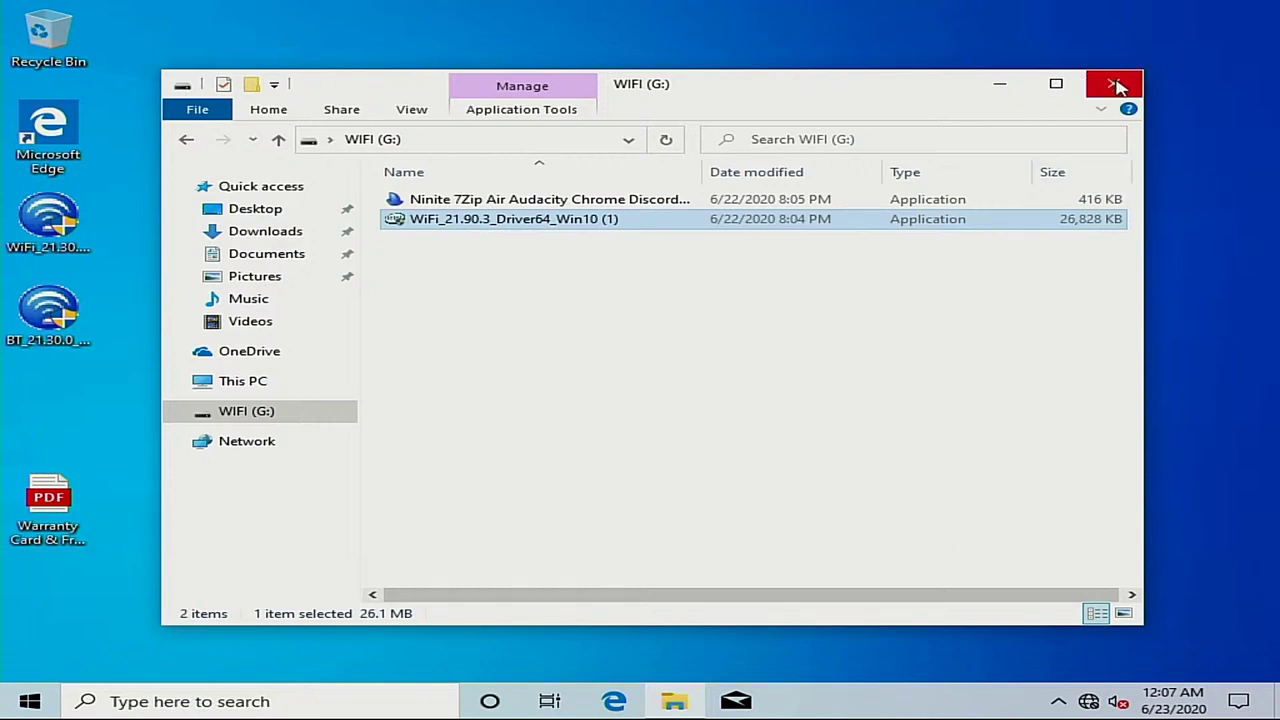
# Copy the WiFi and BT installers and the Warranty Card & Free Prize PDF from the desktop to WIFI (G:)
pyautogui.moveTo(88, 598); pyautogui.dragTo(776, 357)
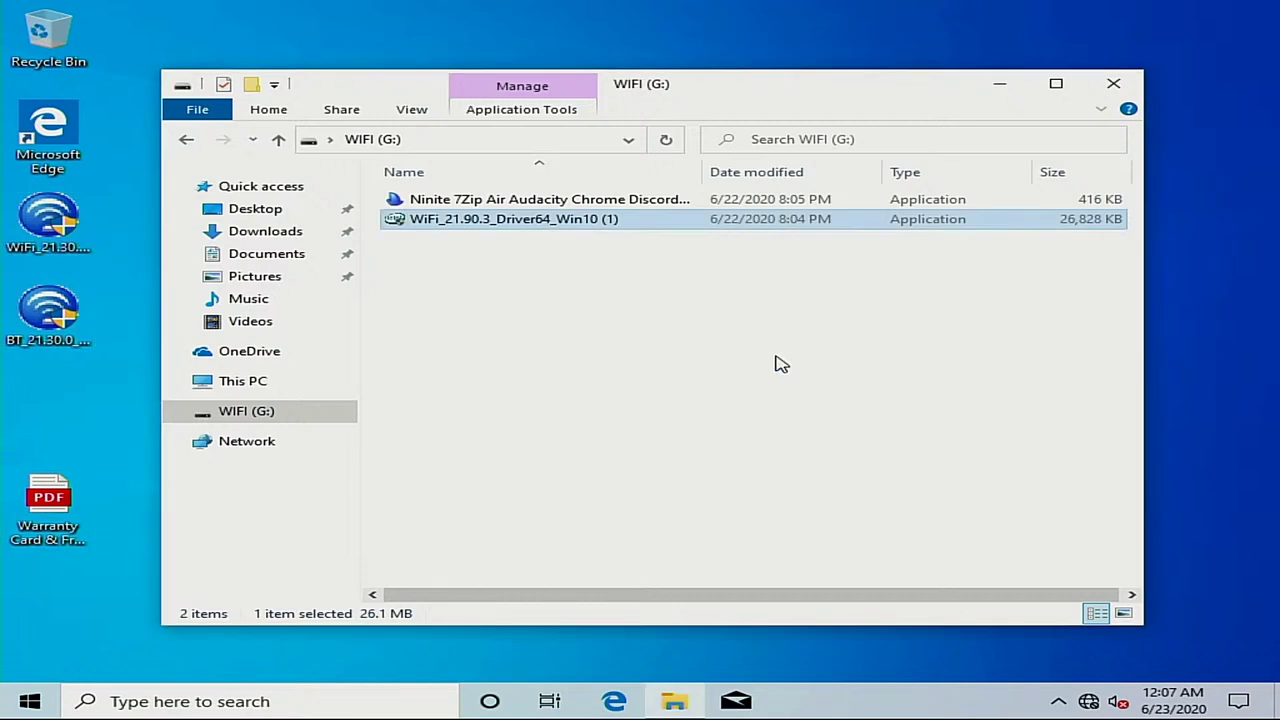
# Connect to the DeathStar5G Wi-Fi network with its network security key and skip the offered device setup
pyautogui.click(1089, 702)
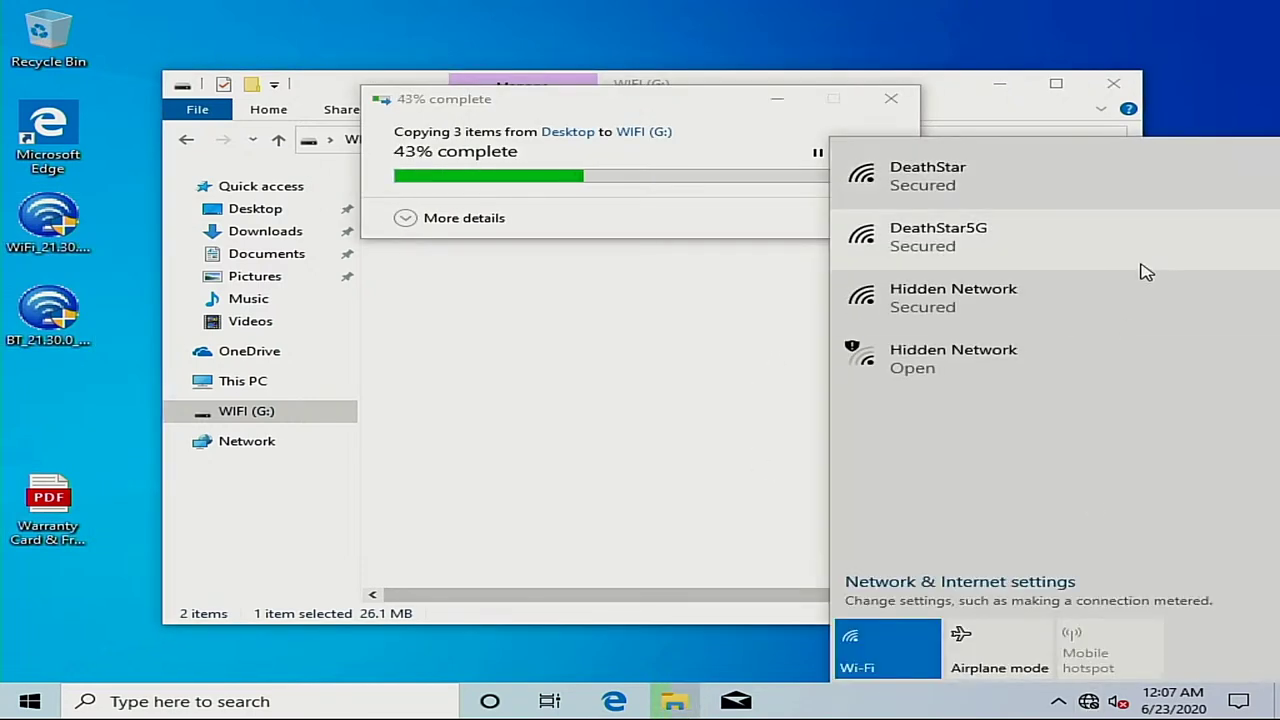
pyautogui.click(1145, 272)
pyautogui.click(1178, 320)
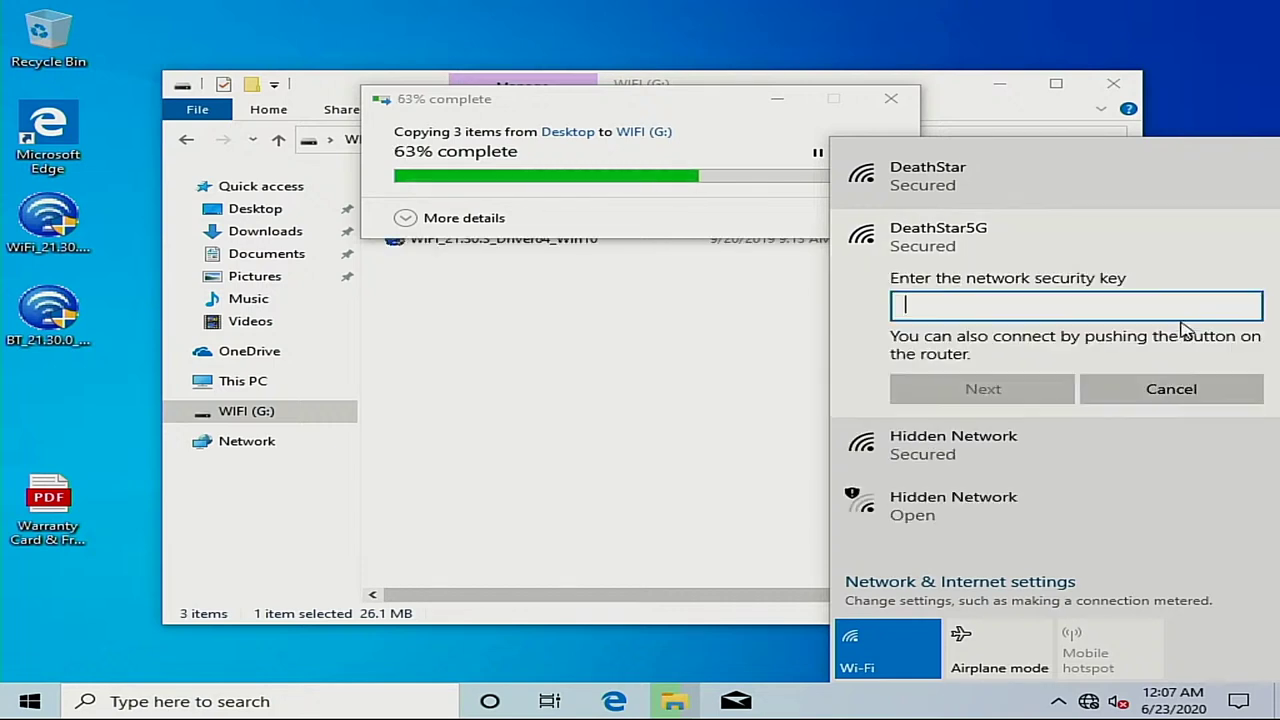
pyautogui.write('•••••••')
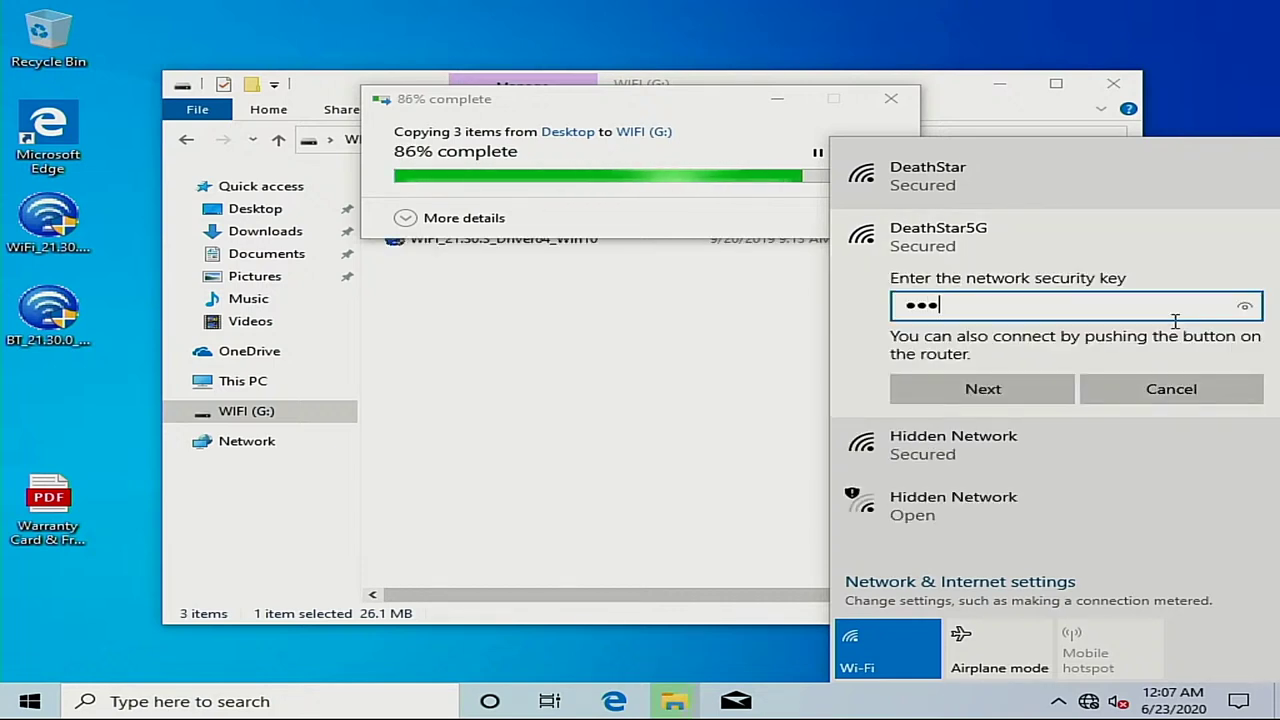
pyautogui.write('••')
pyautogui.press('Return')
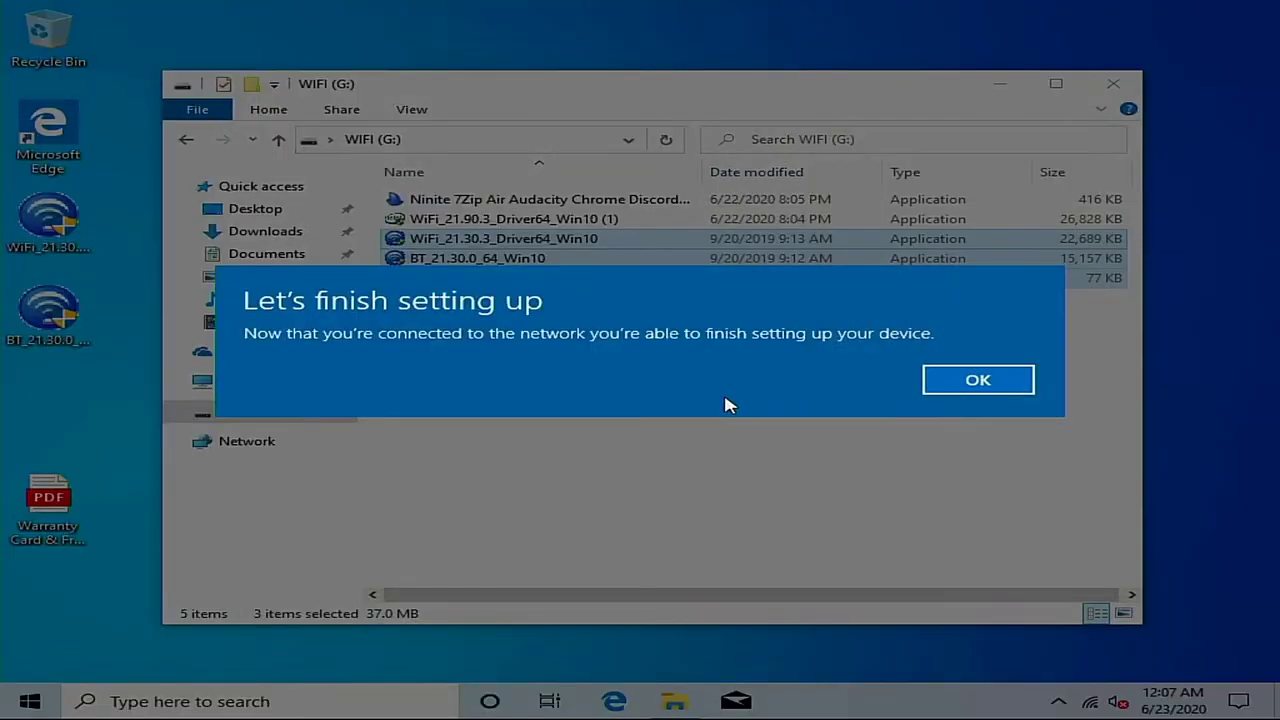
pyautogui.click(982, 391)
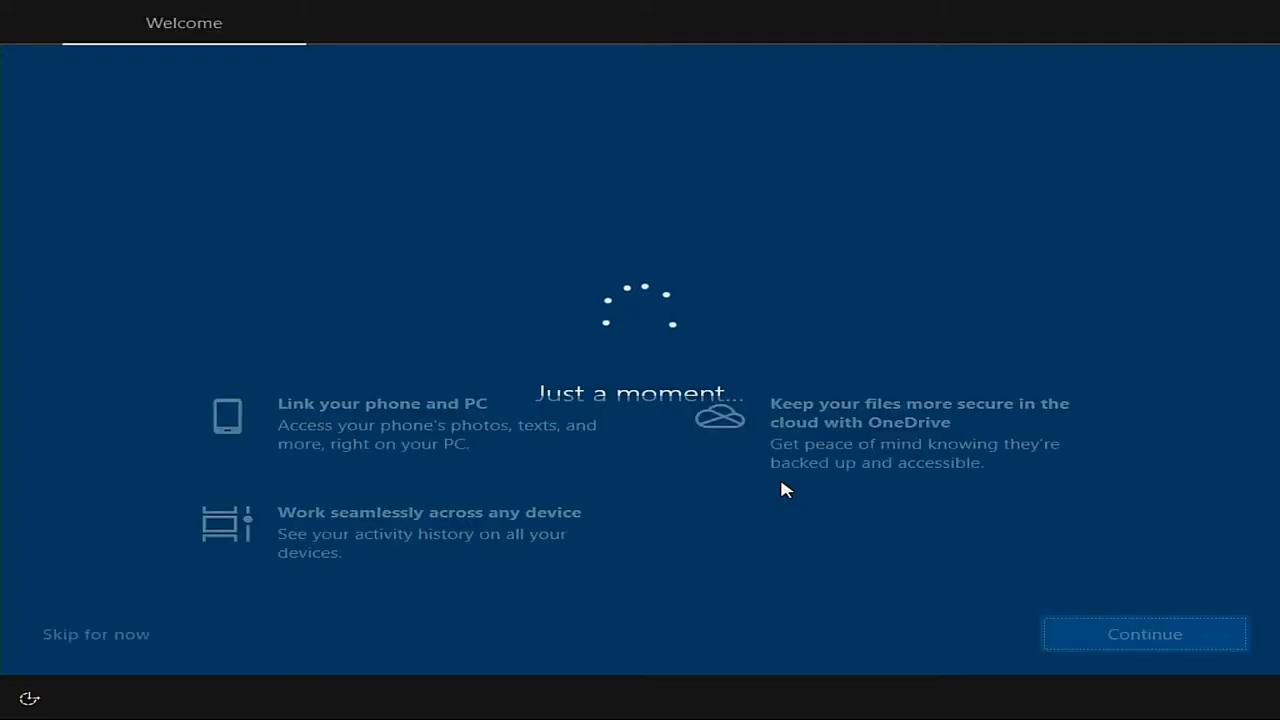
pyautogui.click(86, 638)
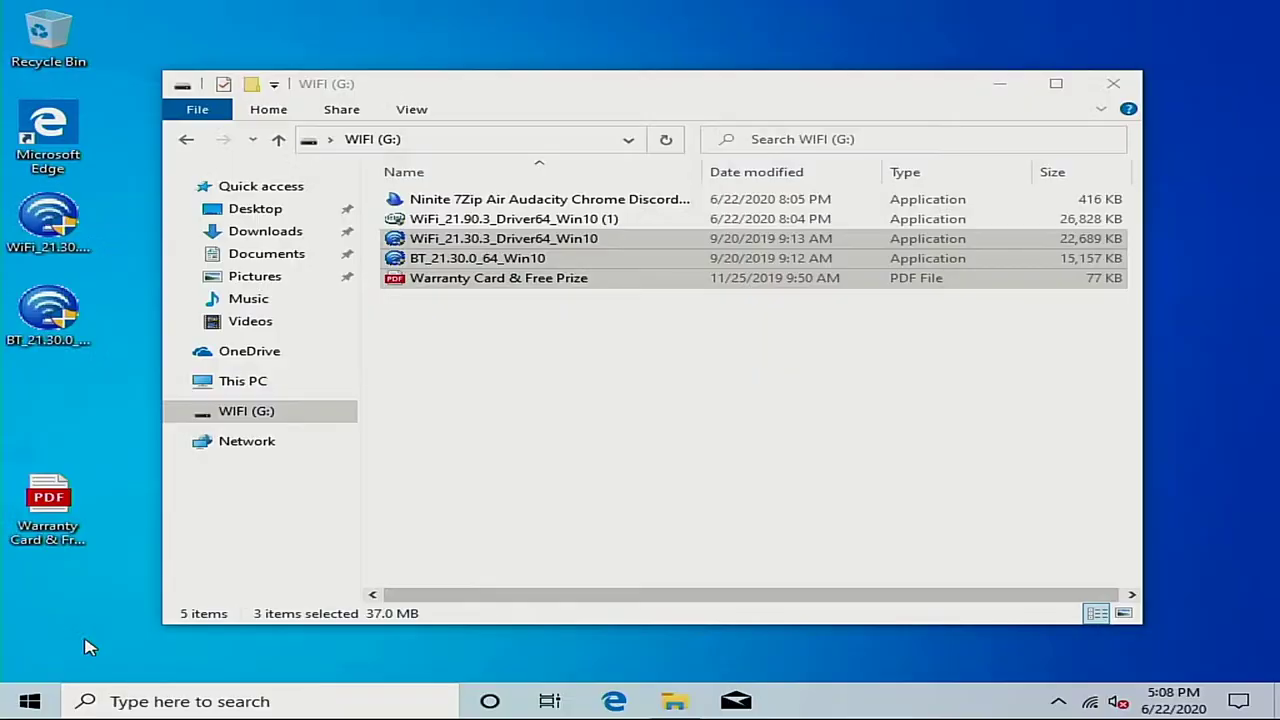
# Move the WiFi and BT installers, the Warranty Card PDF, and the Microsoft Edge shortcut from the desktop to the Recycle Bin
pyautogui.click(618, 390)
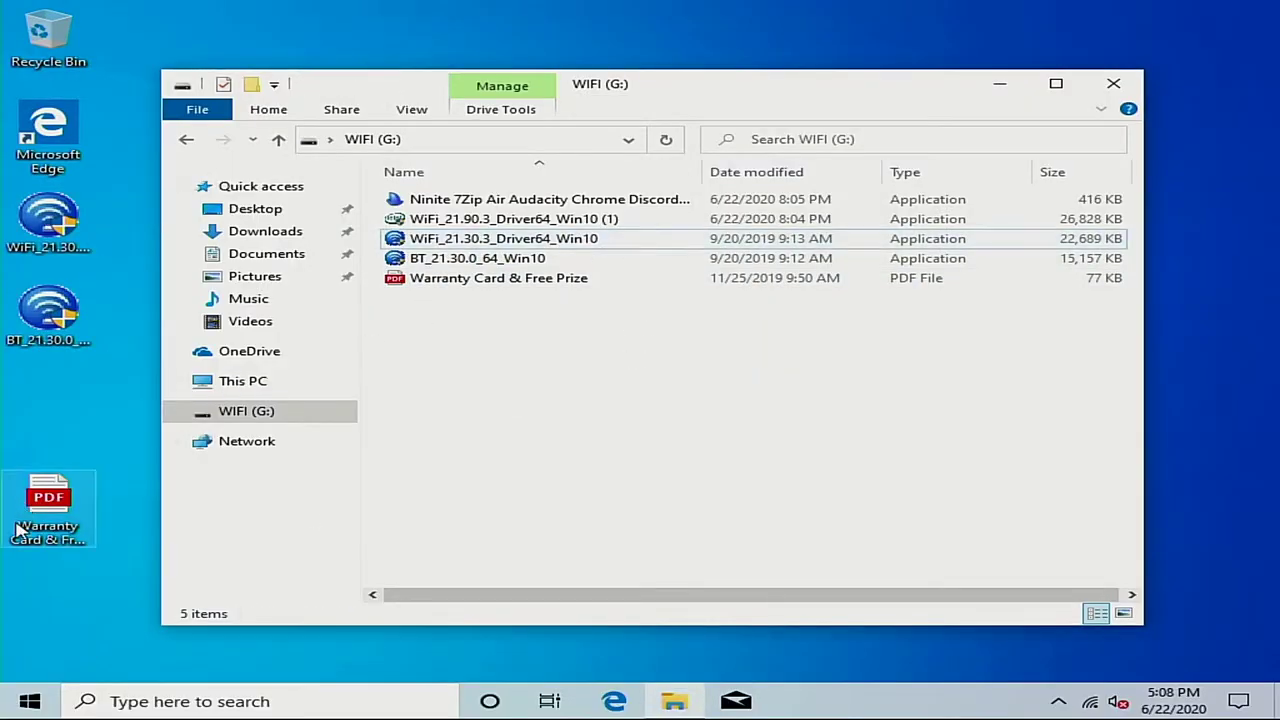
pyautogui.moveTo(22, 604); pyautogui.dragTo(44, 42)
pyautogui.moveTo(45, 118); pyautogui.dragTo(42, 42)
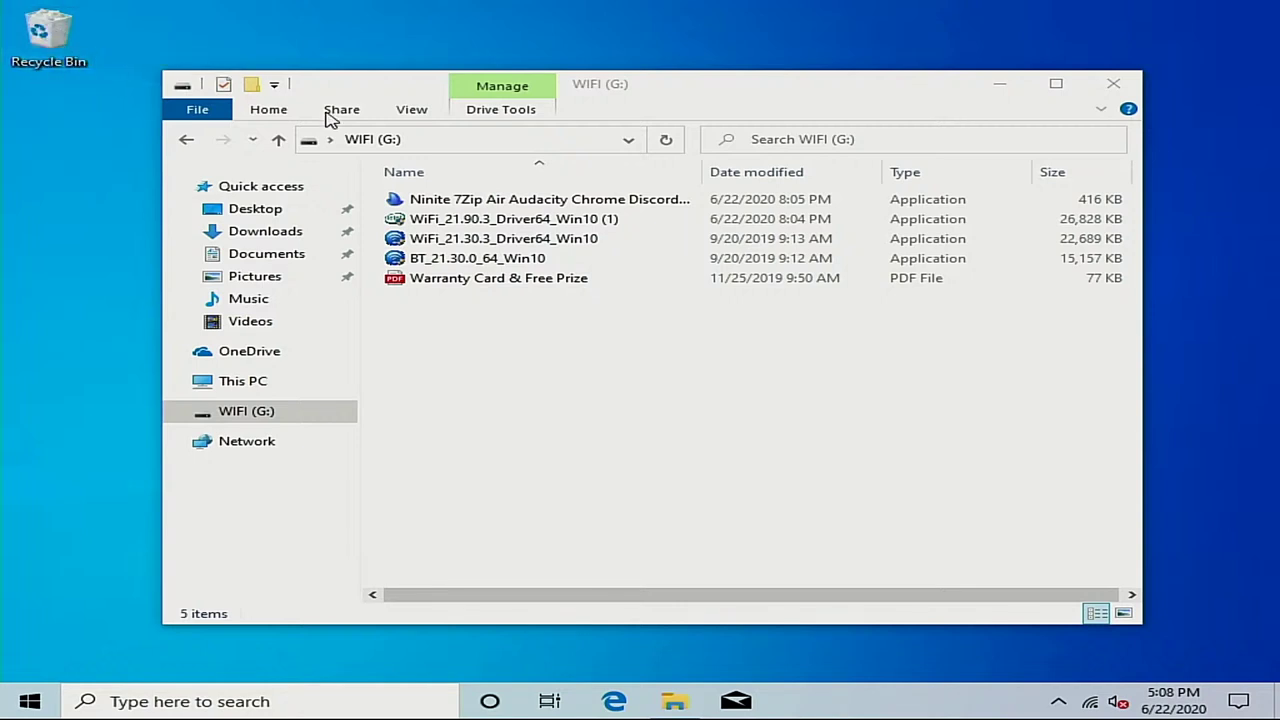
# Run the Ninite installer from WIFI (G:), allow it to make changes, and show the per-application installation details
pyautogui.doubleClick(527, 205)
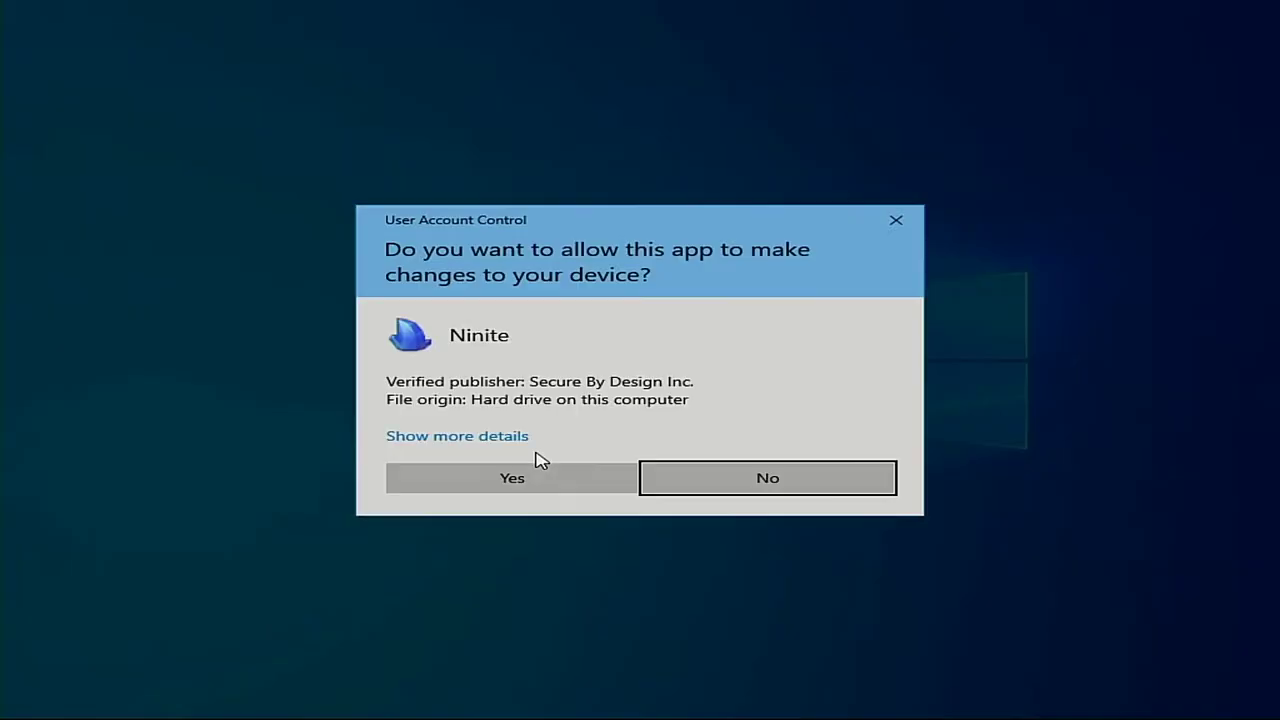
pyautogui.click(591, 479)
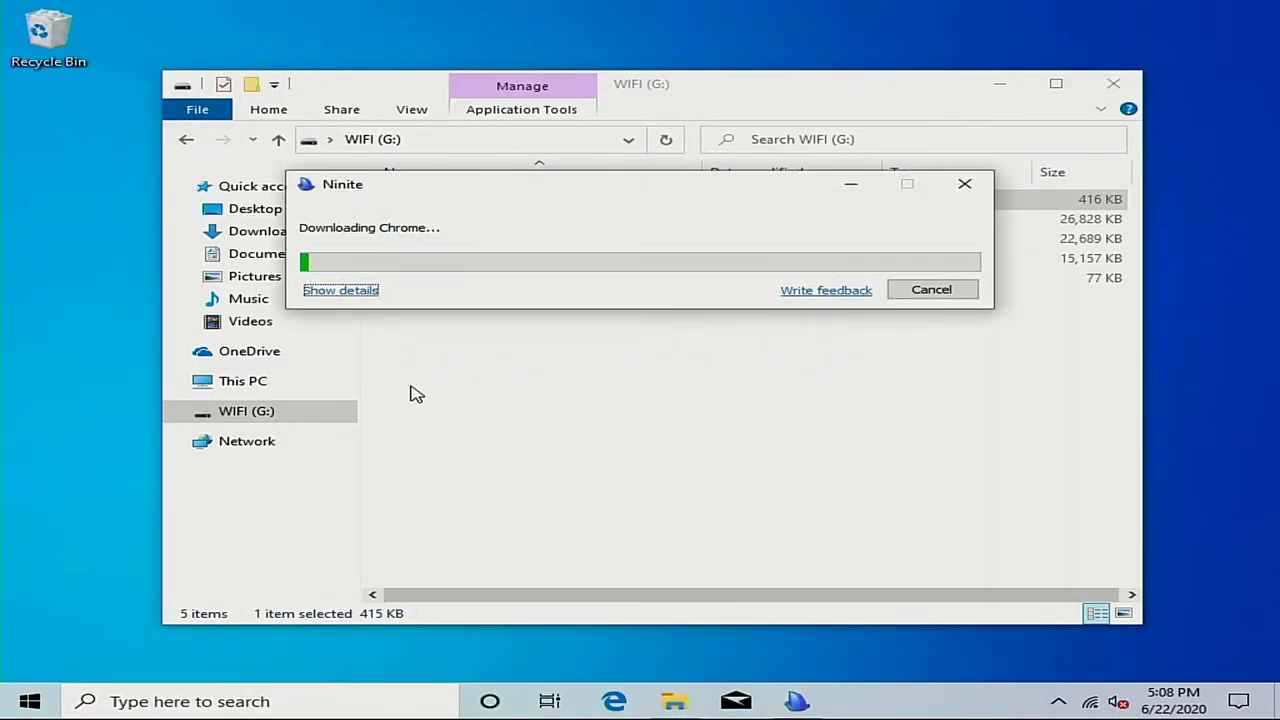
pyautogui.click(370, 293)
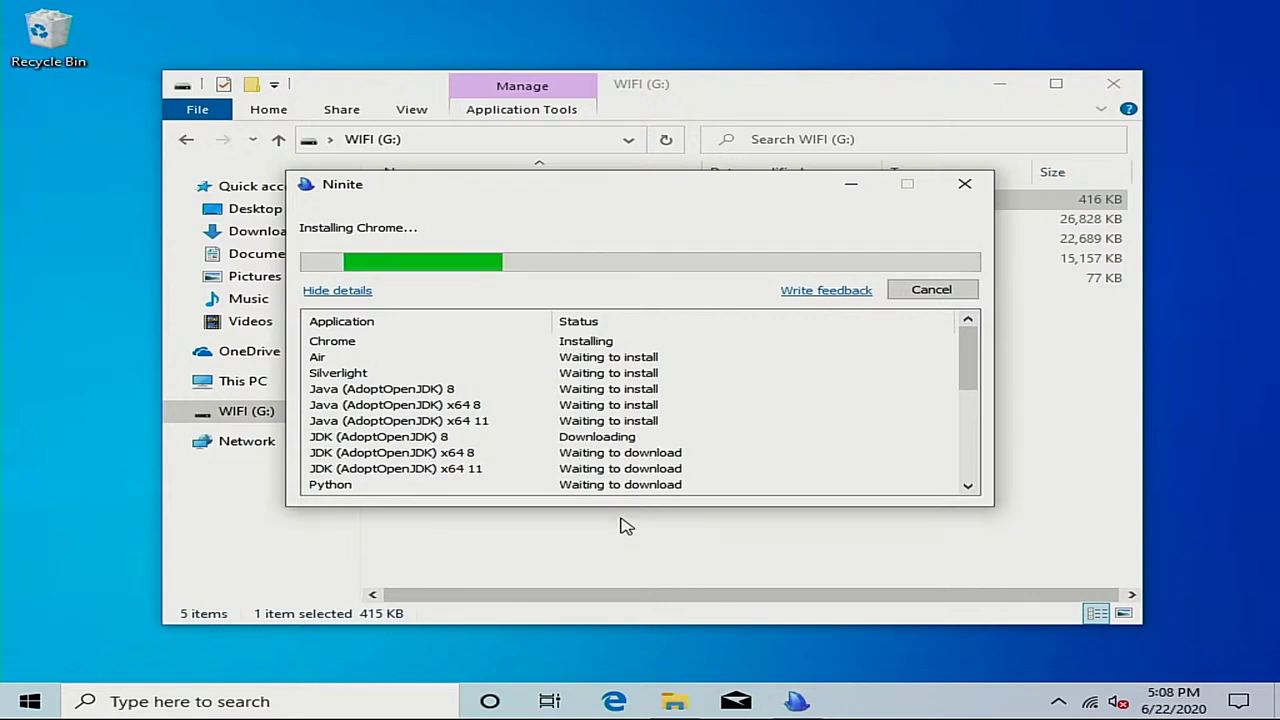
# Open Task Manager in its detailed view and sort the running processes by CPU usage
pyautogui.rightClick(895, 690)
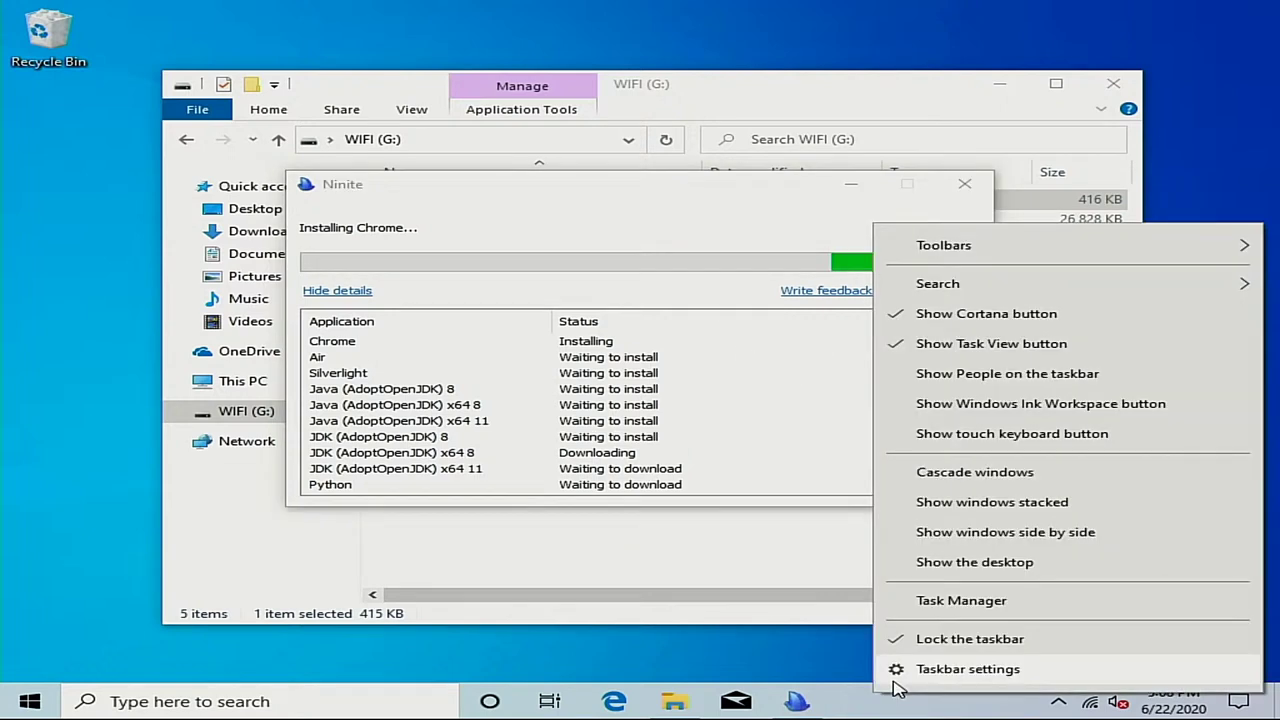
pyautogui.click(961, 600)
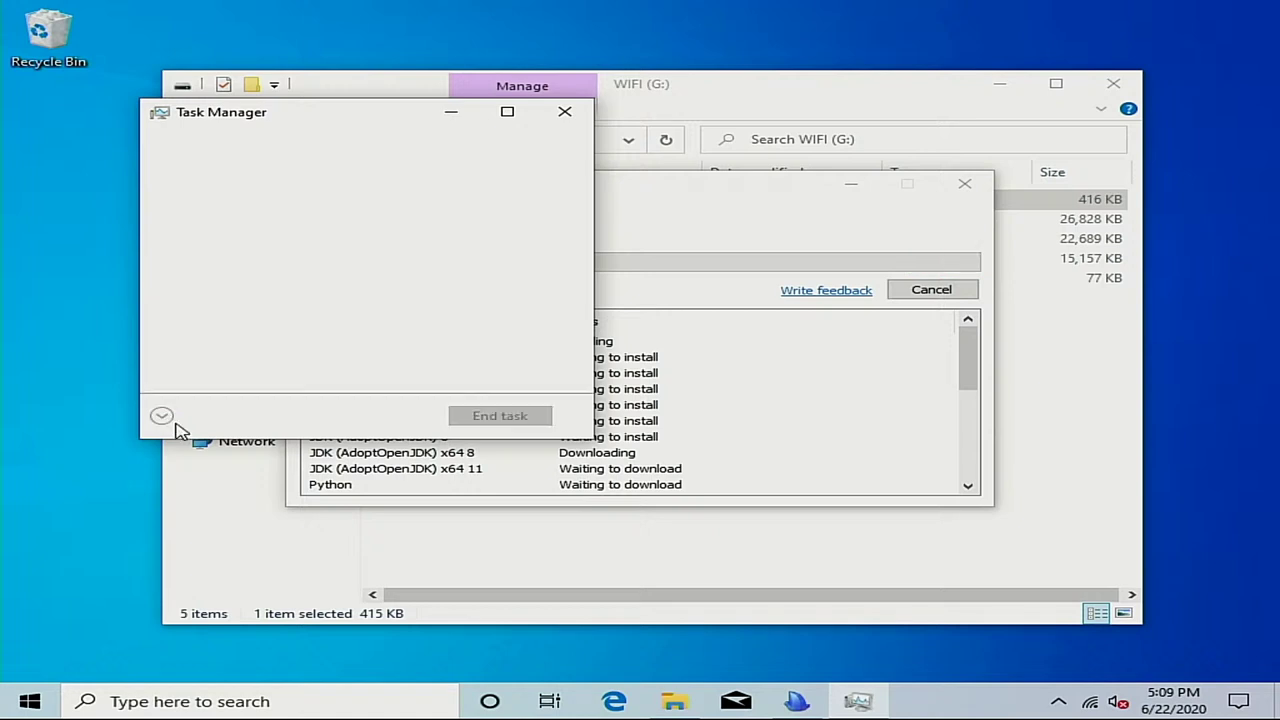
pyautogui.click(180, 424)
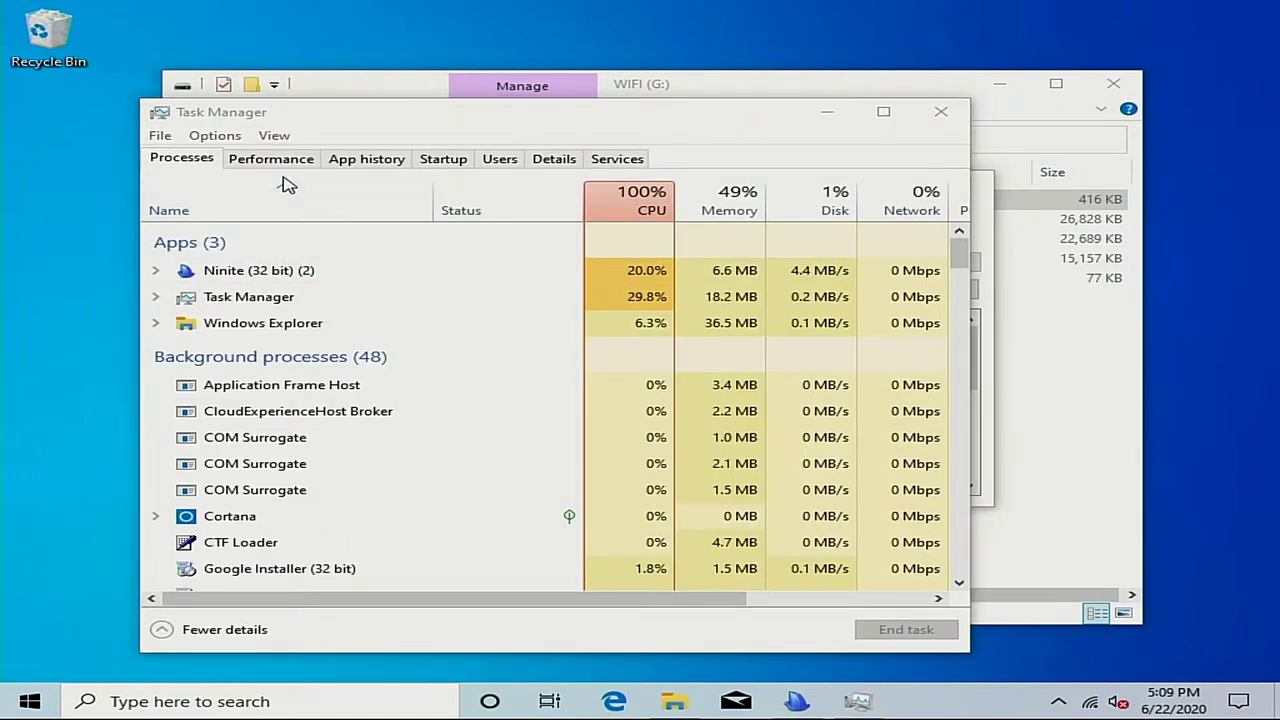
pyautogui.click(600, 193)
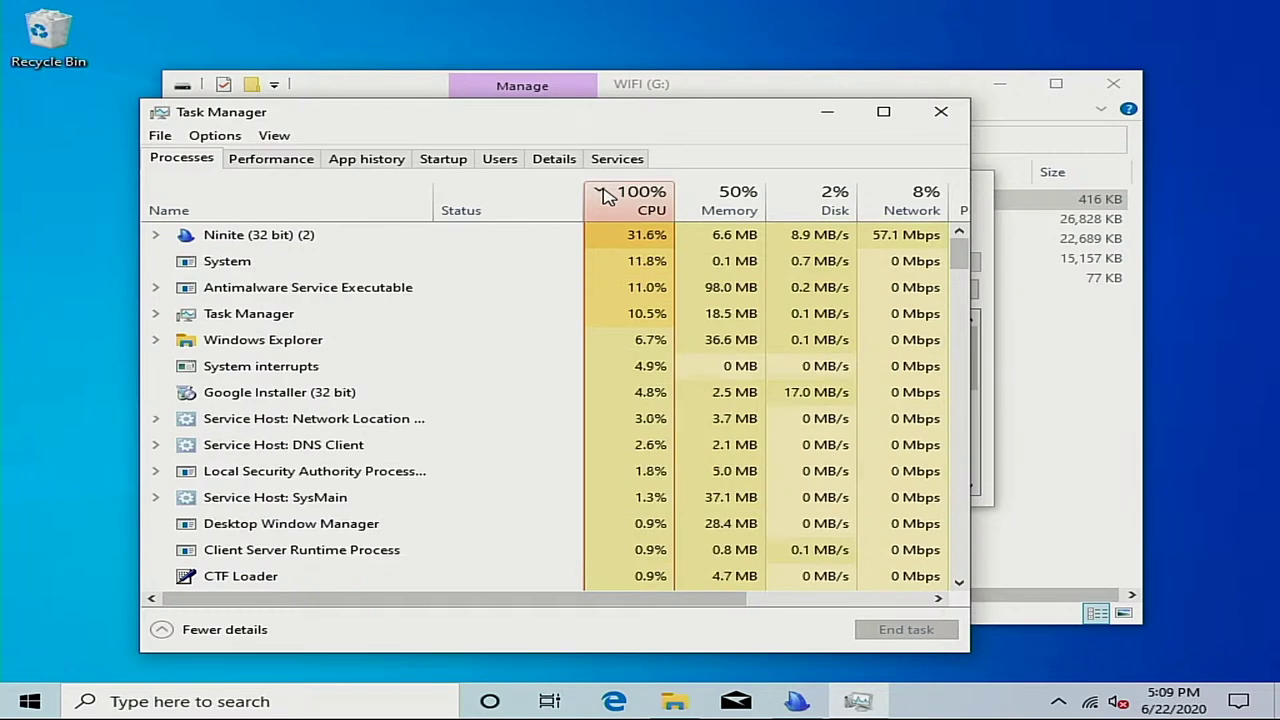
# Check the CPU, Wi-Fi and Disk 1 (C:) performance graphs in Task Manager, and minimize its window
pyautogui.click(297, 163)
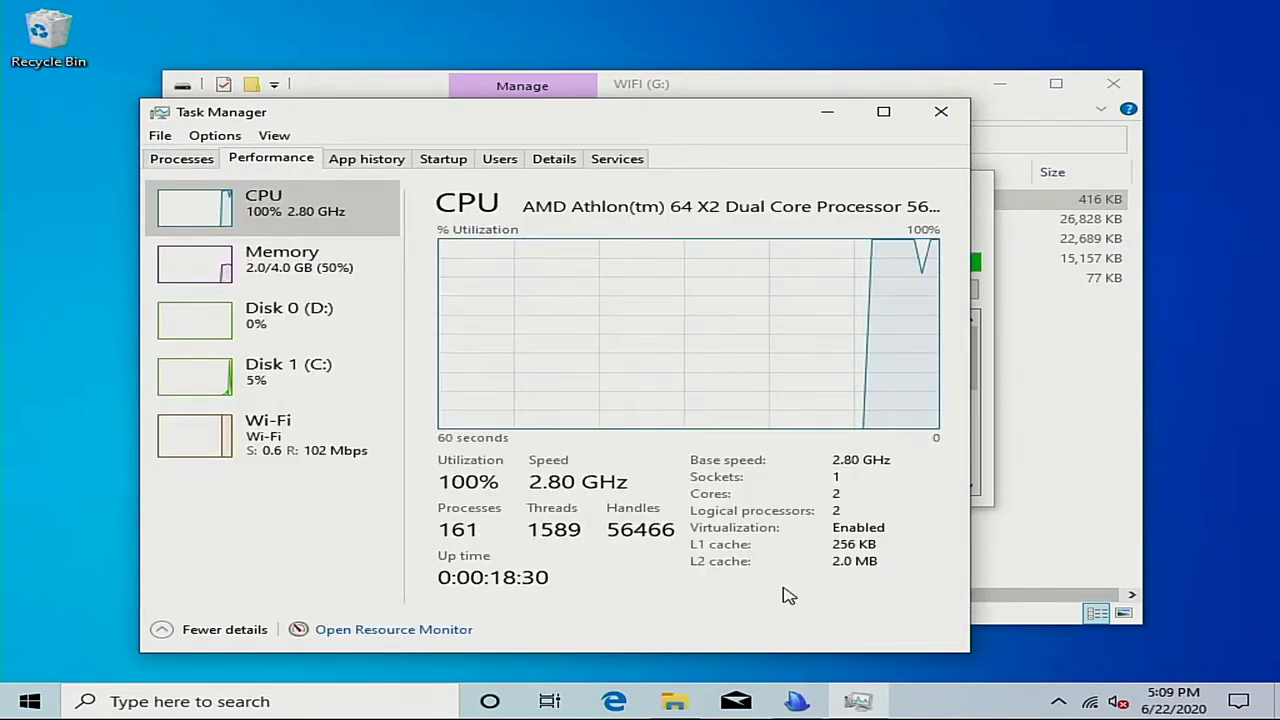
pyautogui.moveTo(790, 704)
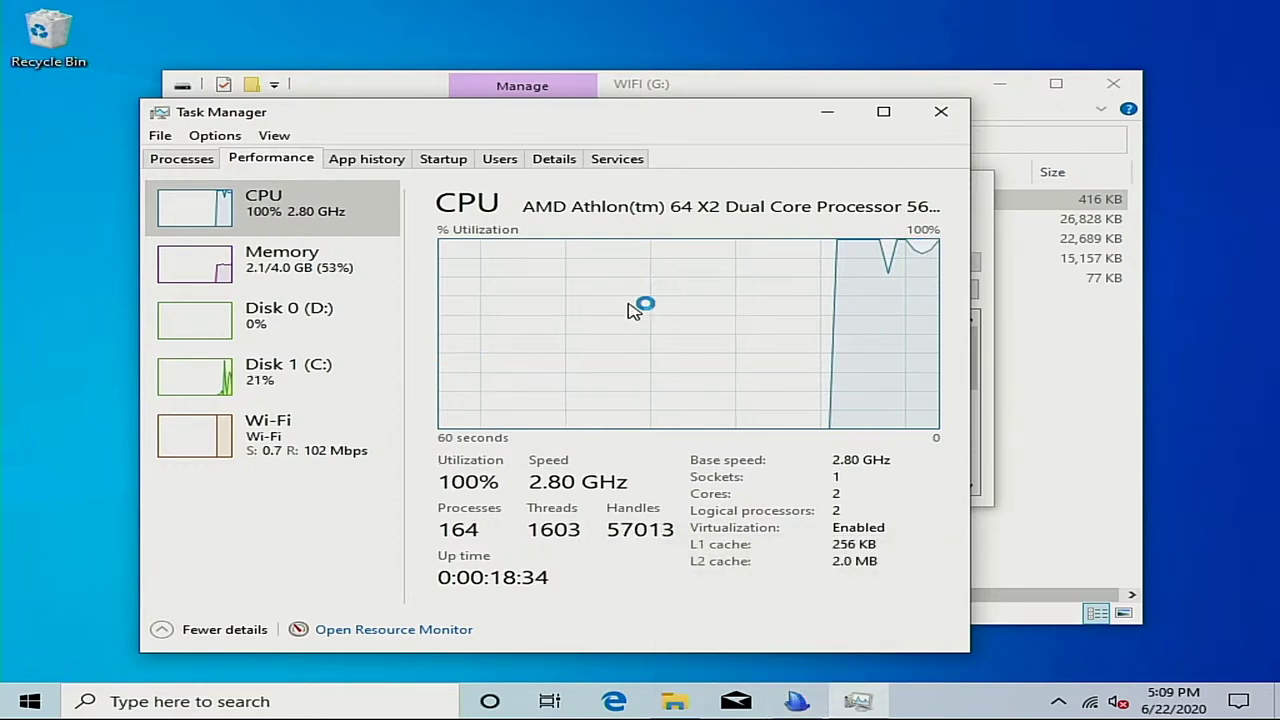
pyautogui.click(322, 450)
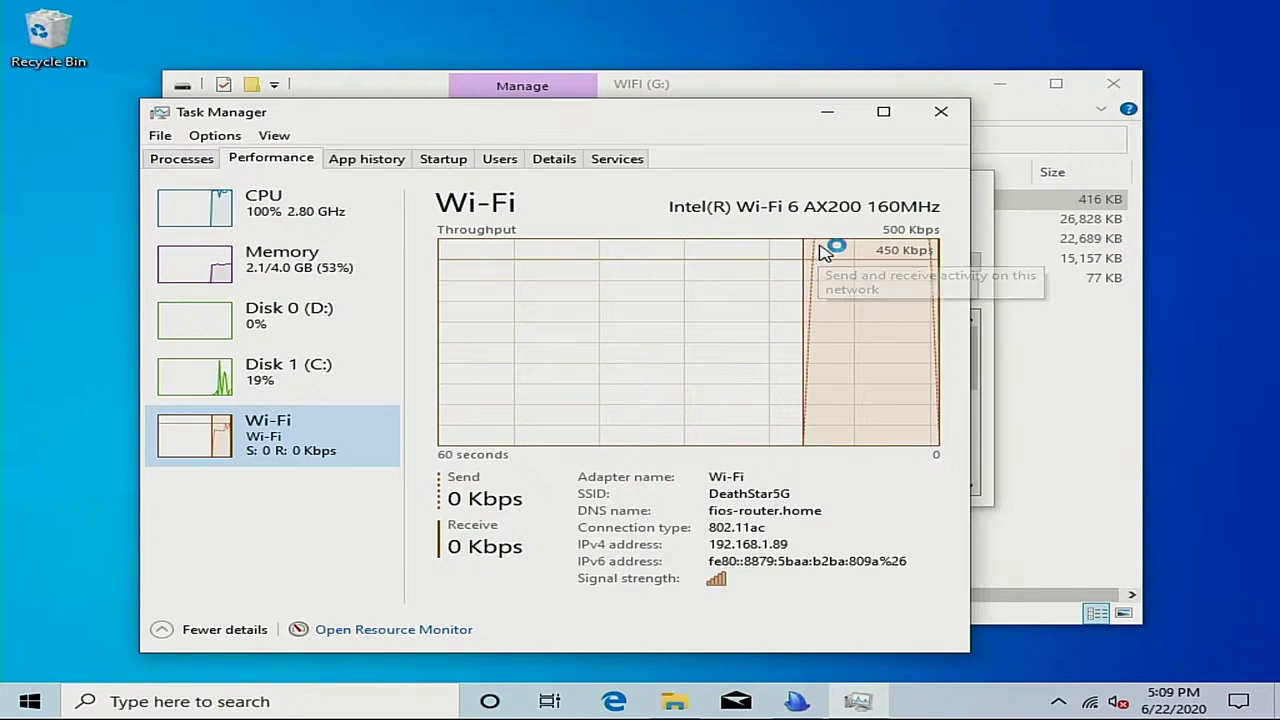
pyautogui.click(258, 392)
pyautogui.click(310, 452)
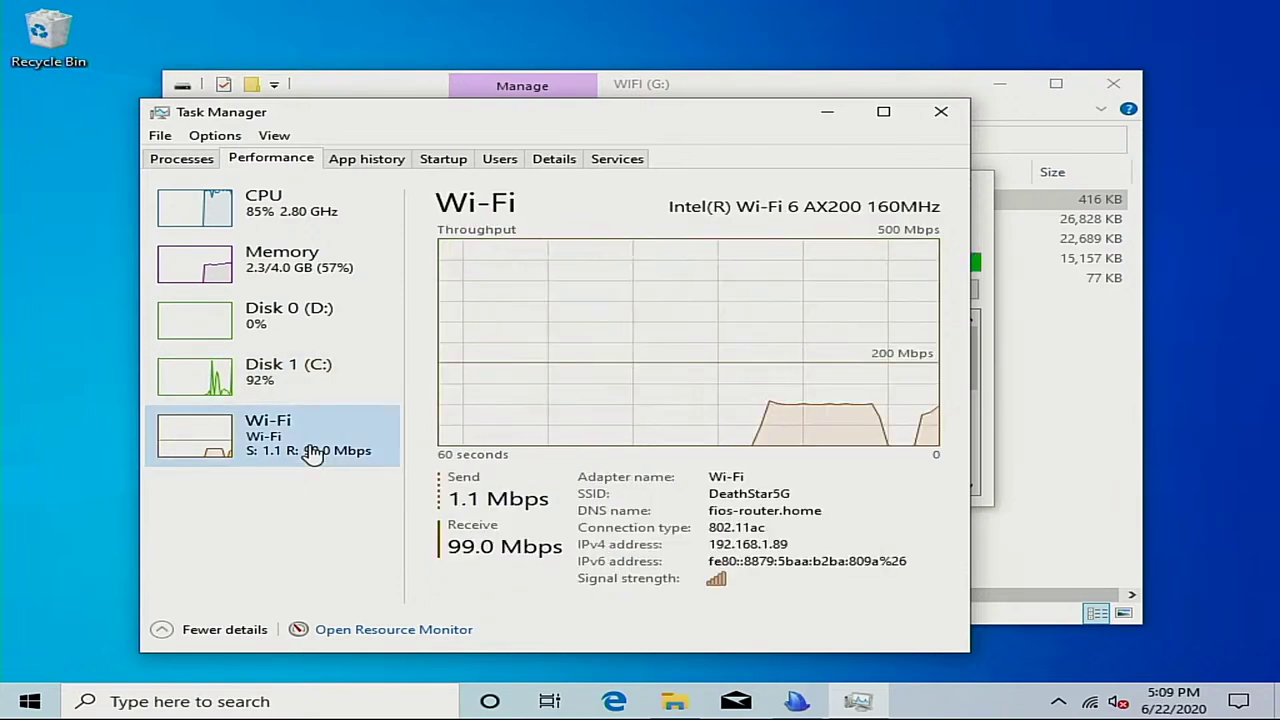
pyautogui.click(327, 390)
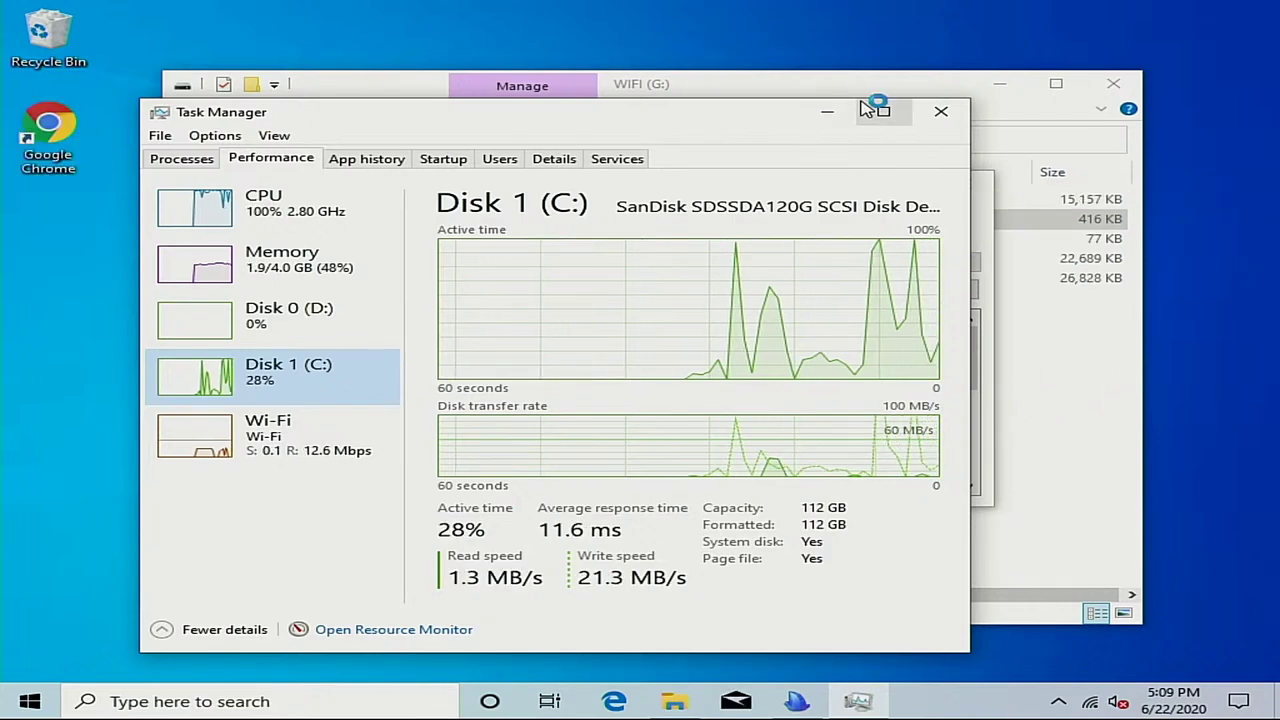
pyautogui.click(828, 111)
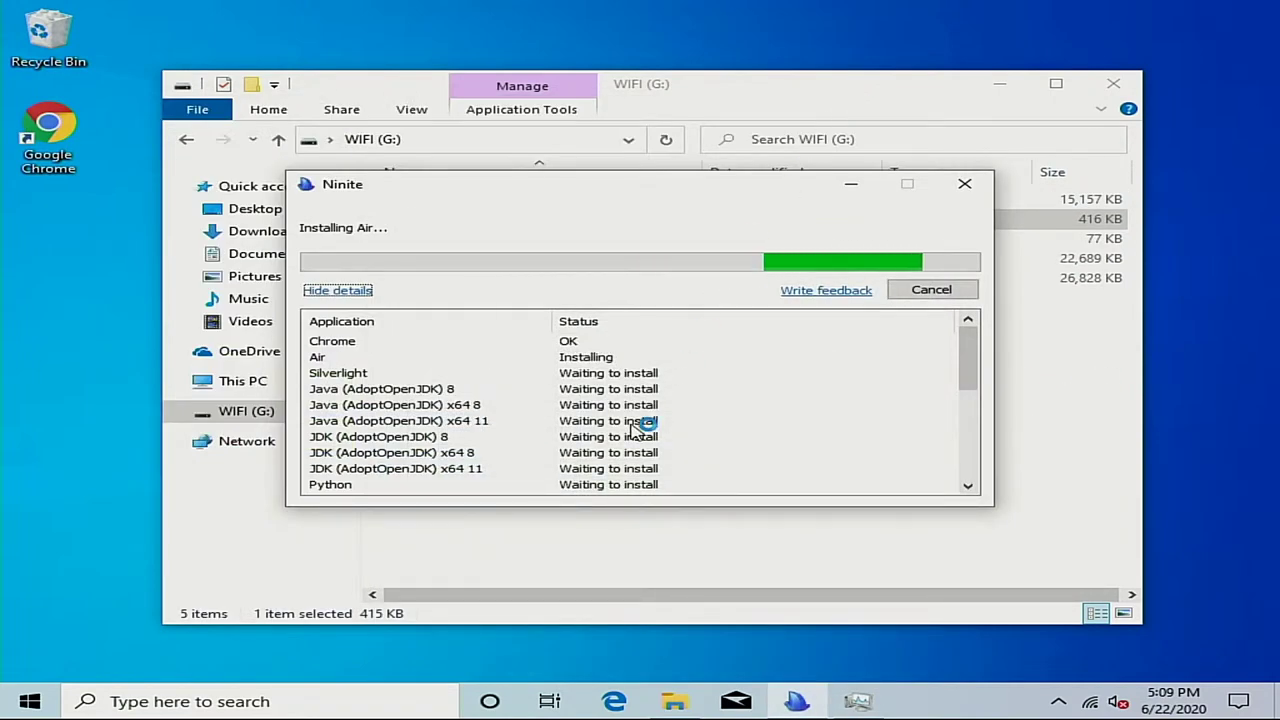
# Look through the Ninite application list to check the installation status of each program
pyautogui.scroll(-6, 671, 423)
pyautogui.scroll(5, 858, 401)
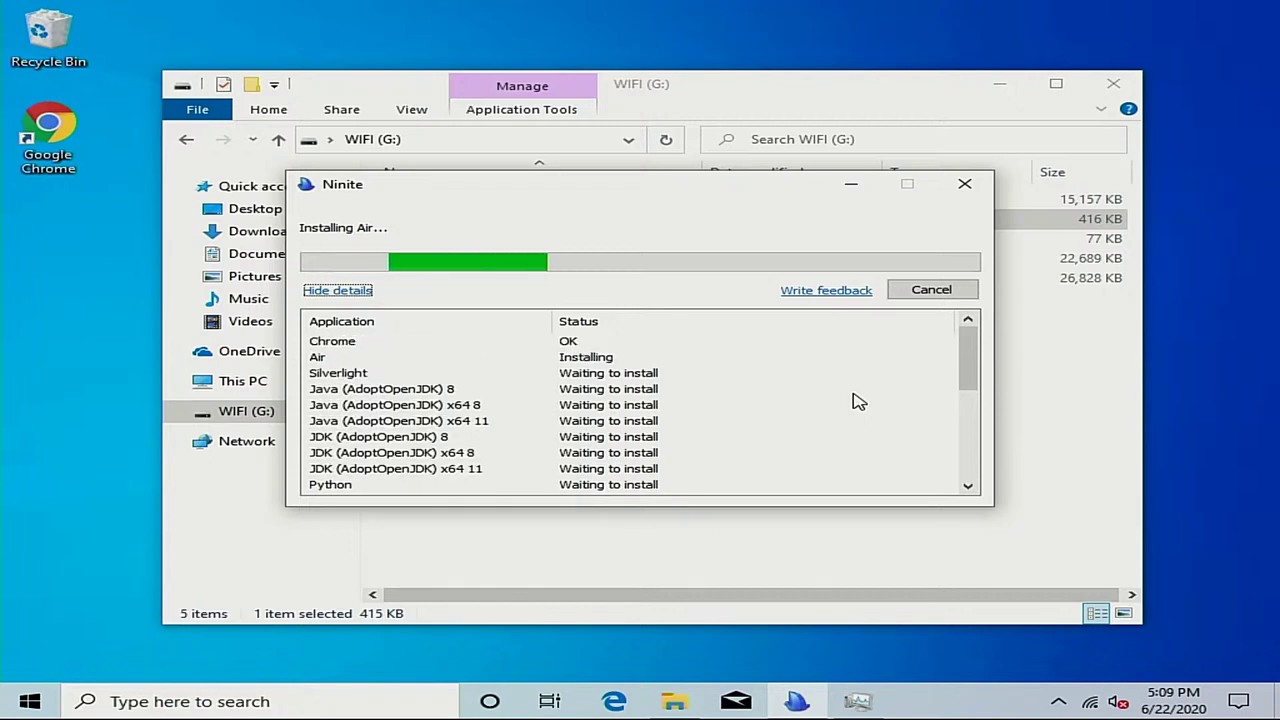
pyautogui.scroll(-4, 858, 401)
pyautogui.scroll(-1, 858, 401)
pyautogui.scroll(5, 858, 401)
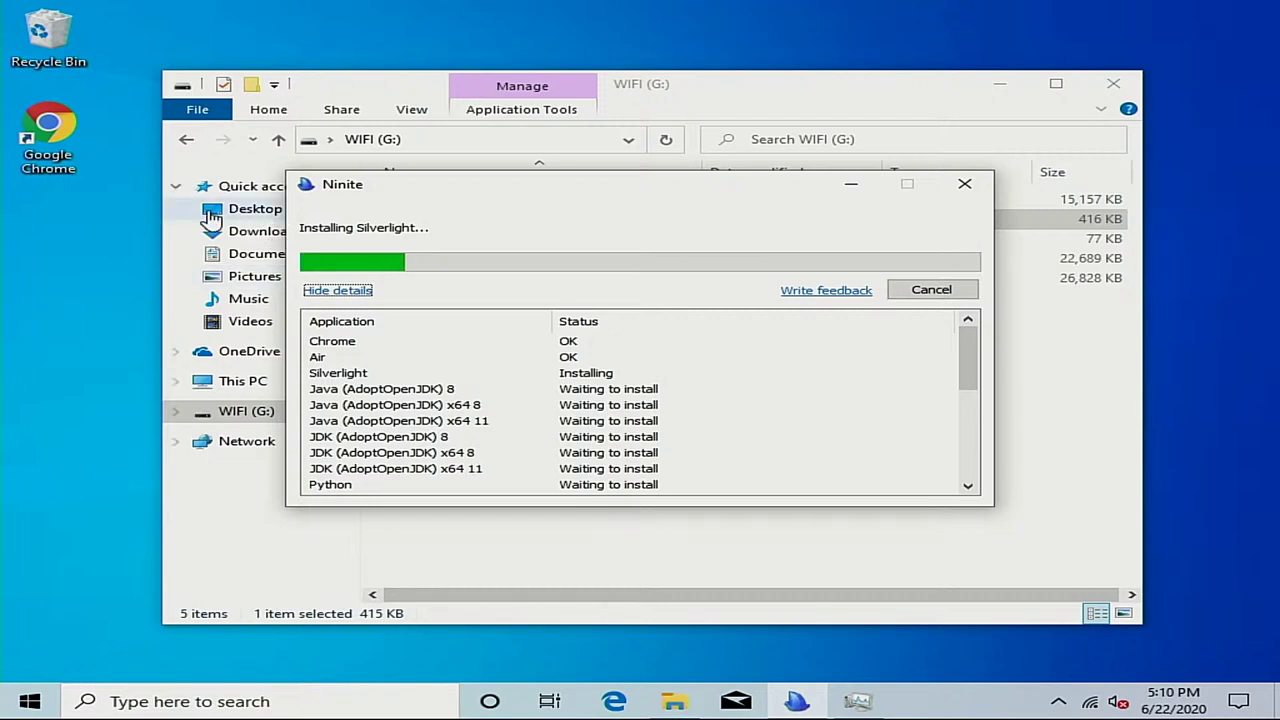
# Launch Google Chrome from the desktop, maximize it, search for h264ify, and open the extension's Chrome Web Store page
pyautogui.click(48, 122)
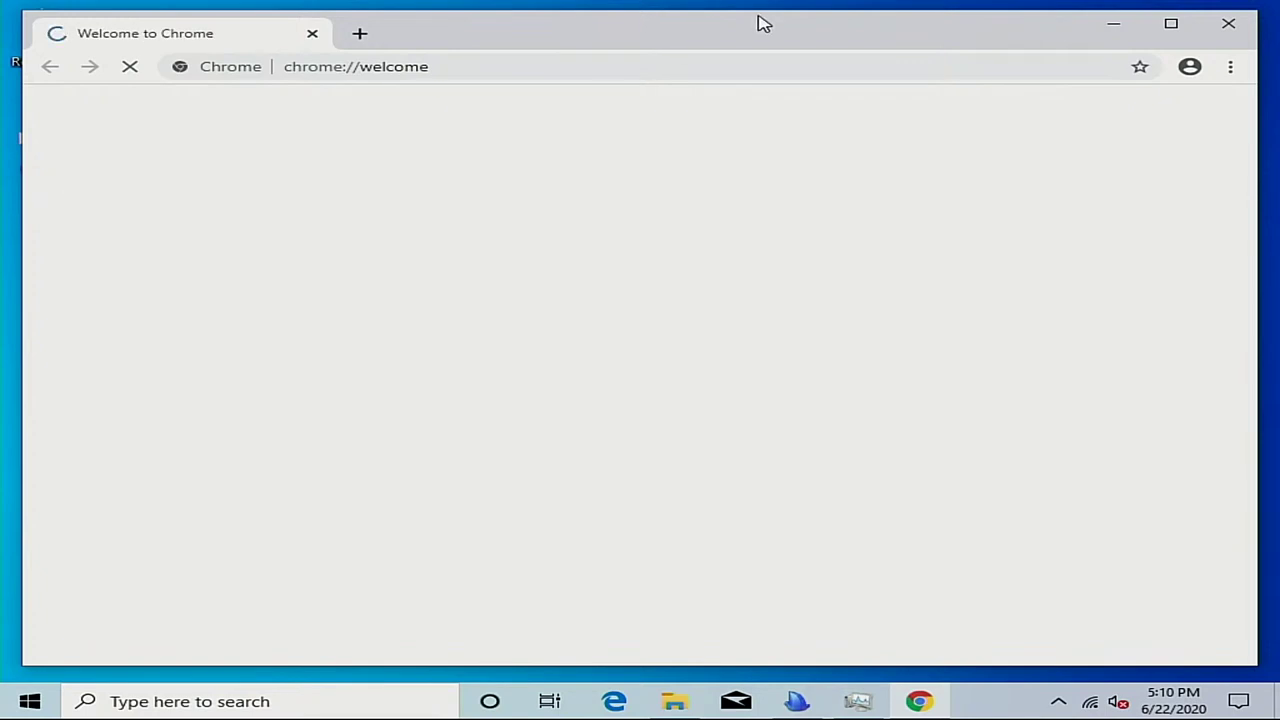
pyautogui.doubleClick(751, 37)
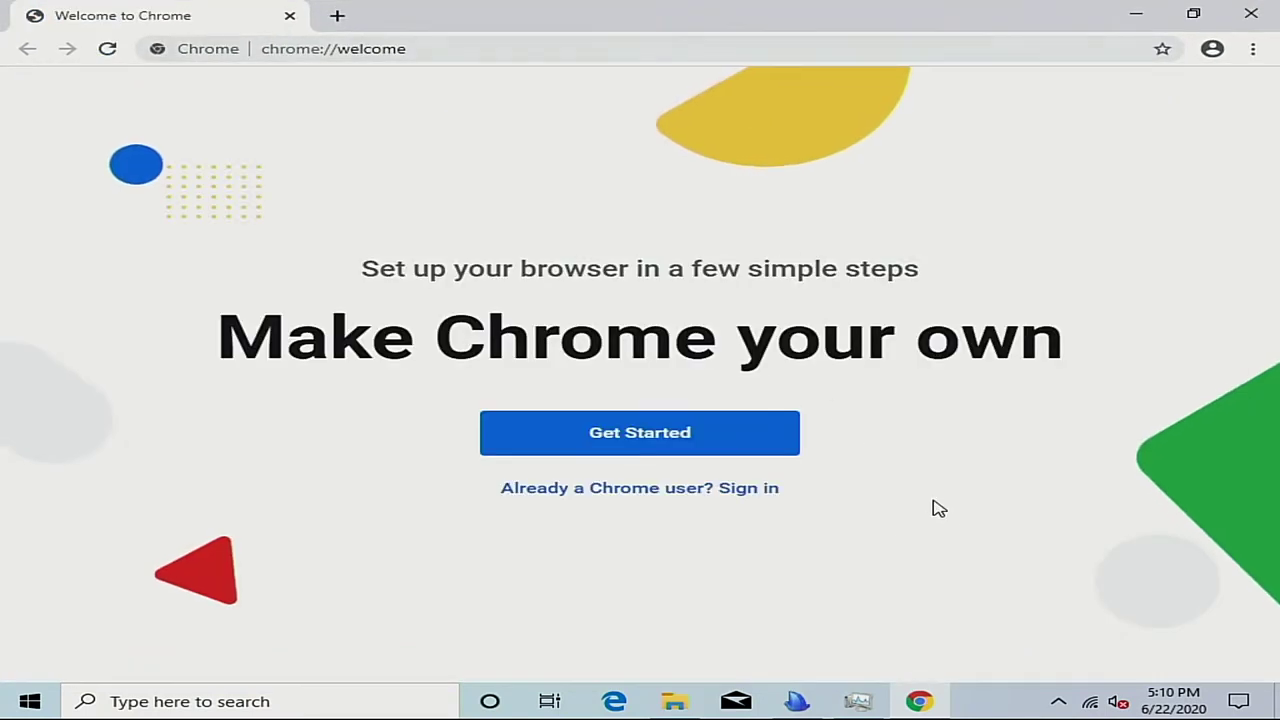
pyautogui.click(714, 46)
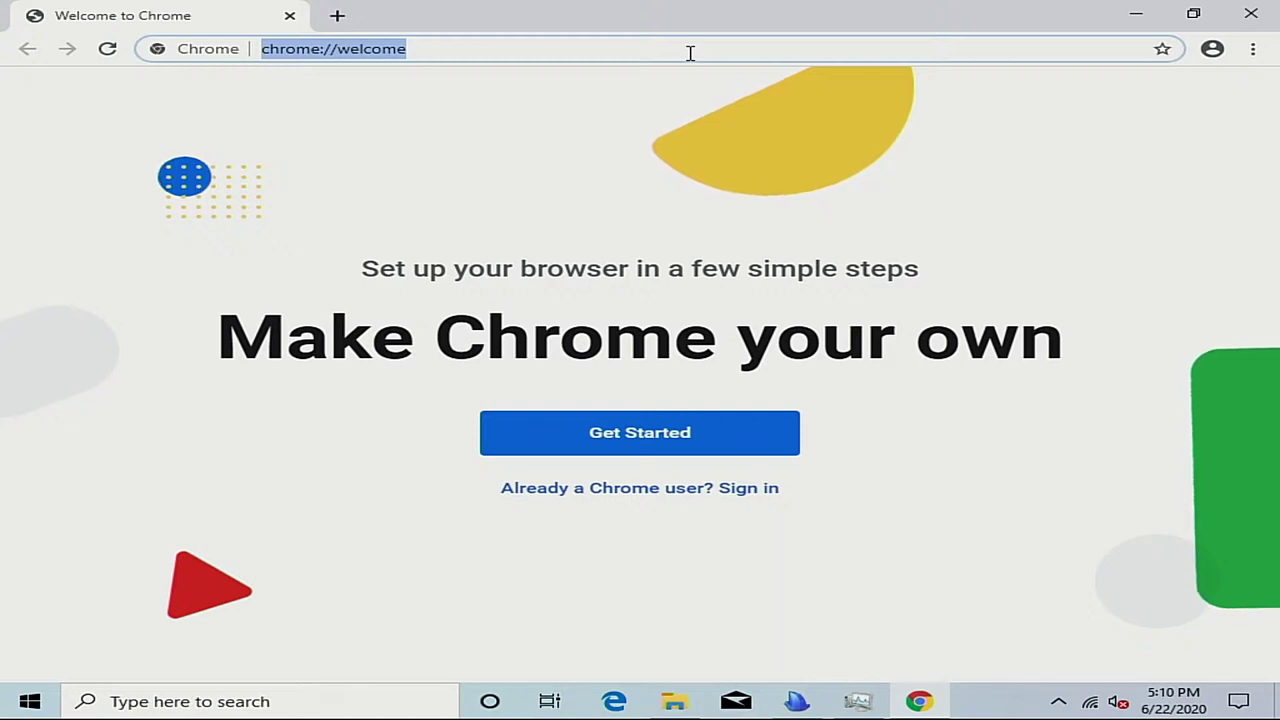
pyautogui.press('BackSpace')
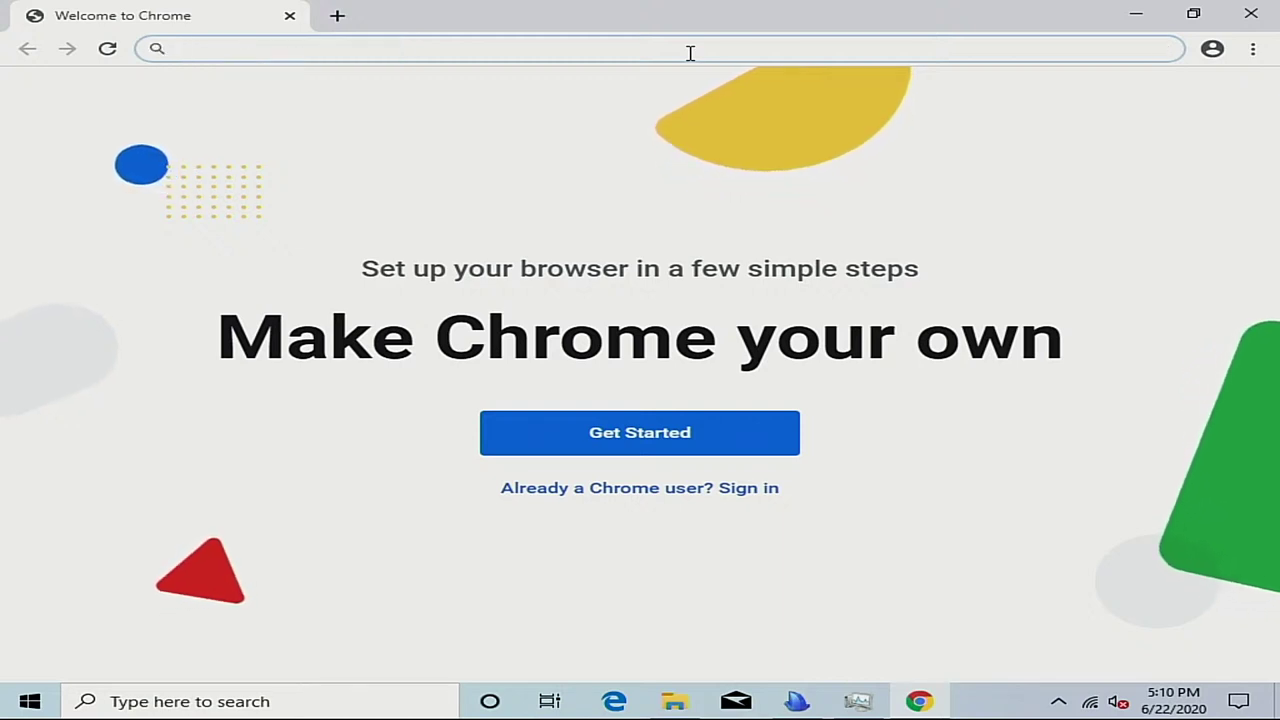
pyautogui.write('h26')
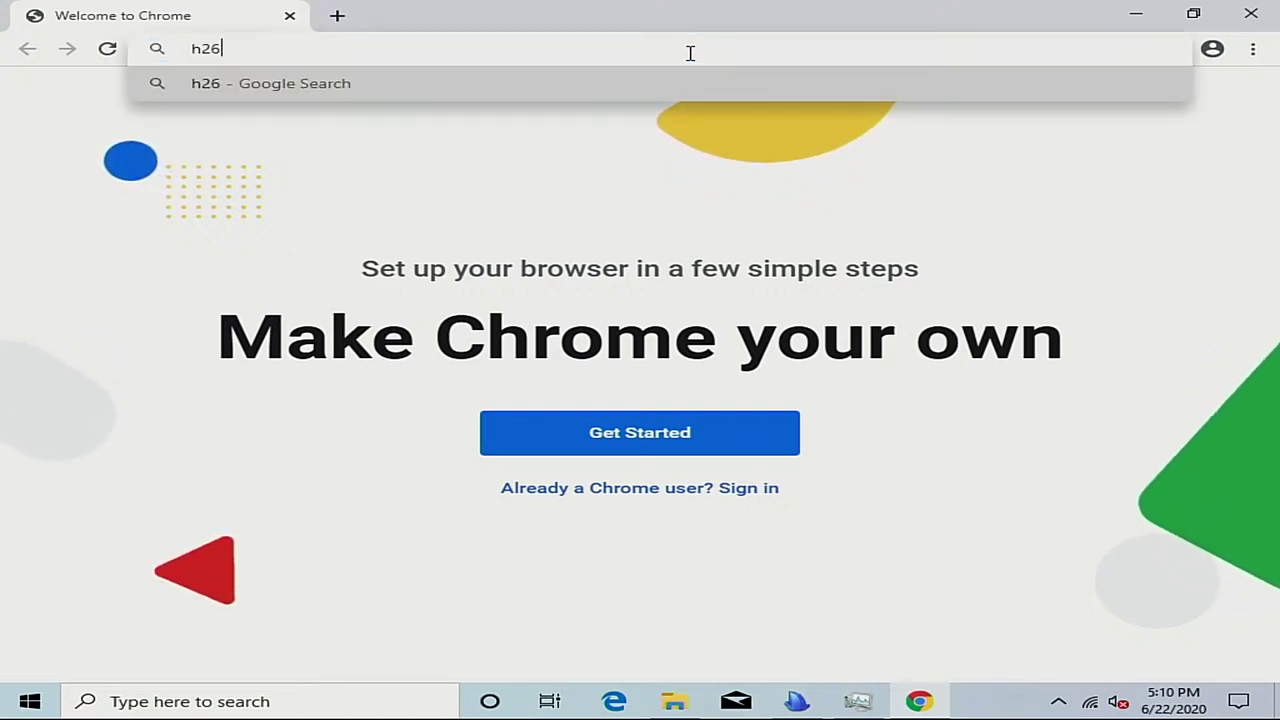
pyautogui.write('4ify')
pyautogui.press('Return')
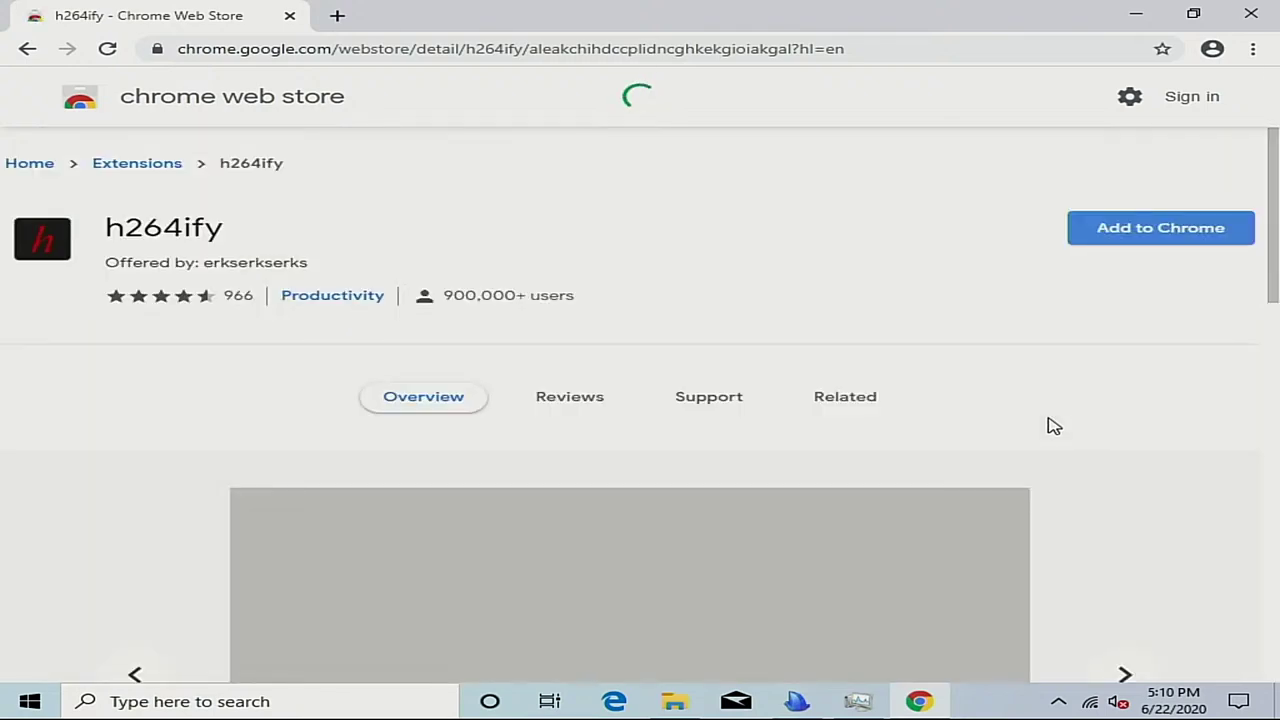
# Read the h264ify extension's overview, additional information and screenshots on its Chrome Web Store page
pyautogui.scroll(-6, 1053, 426)
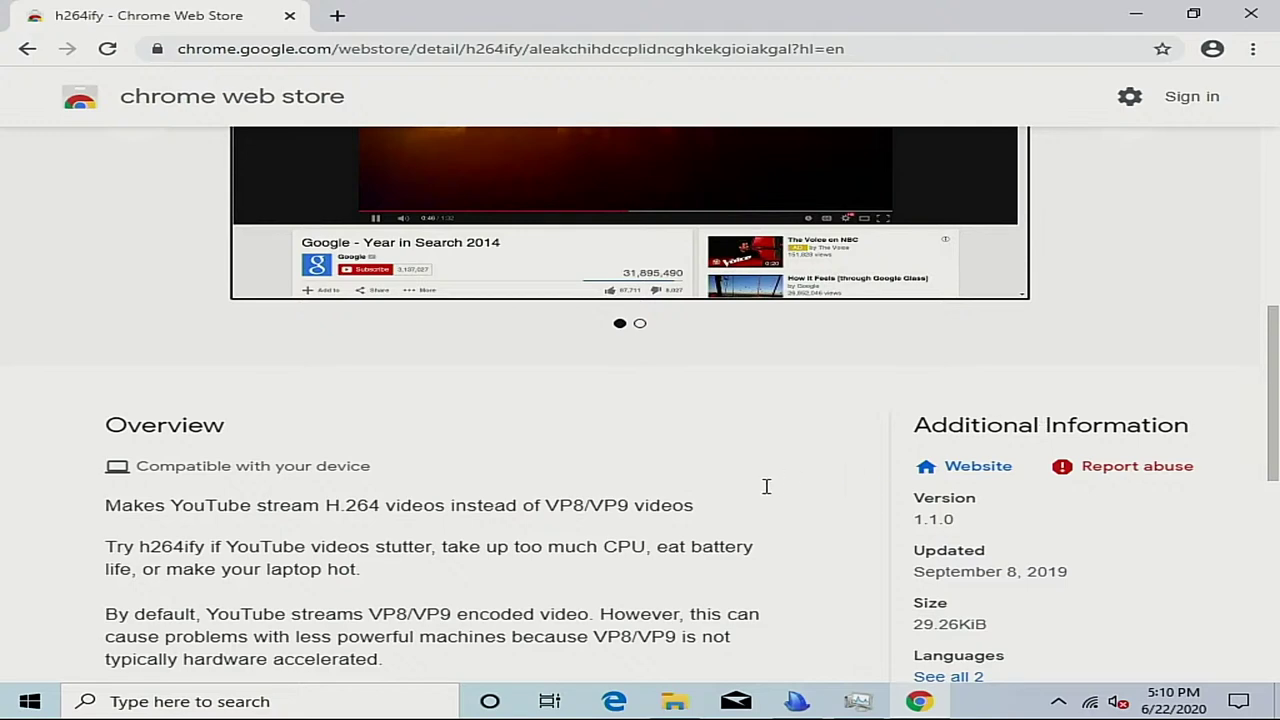
pyautogui.scroll(-4, 740, 491)
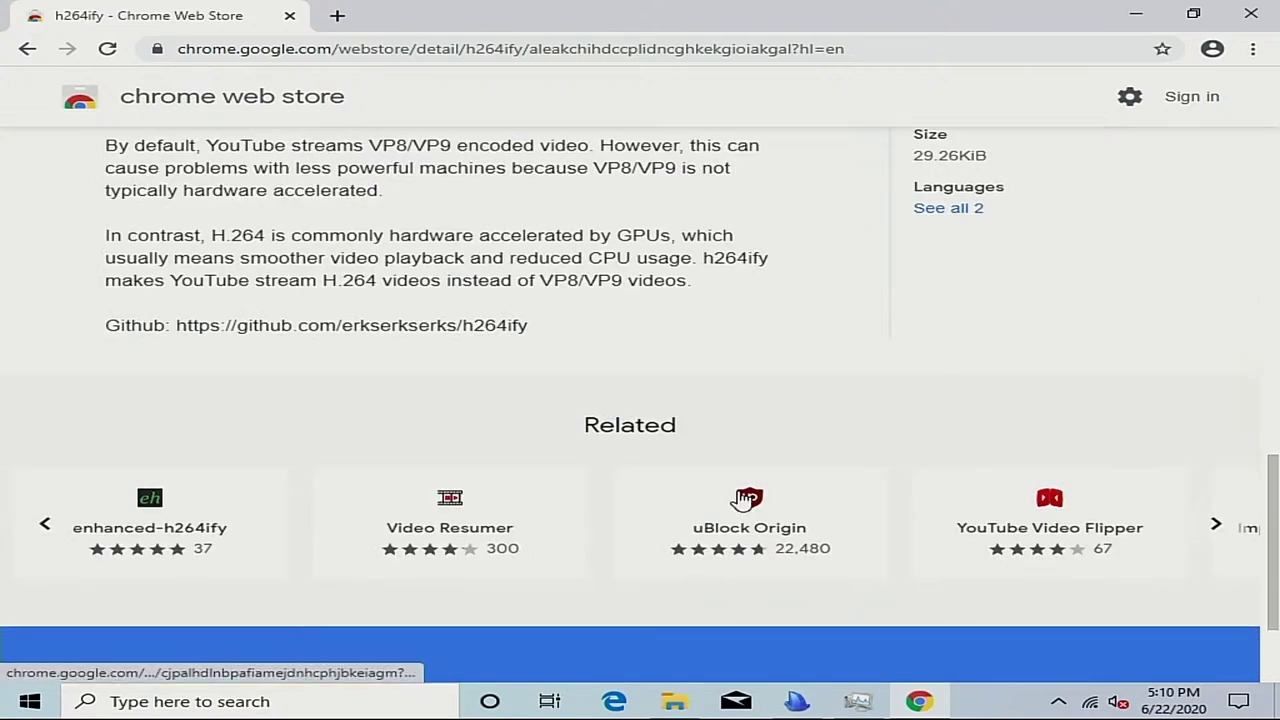
pyautogui.scroll(1, 740, 498)
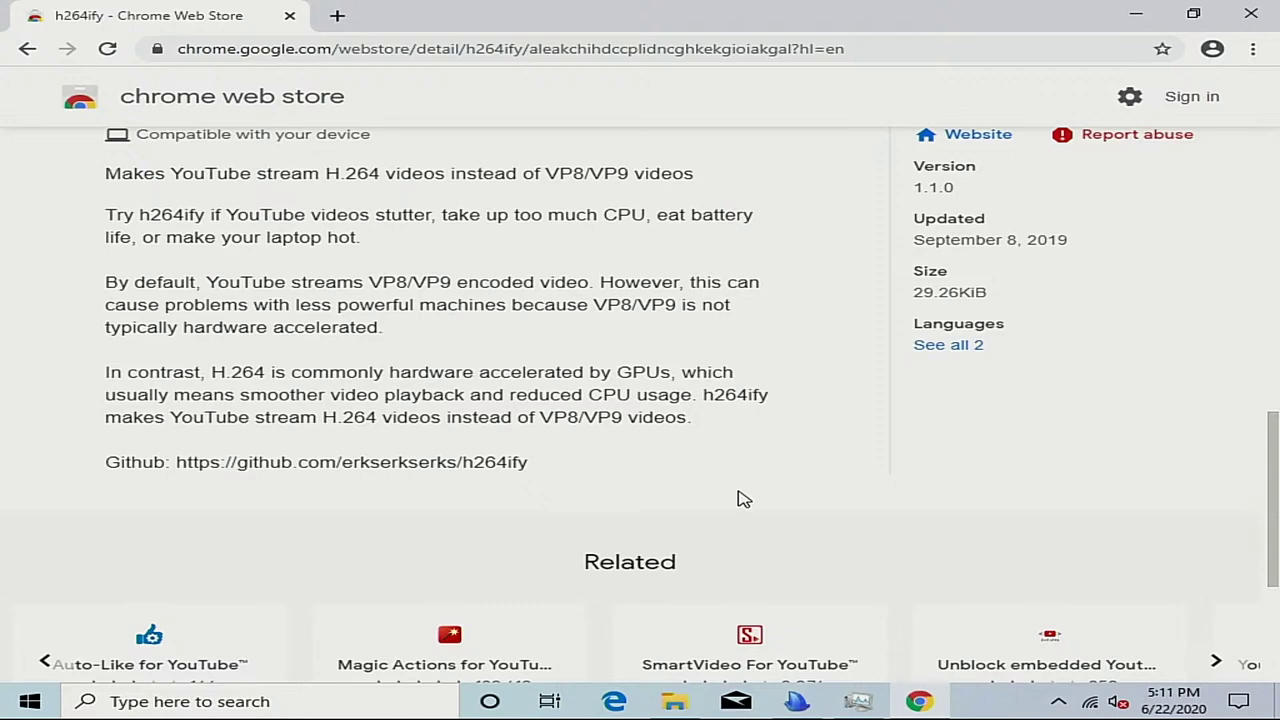
pyautogui.scroll(1, 741, 498)
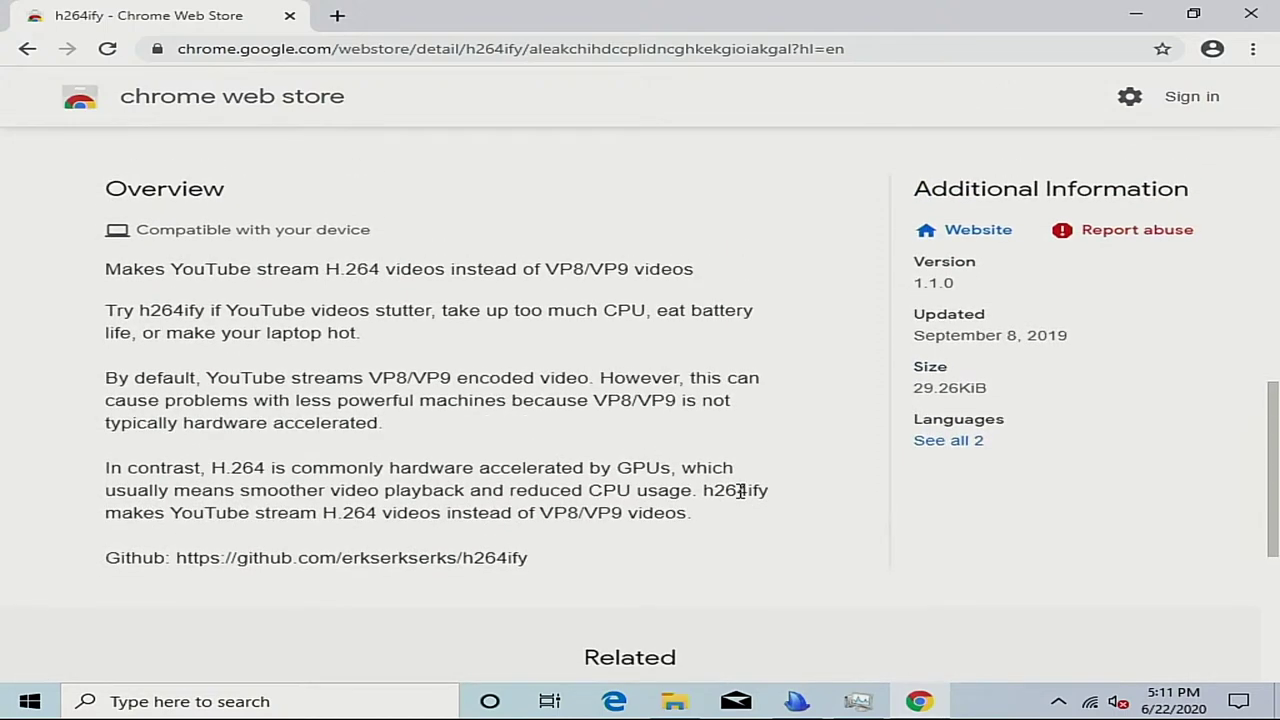
pyautogui.scroll(4, 741, 490)
pyautogui.scroll(-3, 741, 491)
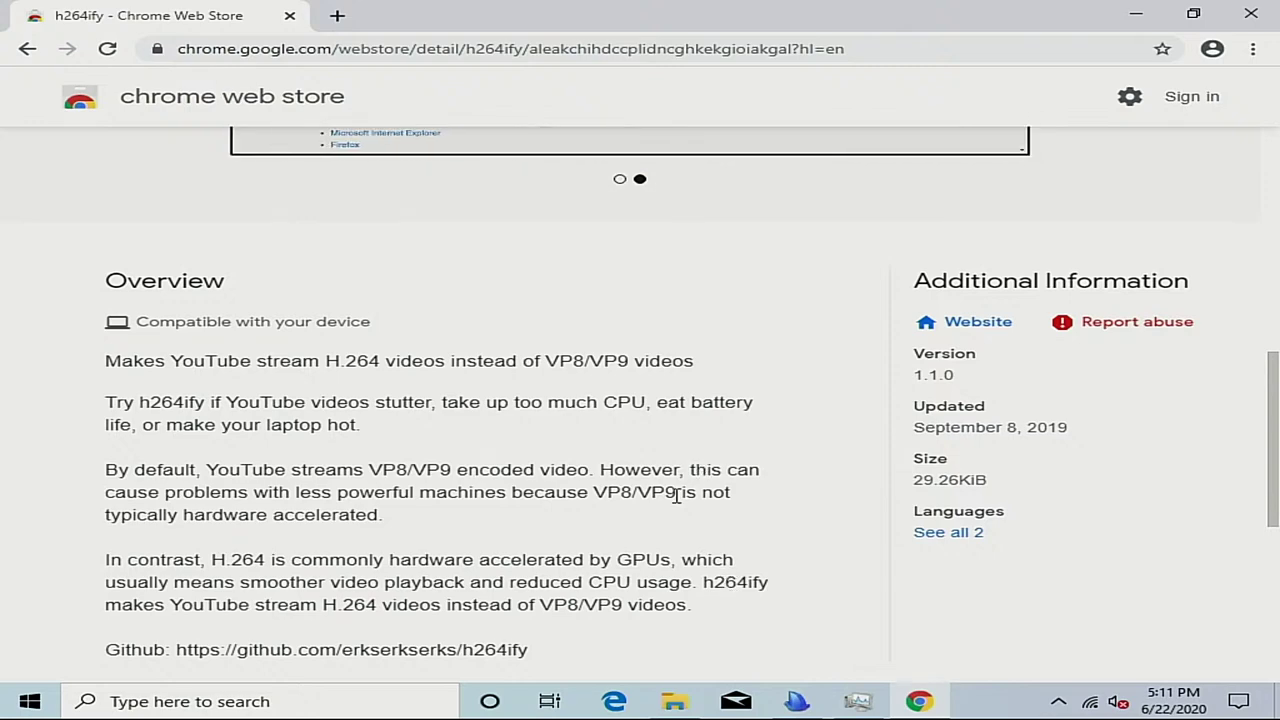
pyautogui.scroll(2, 676, 495)
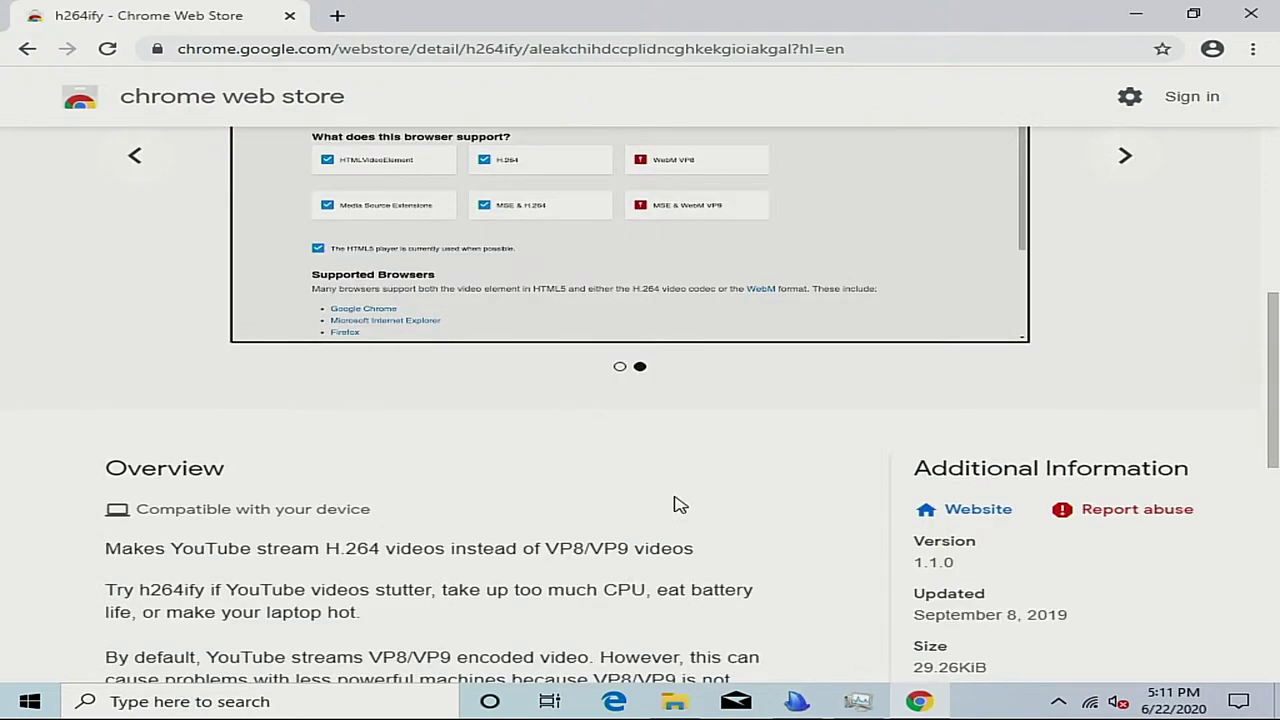
pyautogui.scroll(2, 675, 505)
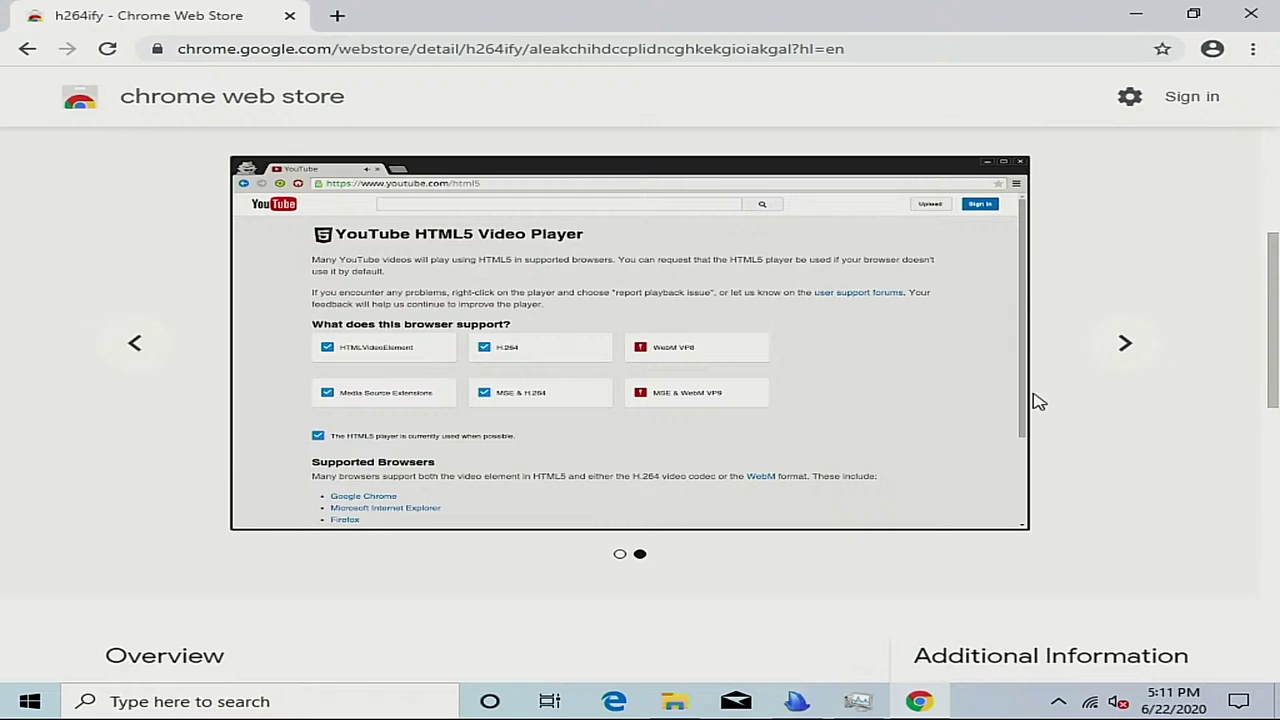
pyautogui.scroll(3, 1100, 466)
pyautogui.scroll(-15, 1100, 466)
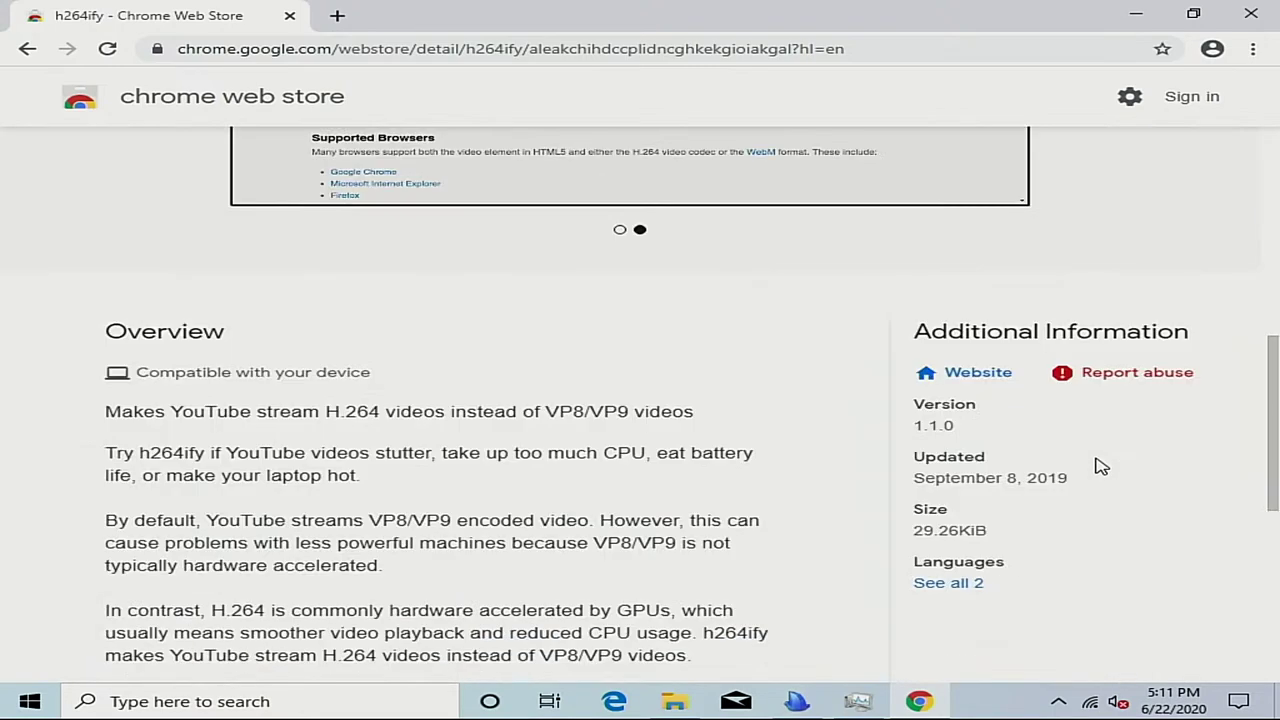
# Browse the related extensions at the end of the h264ify store page
pyautogui.hscroll(5, 1100, 466)
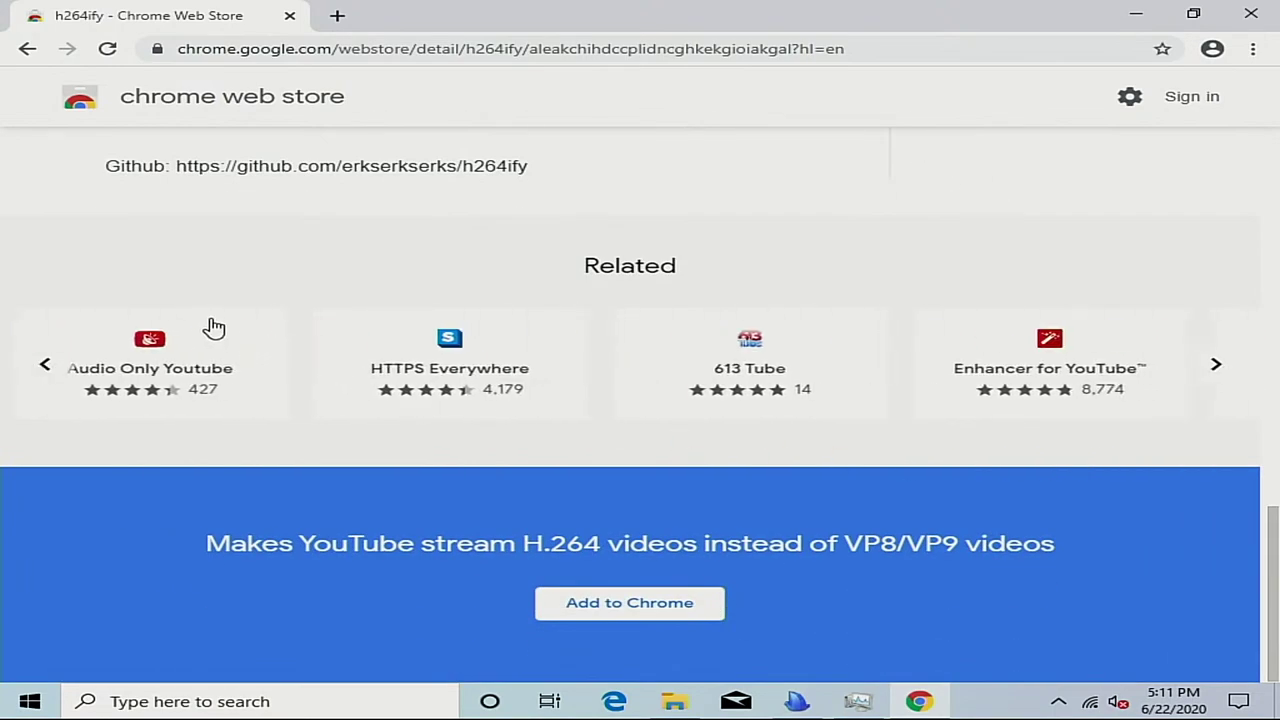
pyautogui.hscroll(8, 1234, 391)
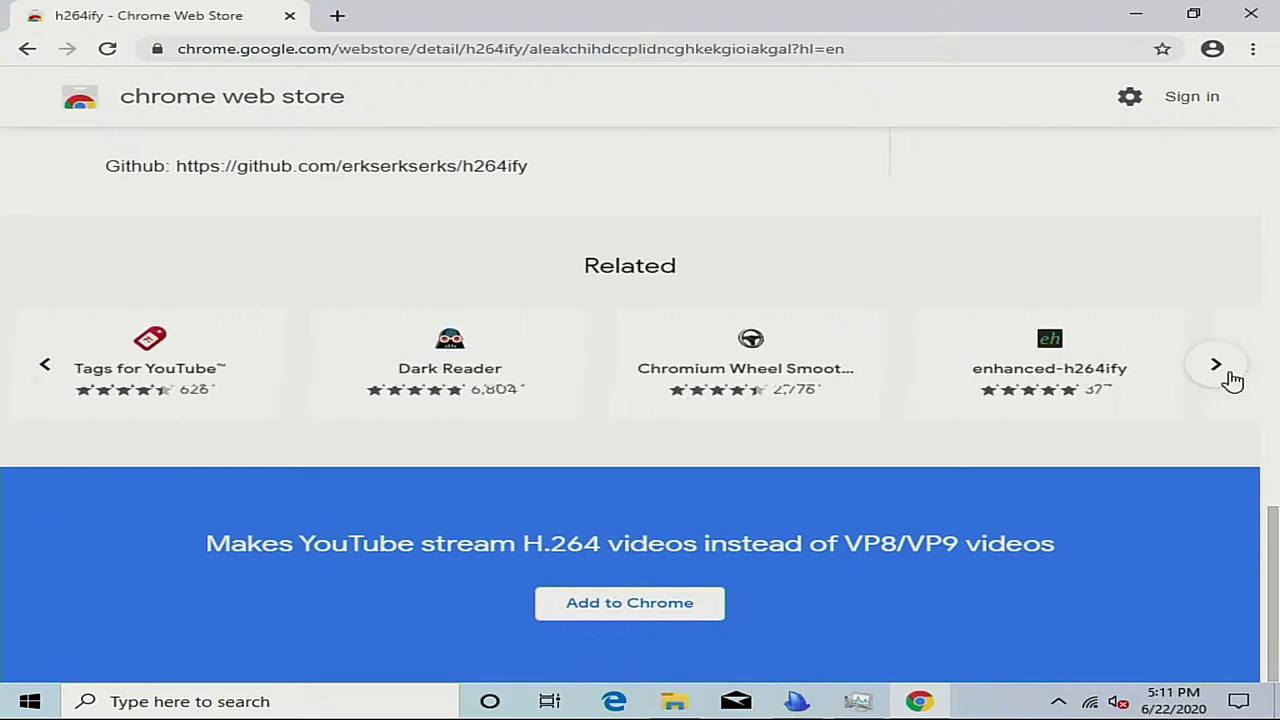
pyautogui.click(1232, 379)
pyautogui.click(1232, 379)
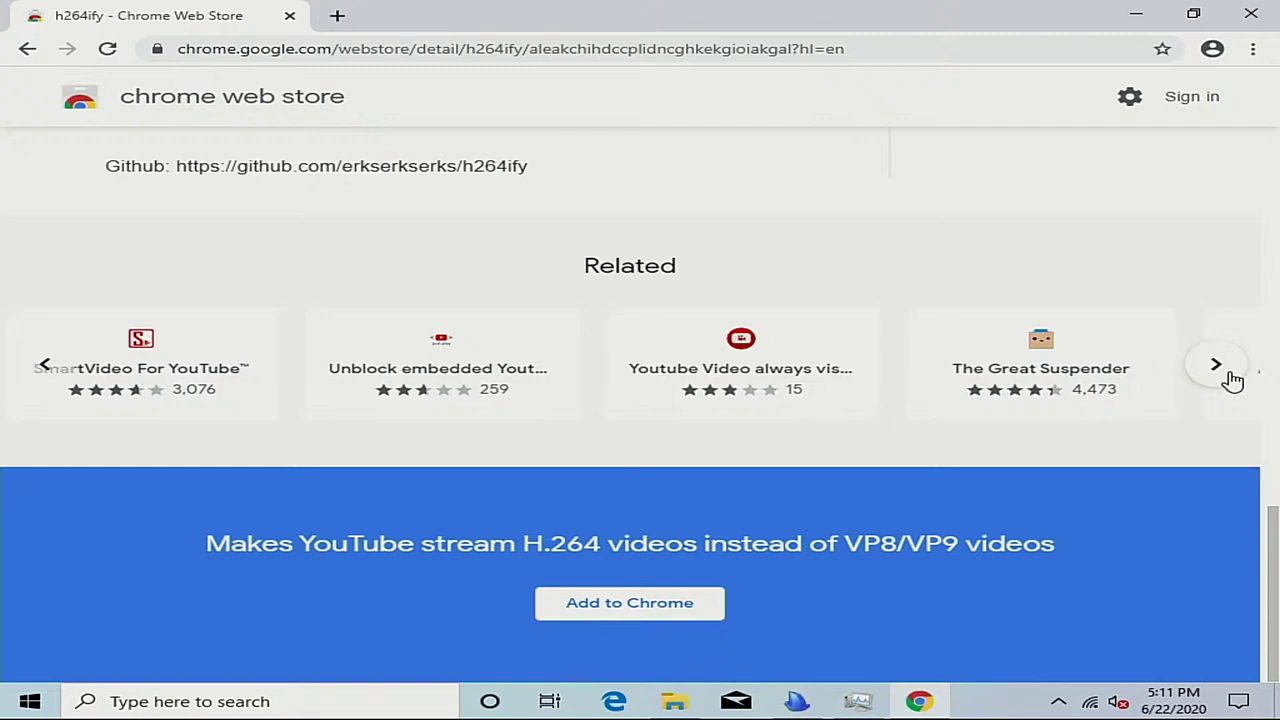
pyautogui.click(1232, 379)
pyautogui.click(1232, 379)
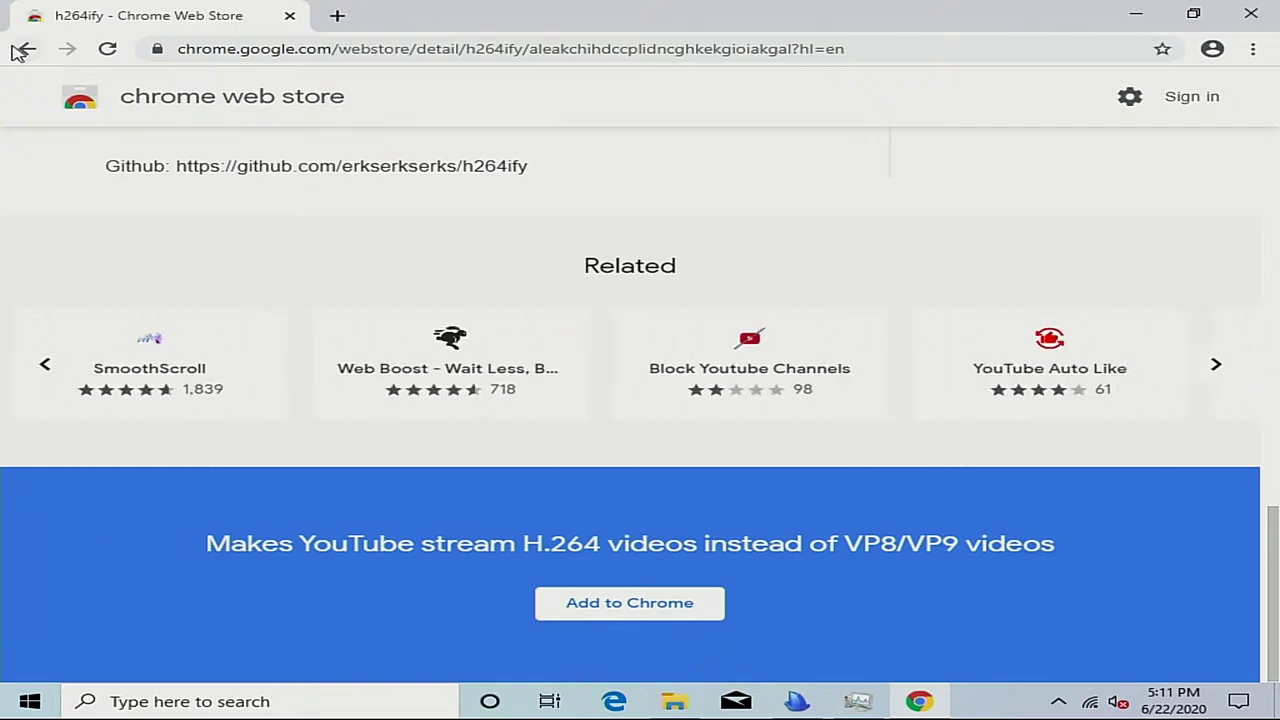
# Return to the Google results, search for enhanced h264ify, and open the enhanced-h264ify page in the Chrome Web Store
pyautogui.click(22, 49)
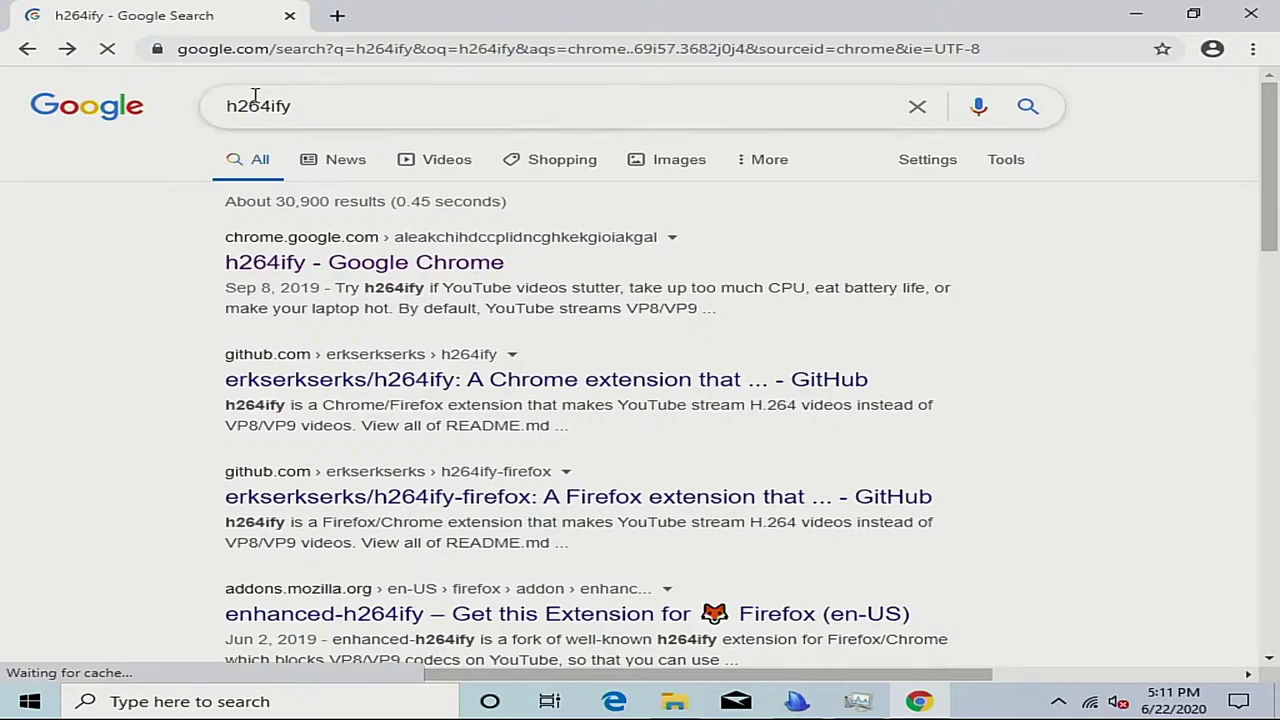
pyautogui.click(232, 106)
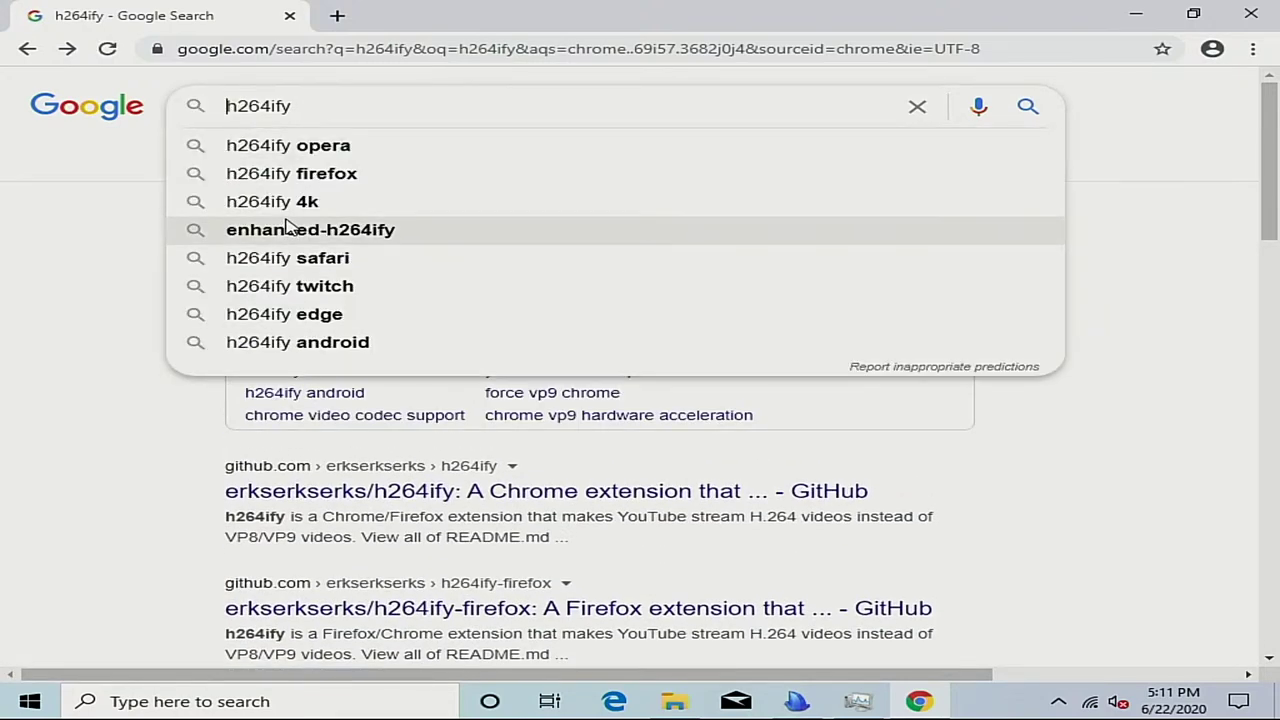
pyautogui.write('enha')
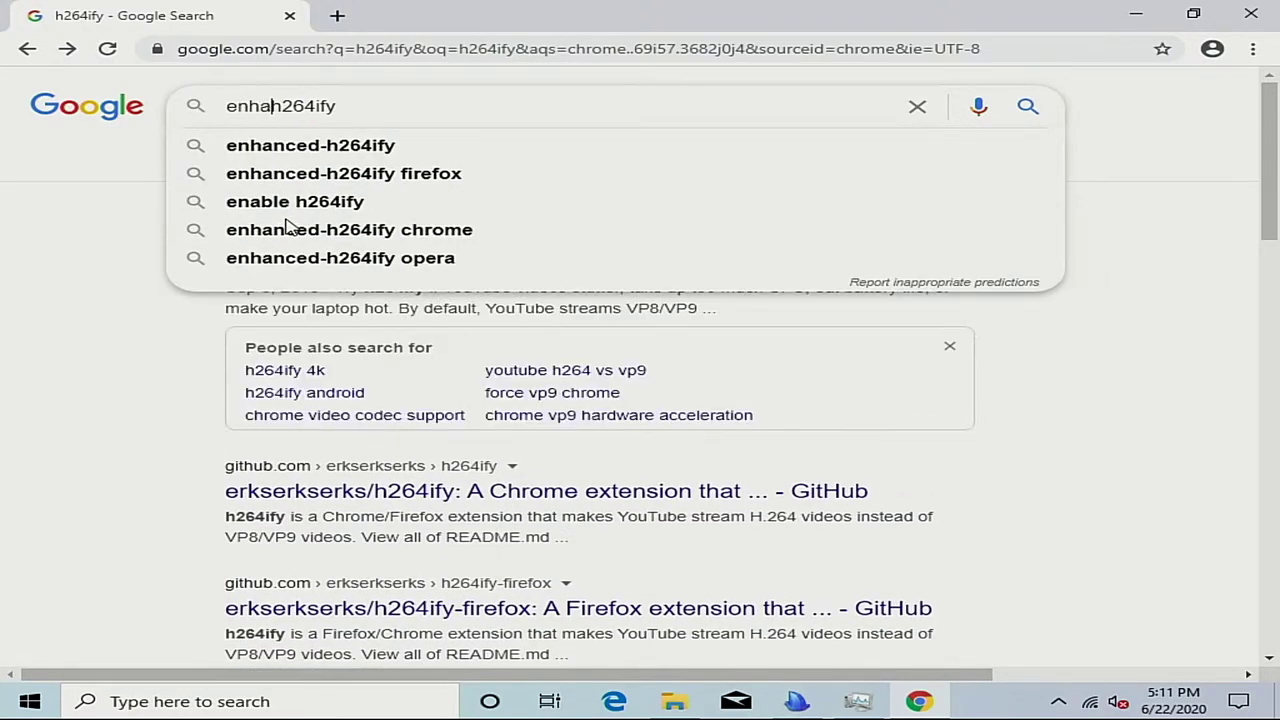
pyautogui.write('nced')
pyautogui.press('Return')
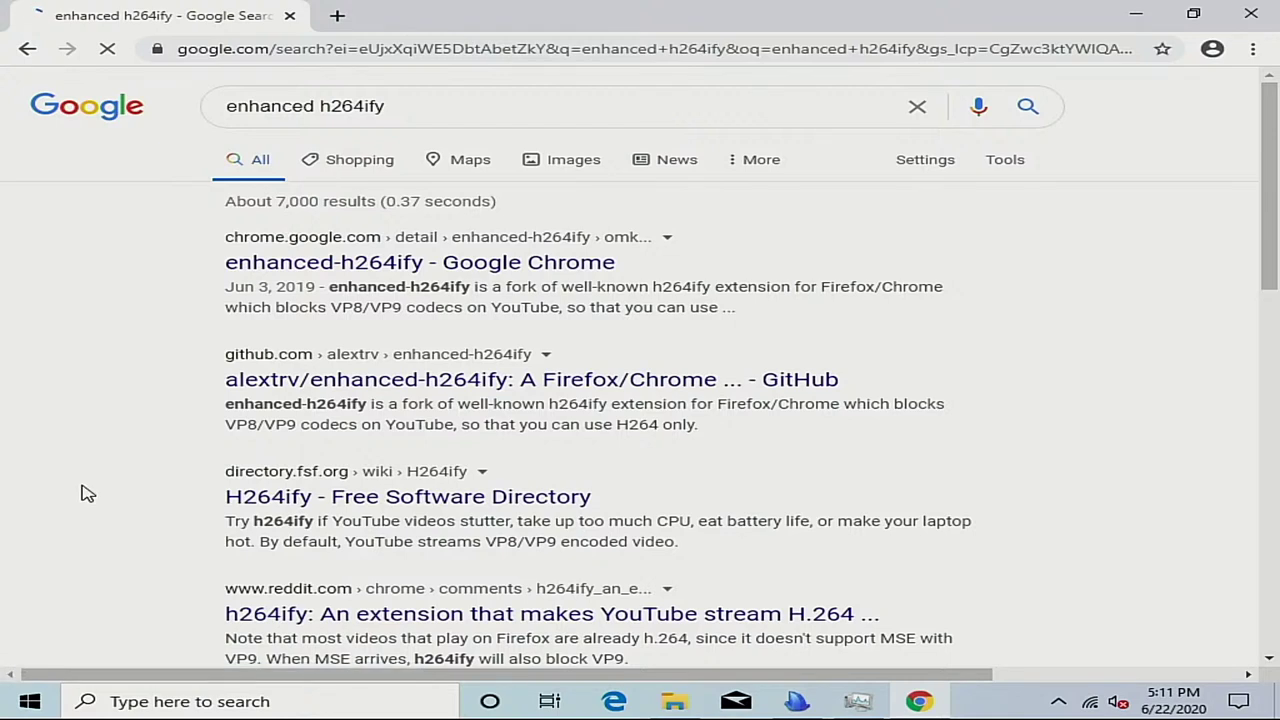
pyautogui.click(378, 266)
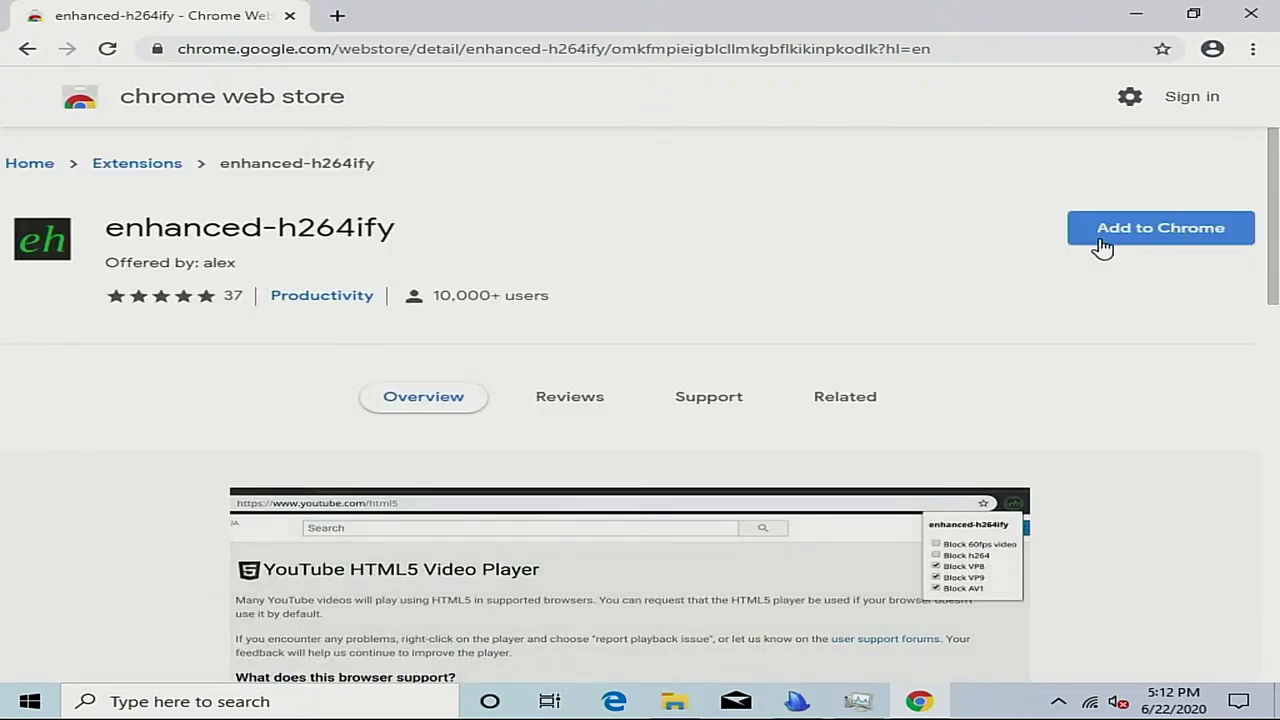
# Add the enhanced-h264ify extension to Chrome and have Block 60fps video enabled in its options
pyautogui.click(1103, 247)
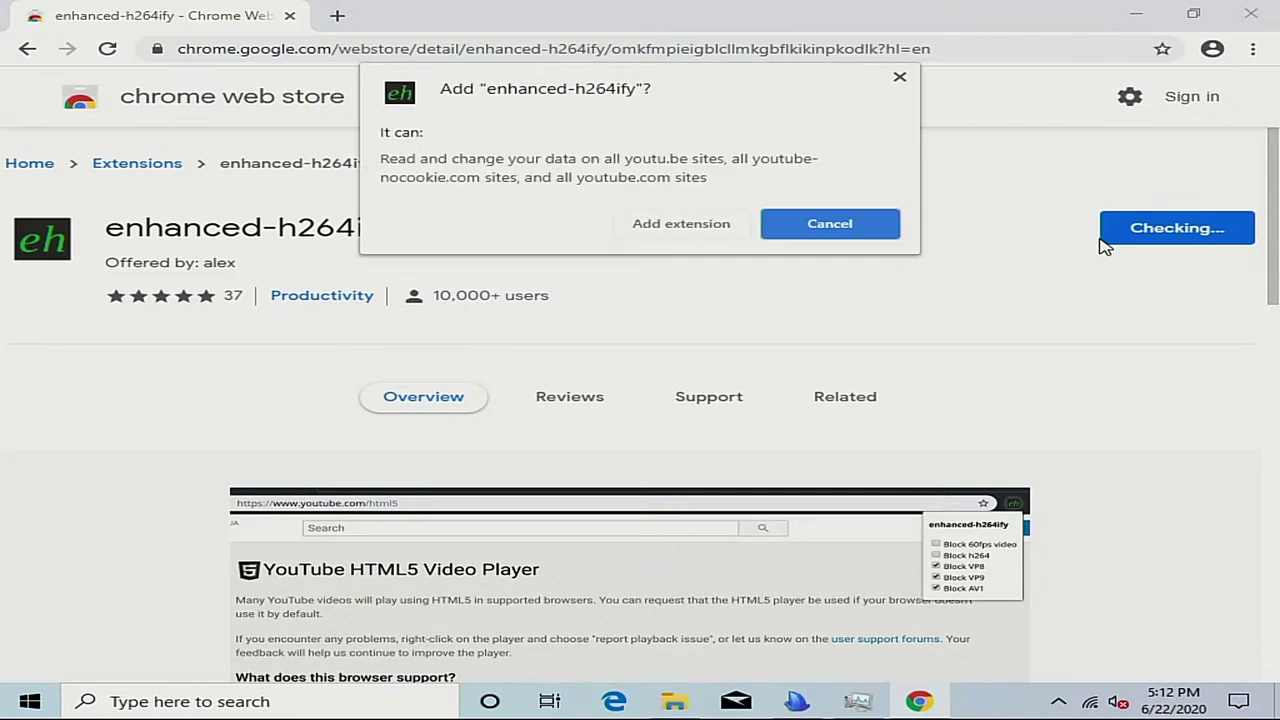
pyautogui.click(676, 224)
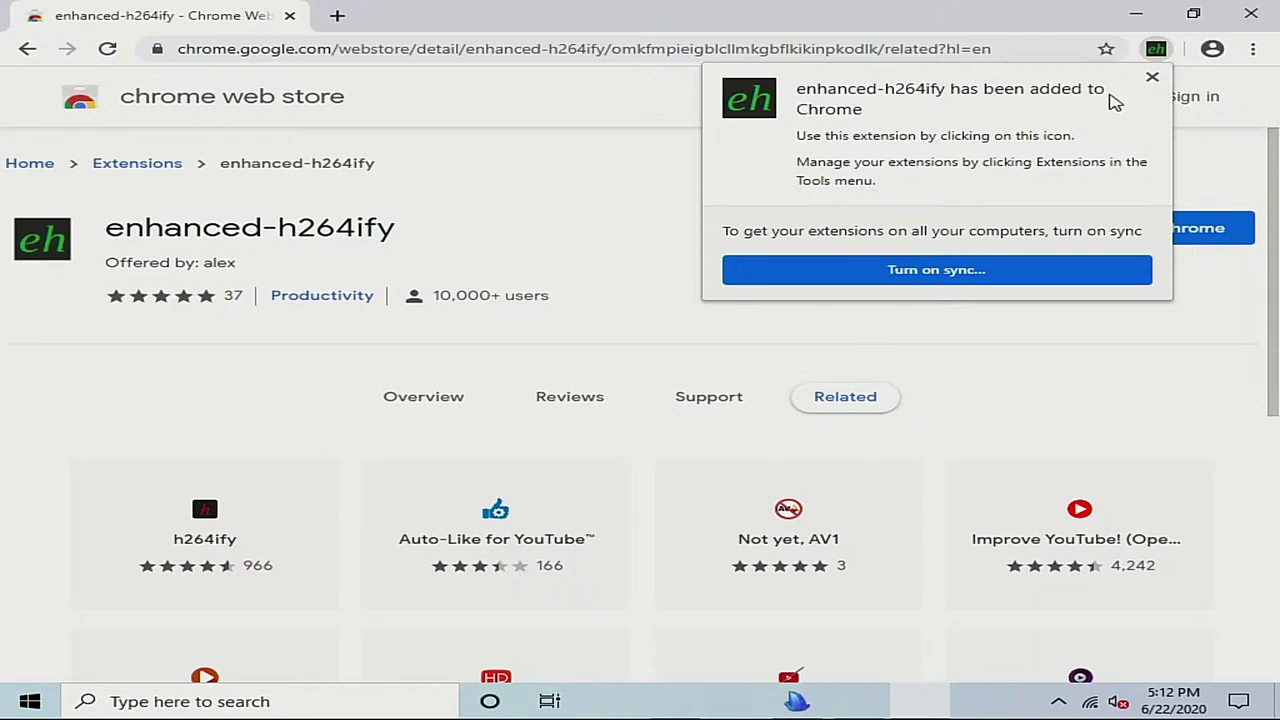
pyautogui.click(1152, 77)
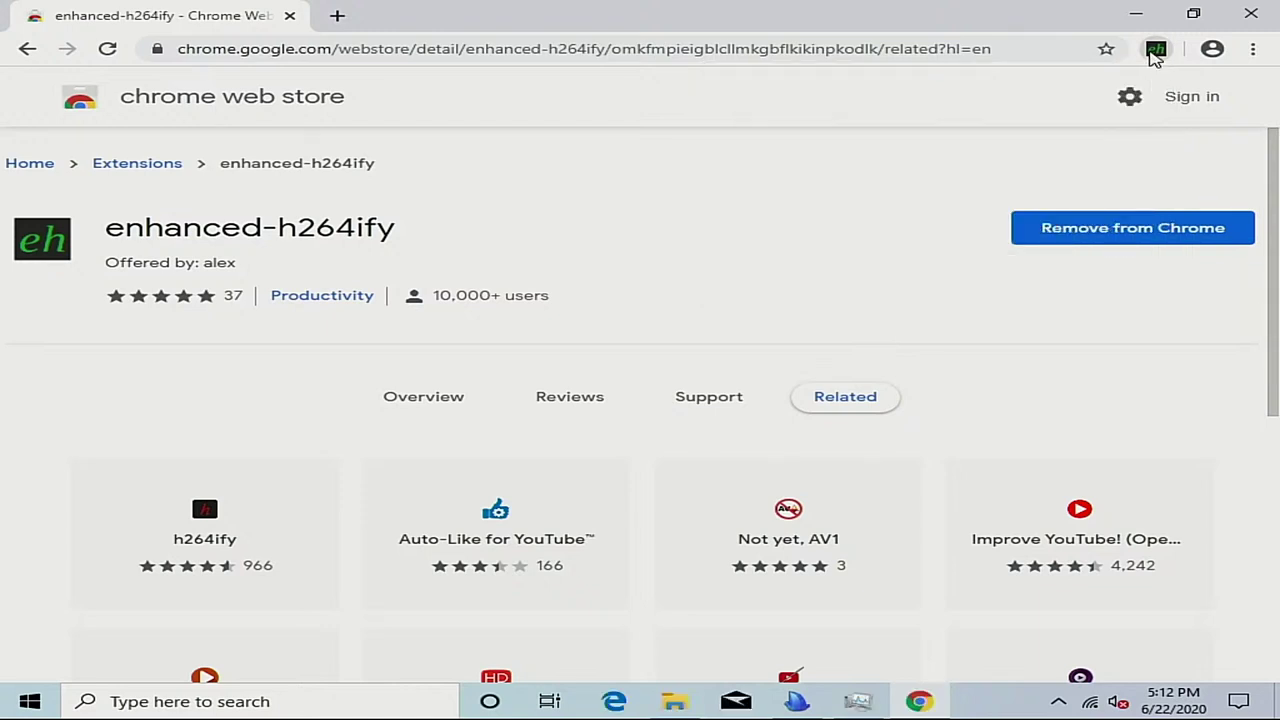
pyautogui.click(1155, 52)
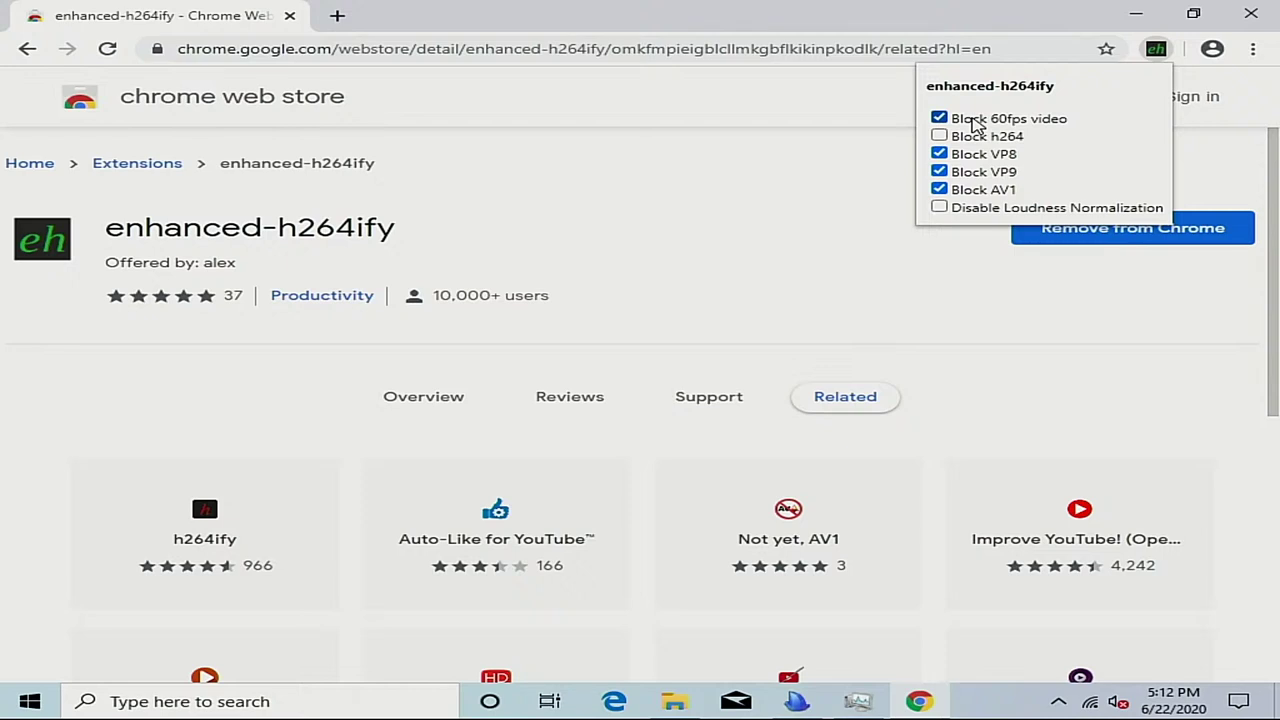
pyautogui.click(658, 277)
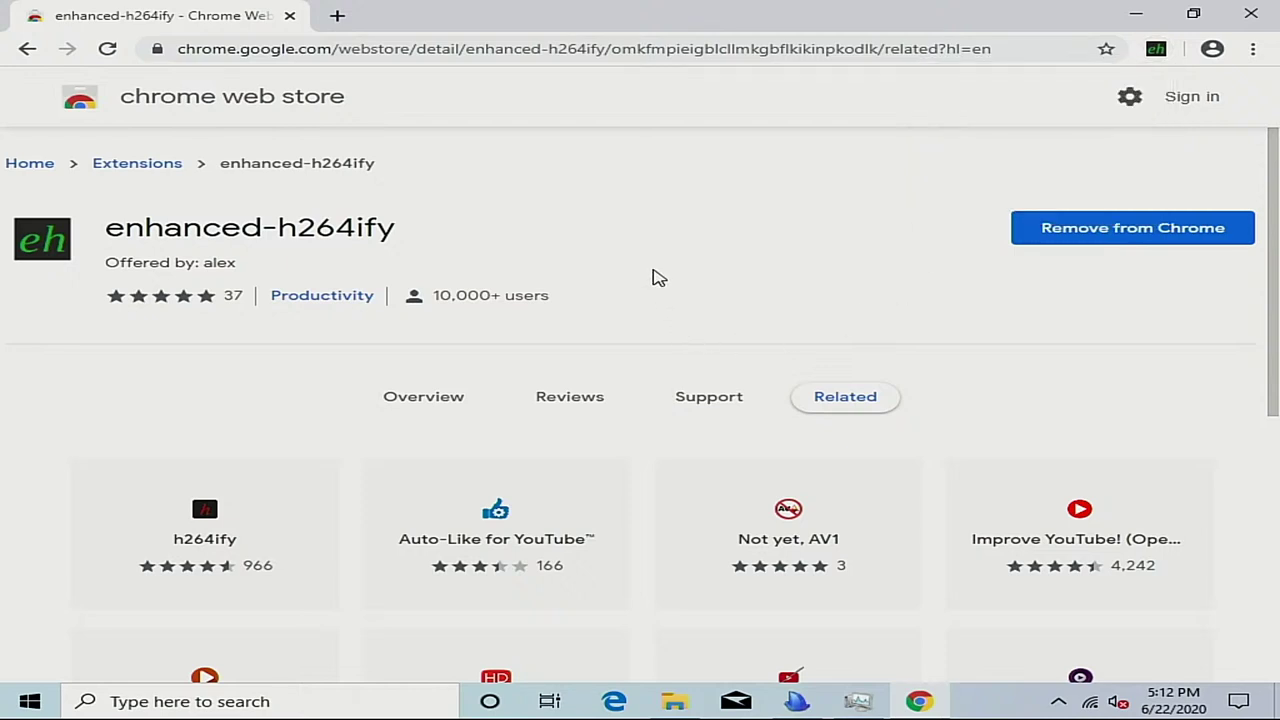
# Switch to the Ninite installer and review the installation status of all listed applications
pyautogui.click(793, 699)
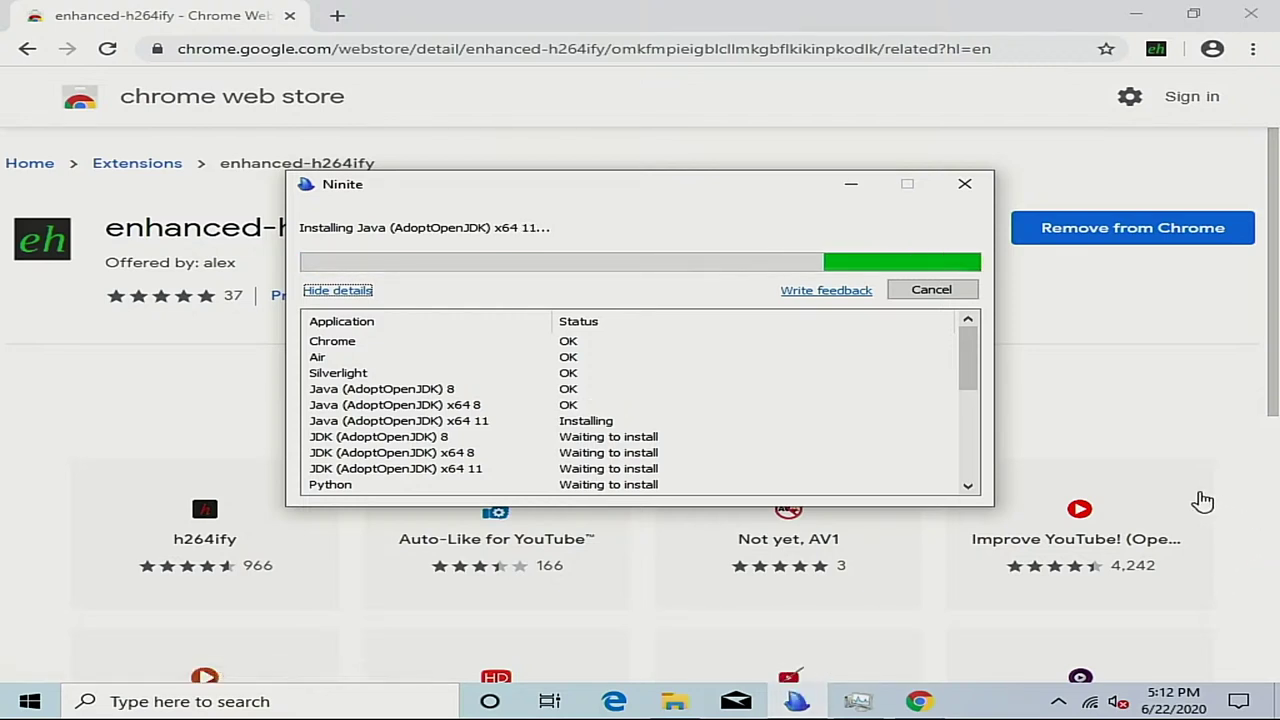
pyautogui.scroll(-3, 860, 428)
pyautogui.scroll(-2, 855, 430)
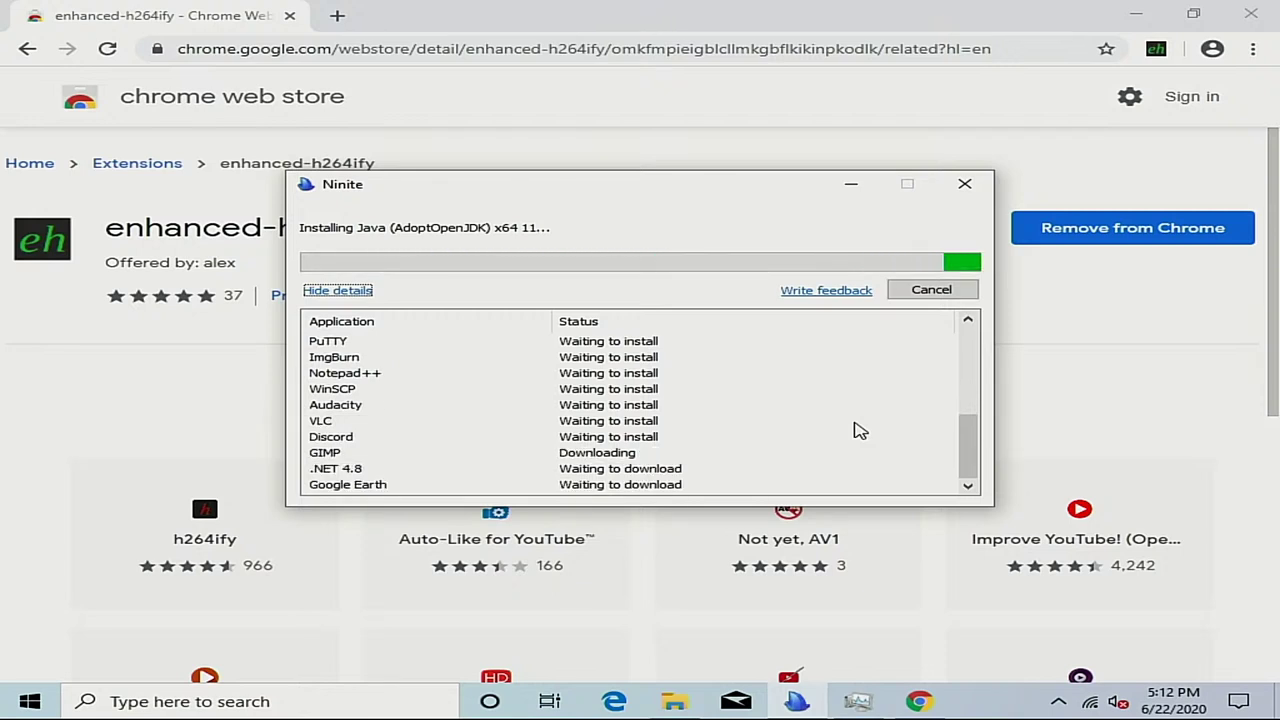
pyautogui.scroll(-5, 857, 430)
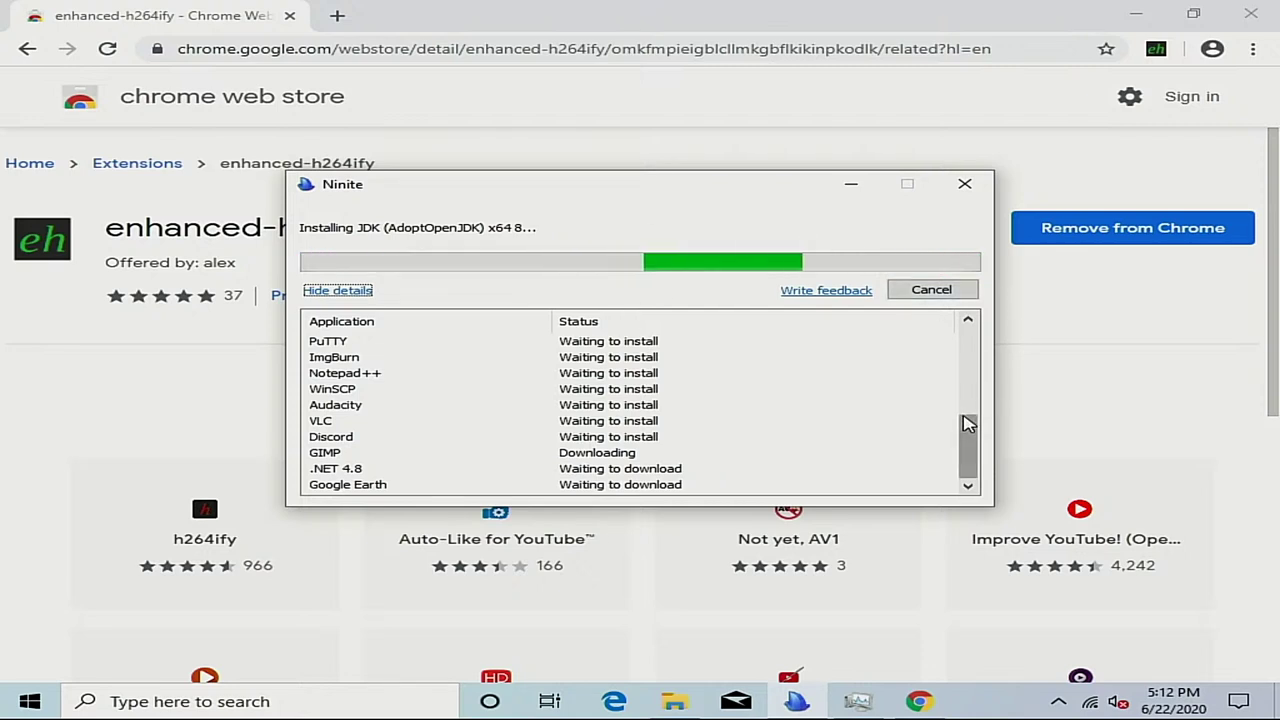
pyautogui.moveTo(968, 424); pyautogui.dragTo(931, 429)
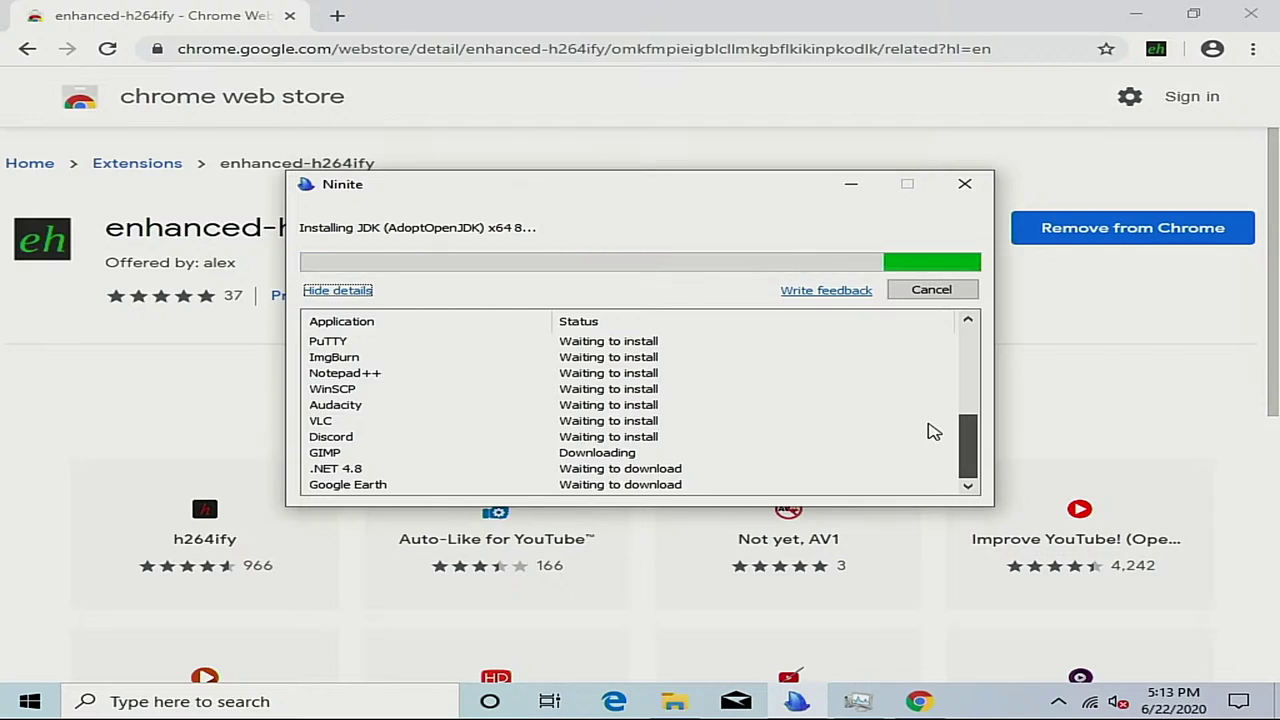
pyautogui.scroll(5, 930, 430)
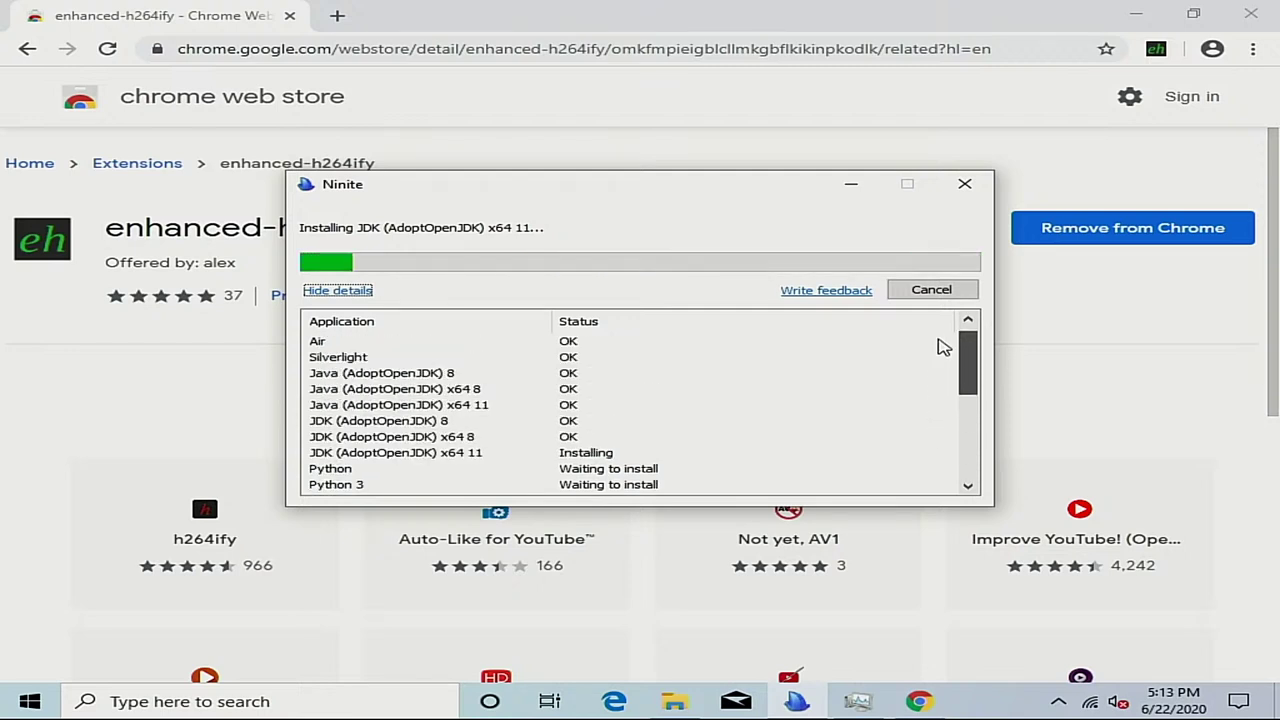
pyautogui.scroll(1, 940, 338)
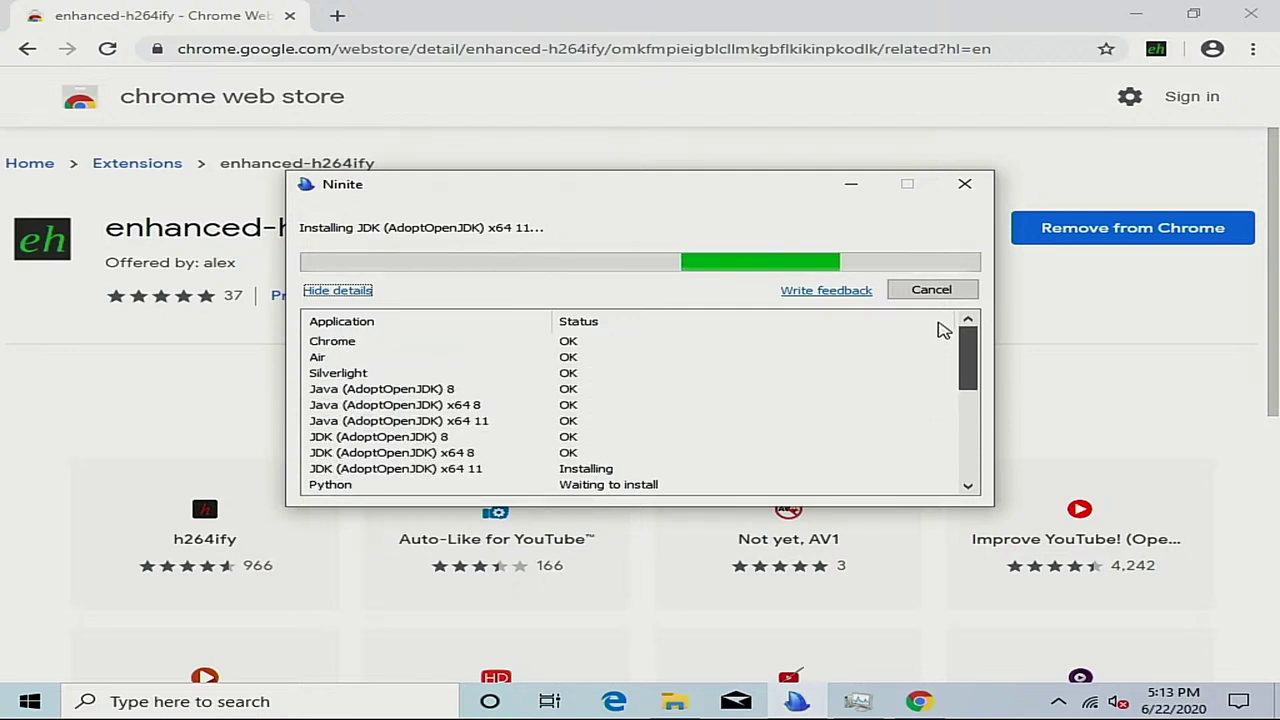
pyautogui.scroll(-4, 910, 380)
pyautogui.scroll(2, 900, 364)
pyautogui.scroll(1, 900, 360)
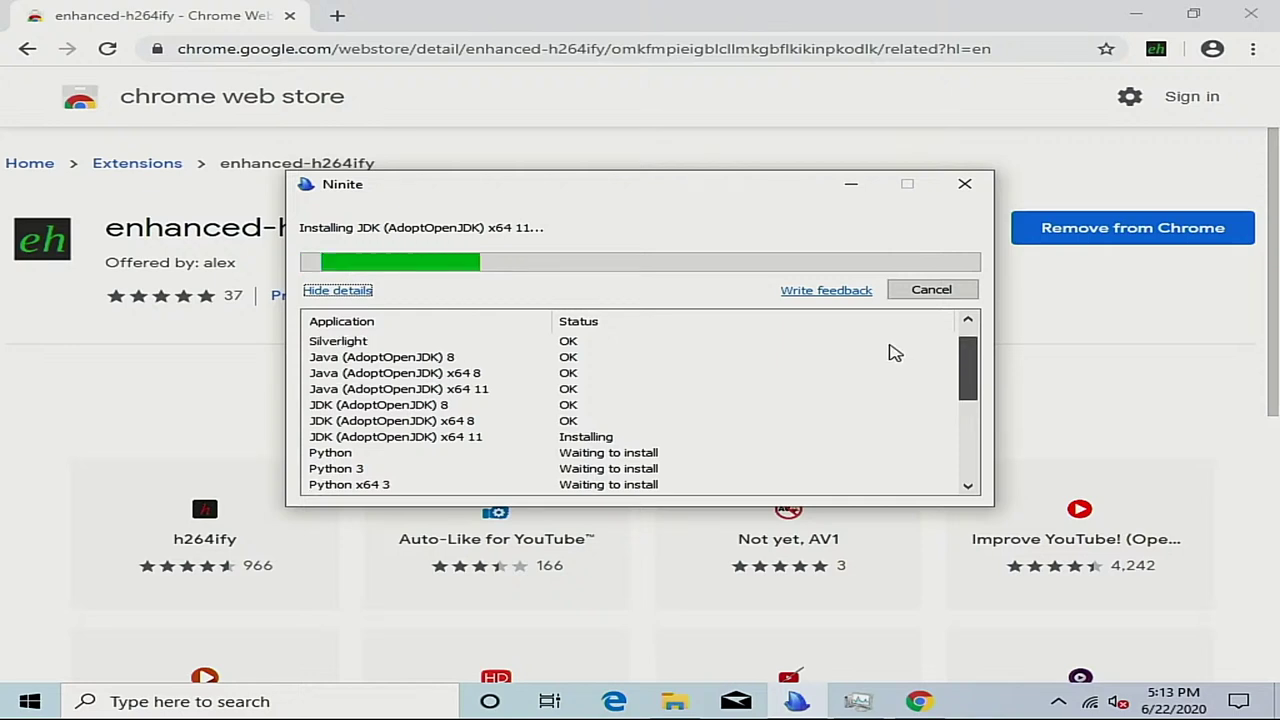
pyautogui.scroll(2, 894, 337)
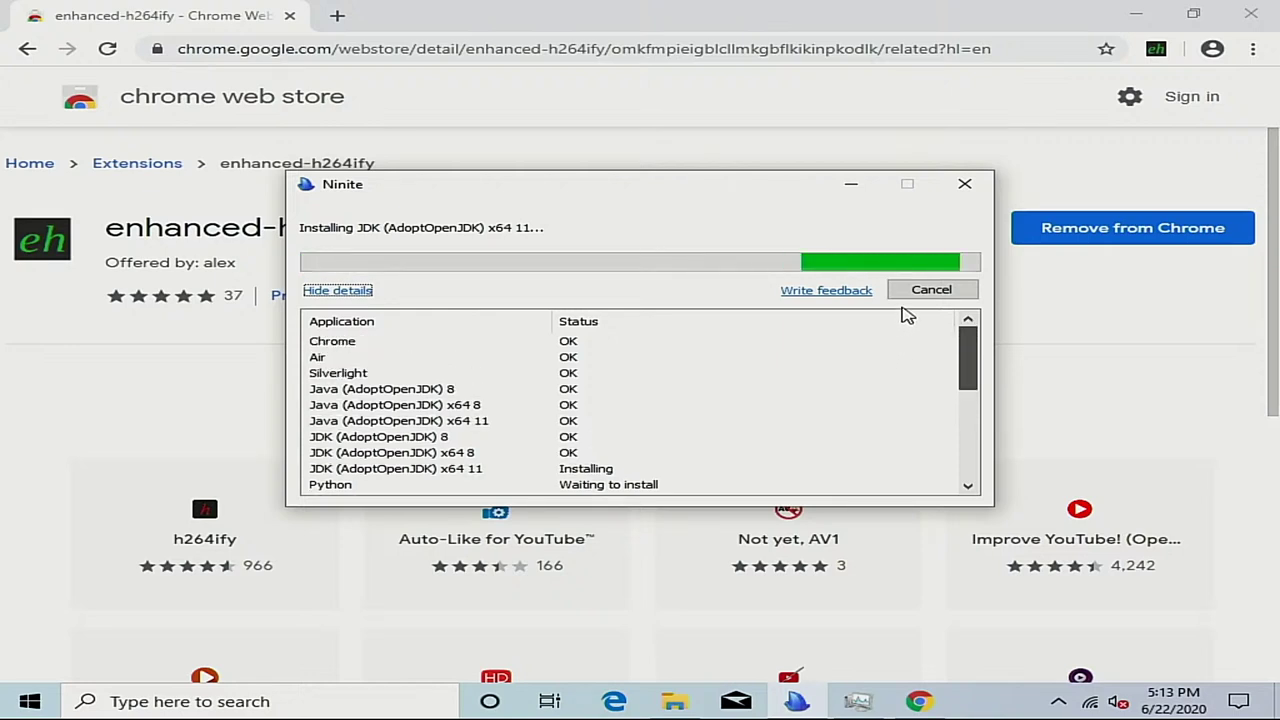
pyautogui.scroll(-5, 889, 366)
pyautogui.scroll(2, 823, 402)
pyautogui.scroll(3, 837, 386)
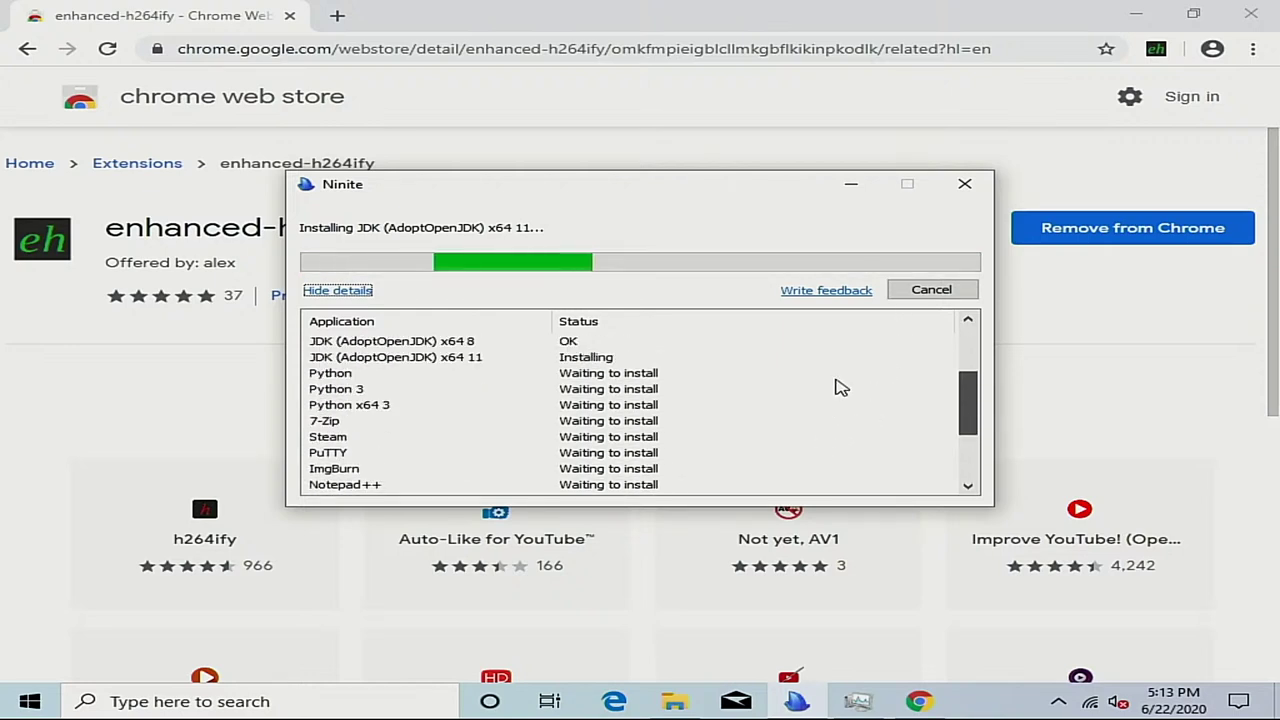
pyautogui.scroll(-7, 831, 440)
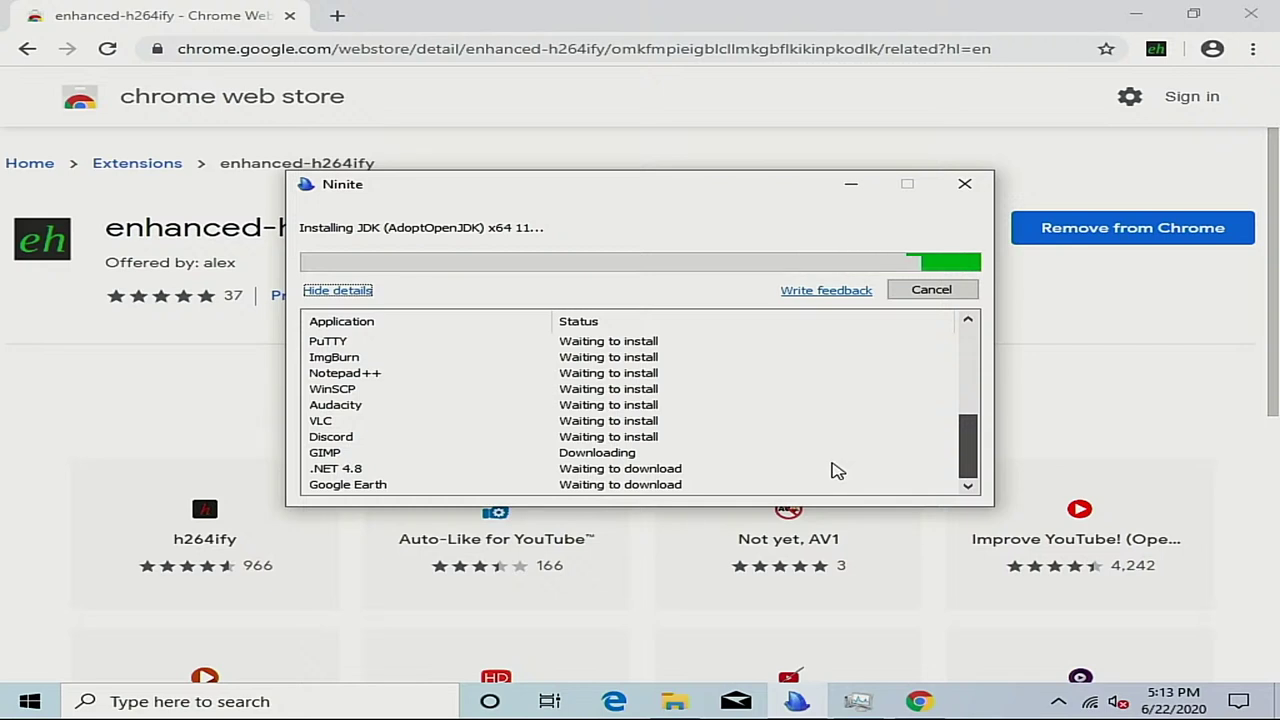
# Return to Chrome and load geforce.com in place of the extension's store page
pyautogui.click(434, 22)
pyautogui.click(512, 50)
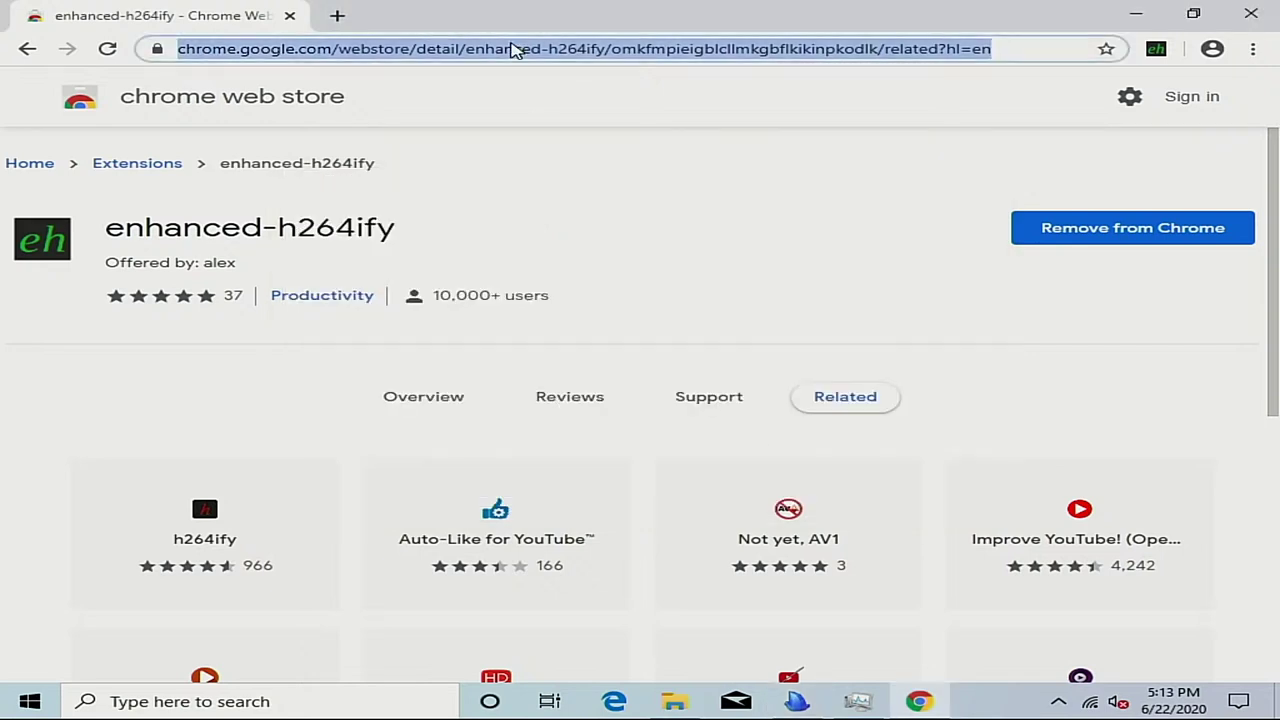
pyautogui.write('geforce.com')
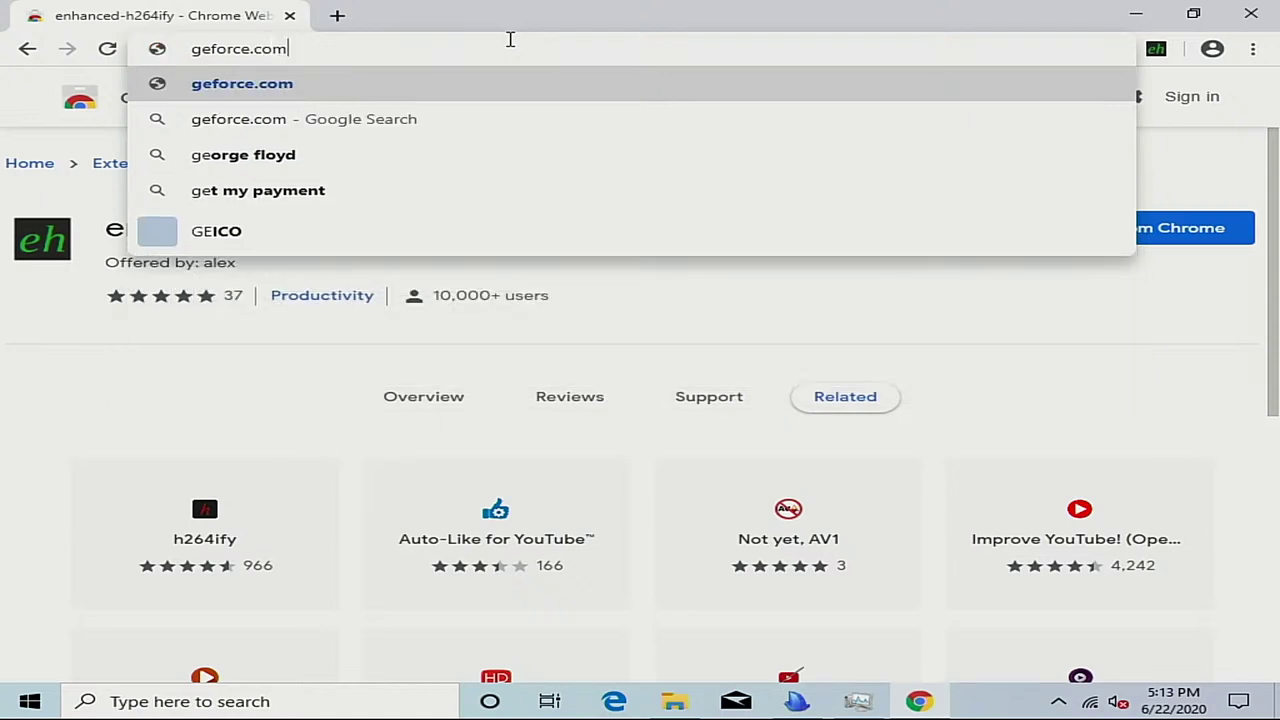
pyautogui.press('Return')
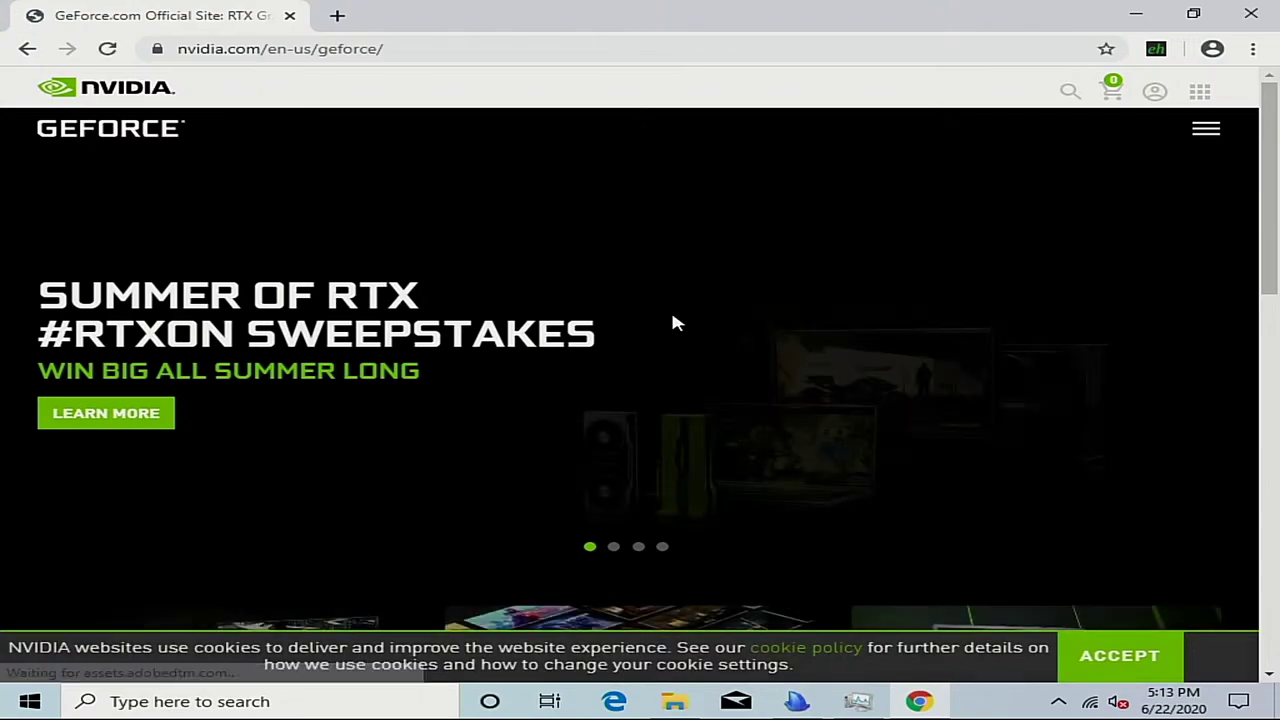
# Look over the GeForce home page and open the site's Drivers page
pyautogui.scroll(-3, 672, 321)
pyautogui.scroll(-3, 672, 320)
pyautogui.scroll(7, 672, 320)
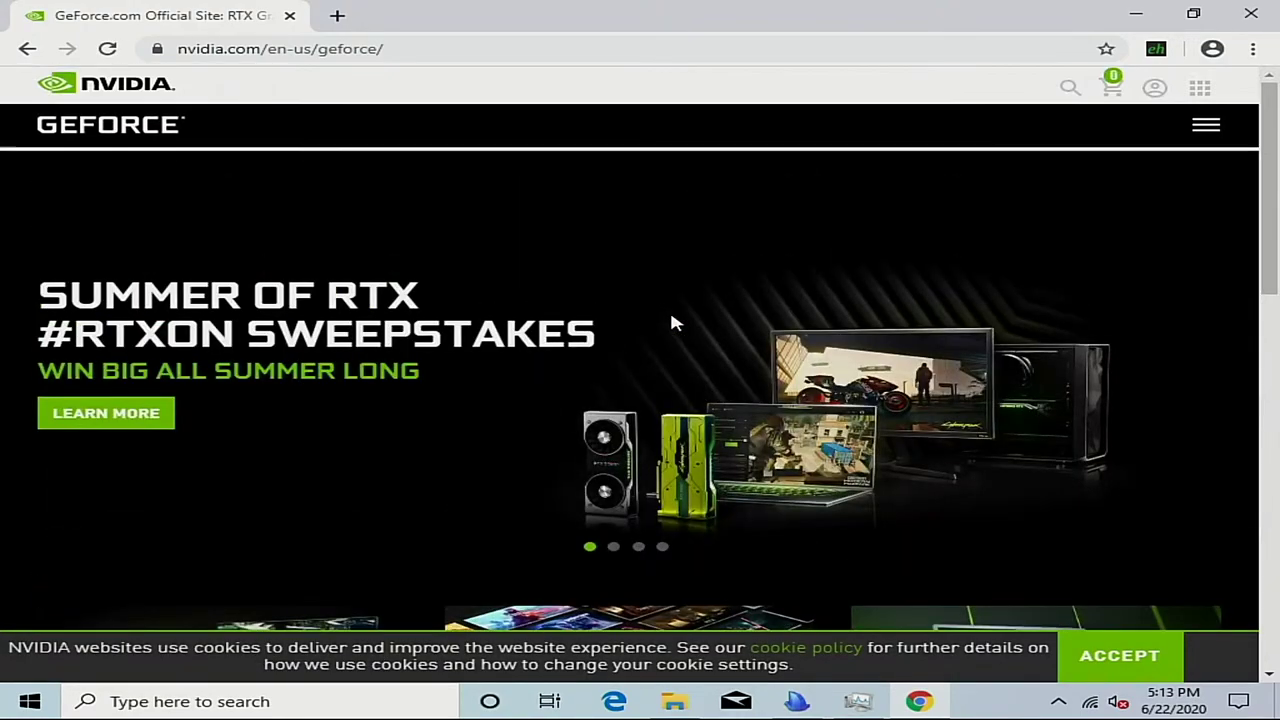
pyautogui.scroll(-3, 671, 318)
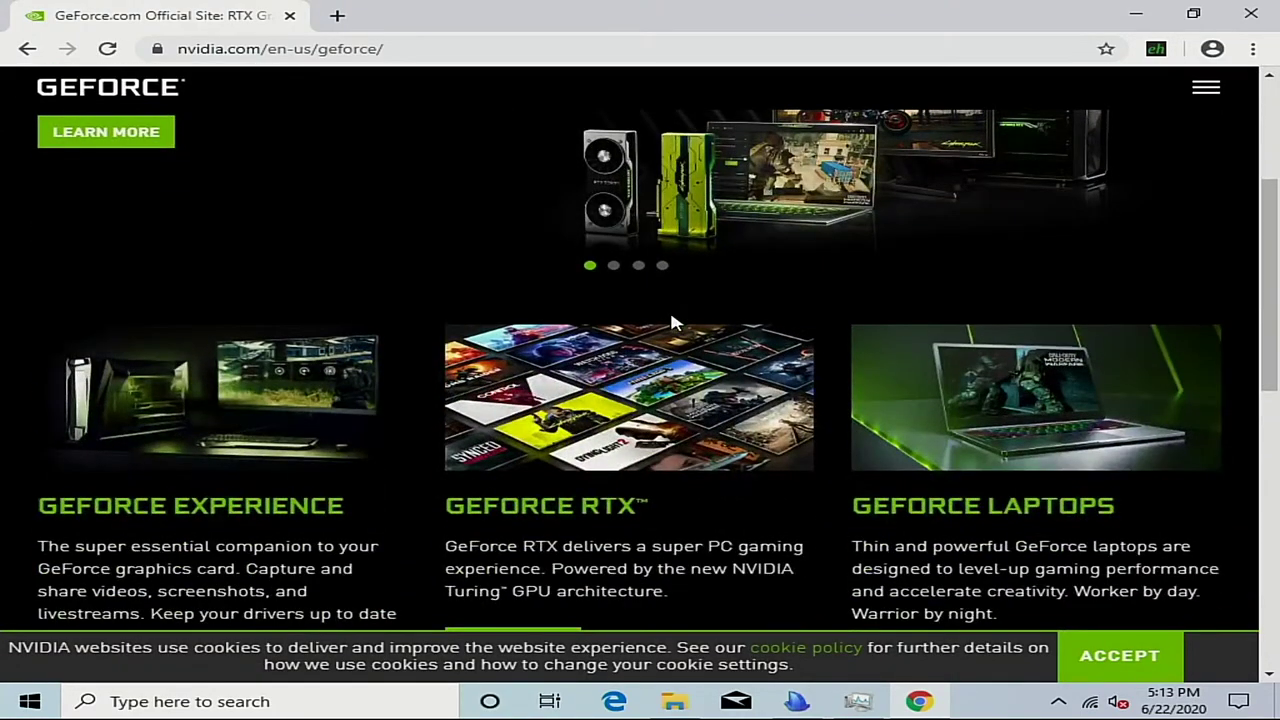
pyautogui.scroll(1, 669, 318)
pyautogui.scroll(2, 672, 320)
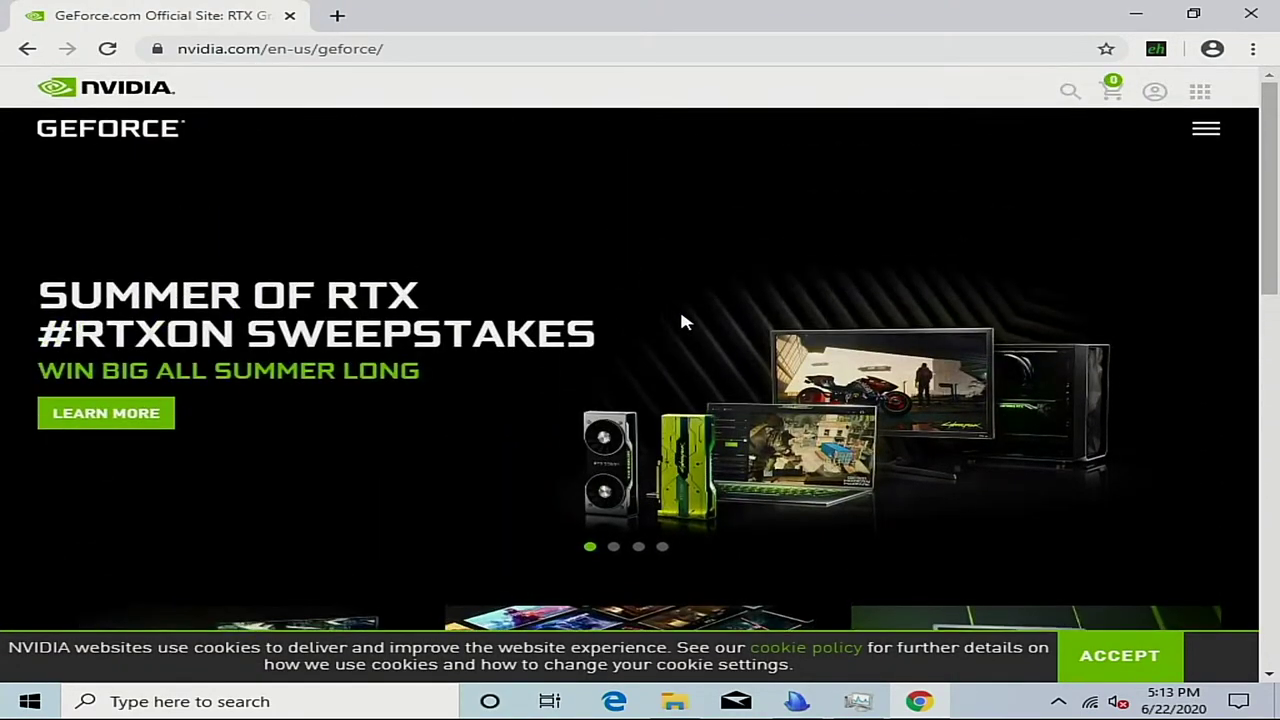
pyautogui.click(1206, 128)
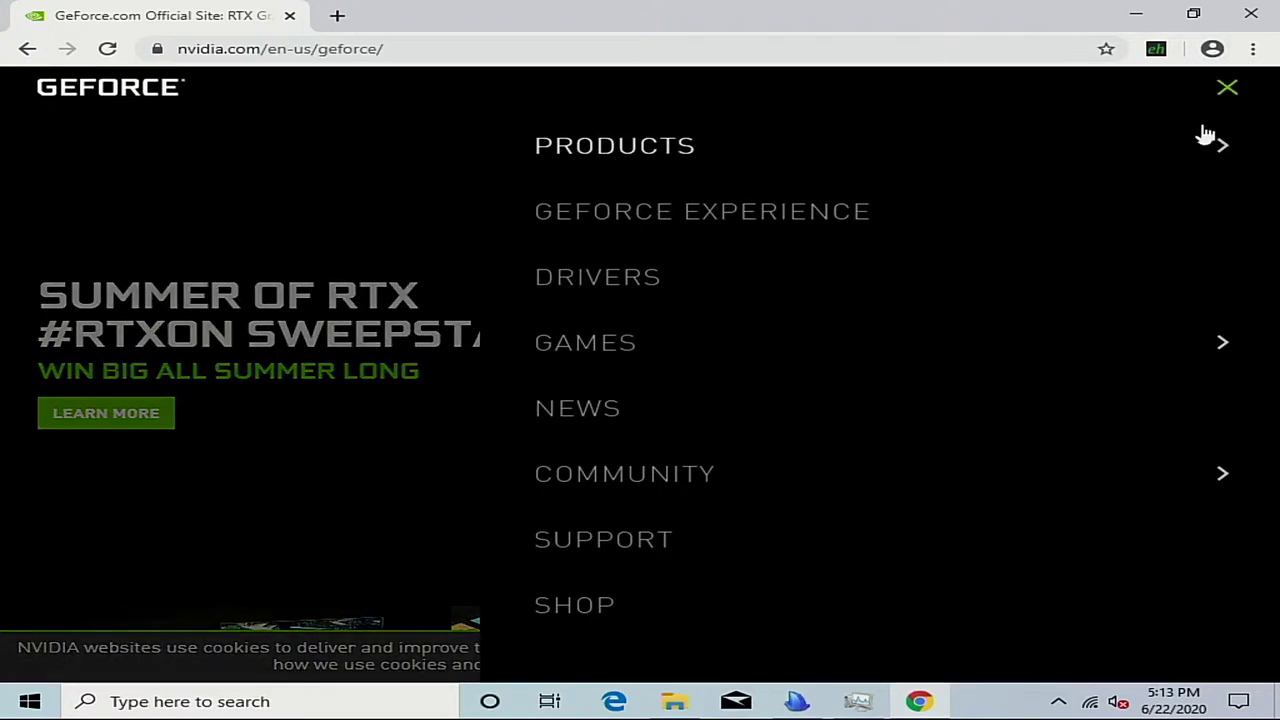
pyautogui.click(650, 276)
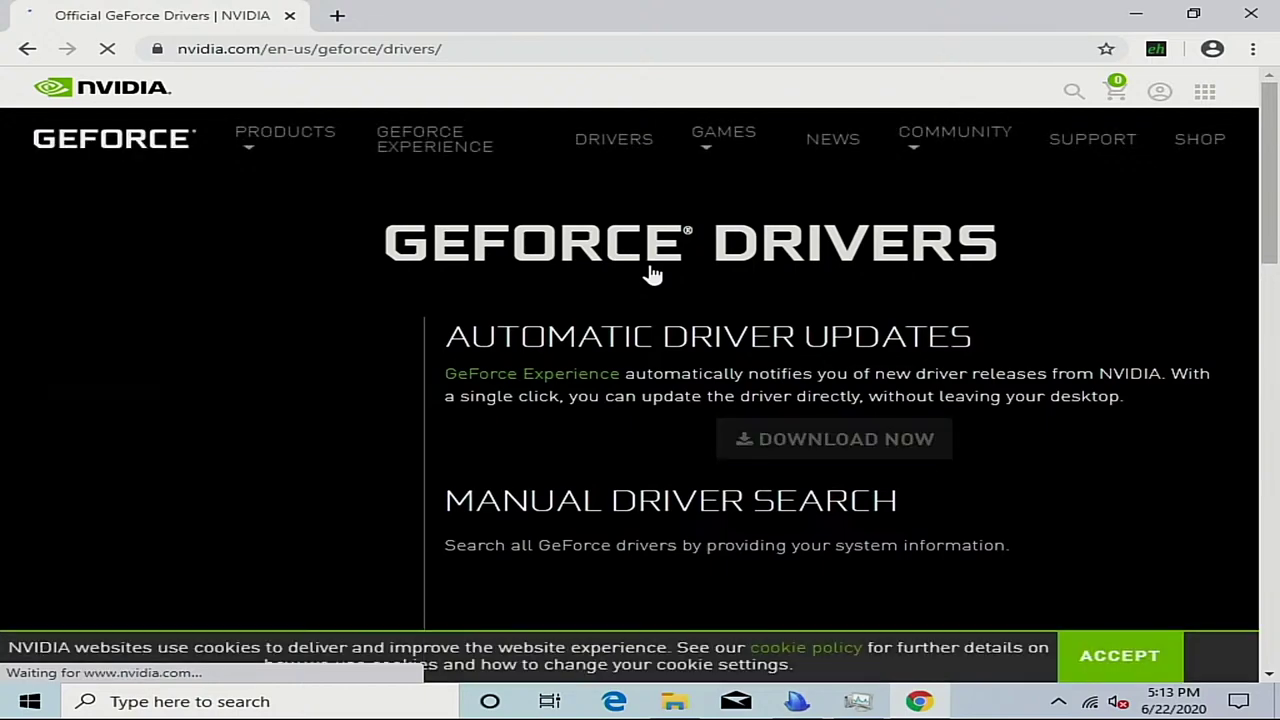
# In the manual driver search, keep GeForce as the product type and set the product series to GeForce 700 Series
pyautogui.scroll(-4, 632, 370)
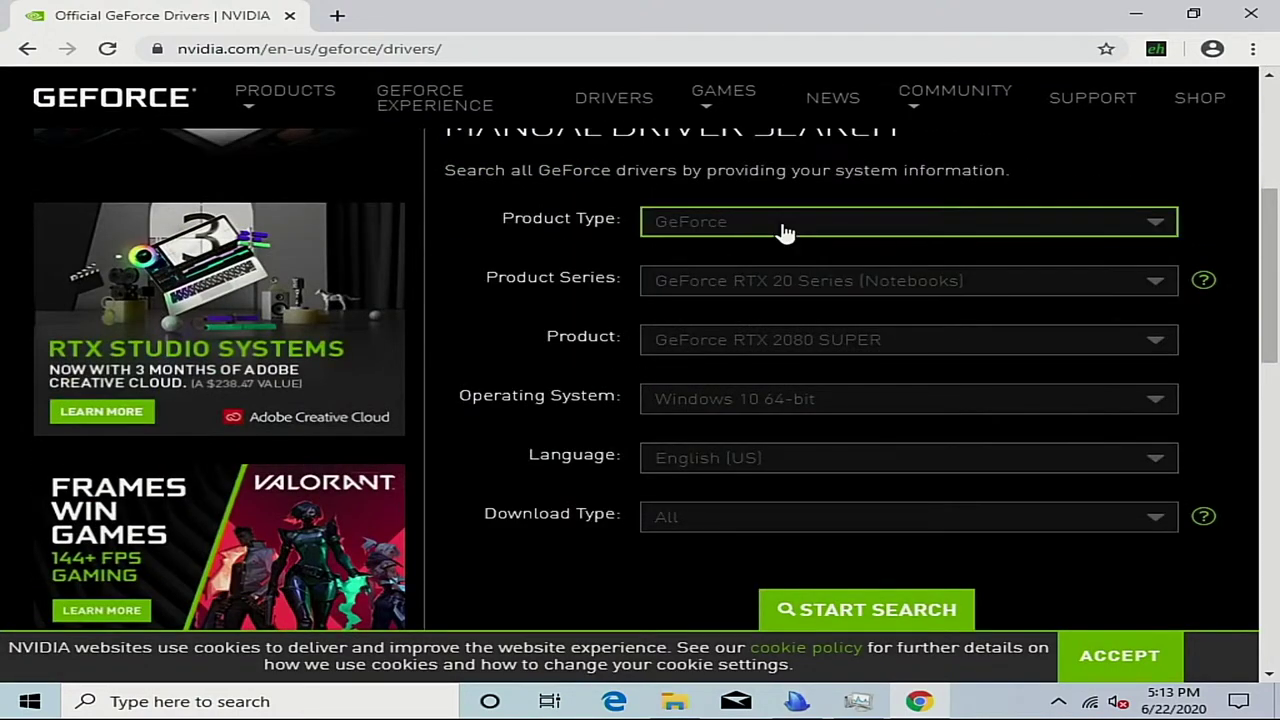
pyautogui.click(785, 232)
pyautogui.click(769, 280)
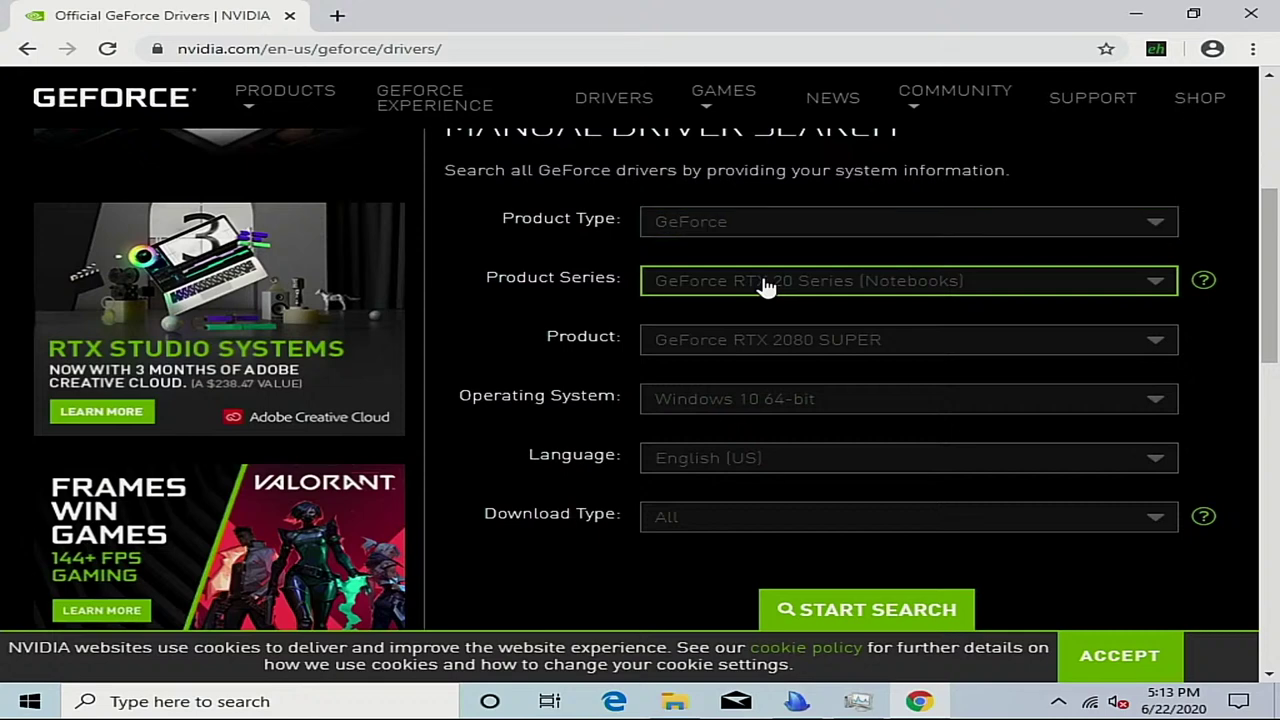
pyautogui.click(766, 285)
pyautogui.scroll(-2, 740, 445)
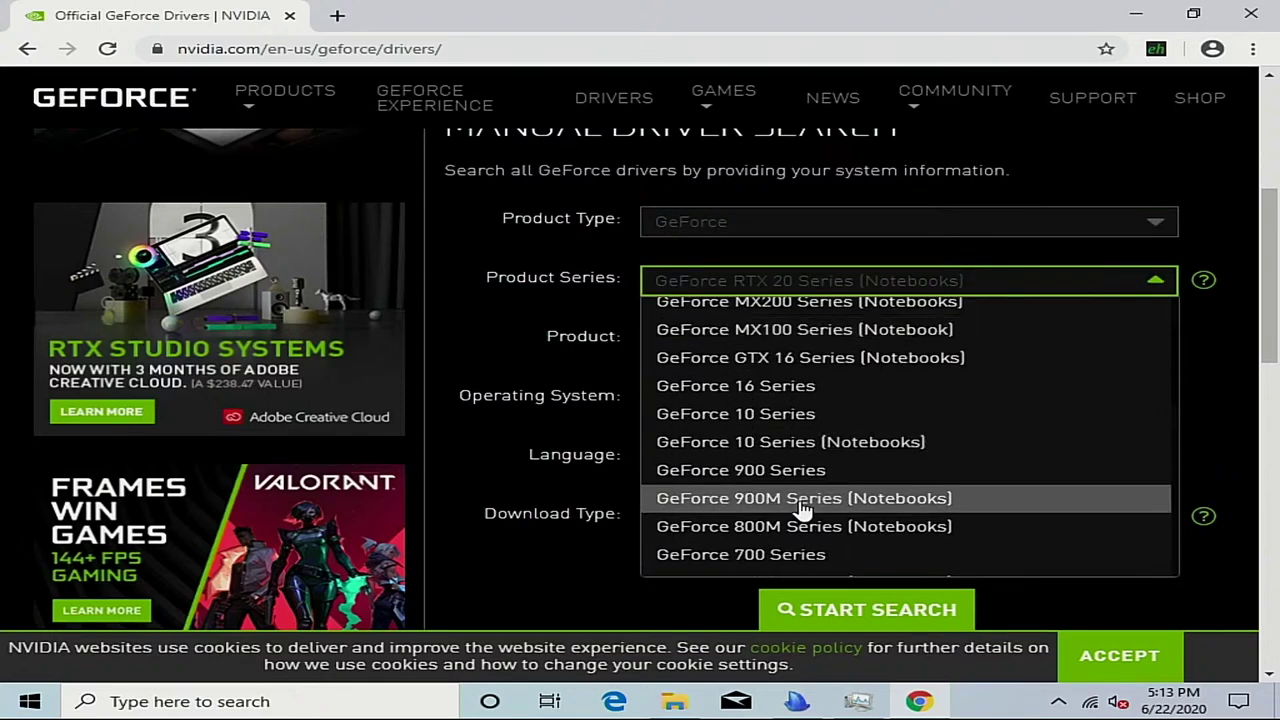
pyautogui.click(785, 554)
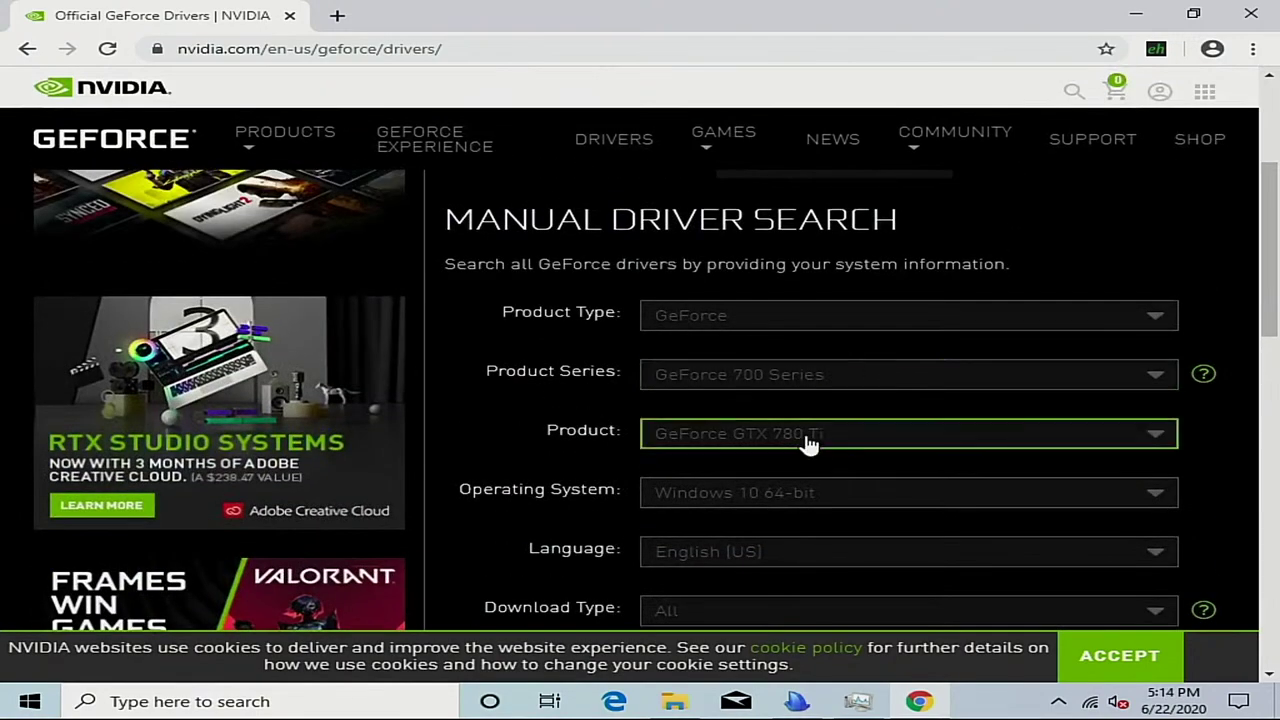
# Set the product in the manual driver search to GeForce GT 710
pyautogui.click(810, 440)
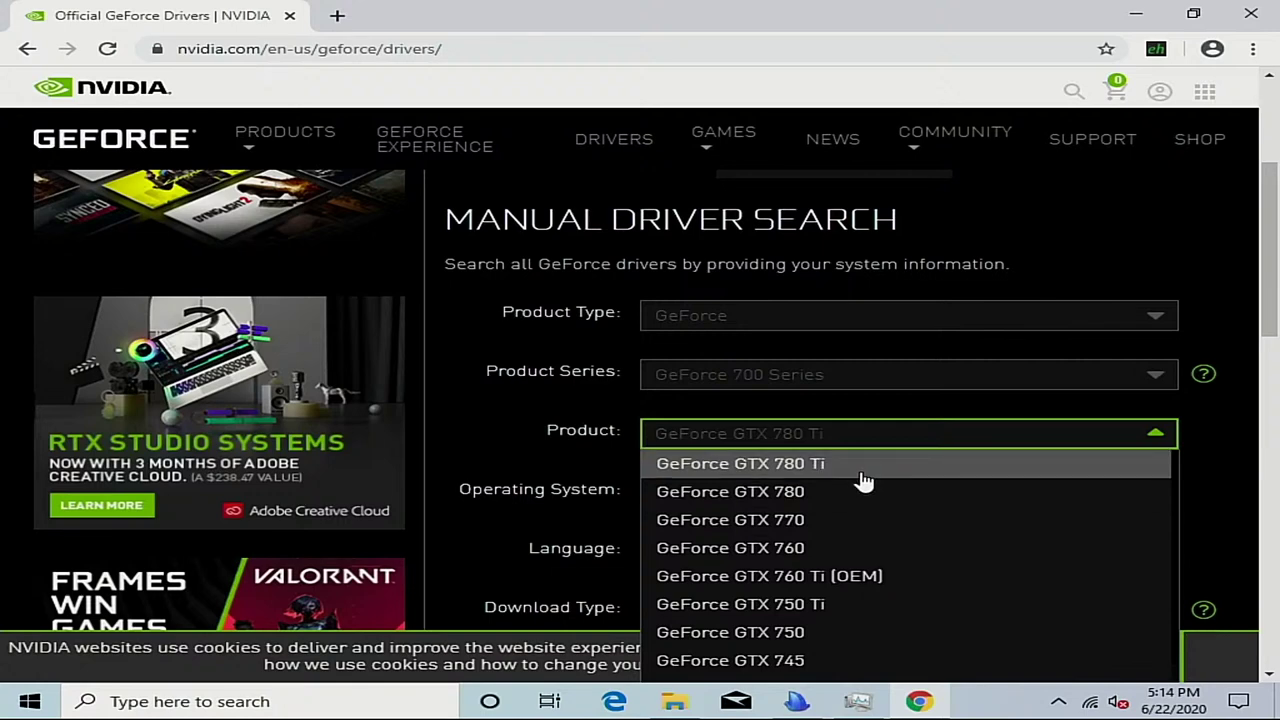
pyautogui.scroll(-1, 863, 481)
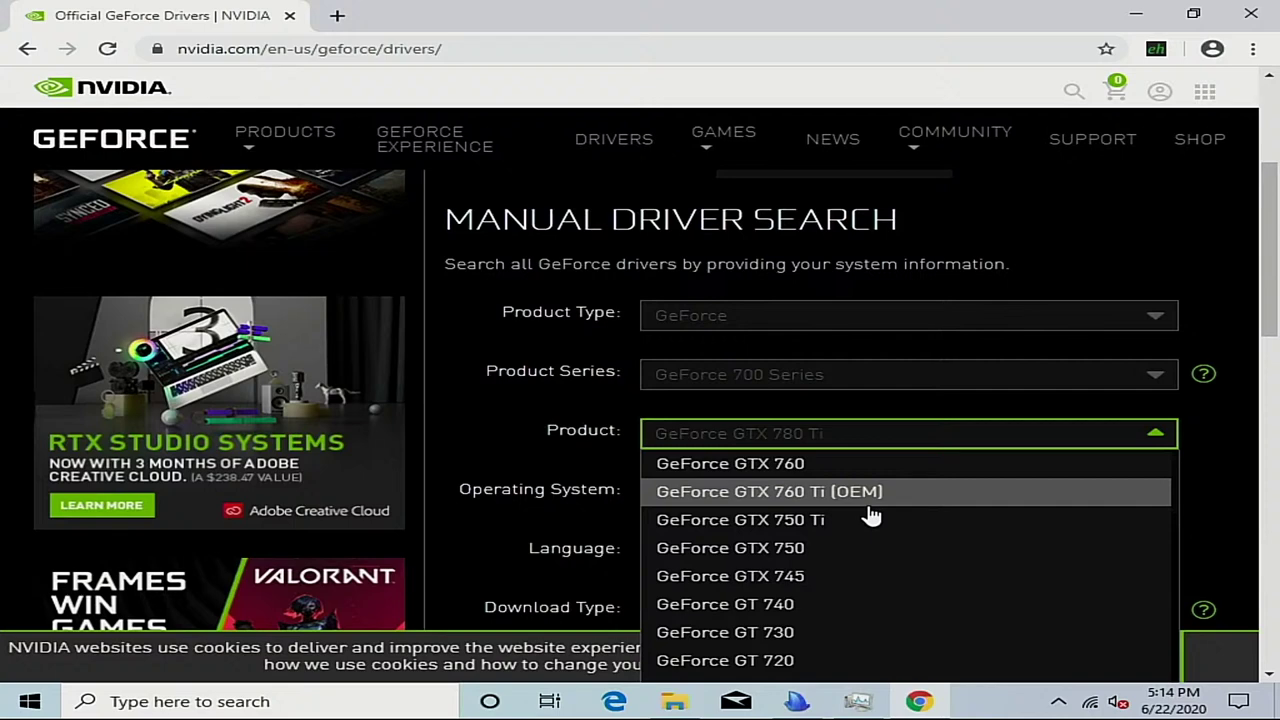
pyautogui.scroll(-1, 870, 515)
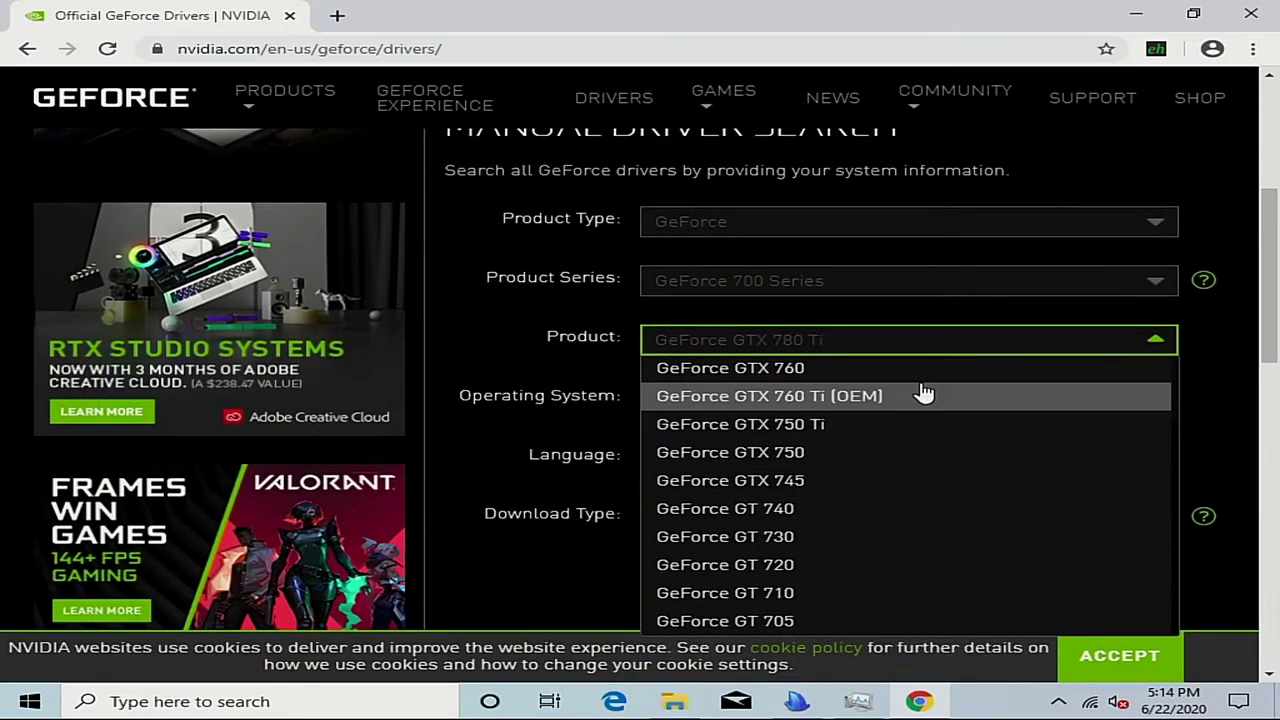
pyautogui.scroll(-3, 849, 569)
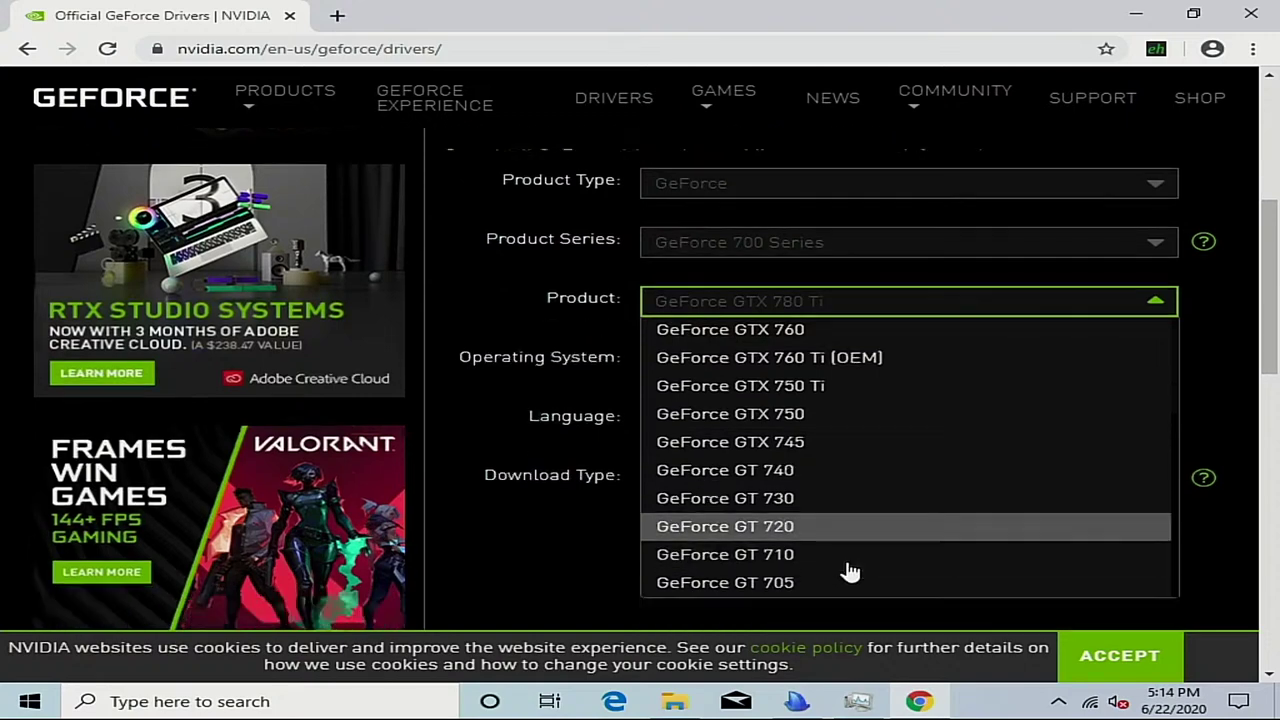
pyautogui.click(847, 311)
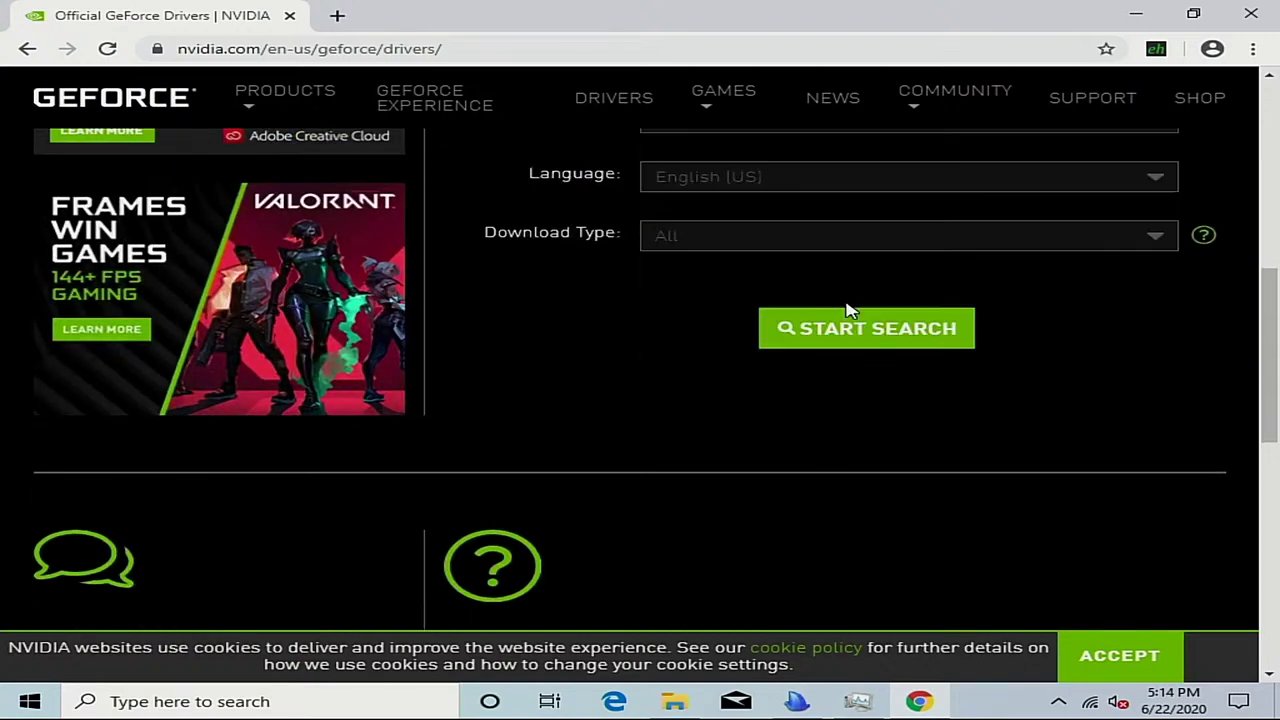
# Keep Windows 10 64-bit and download type All in the manual driver search, and run the search
pyautogui.scroll(2, 847, 311)
pyautogui.click(847, 311)
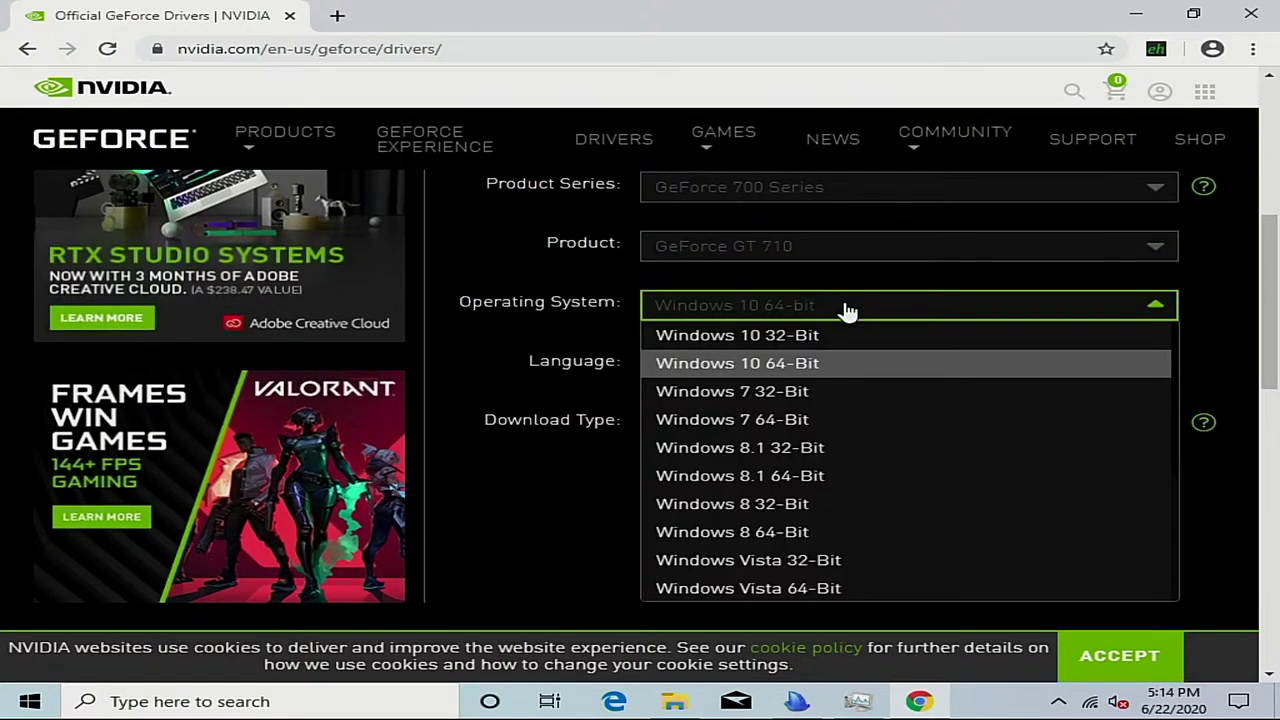
pyautogui.click(847, 311)
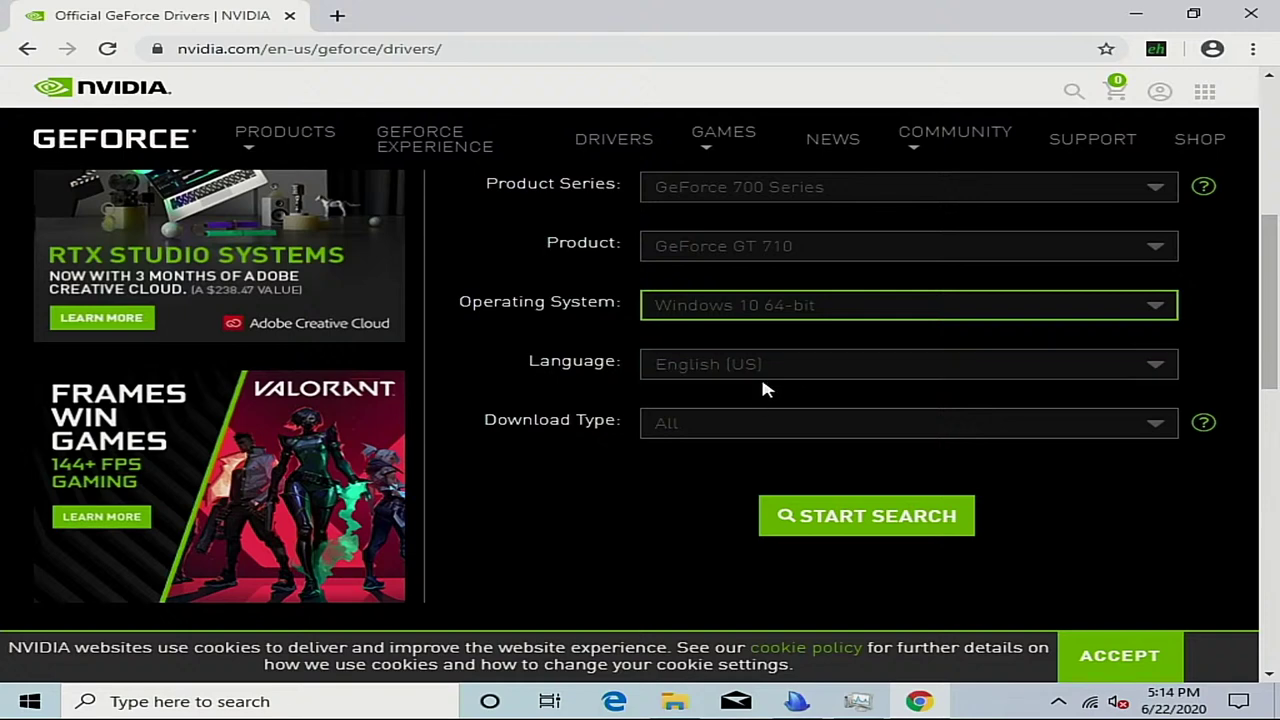
pyautogui.click(758, 420)
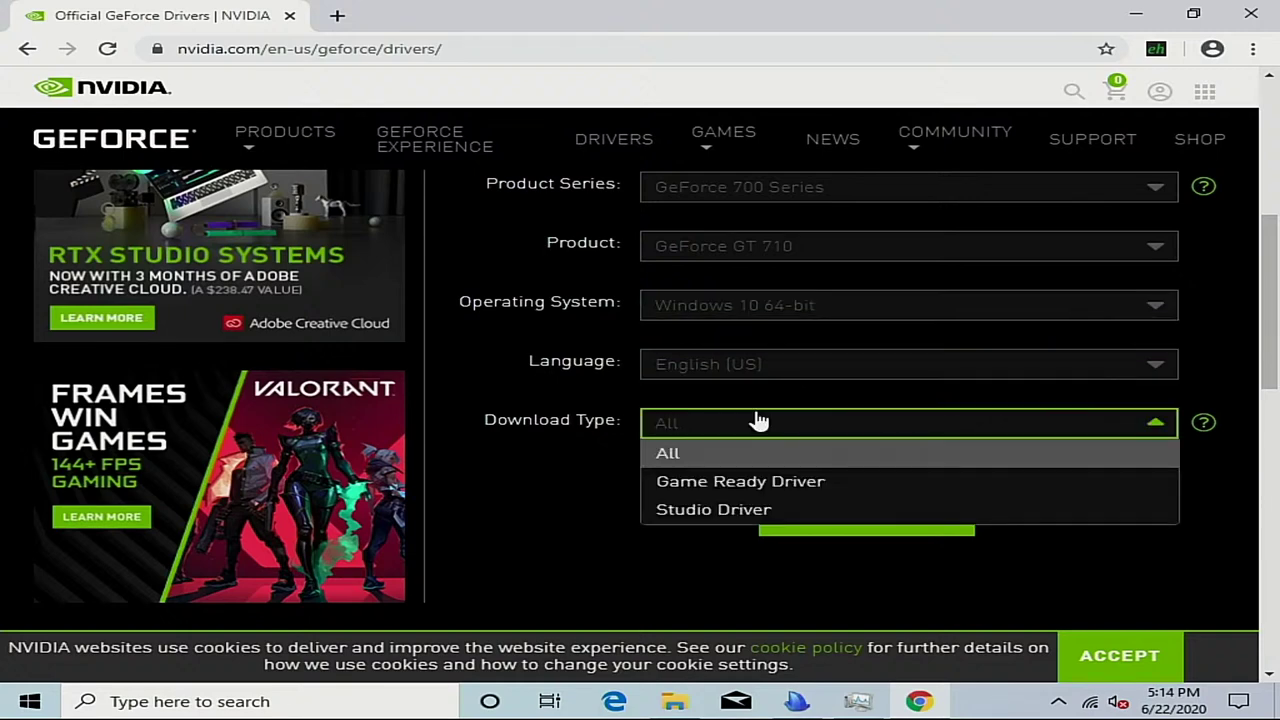
pyautogui.click(758, 420)
pyautogui.click(836, 512)
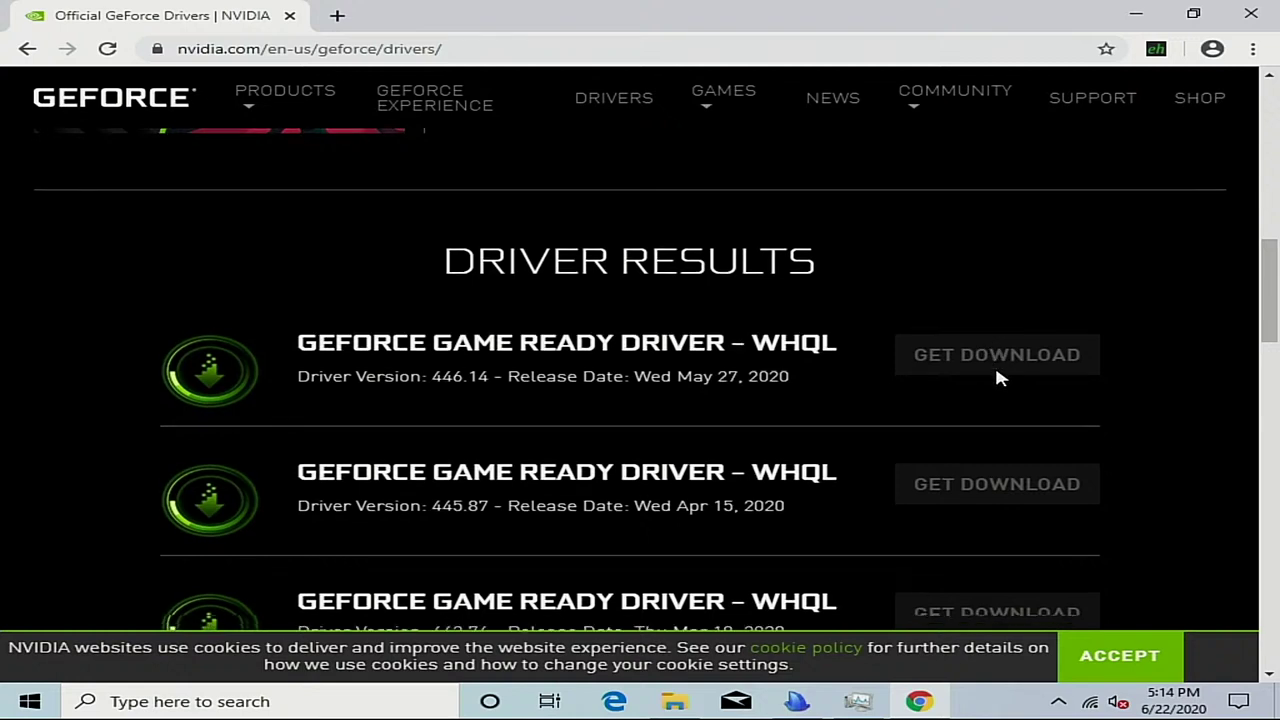
# Accept the cookie notice and look over the Game Ready Driver versions and release dates in the driver results
pyautogui.scroll(-1, 994, 363)
pyautogui.click(1119, 655)
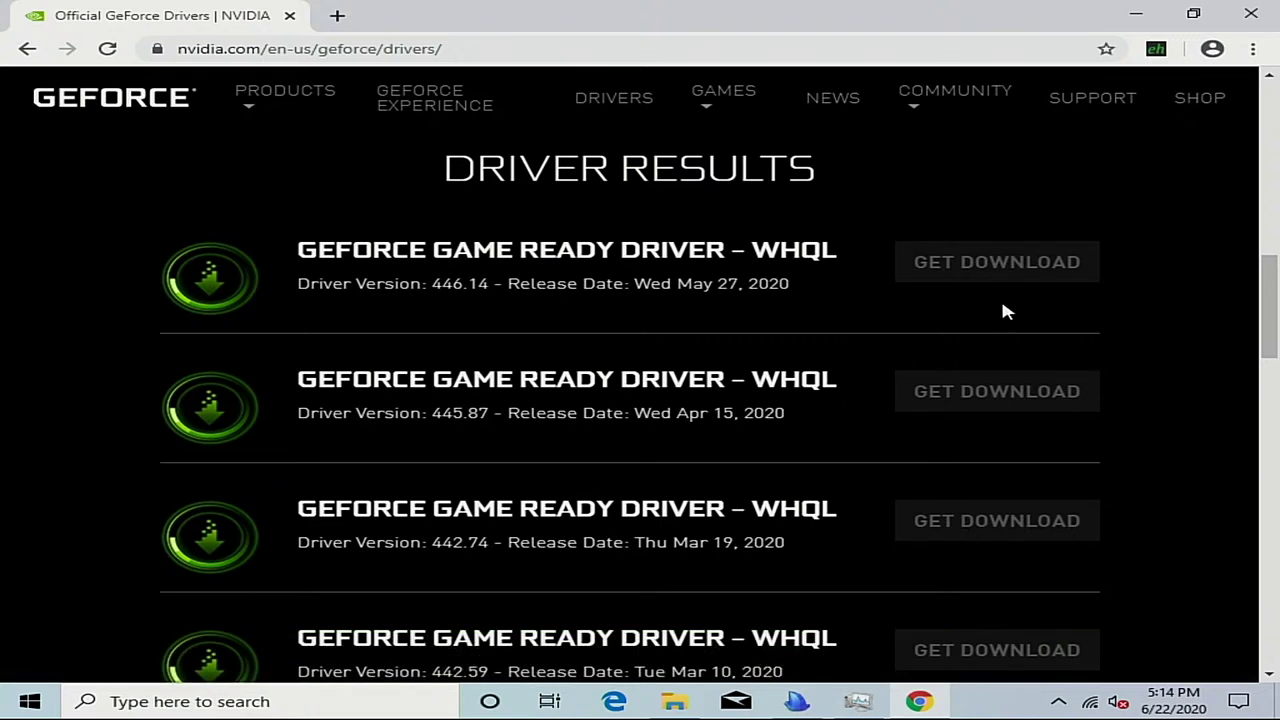
pyautogui.doubleClick(659, 245)
pyautogui.rightClick(994, 268)
pyautogui.tripleClick(943, 265)
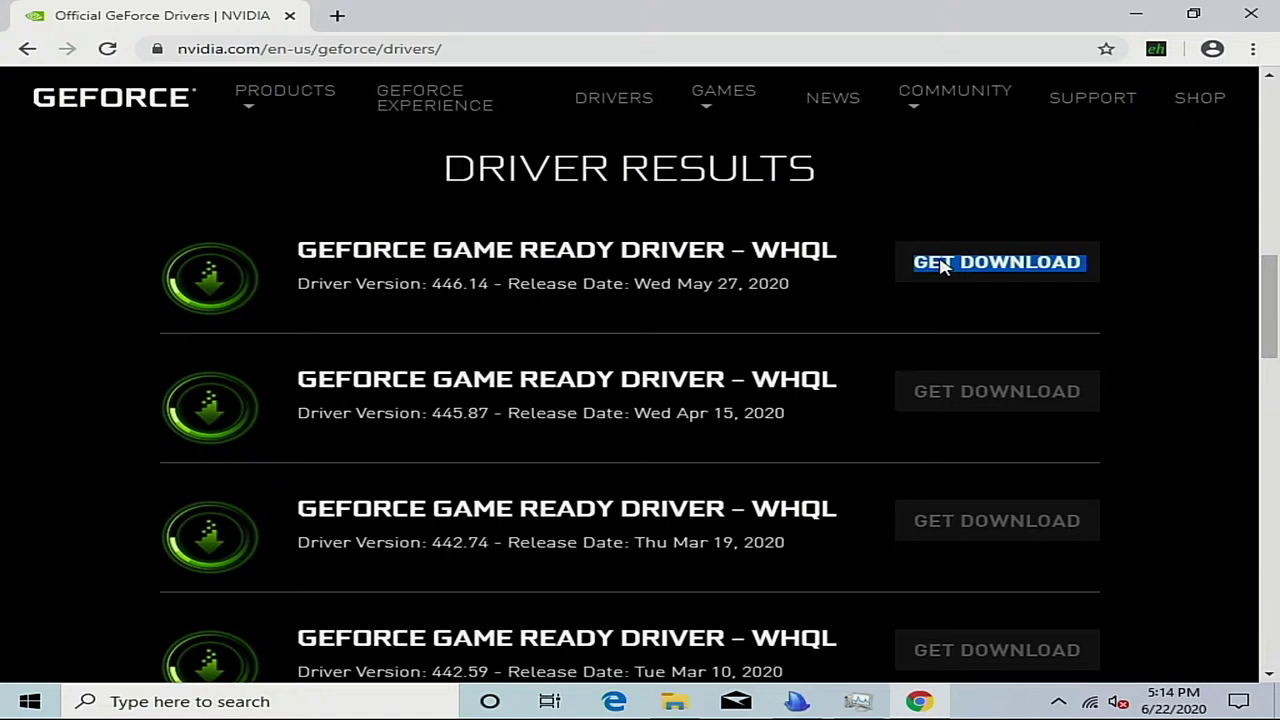
pyautogui.scroll(-2, 943, 266)
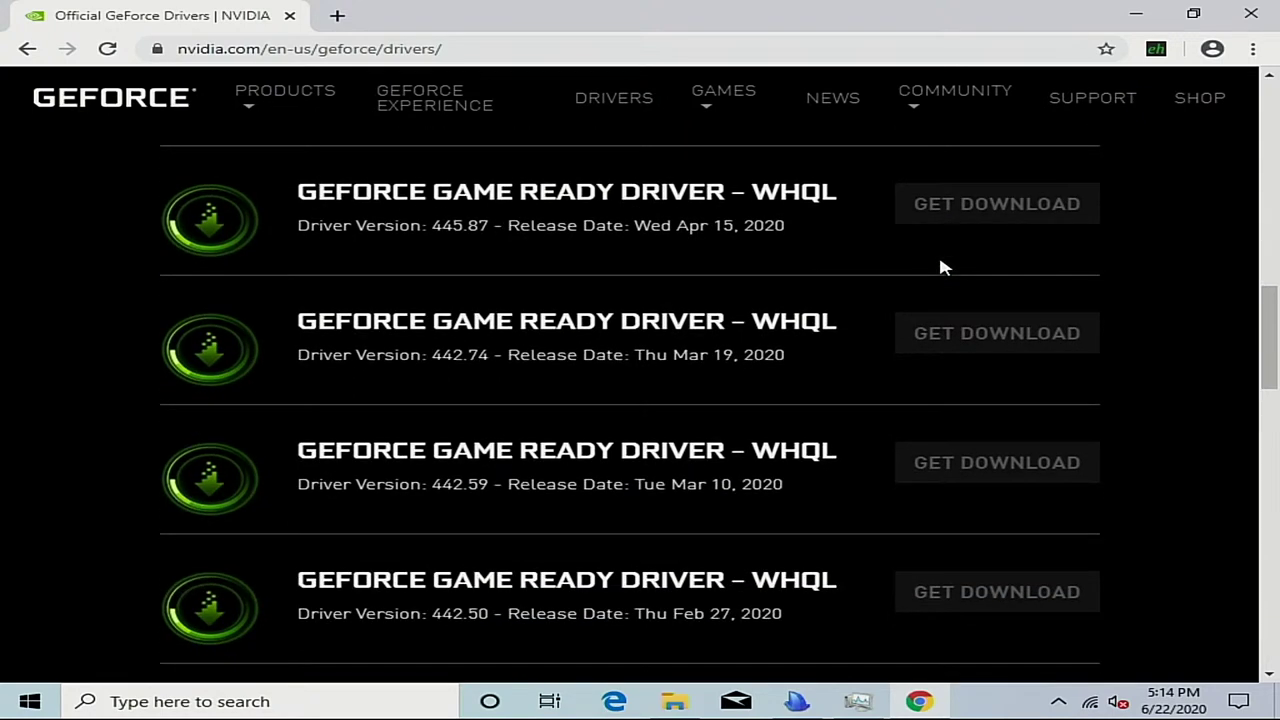
pyautogui.scroll(-2, 993, 350)
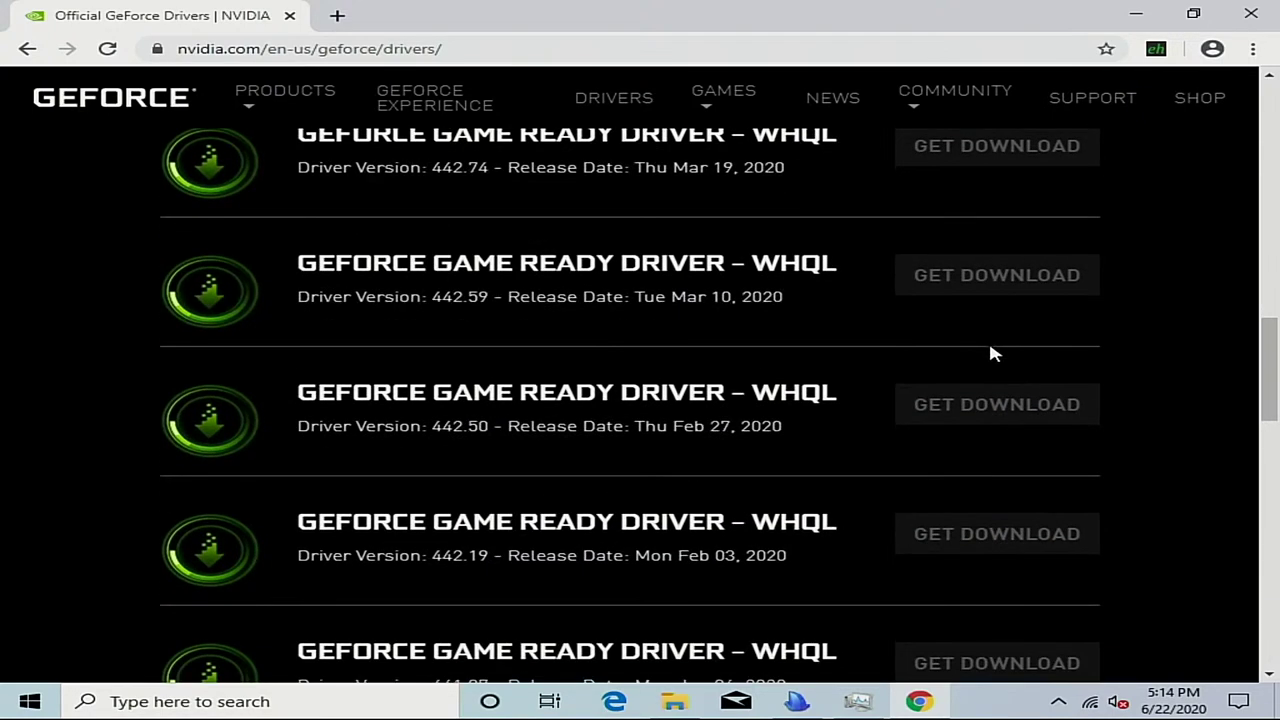
pyautogui.scroll(6, 994, 520)
pyautogui.click(994, 515)
pyautogui.scroll(-1, 991, 557)
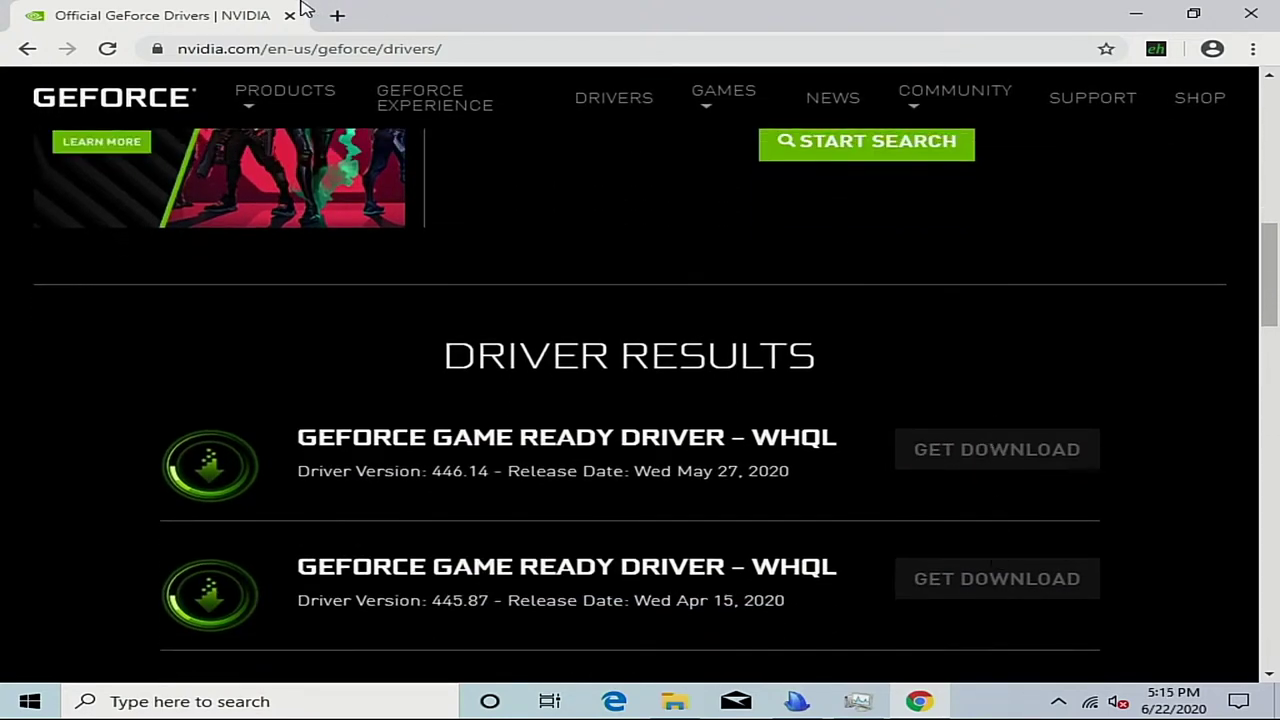
# Clear the desktop by closing Chrome and the WIFI (G:) folder window while keeping the Ninite installer minimized
pyautogui.click(1255, 10)
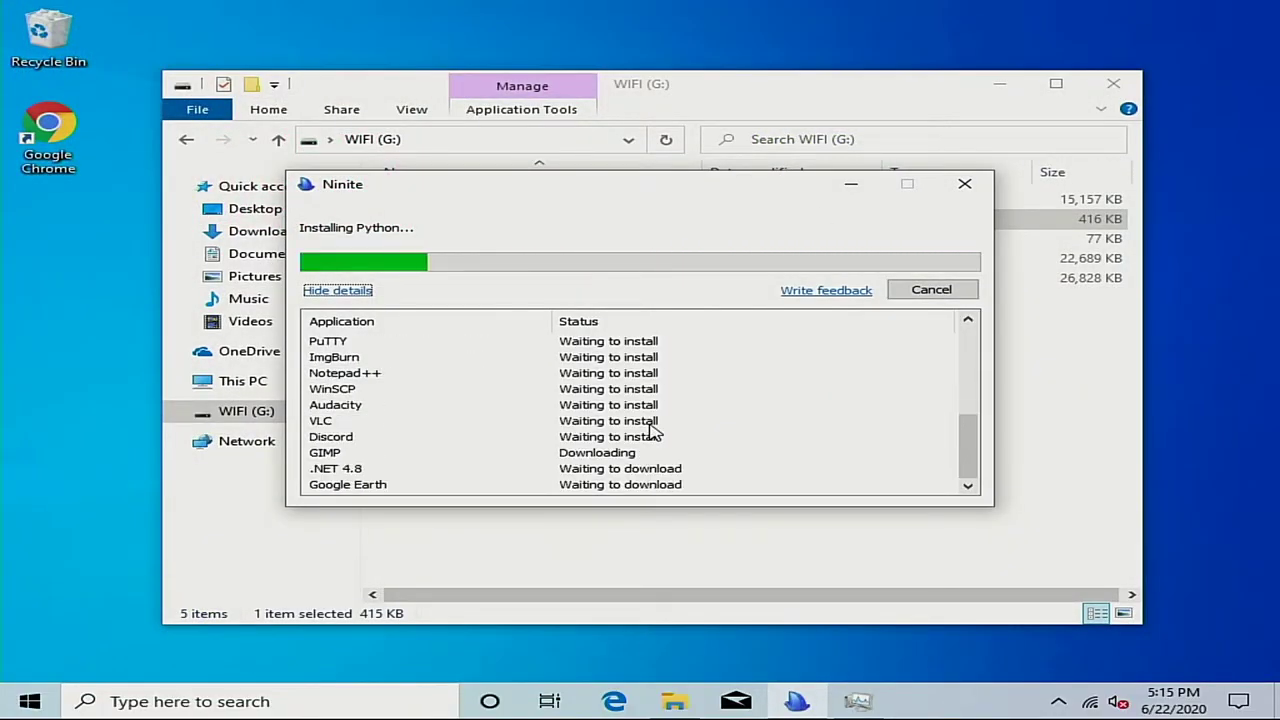
pyautogui.click(840, 187)
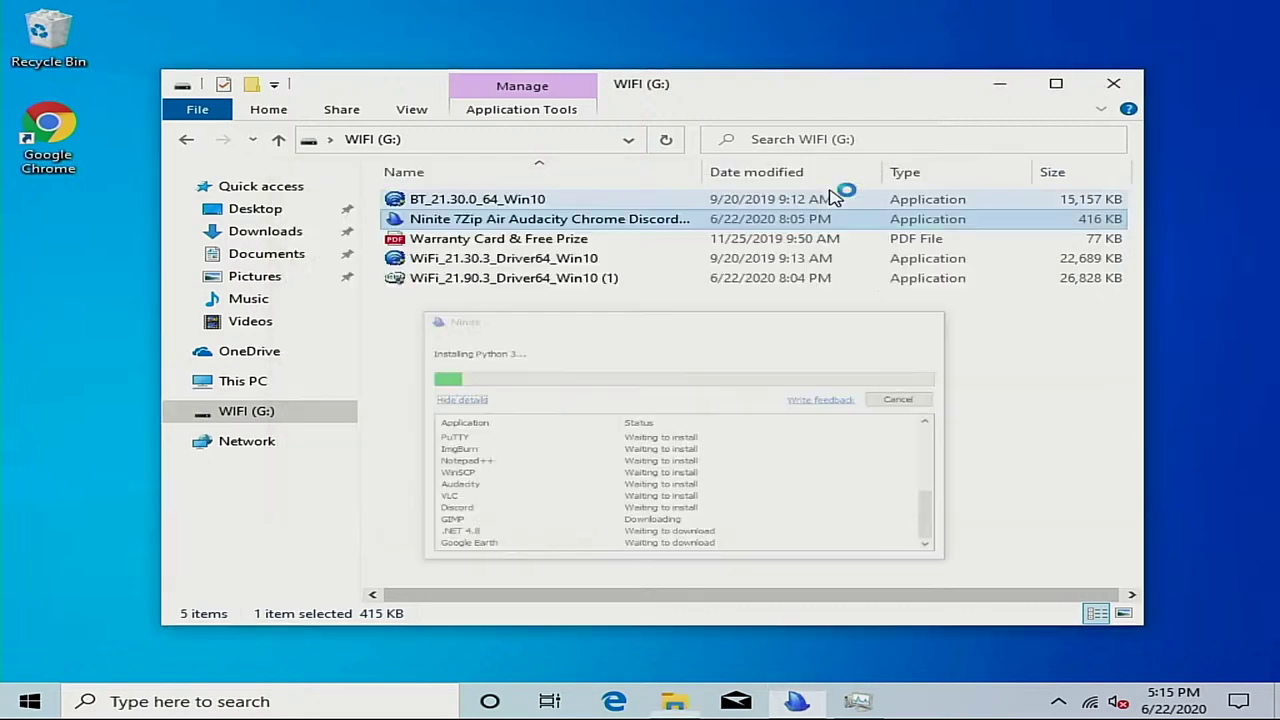
pyautogui.click(1132, 93)
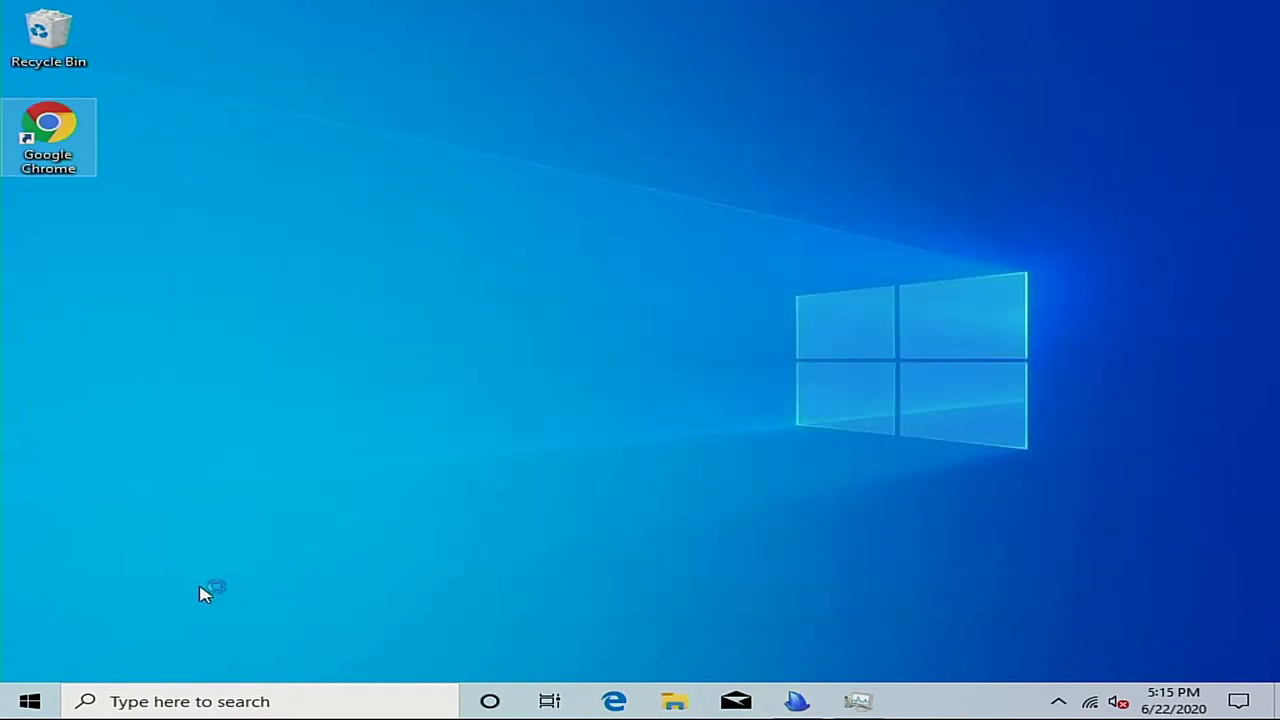
# Search Windows for "update", open the Windows Update settings and start a check for updates
pyautogui.click(12, 704)
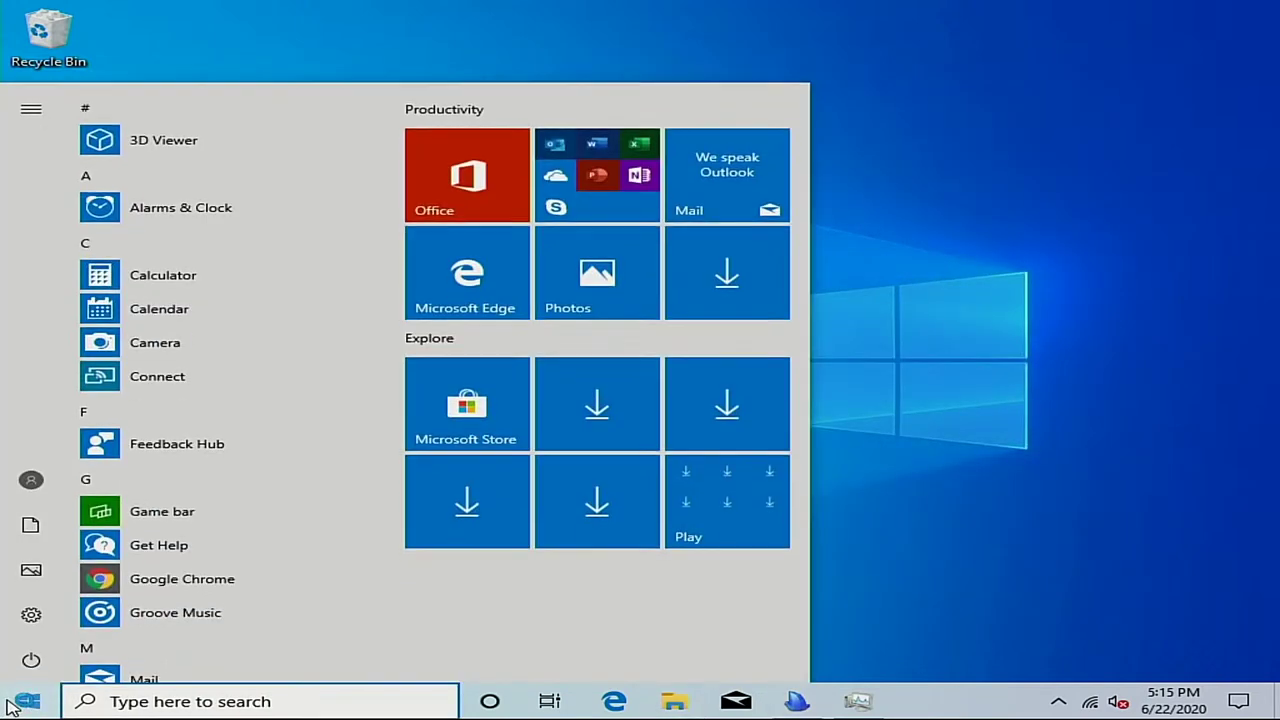
pyautogui.write('update')
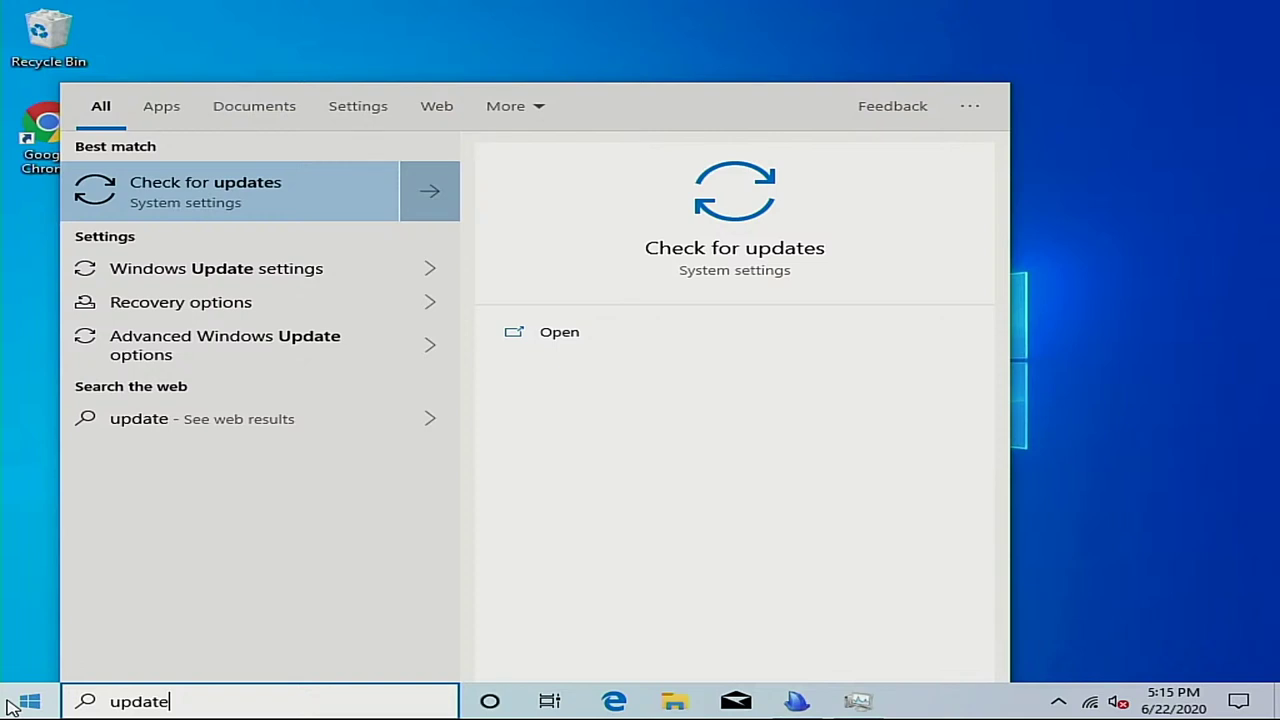
pyautogui.press('Return')
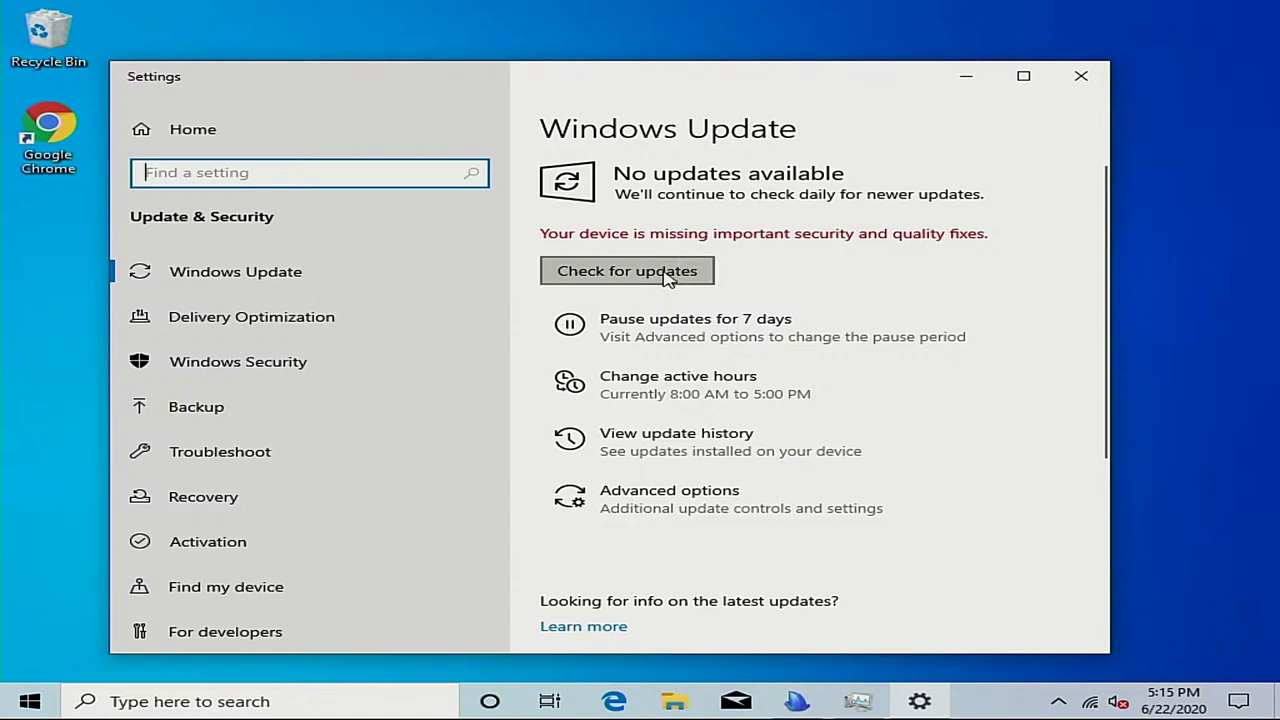
pyautogui.click(667, 278)
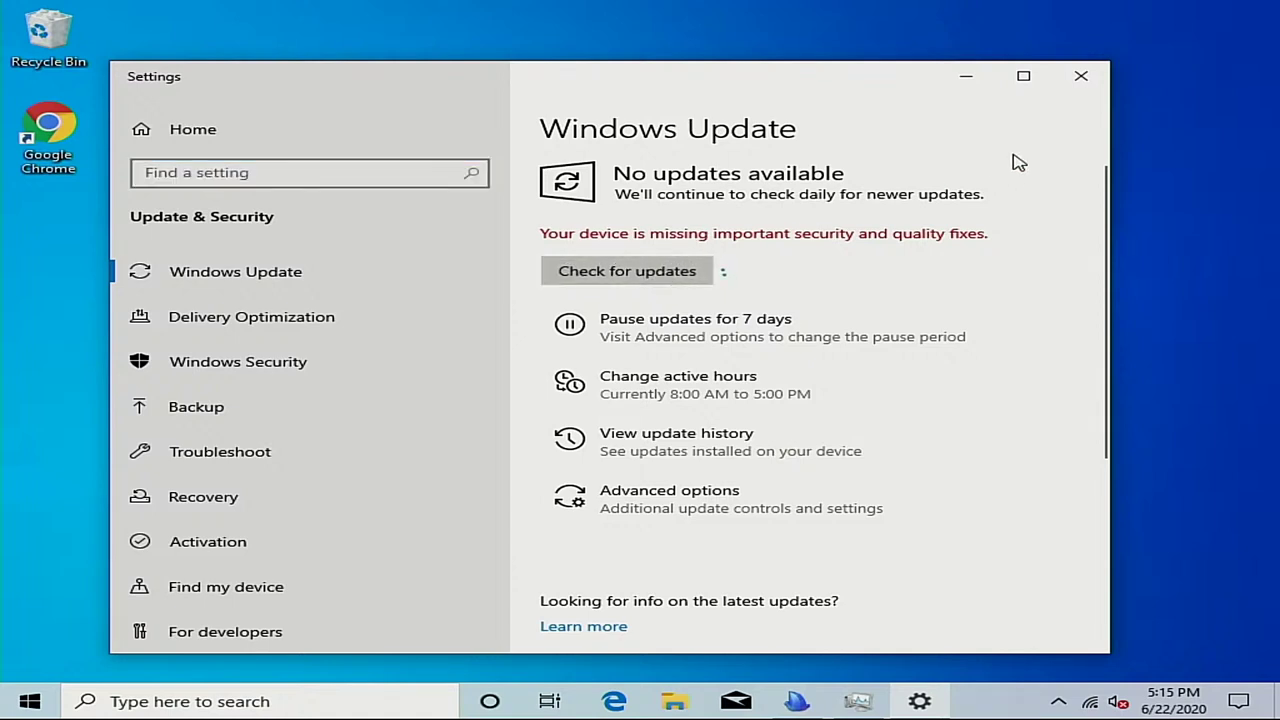
# Read the notice about security and quality fixes in Windows Update and maximize the Settings window
pyautogui.moveTo(737, 223); pyautogui.dragTo(888, 226)
pyautogui.click(888, 229)
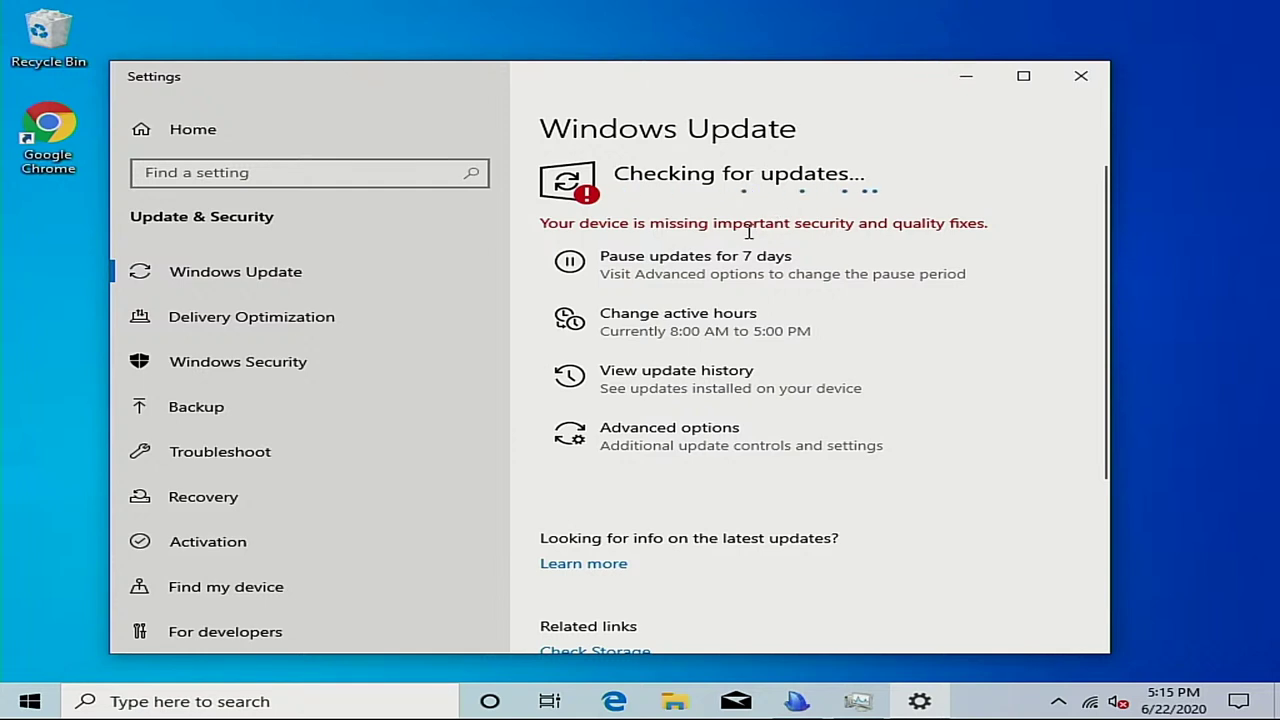
pyautogui.moveTo(743, 226); pyautogui.dragTo(1054, 234)
pyautogui.click(1059, 243)
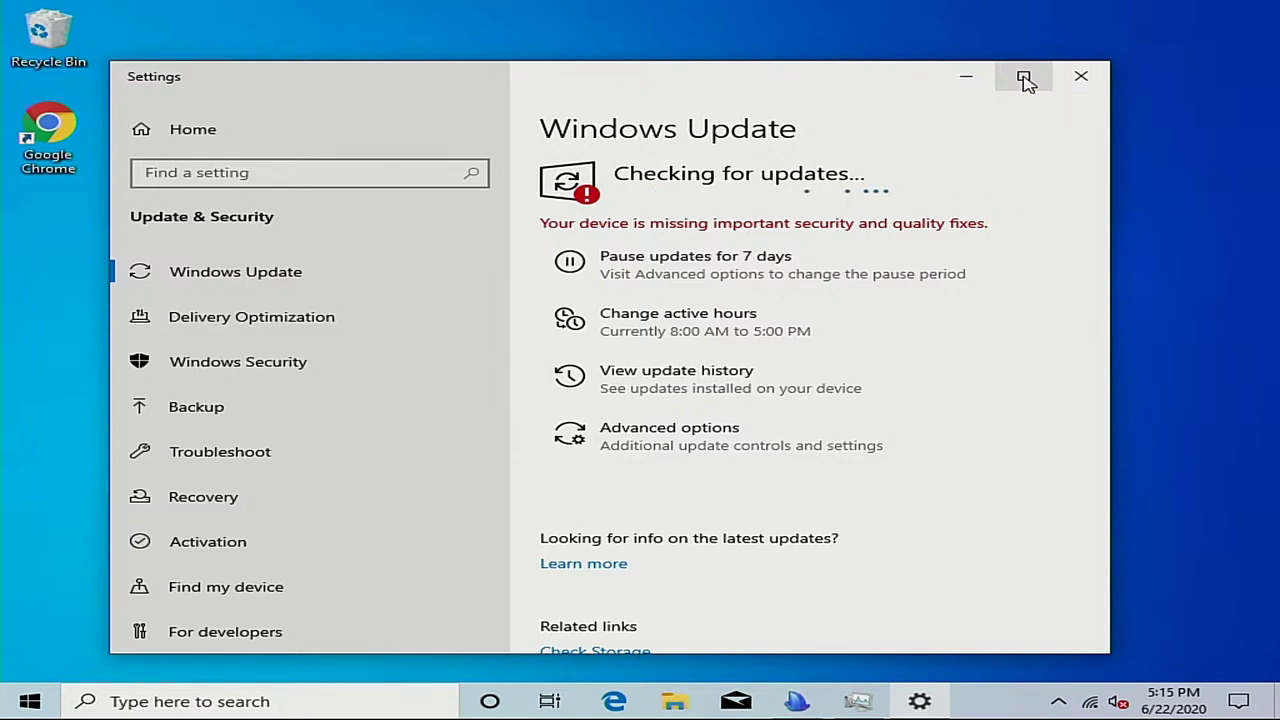
pyautogui.click(1024, 79)
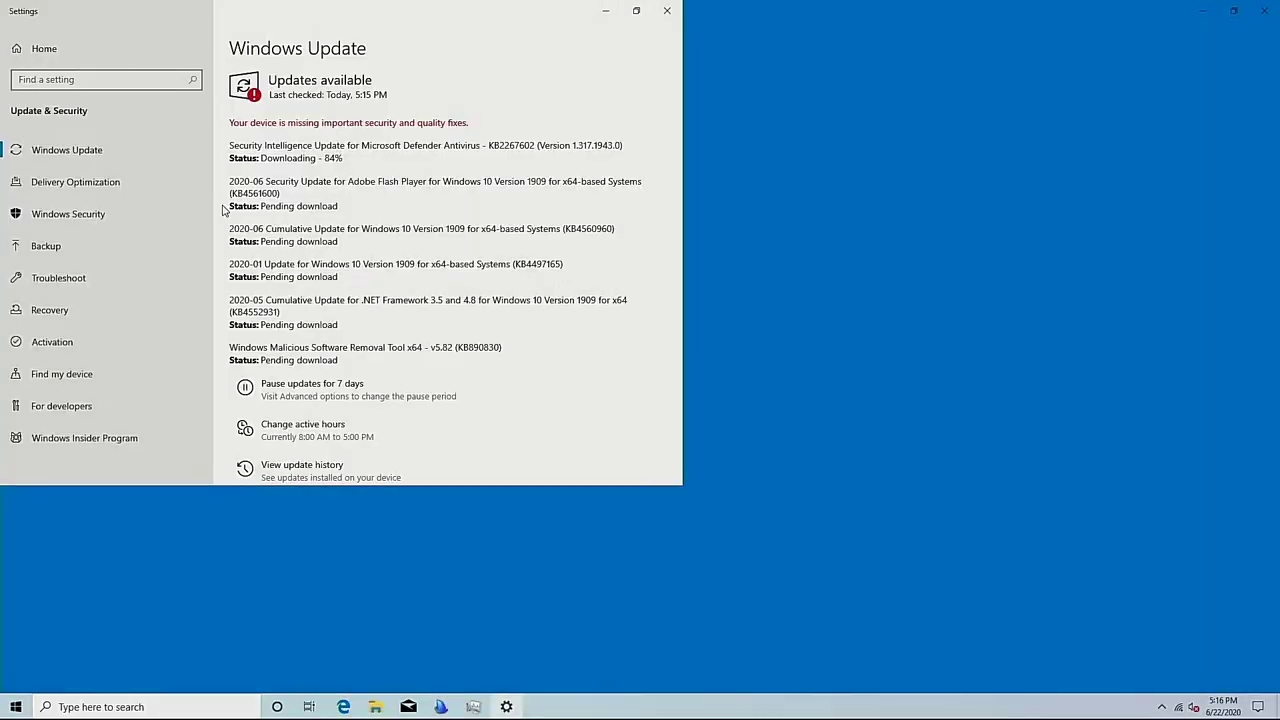
pyautogui.press('super+Up')
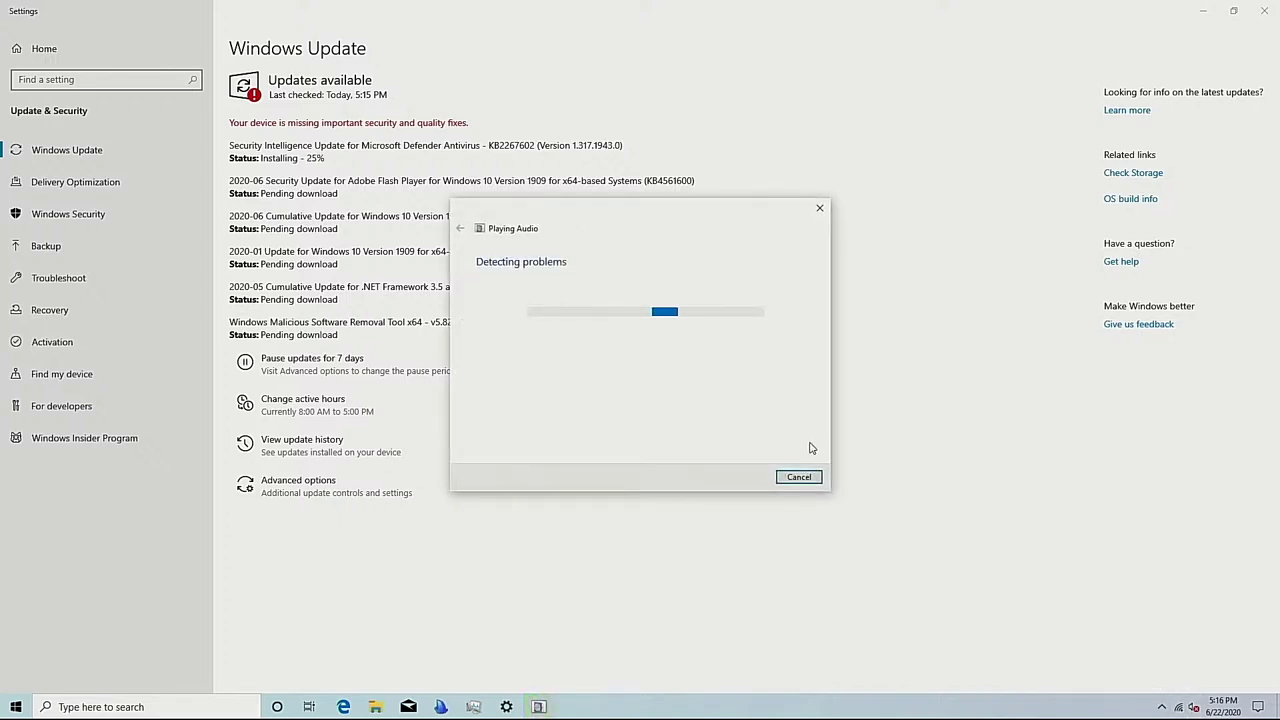
# Cancel the Playing Audio troubleshooter and minimize the Settings window
pyautogui.click(798, 477)
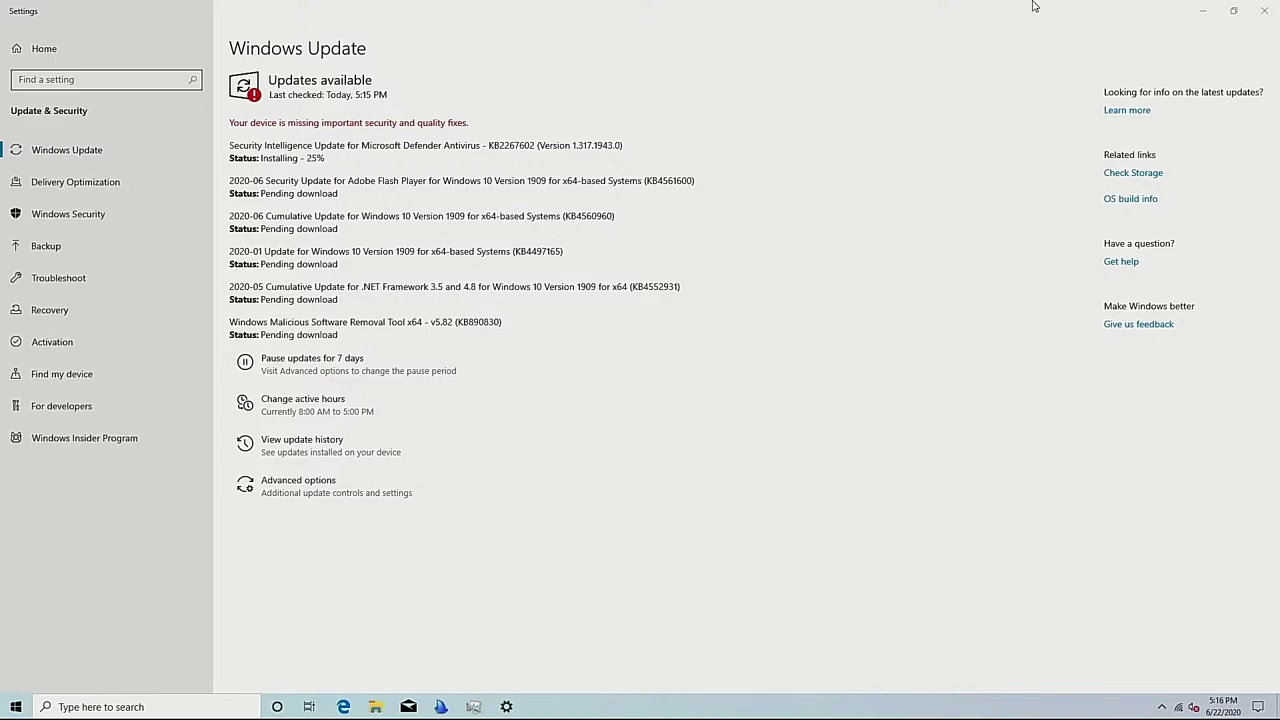
pyautogui.click(1264, 10)
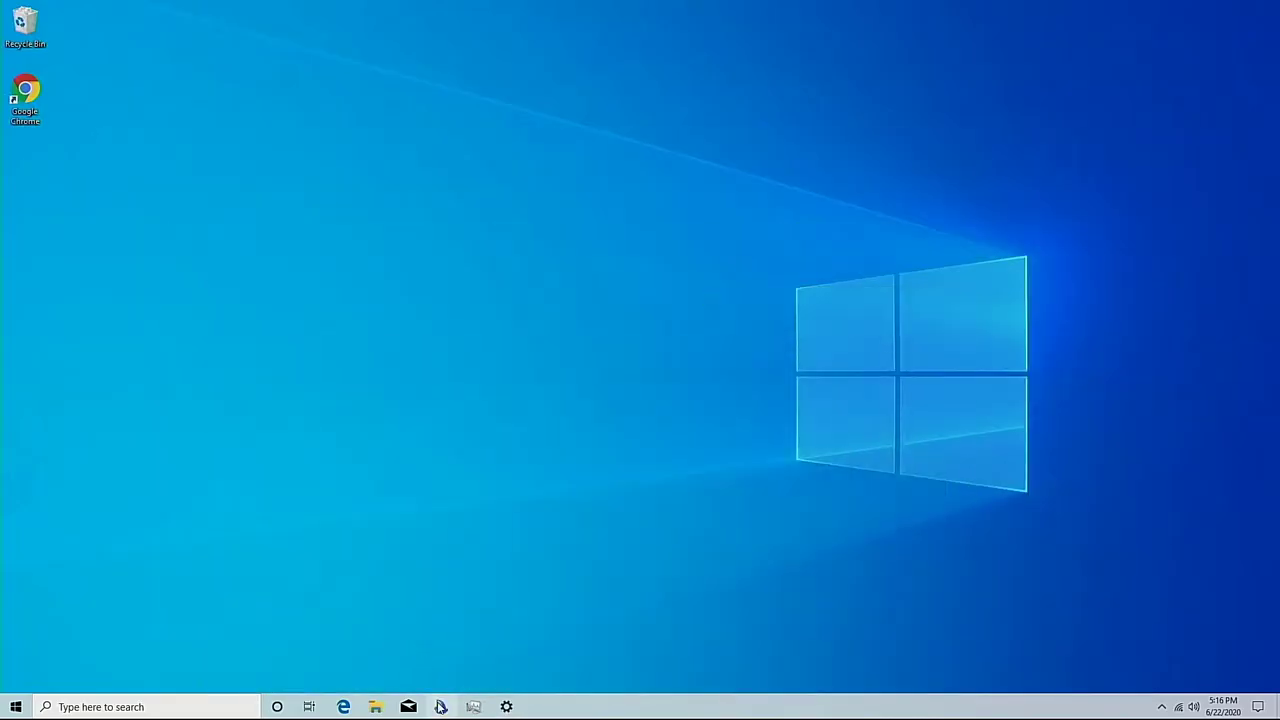
# Bring up the Ninite installer, resize its window to show the whole application list, and move it near the screen's centre
pyautogui.click(440, 706)
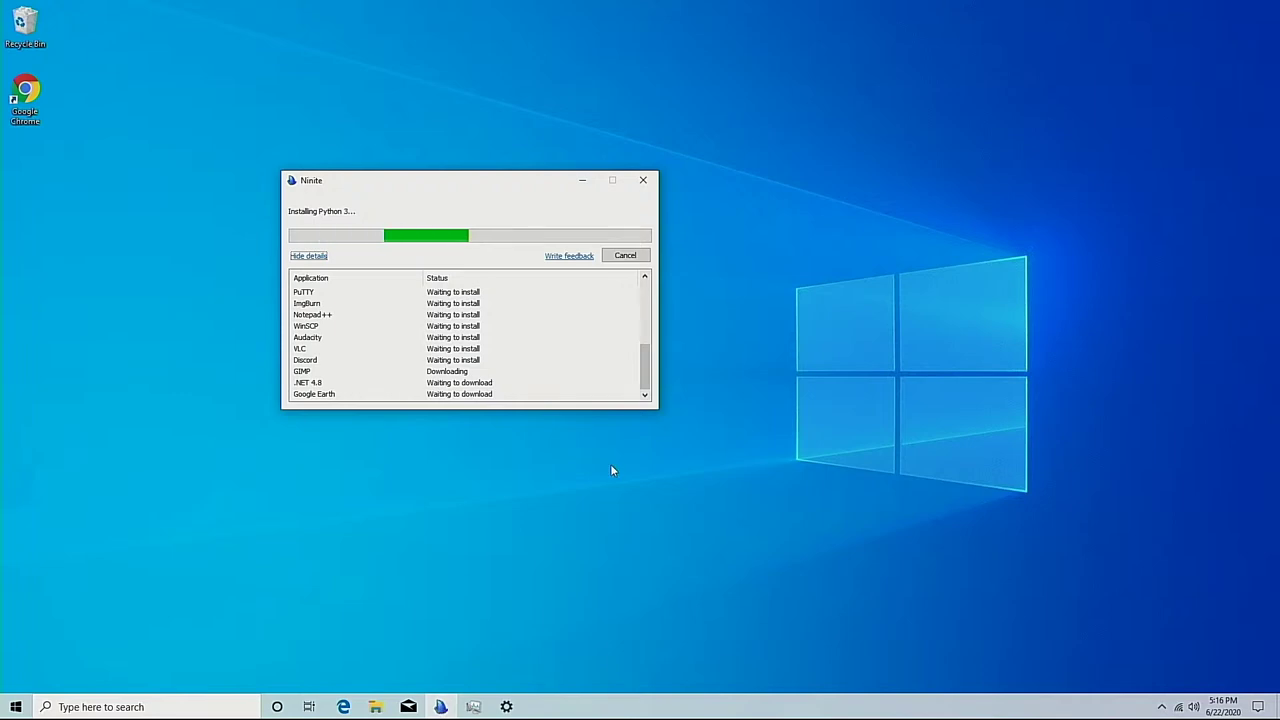
pyautogui.moveTo(658, 408); pyautogui.dragTo(704, 546)
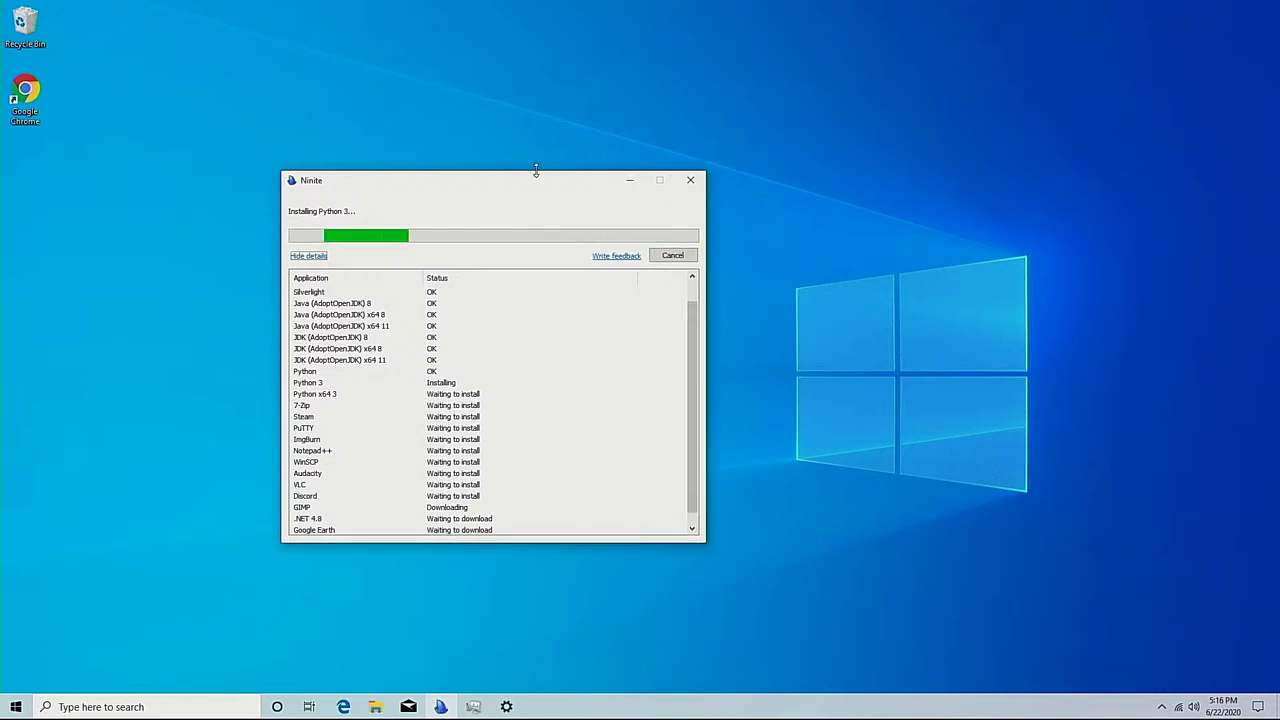
pyautogui.moveTo(536, 170); pyautogui.dragTo(551, 143)
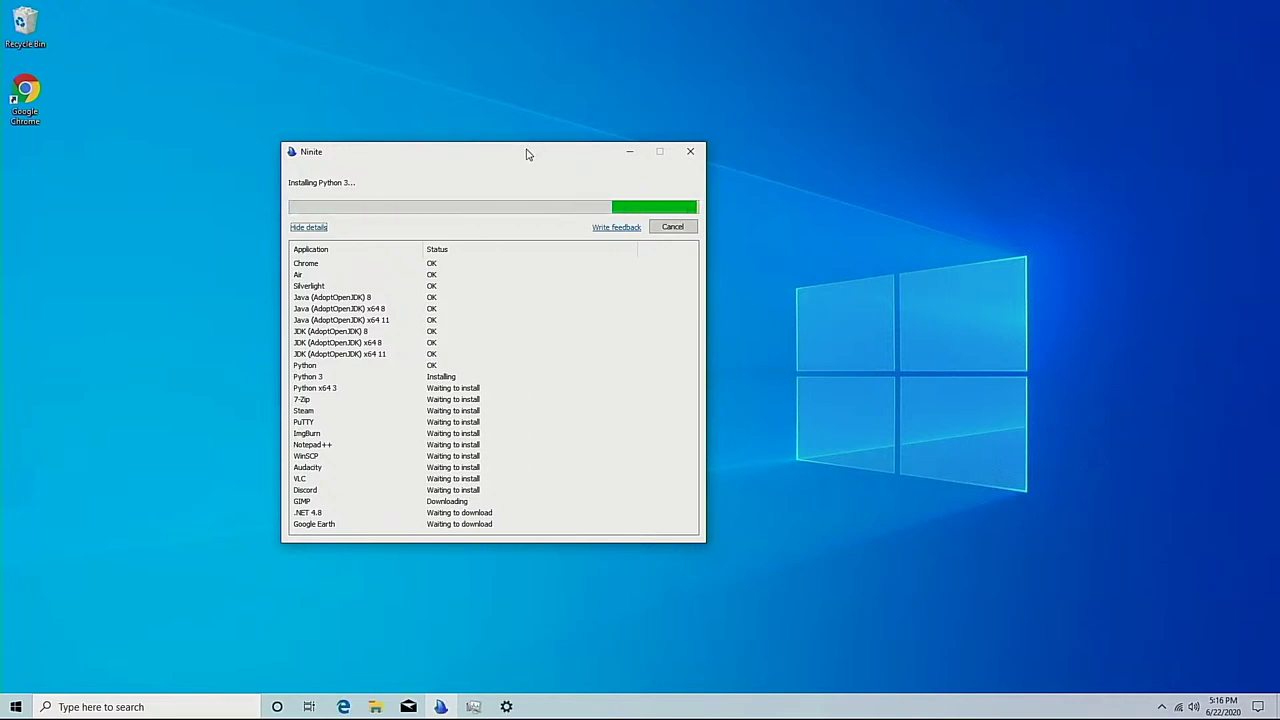
pyautogui.moveTo(528, 154); pyautogui.dragTo(715, 150)
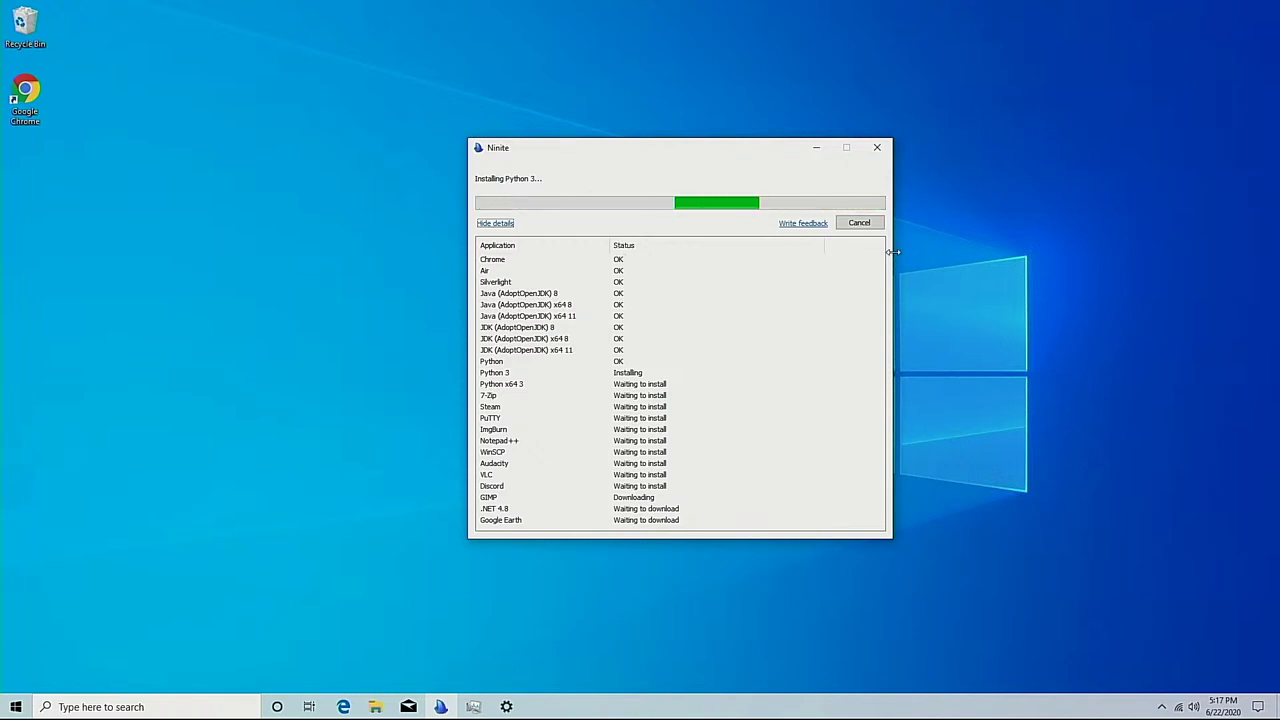
pyautogui.moveTo(892, 252); pyautogui.dragTo(845, 252)
pyautogui.moveTo(612, 150); pyautogui.dragTo(632, 155)
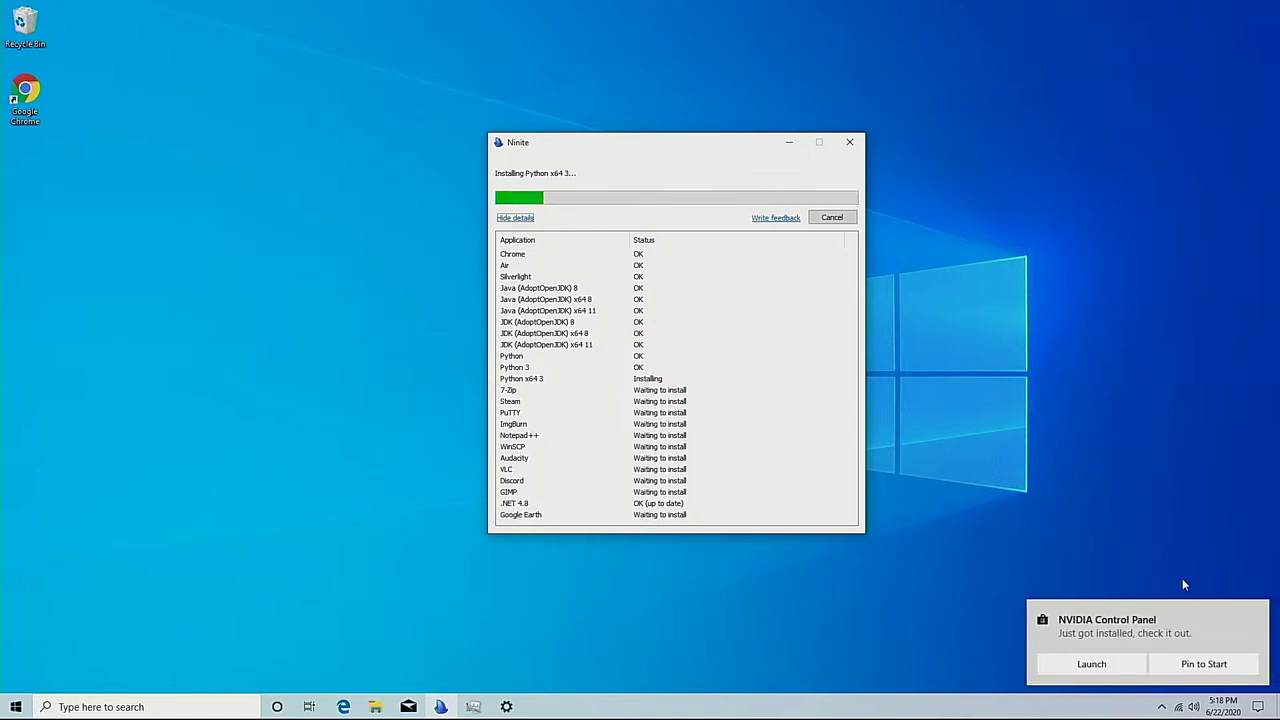
# Dismiss the NVIDIA Control Panel and restart notifications, and keep the NVIDIA audio output volume at 100
pyautogui.click(1259, 612)
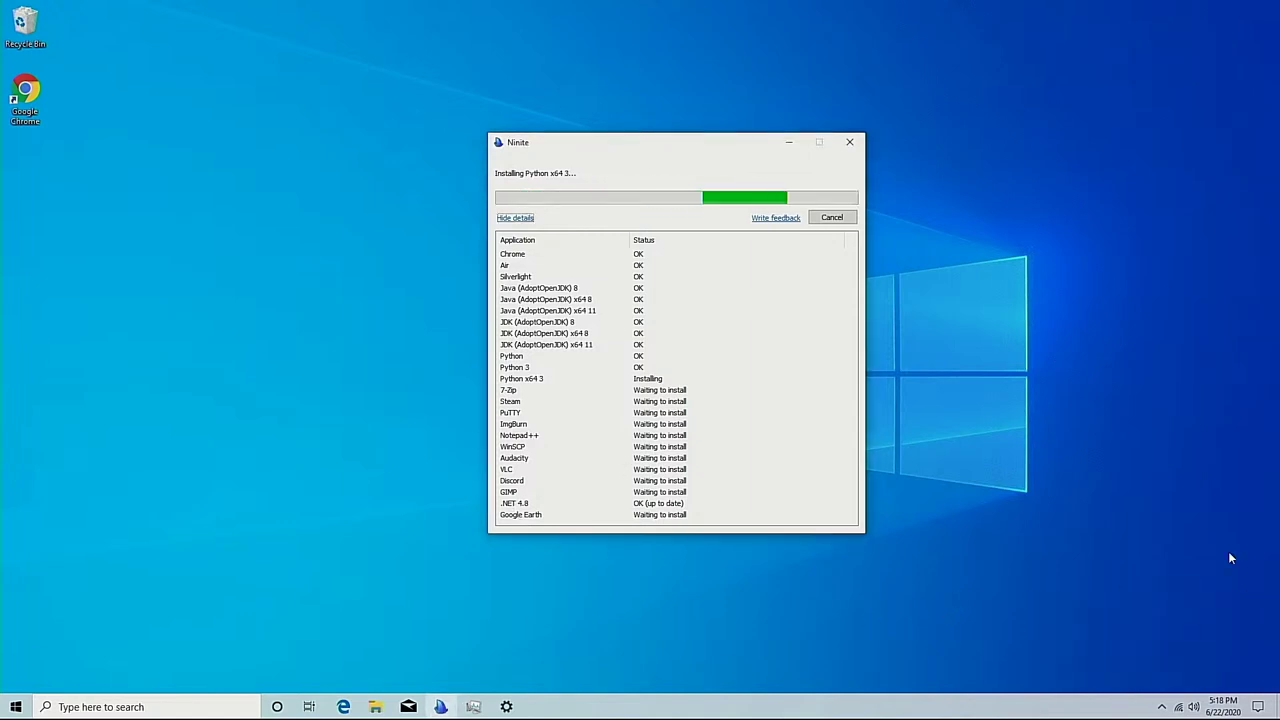
pyautogui.click(1195, 705)
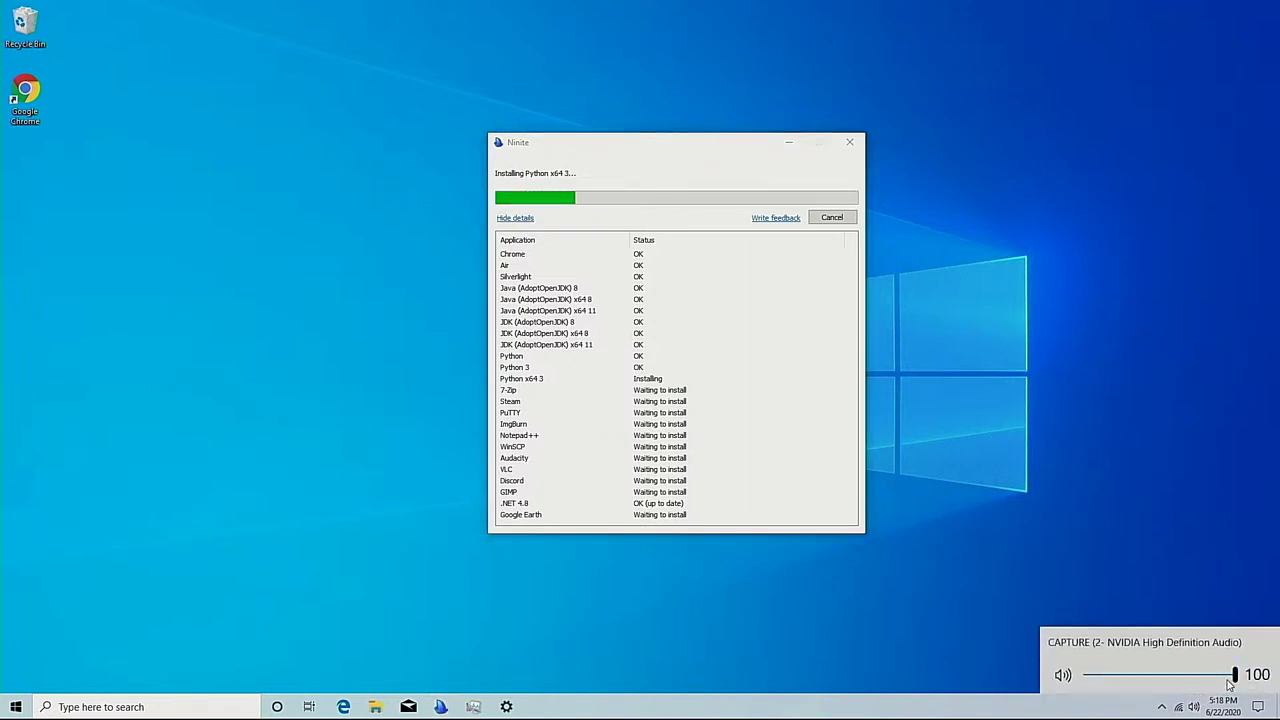
pyautogui.moveTo(1230, 683); pyautogui.dragTo(1262, 680)
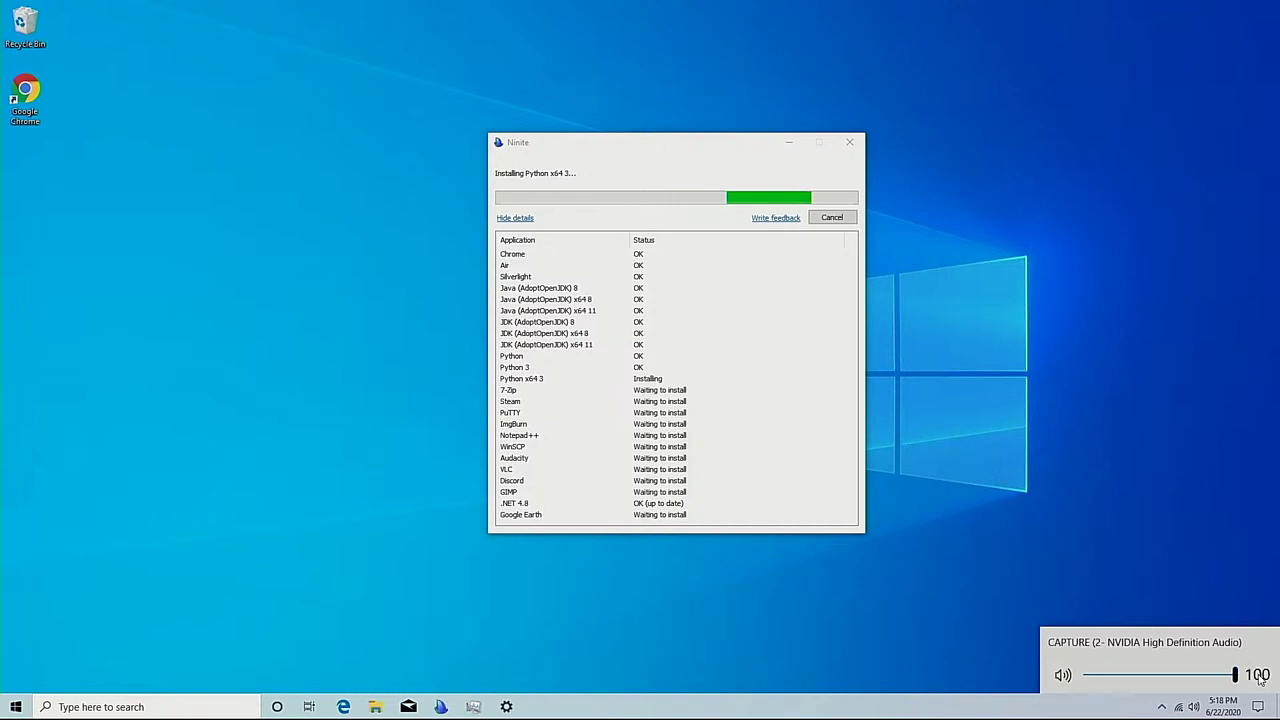
pyautogui.click(1173, 585)
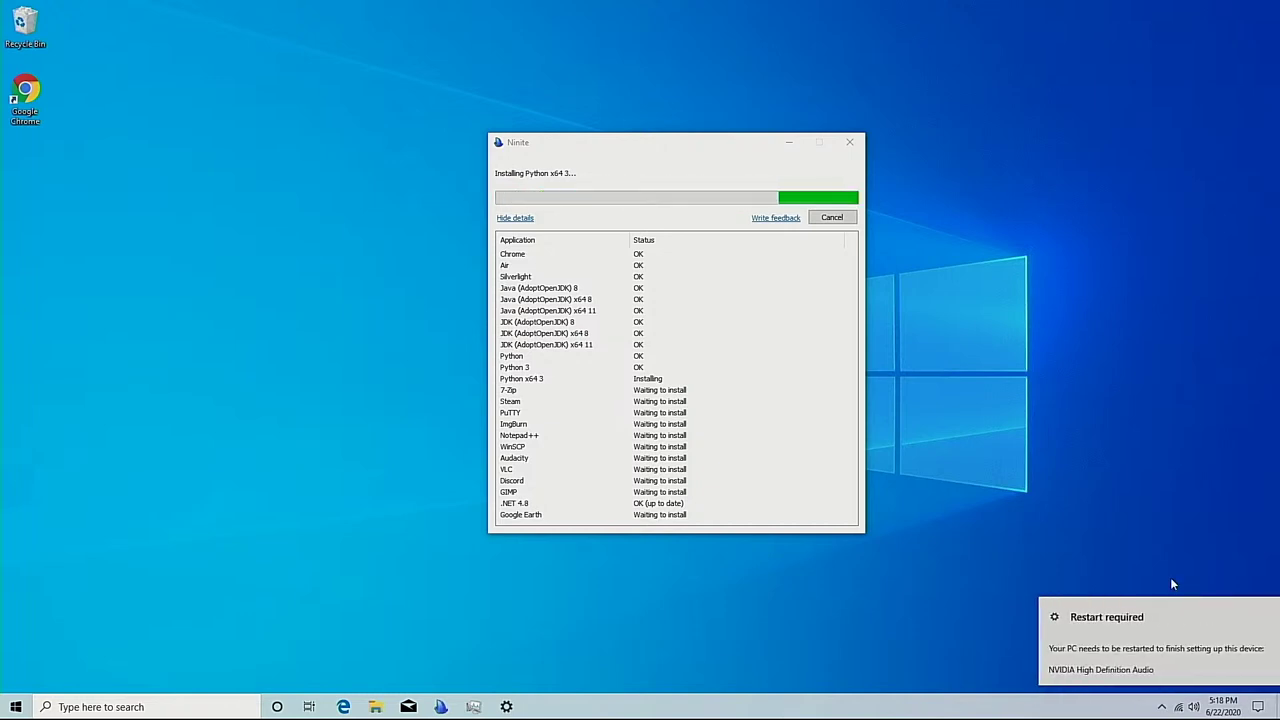
pyautogui.click(1252, 609)
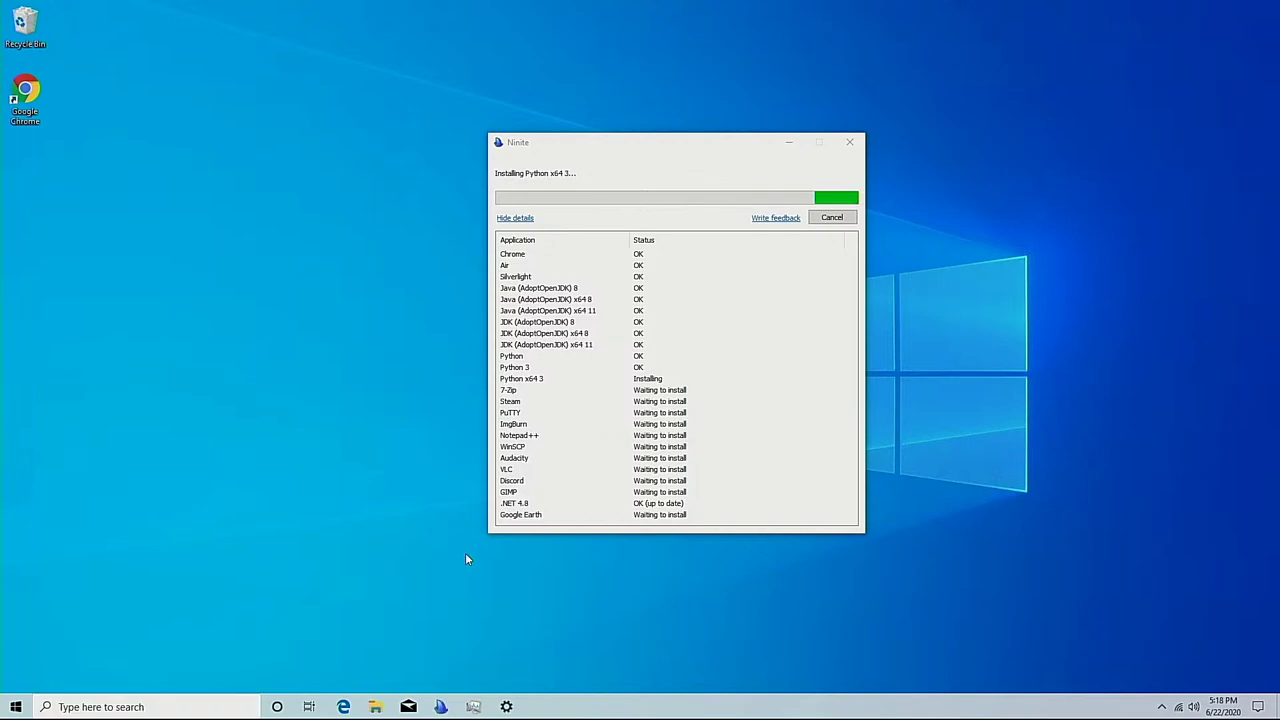
# Check the download and installation progress of the pending updates in Windows Update, switching between it and the Ninite progress
pyautogui.click(509, 706)
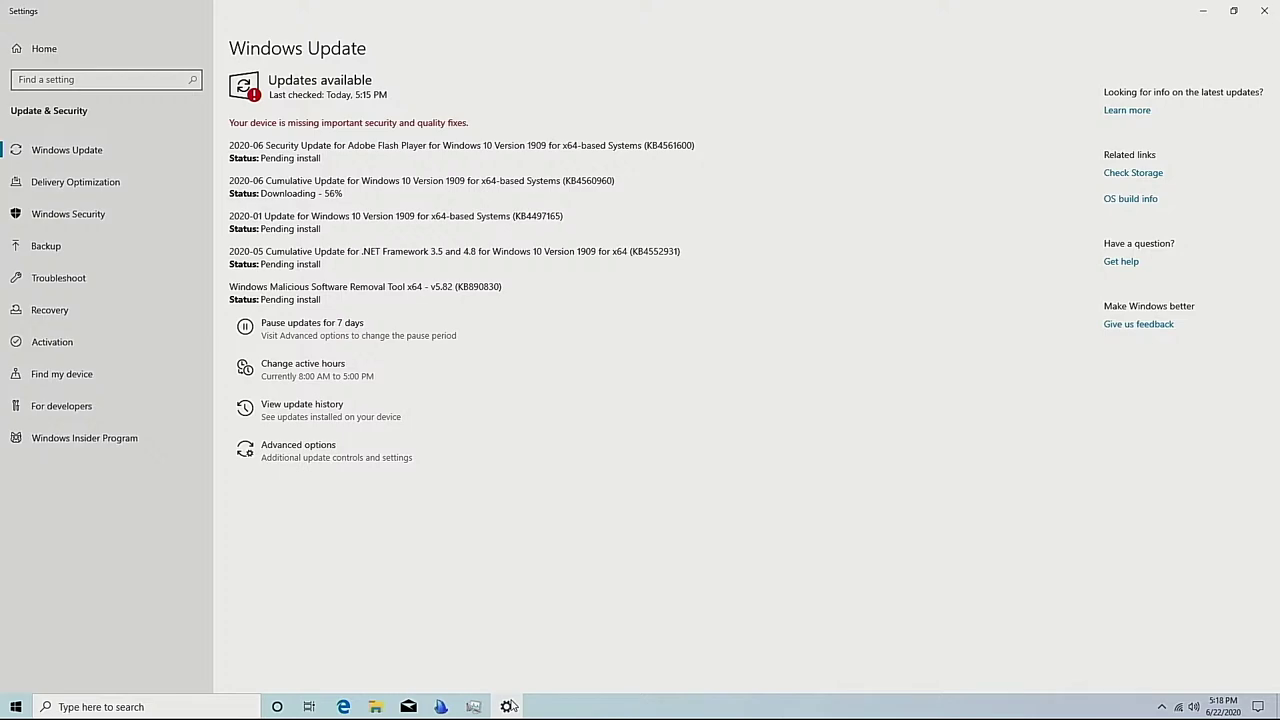
pyautogui.click(508, 706)
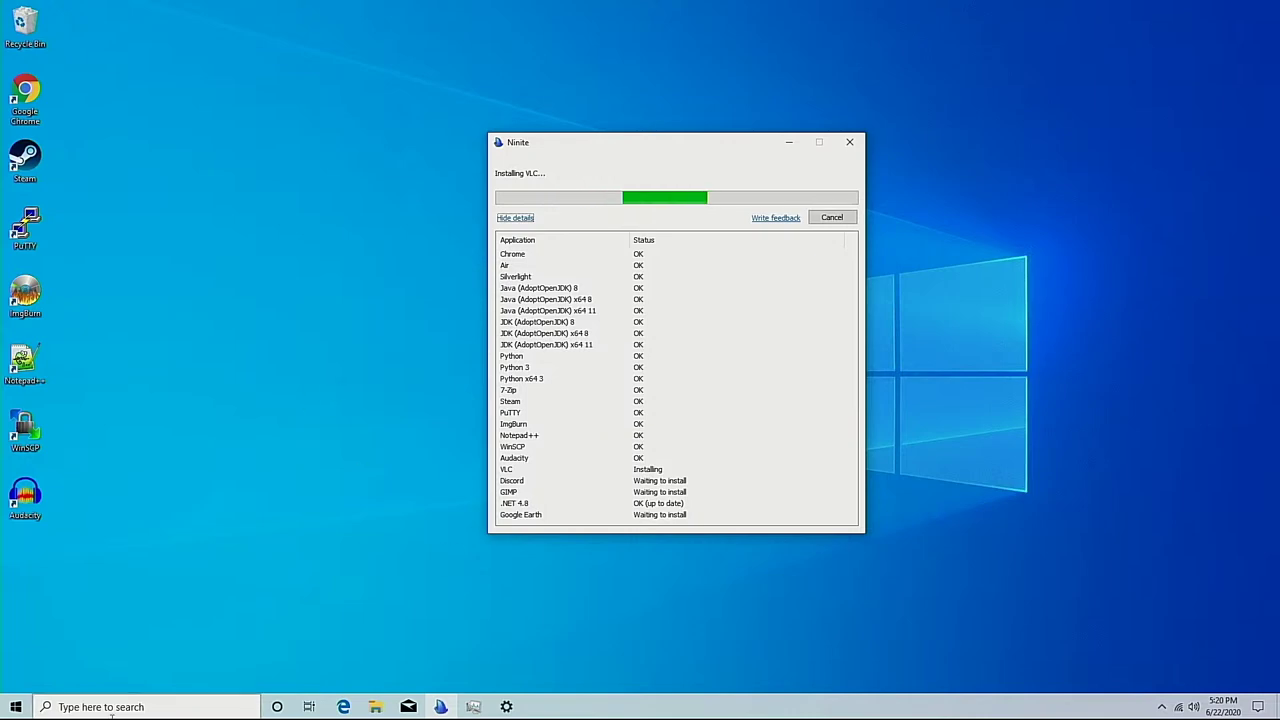
pyautogui.click(507, 707)
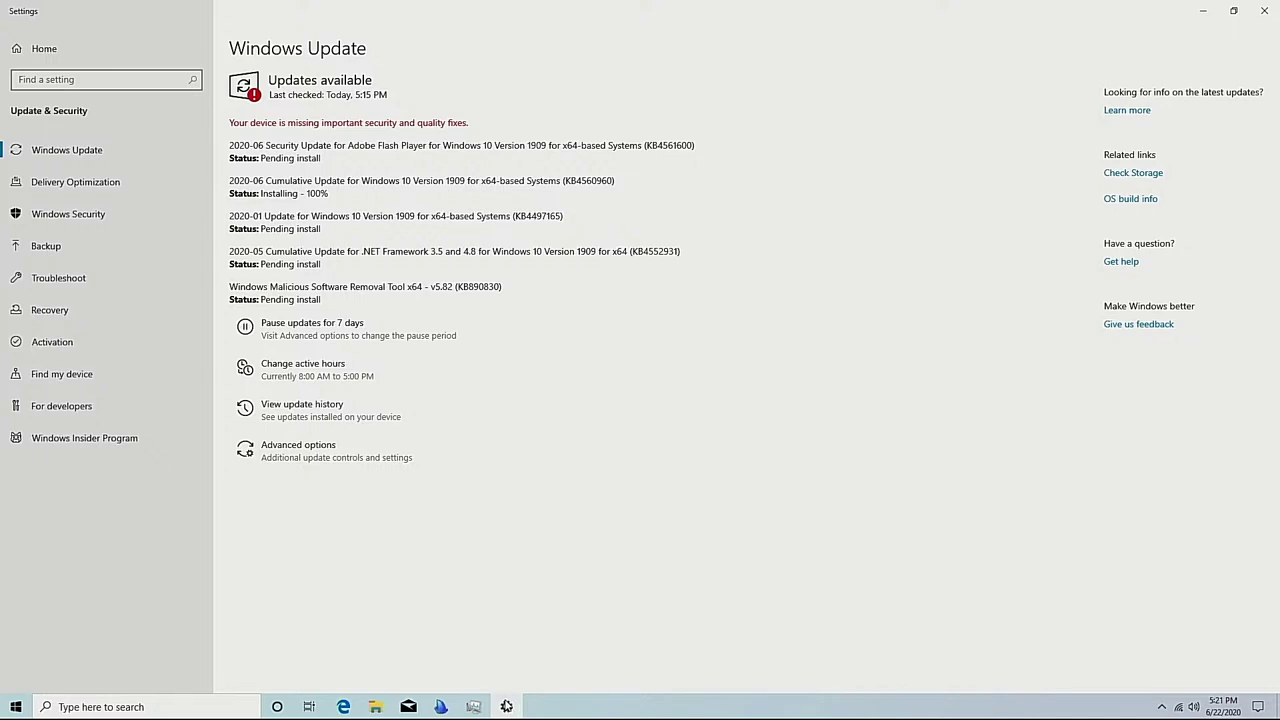
# Check the C: disk activity in Task Manager, then view the Ninite progress and move its window towards the desktop icons
pyautogui.click(480, 706)
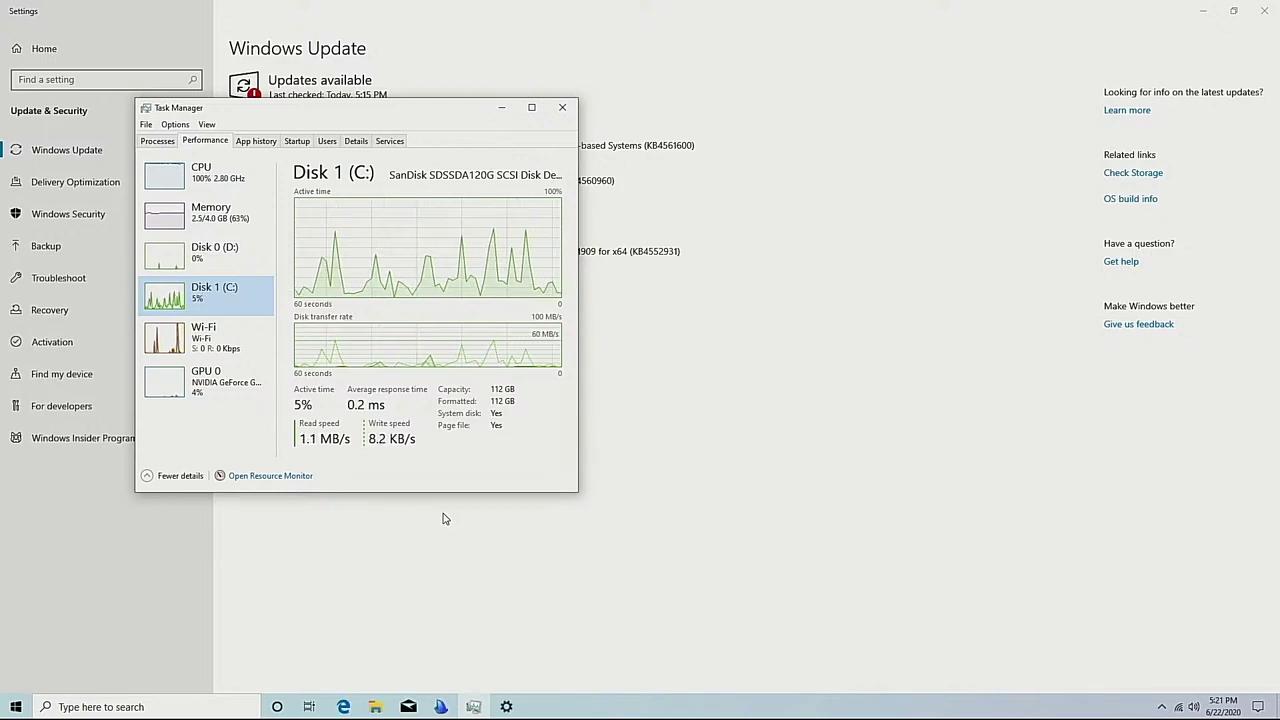
pyautogui.click(476, 707)
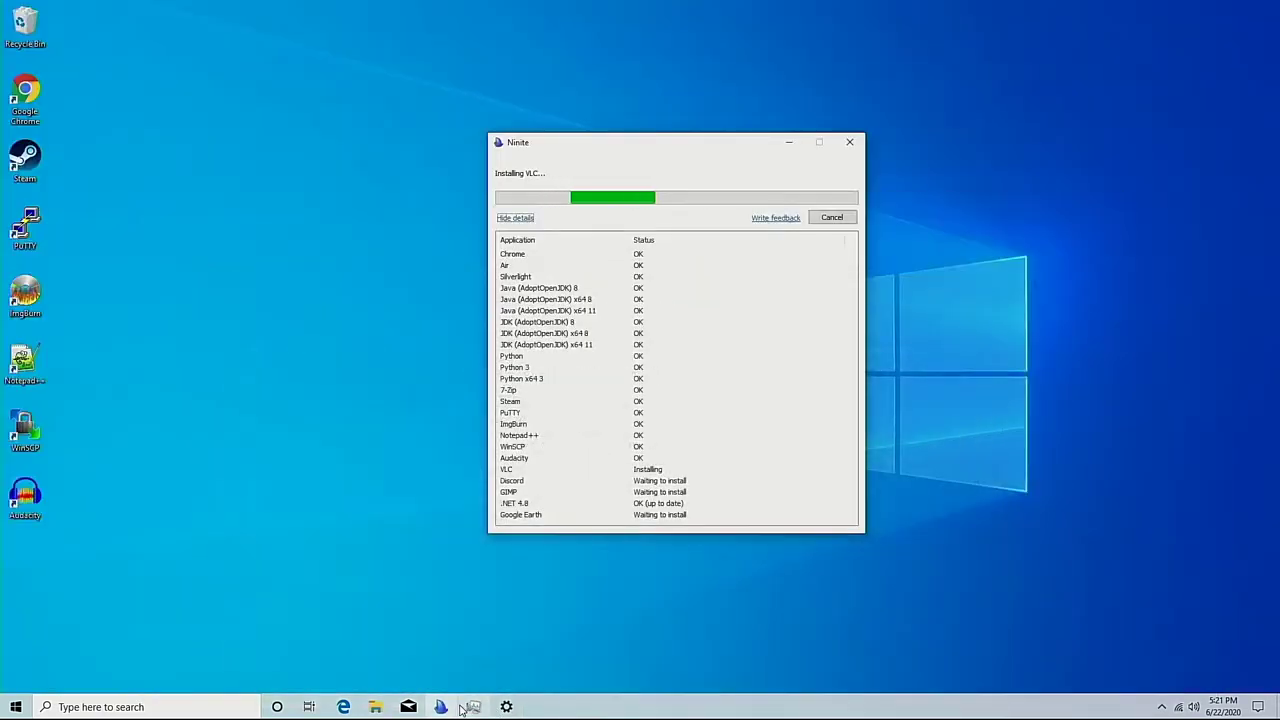
pyautogui.moveTo(449, 708)
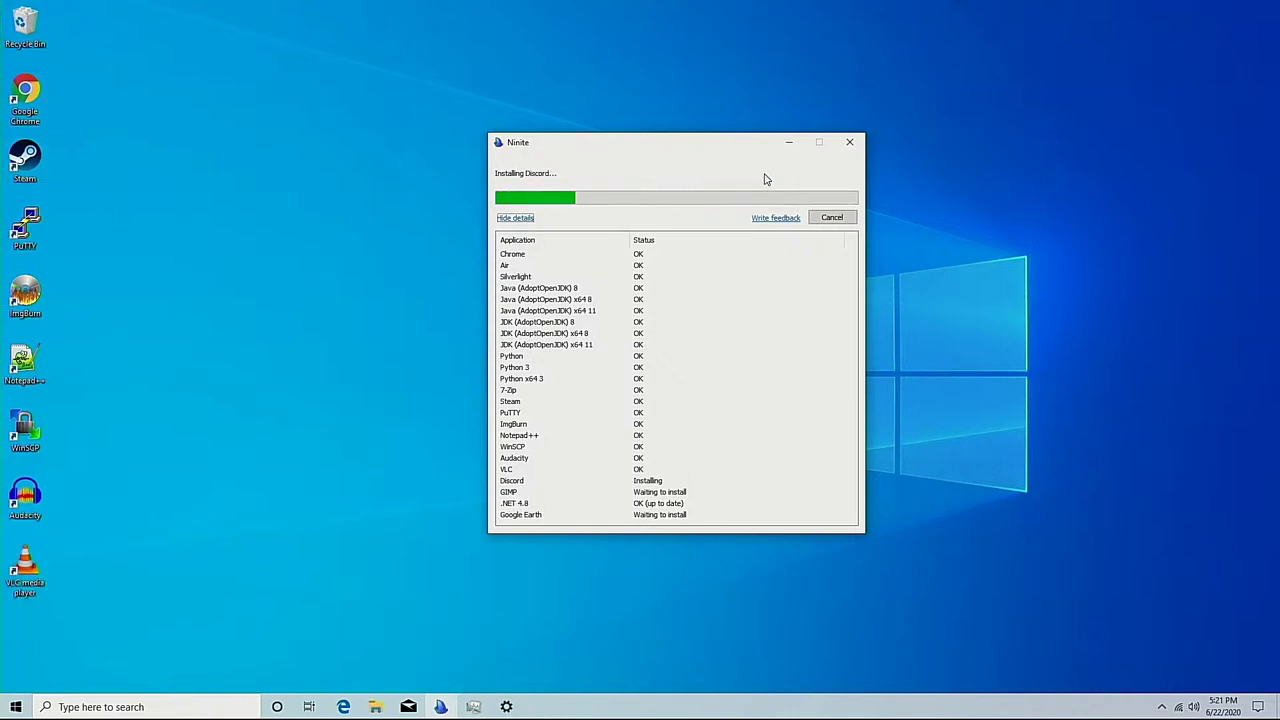
pyautogui.moveTo(757, 143); pyautogui.dragTo(565, 148)
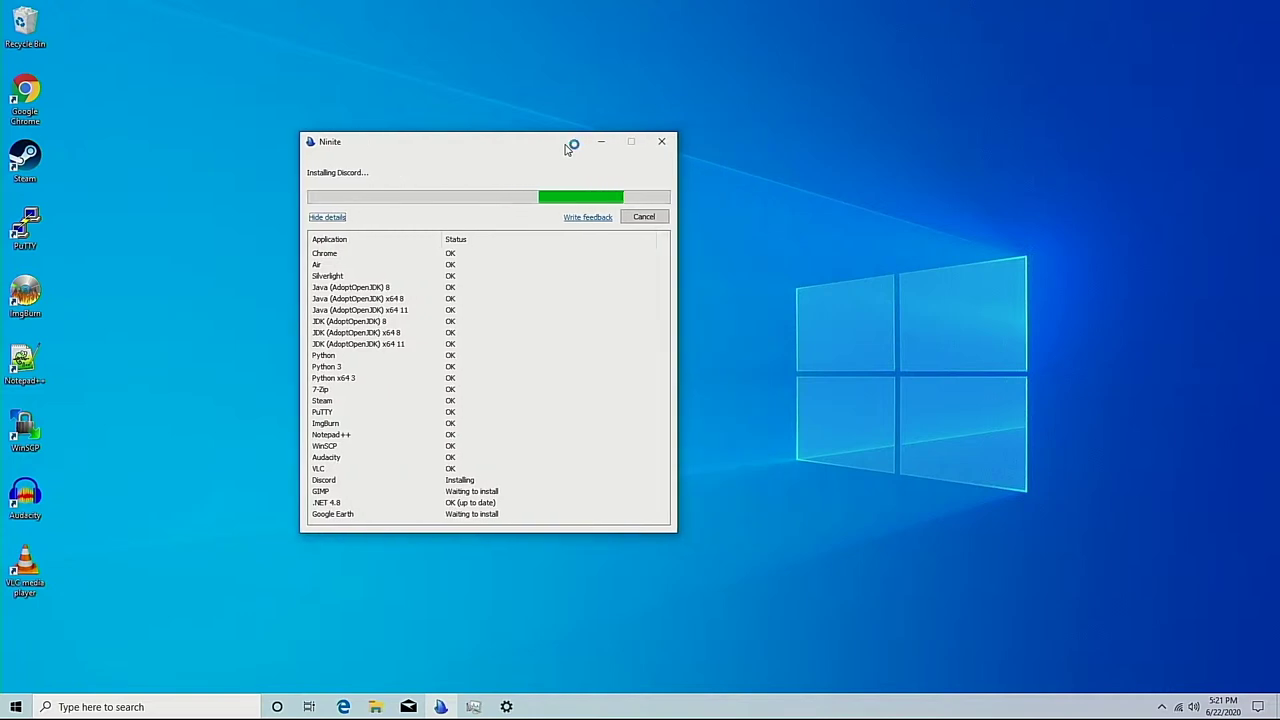
pyautogui.moveTo(1148, 172); pyautogui.dragTo(750, 544)
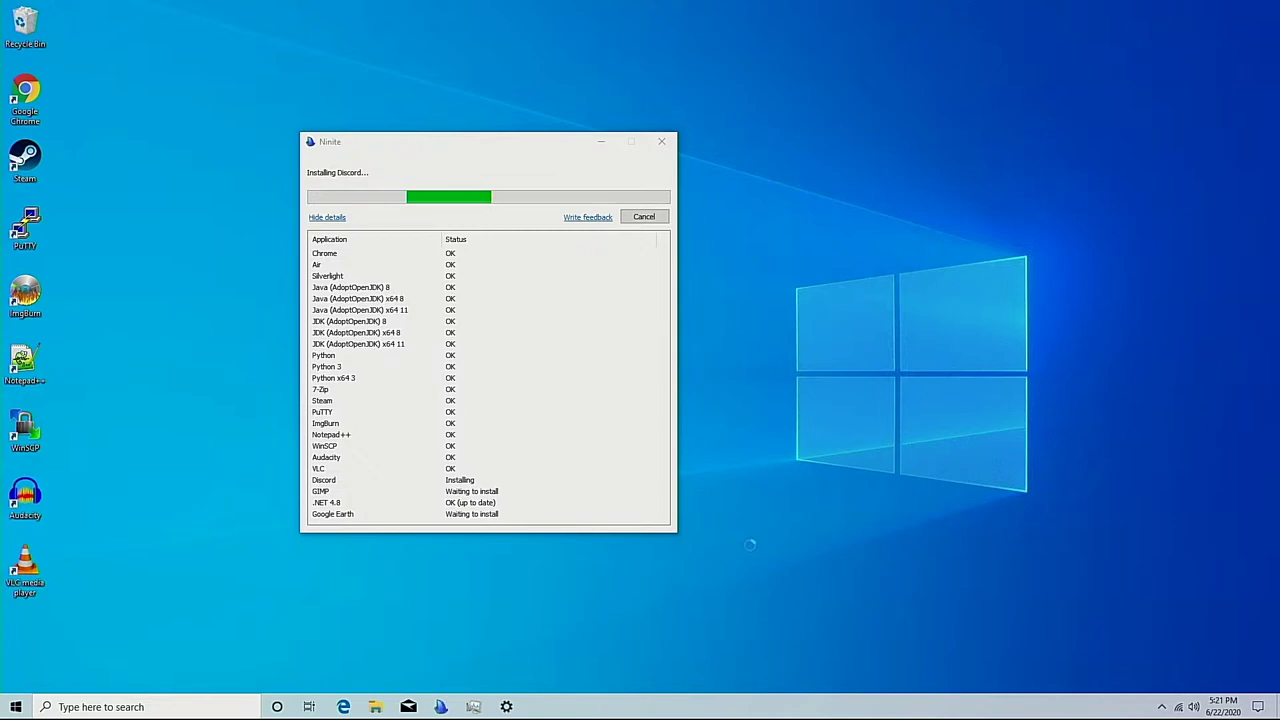
# Open the desktop's Personalization settings and set the night-sky picture with the green tent as the background
pyautogui.rightClick(750, 545)
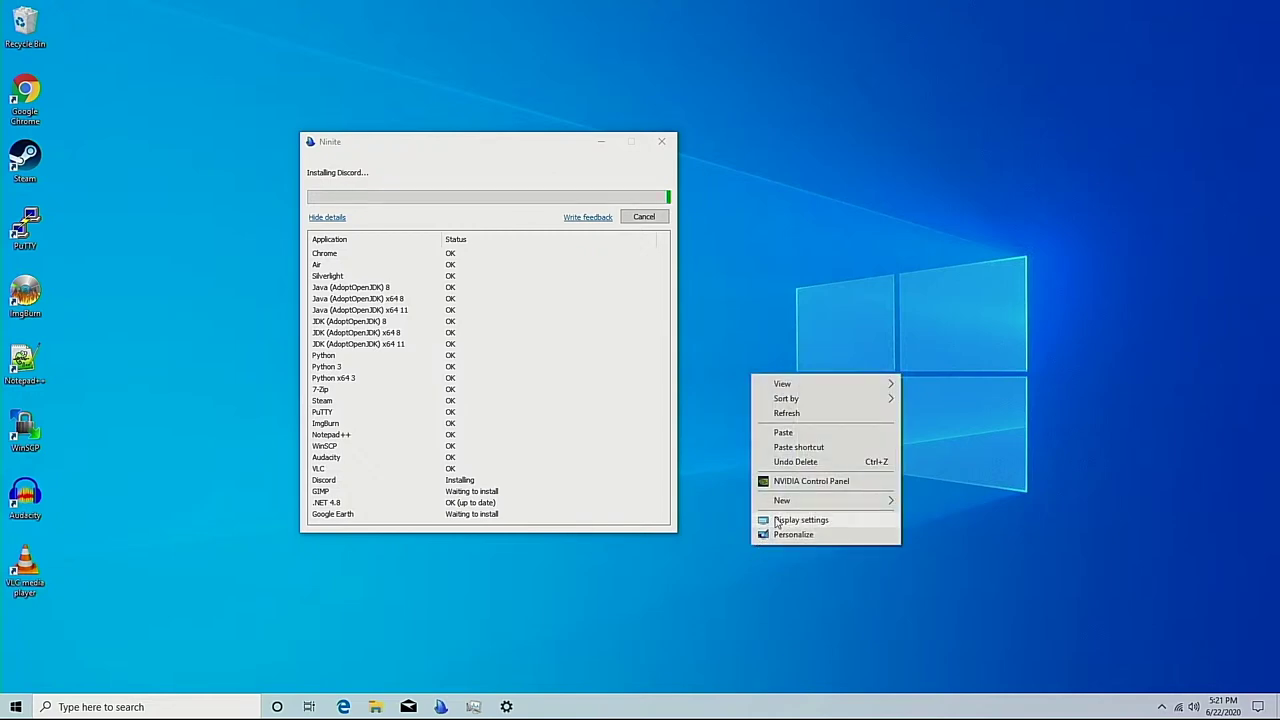
pyautogui.click(778, 535)
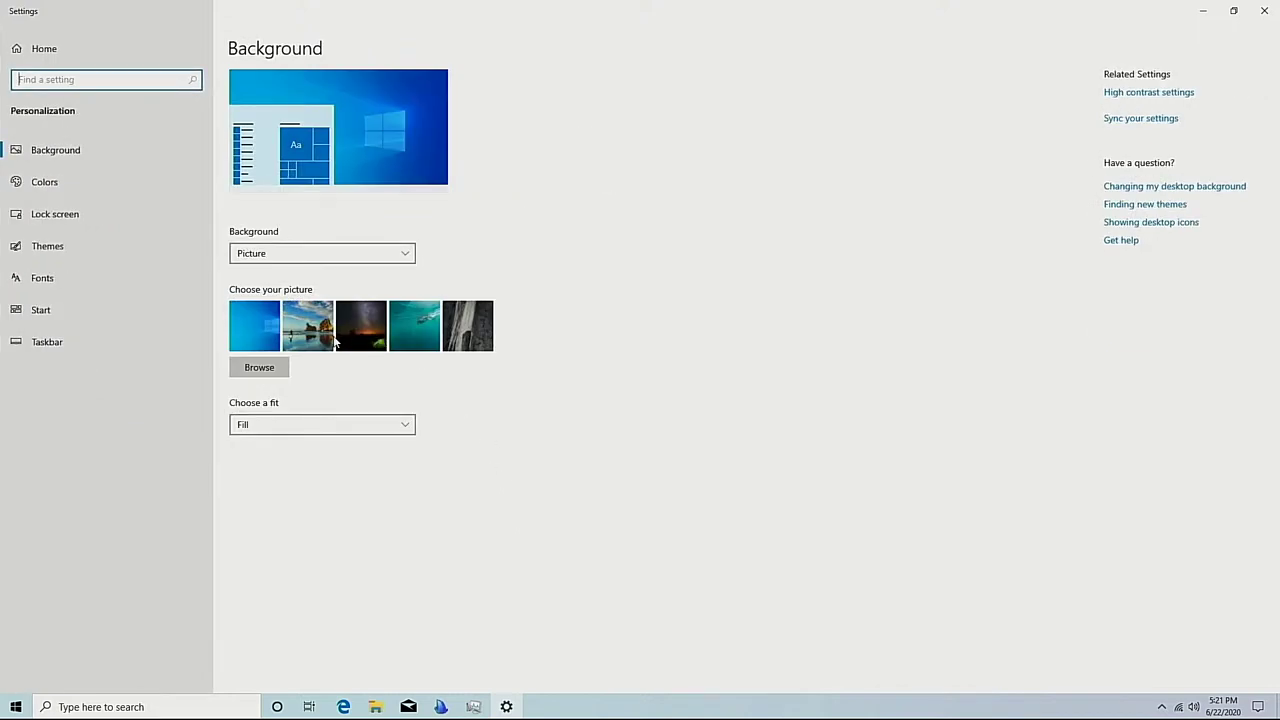
pyautogui.click(330, 342)
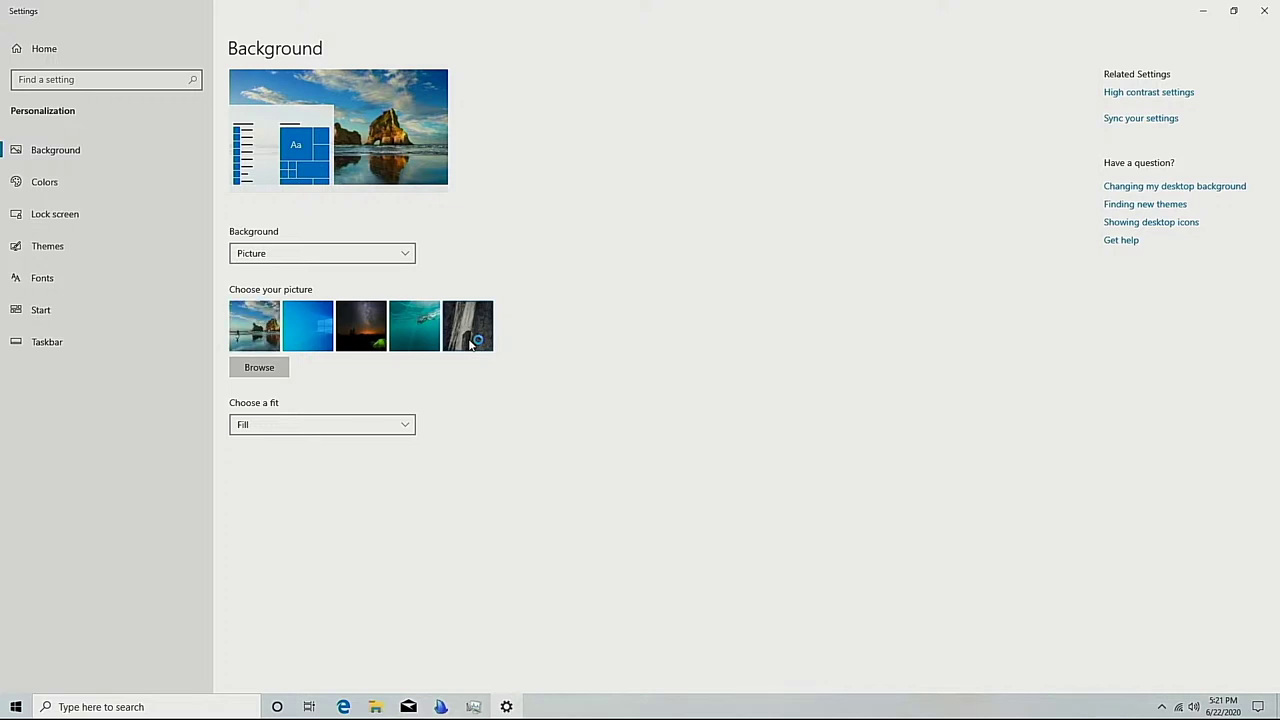
pyautogui.click(474, 340)
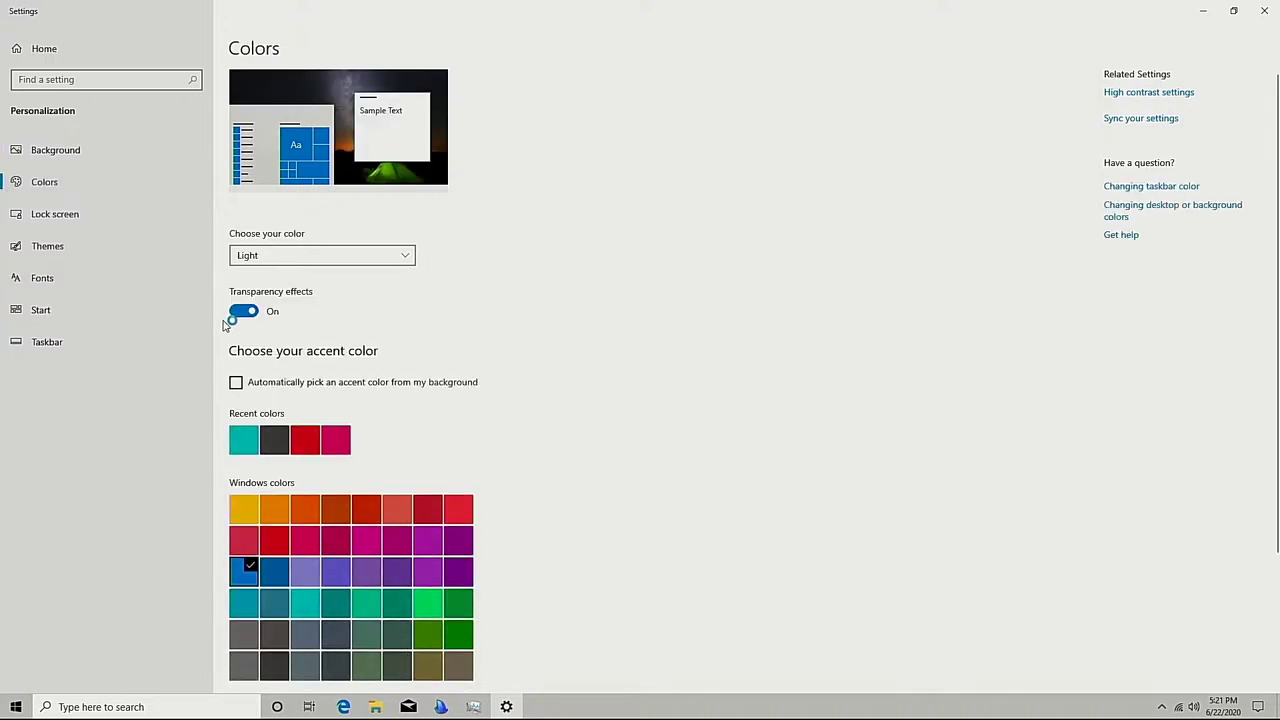
# Set the color mode to Custom with Dark as default Windows mode, and pick the accent color automatically from the background
pyautogui.click(268, 262)
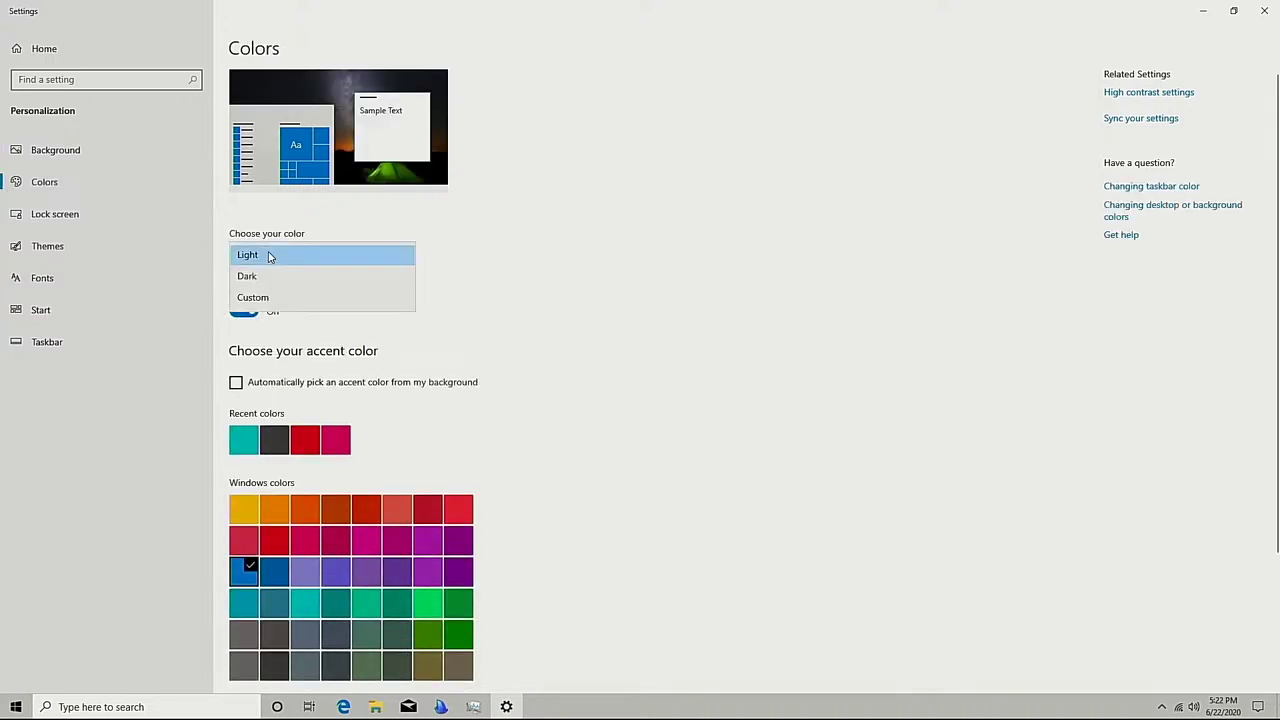
pyautogui.click(256, 306)
pyautogui.click(236, 343)
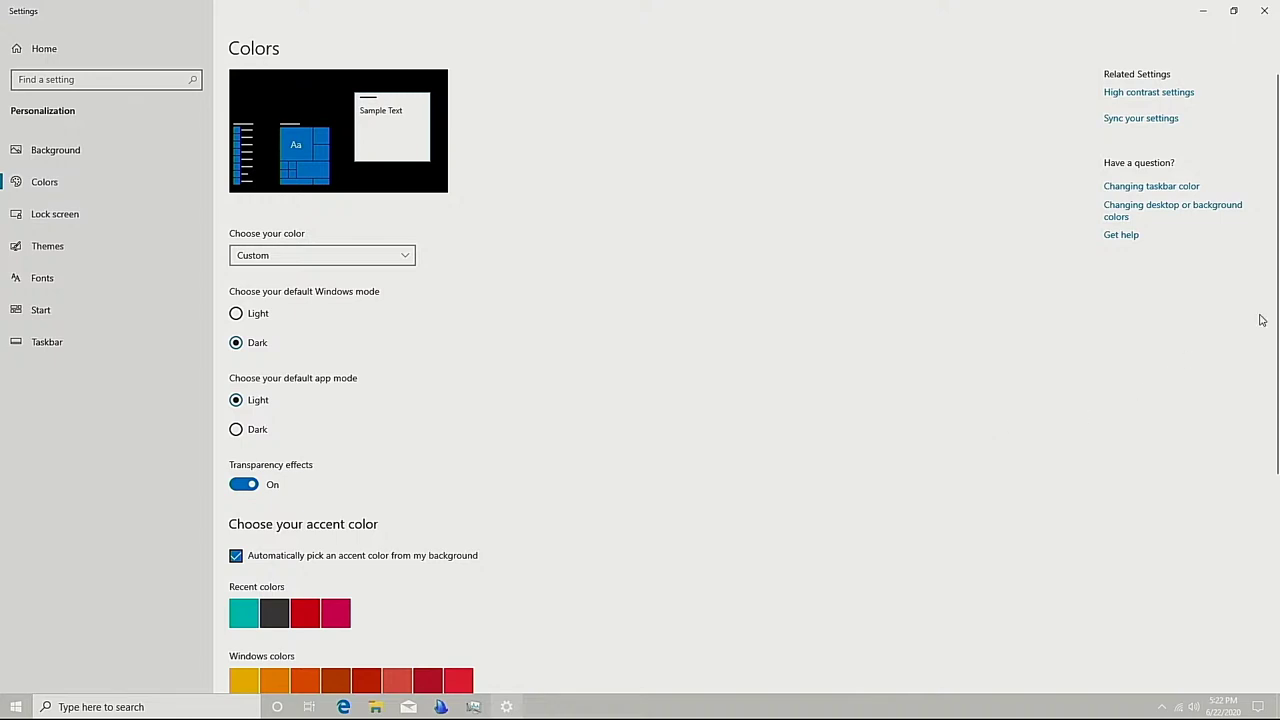
# Show the accent color on Start, taskbar, action center, title bars and window borders, set it to Mint dark, and close Settings
pyautogui.scroll(-3, 773, 524)
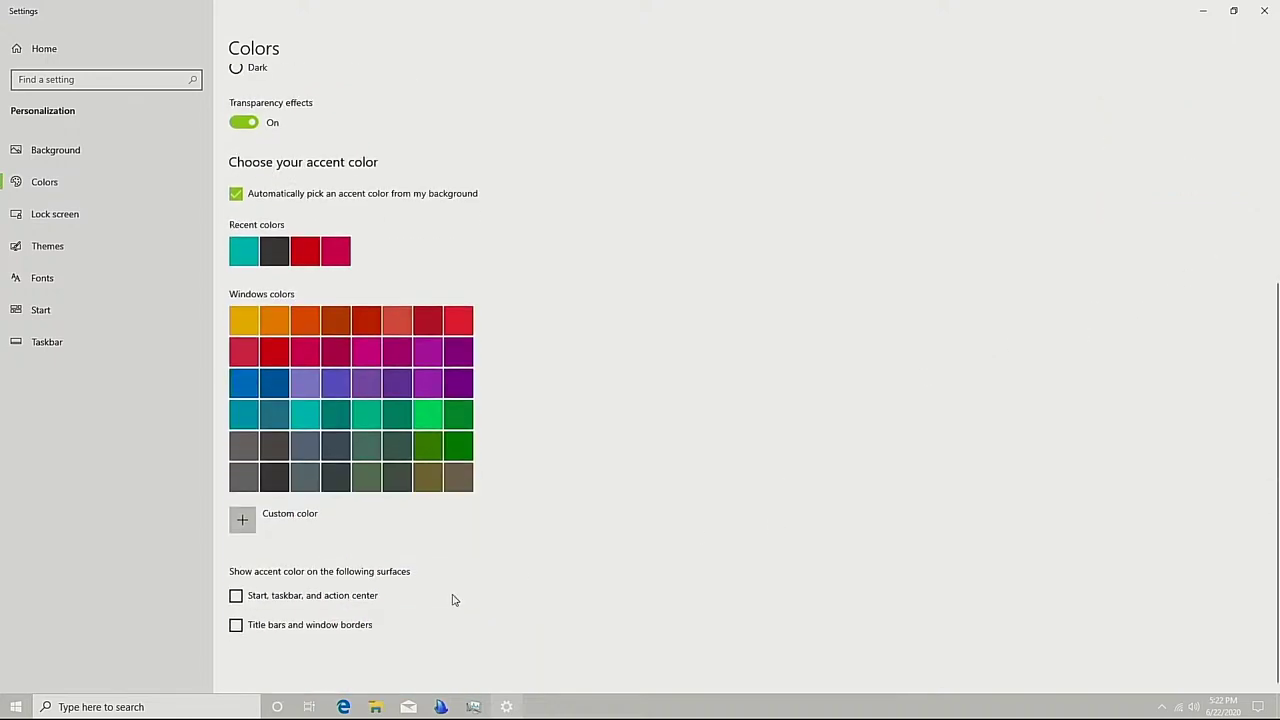
pyautogui.click(236, 596)
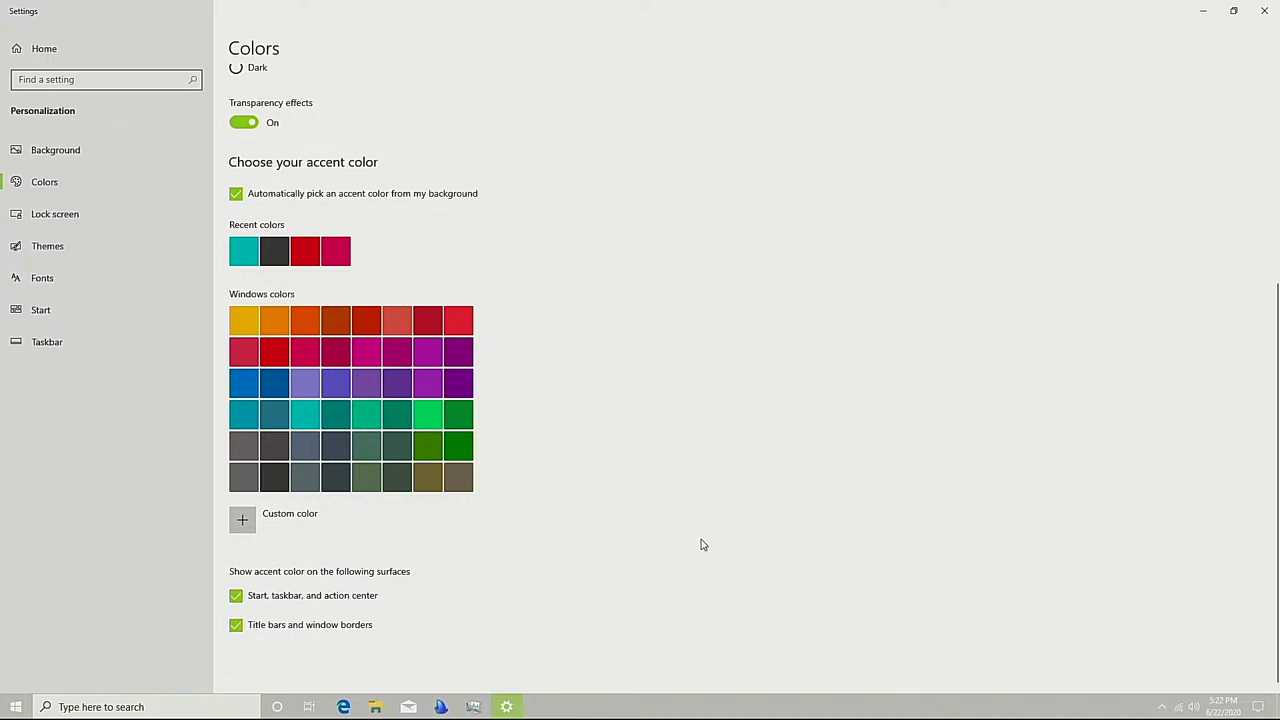
pyautogui.scroll(3, 686, 544)
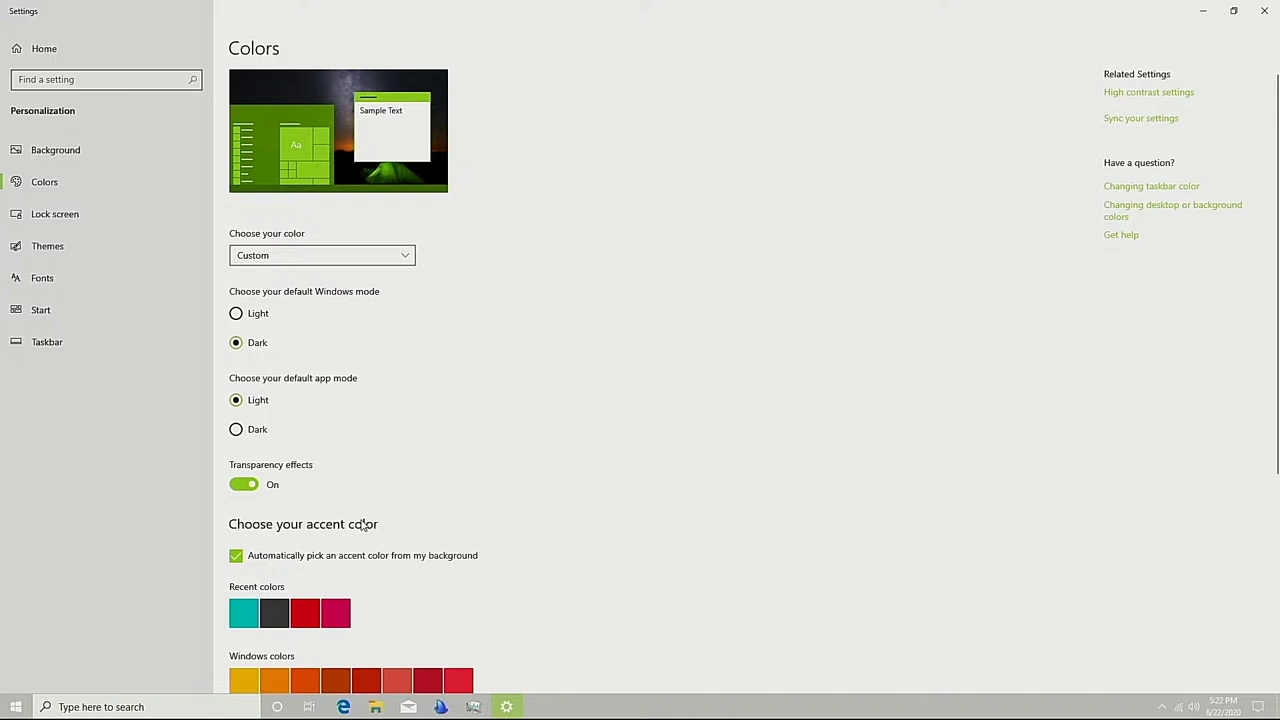
pyautogui.scroll(-3, 363, 525)
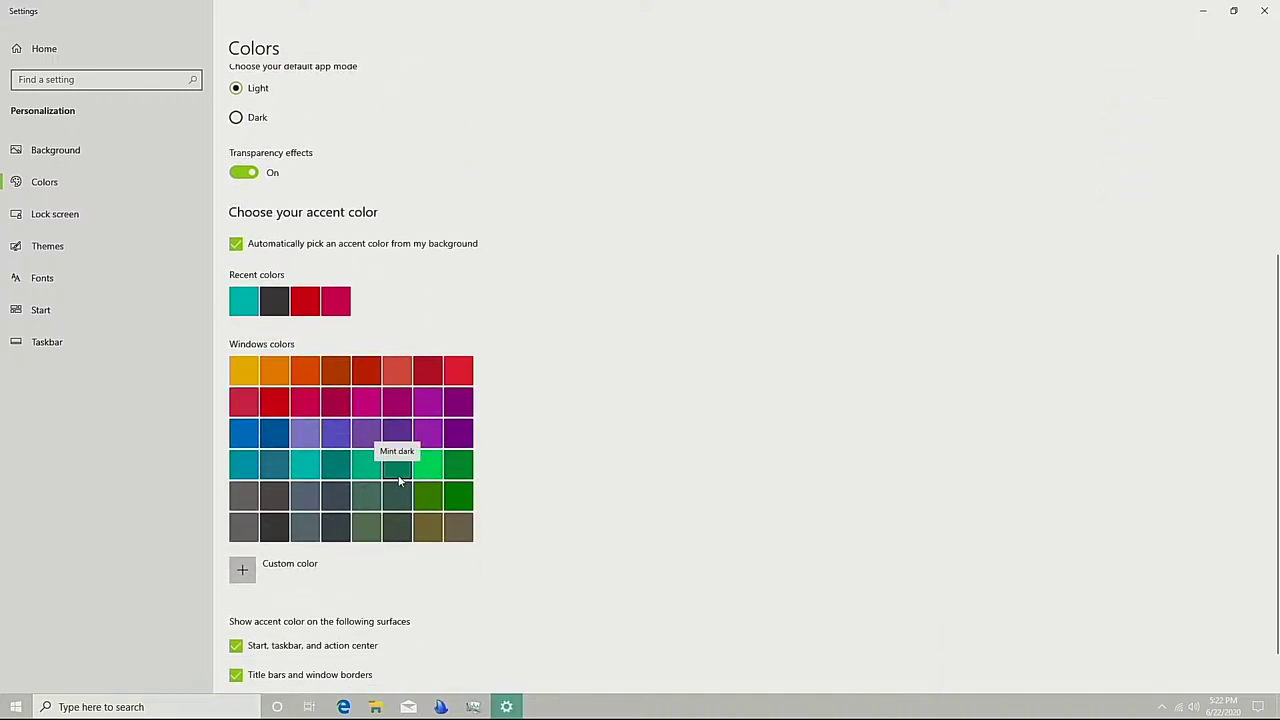
pyautogui.click(397, 466)
pyautogui.click(1264, 12)
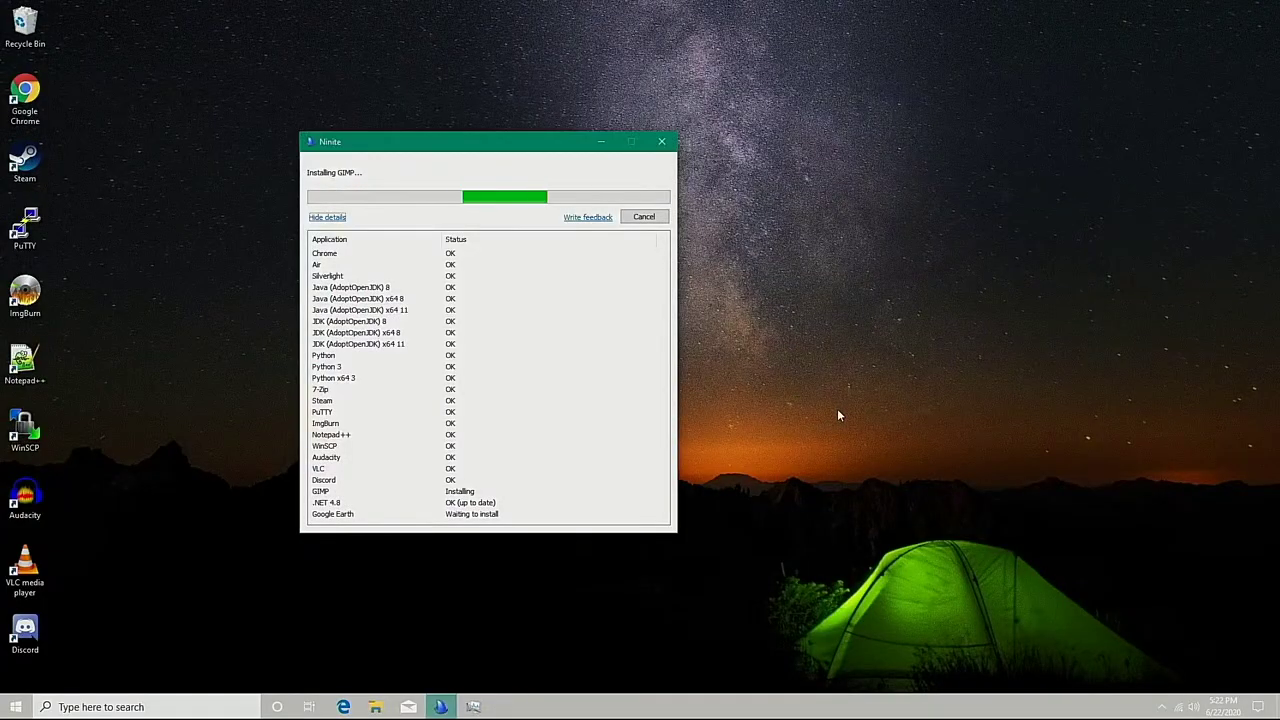
# Check the disk activity in Task Manager, then open Windows Update in Settings to check the installation progress
pyautogui.click(467, 710)
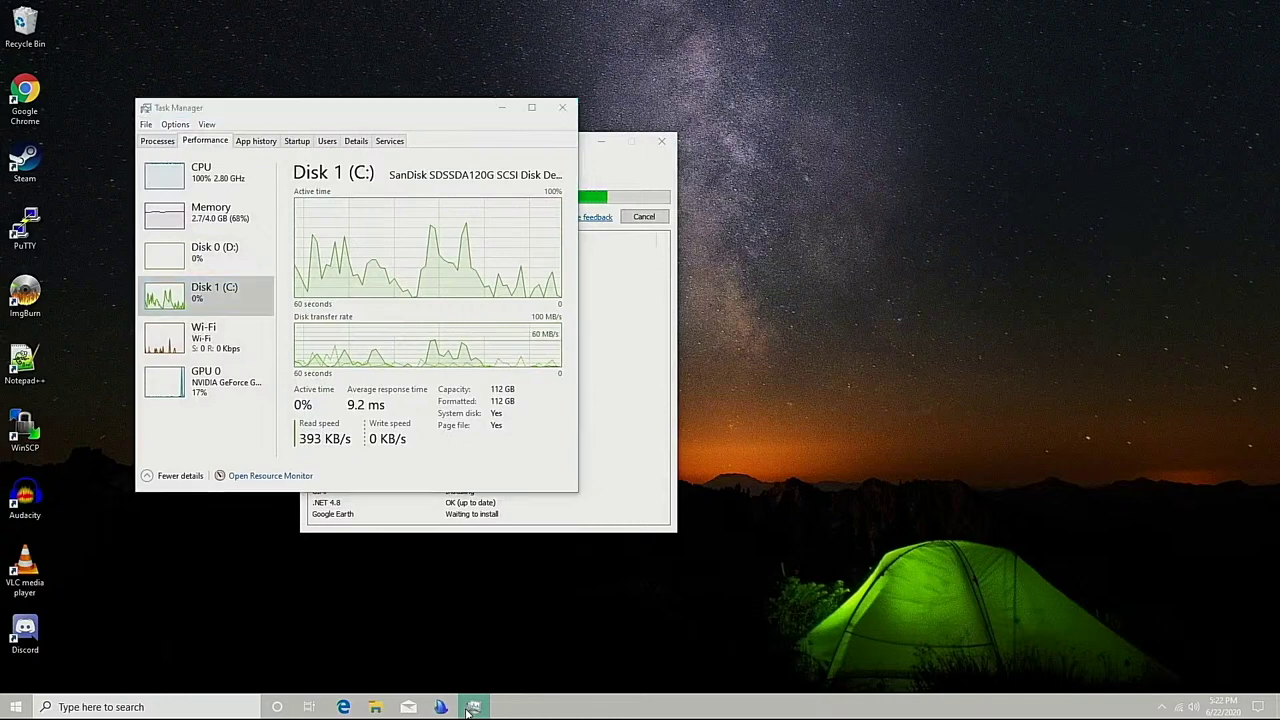
pyautogui.click(467, 710)
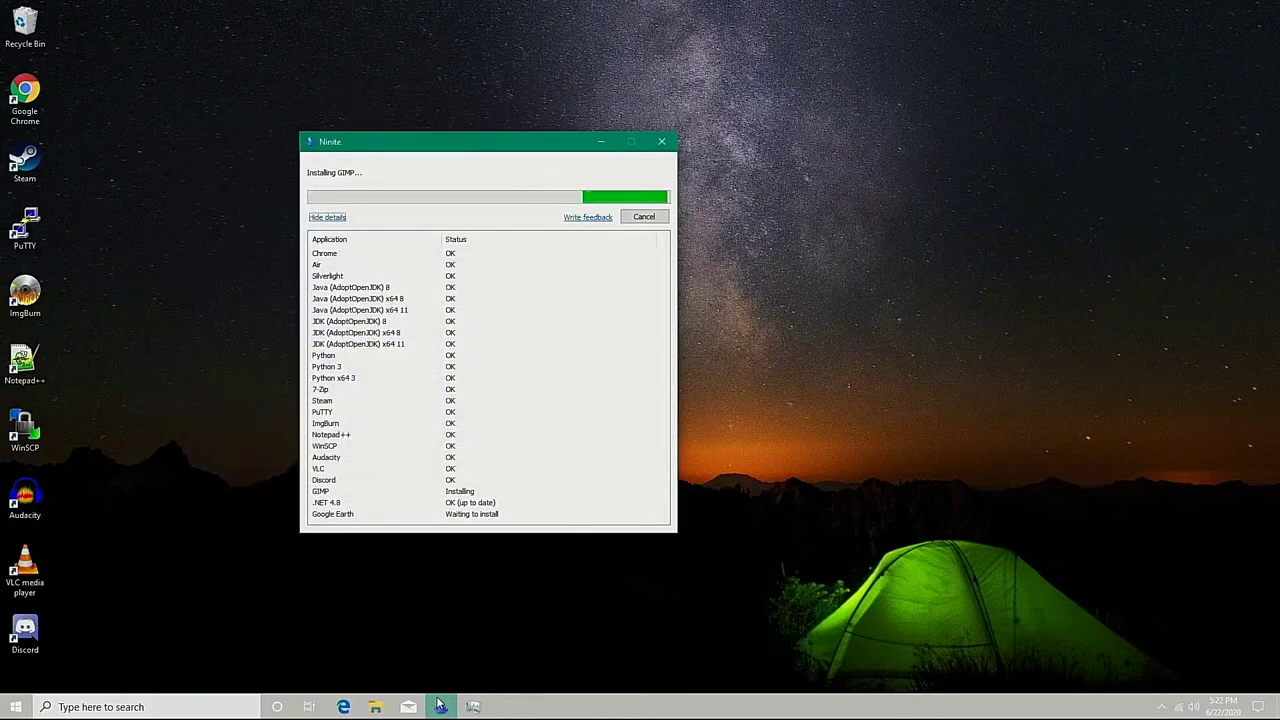
pyautogui.click(32, 708)
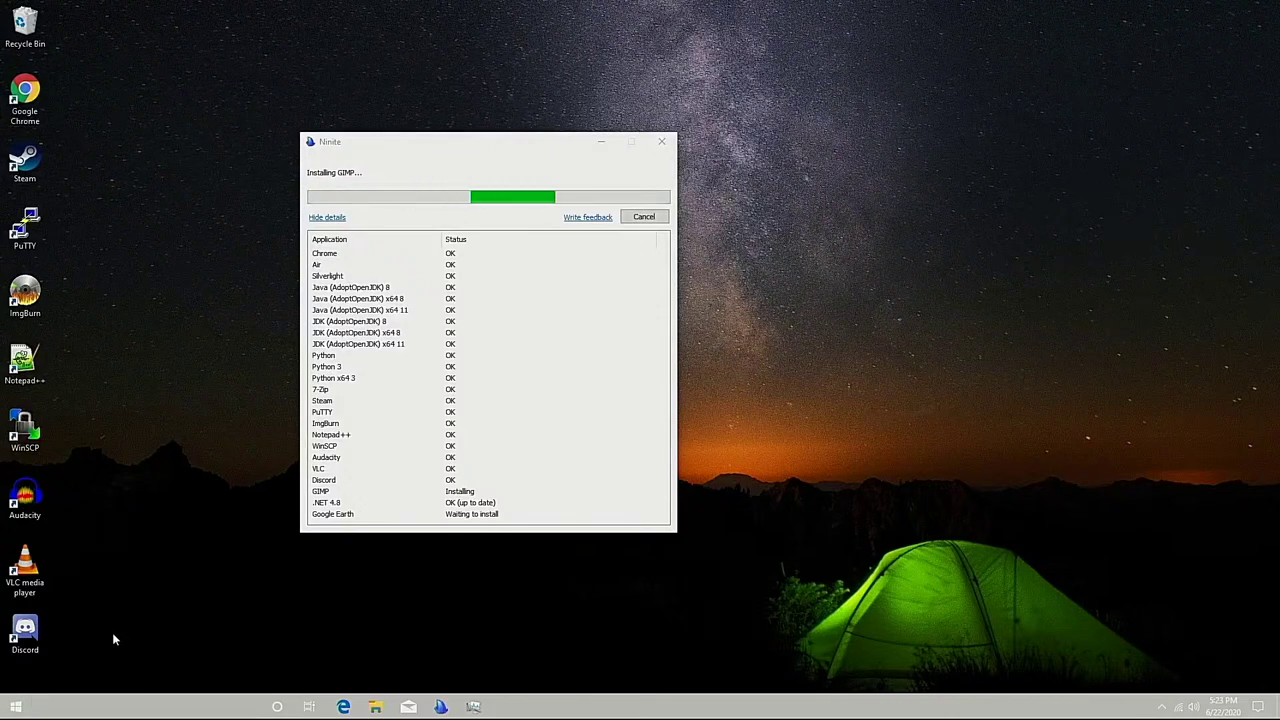
pyautogui.rightClick(16, 707)
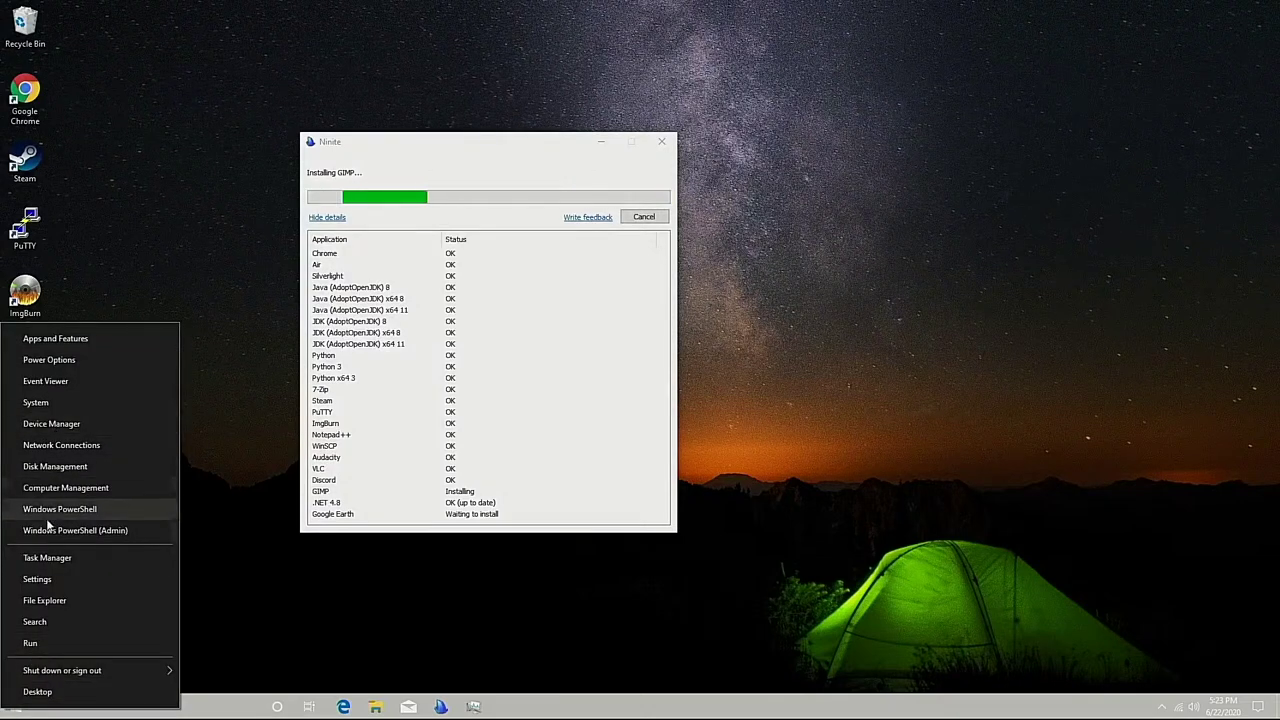
pyautogui.click(56, 579)
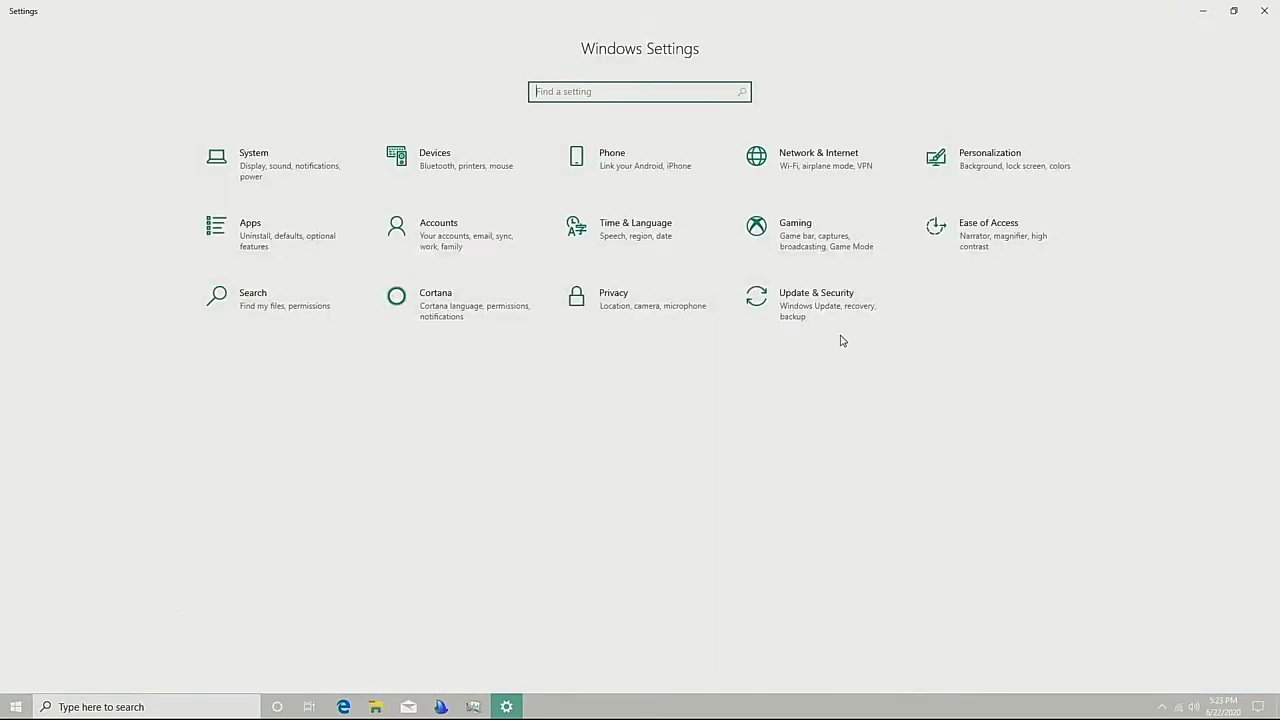
pyautogui.click(831, 335)
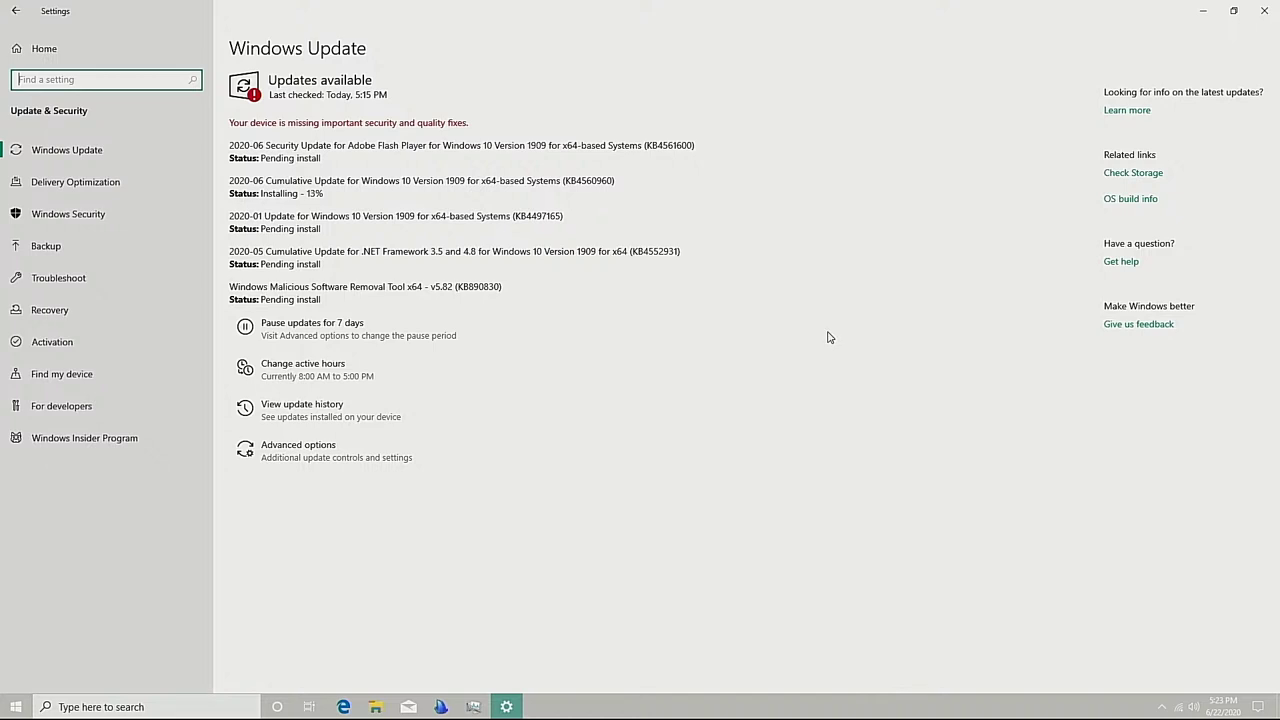
# Place the Ninite window beside the update list and close the installer once all applications are installed
pyautogui.click(441, 707)
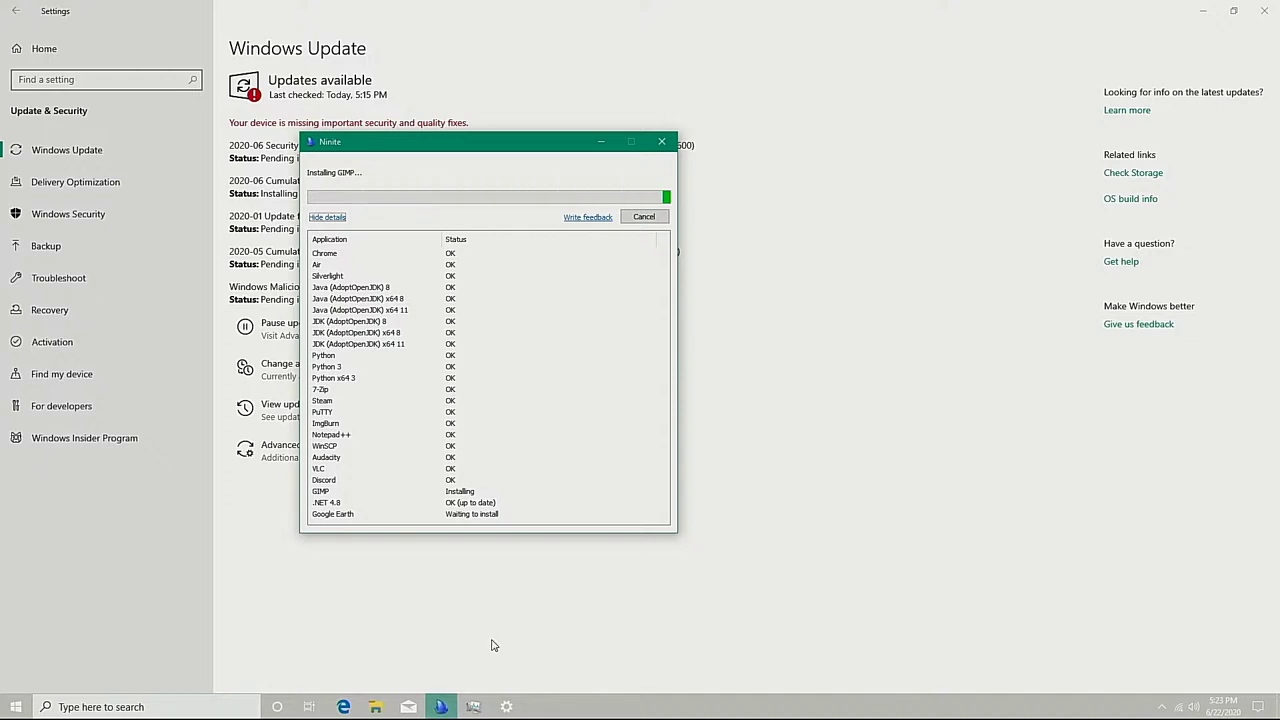
pyautogui.moveTo(514, 152); pyautogui.dragTo(950, 152)
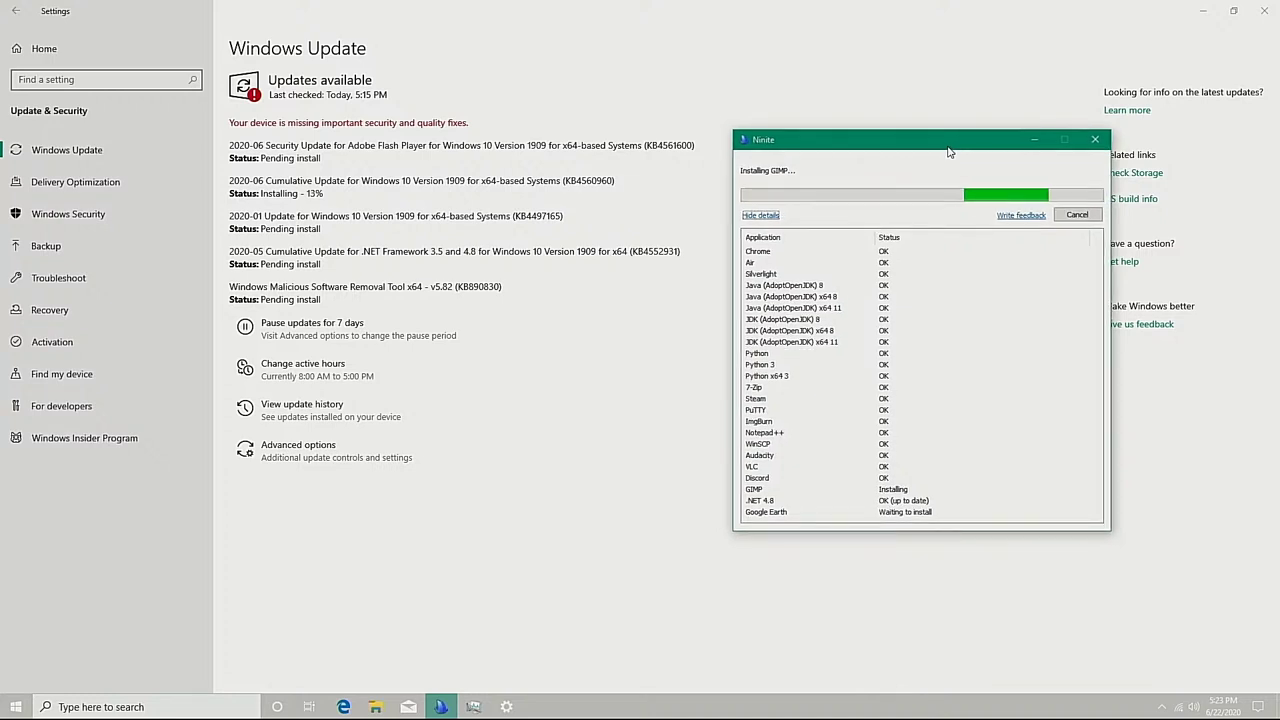
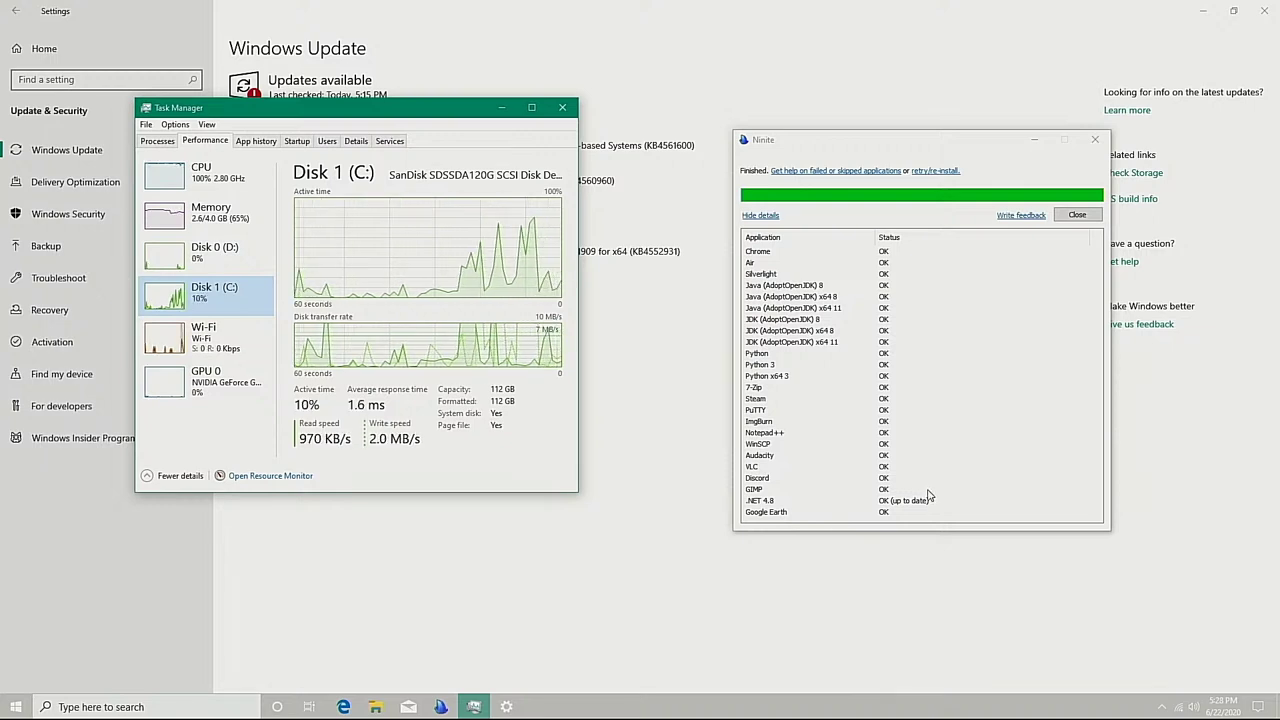
pyautogui.click(1077, 214)
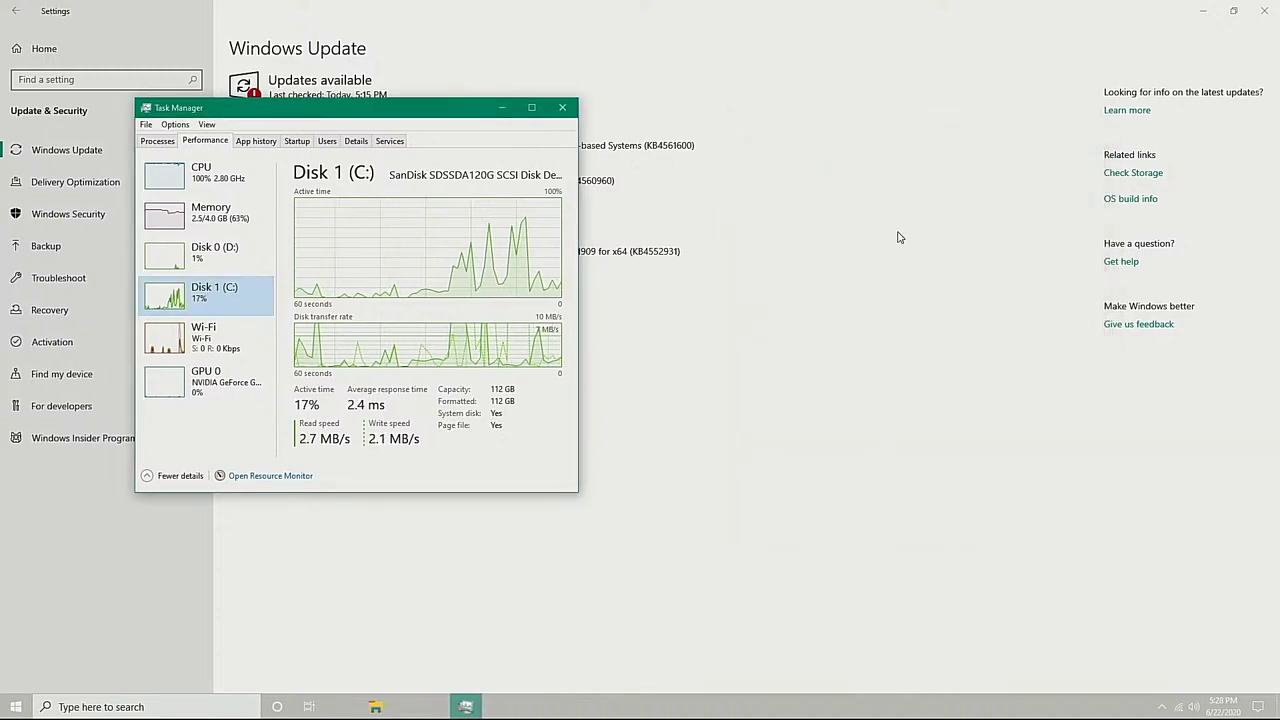
# Show the CPU performance graph in Task Manager and move its window clear of the update list
pyautogui.click(250, 186)
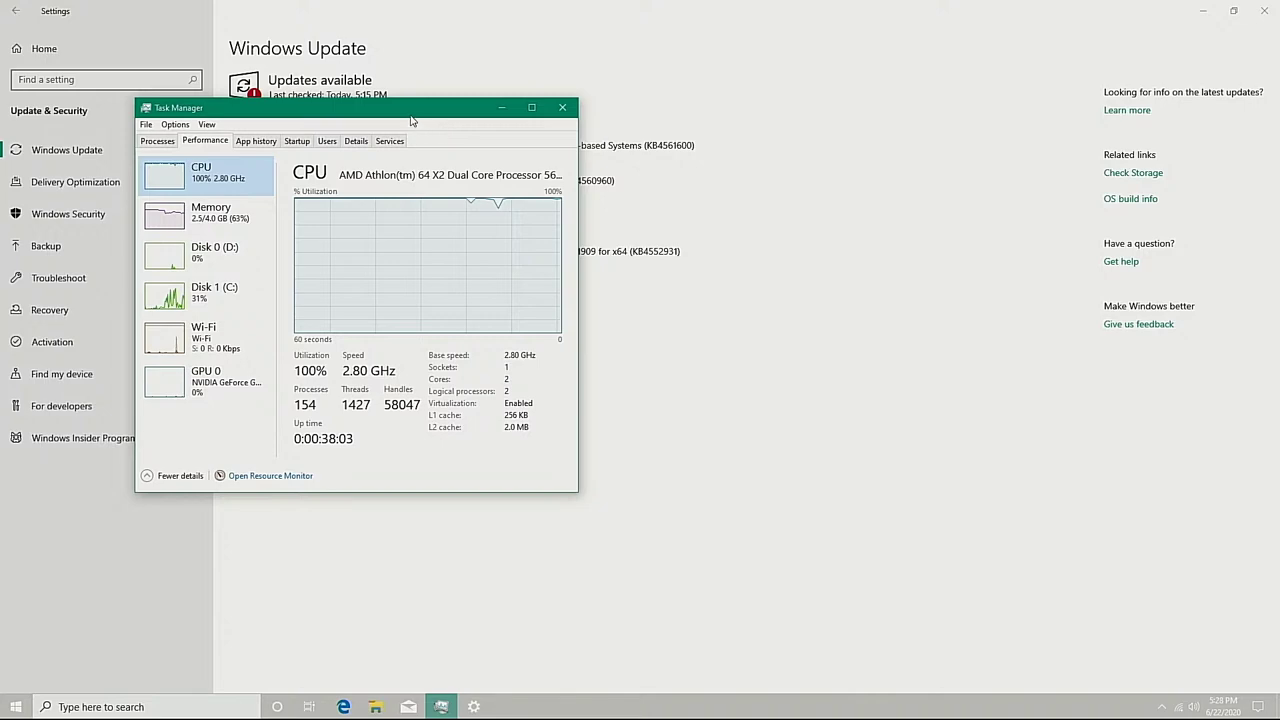
pyautogui.moveTo(410, 120); pyautogui.dragTo(976, 262)
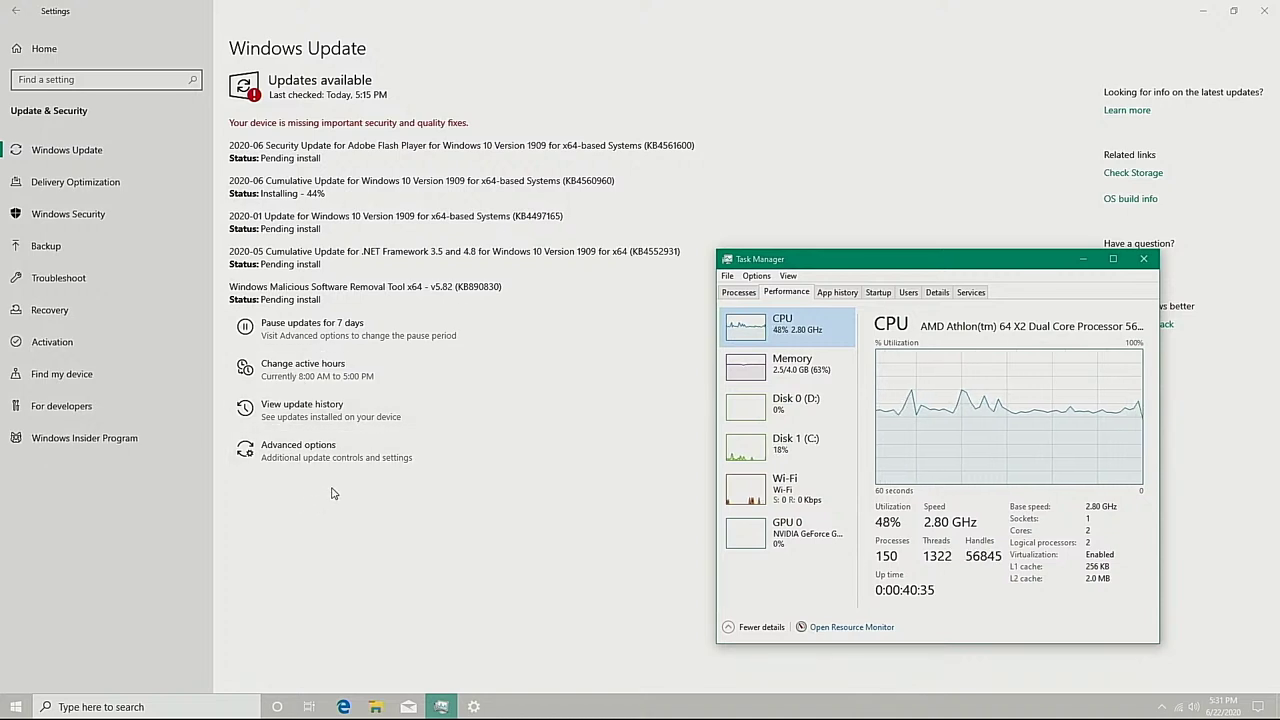
# Try to open the Start menu, its shortcut menu and the taskbar search
pyautogui.click(16, 708)
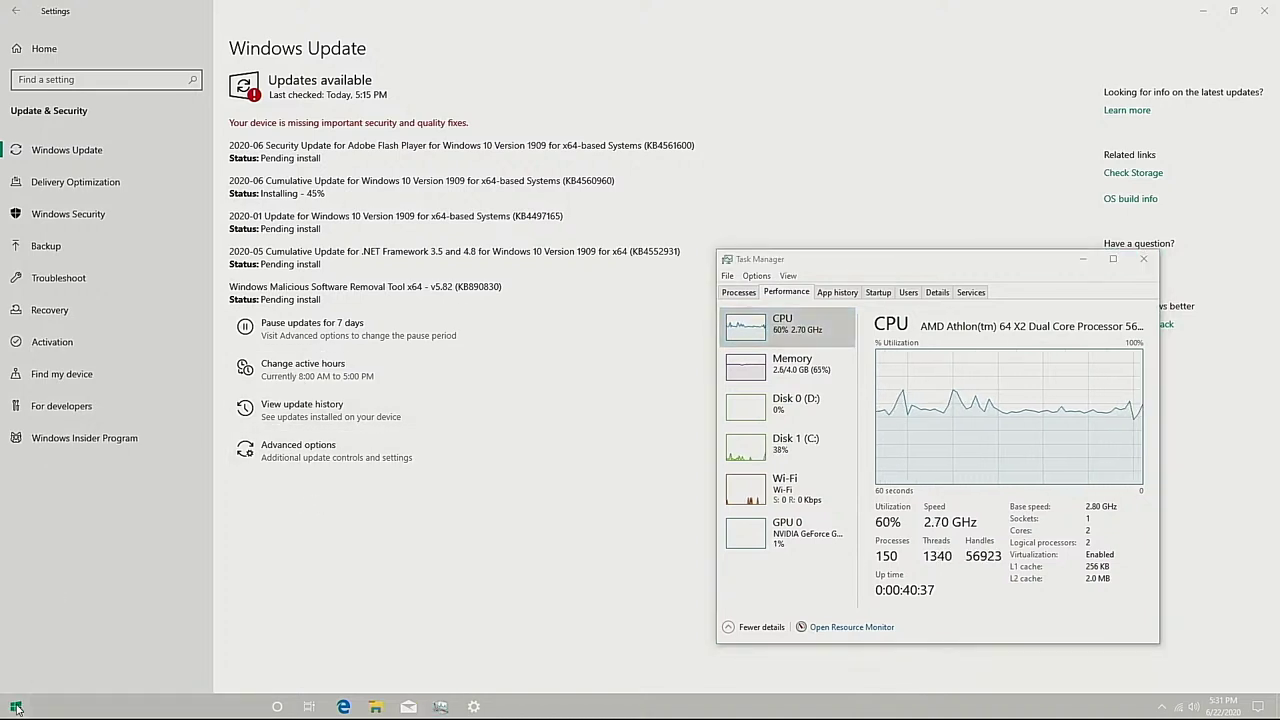
pyautogui.click(69, 643)
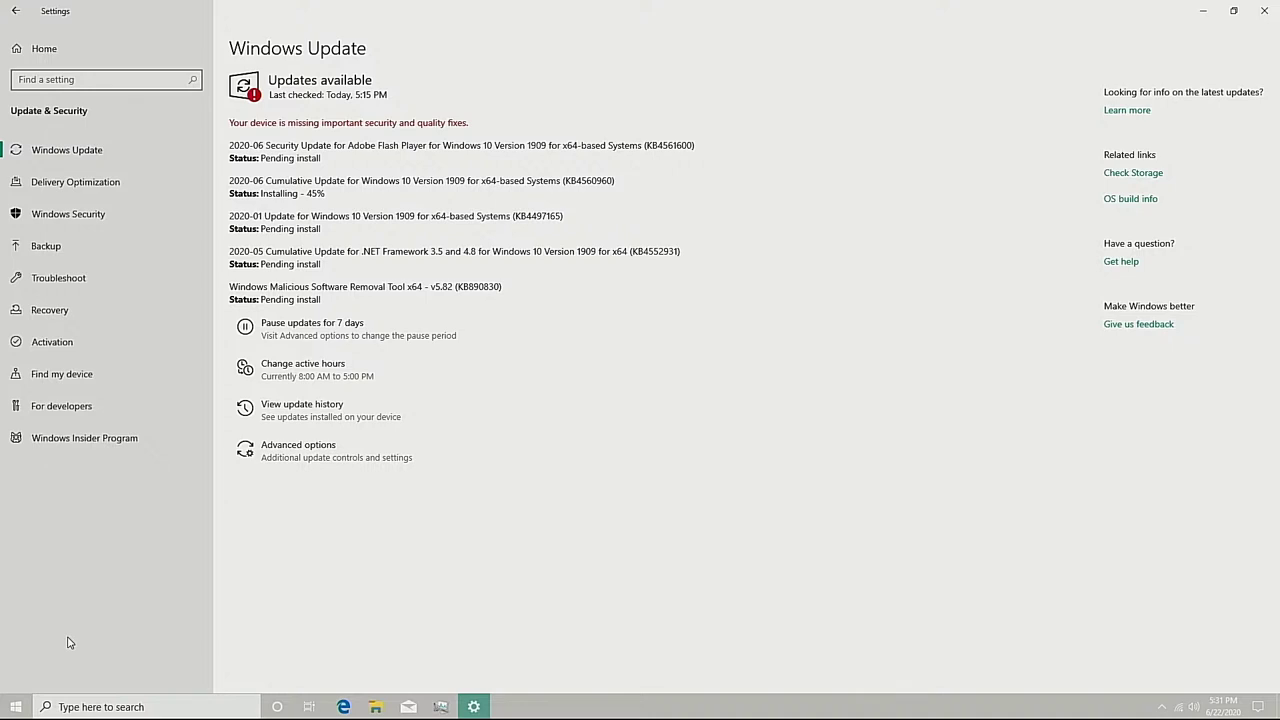
pyautogui.click(70, 706)
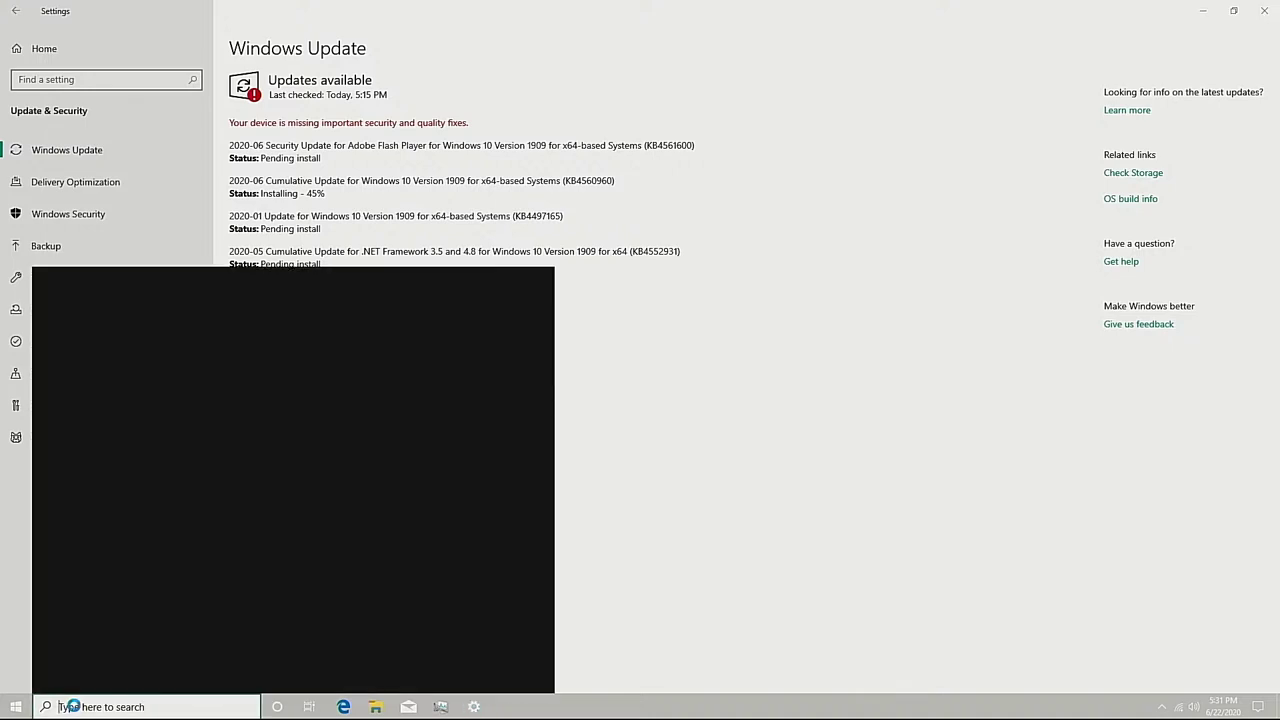
pyautogui.click(6, 707)
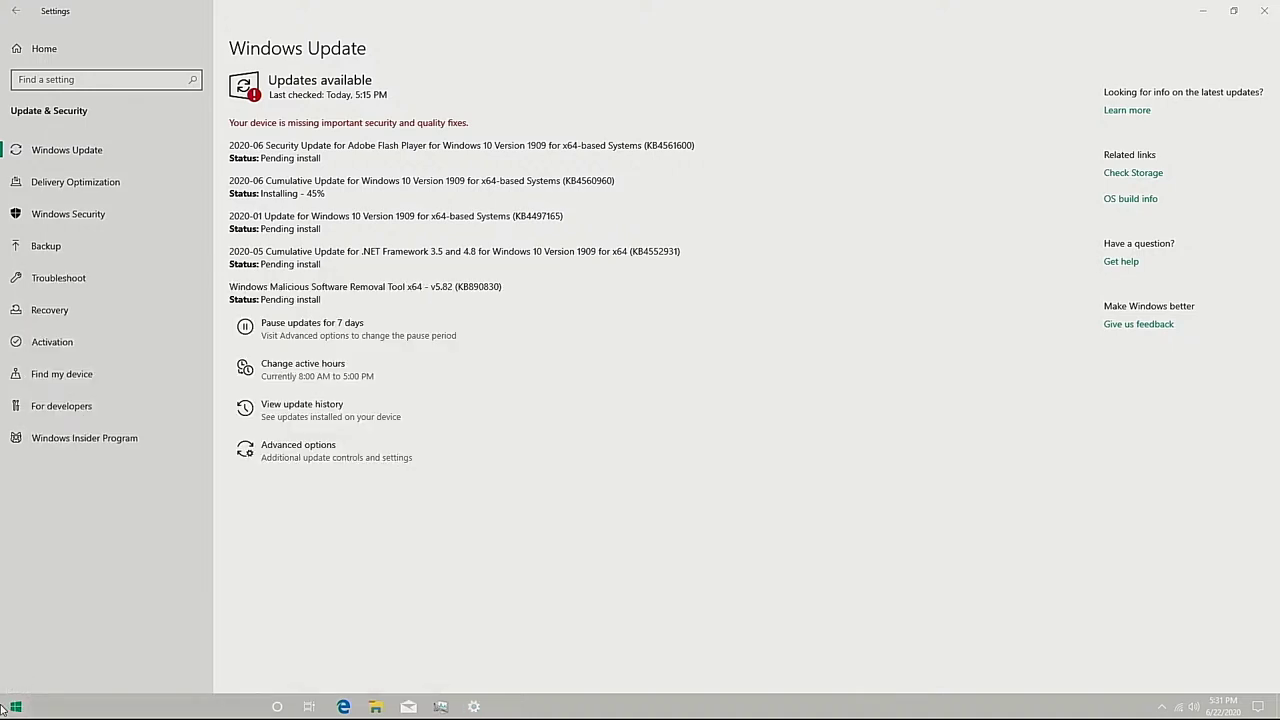
pyautogui.rightClick(4, 708)
pyautogui.click(517, 620)
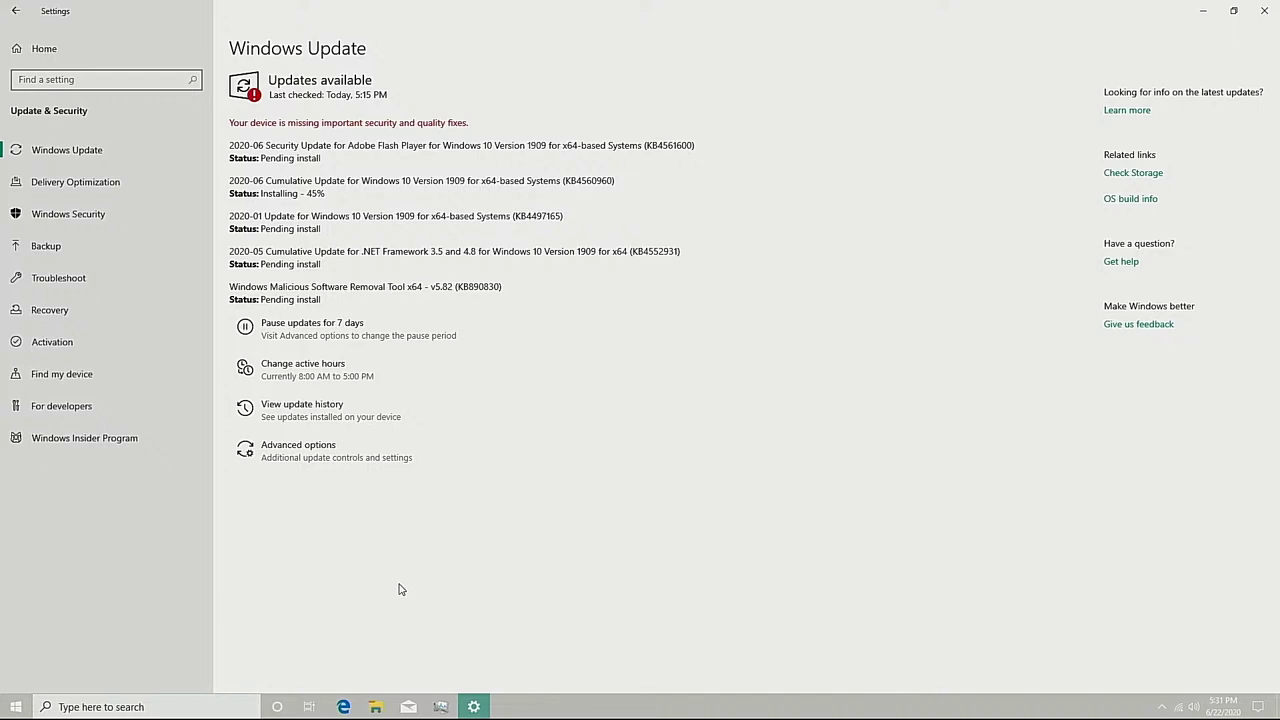
# Launch Google Chrome from the desktop, and move the Recycle Bin to the desktop's bottom-right corner and Google Earth Pro into its old place
pyautogui.click(17, 709)
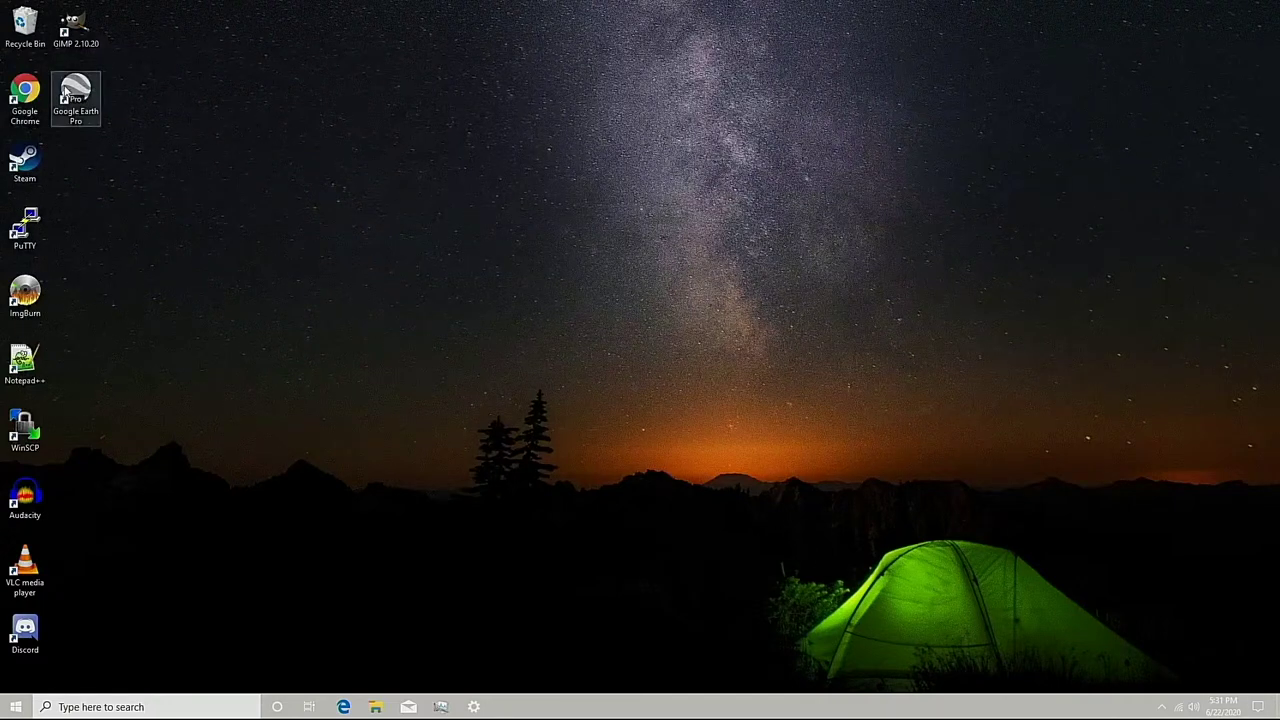
pyautogui.click(26, 97)
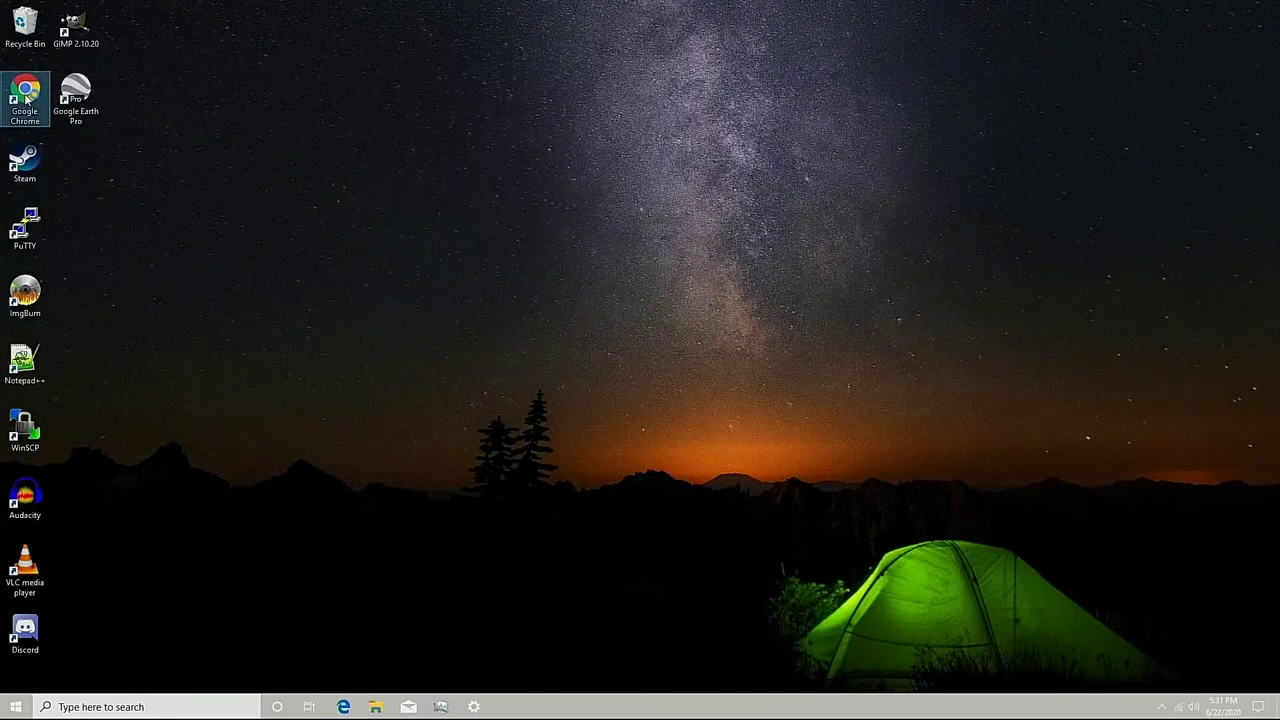
pyautogui.click(23, 25)
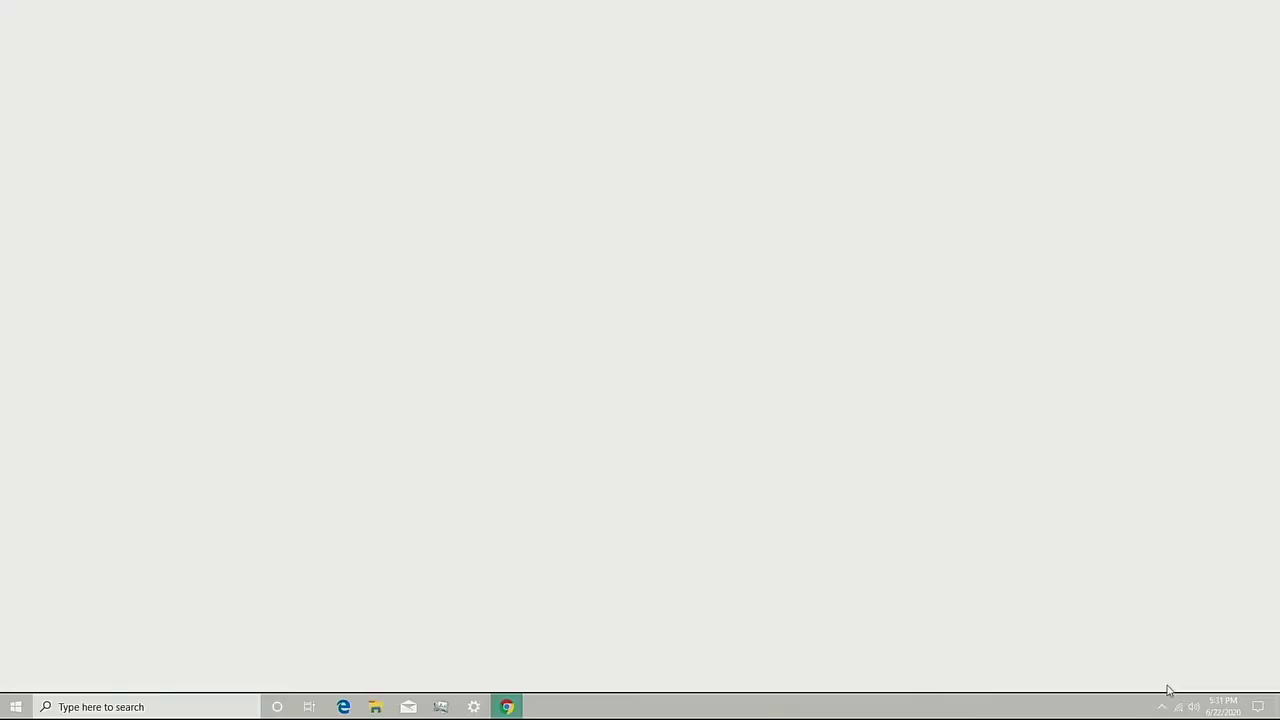
pyautogui.press('super+d')
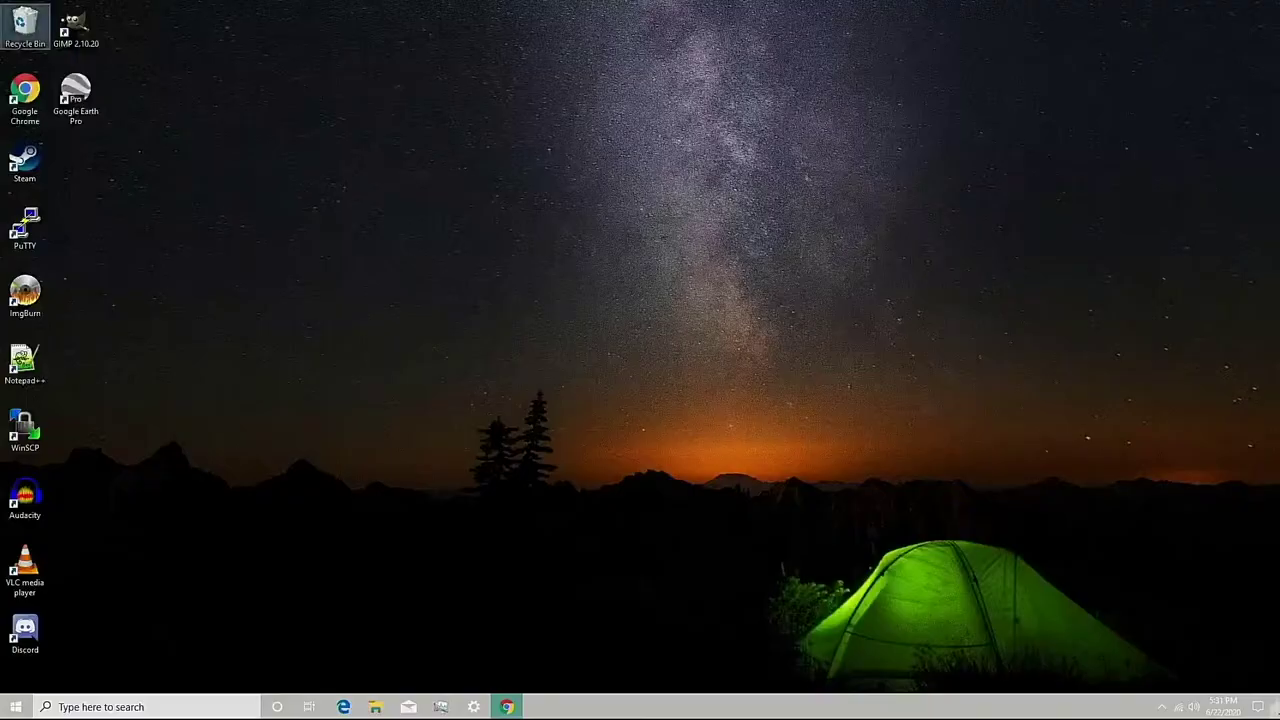
pyautogui.moveTo(23, 25); pyautogui.dragTo(1240, 635)
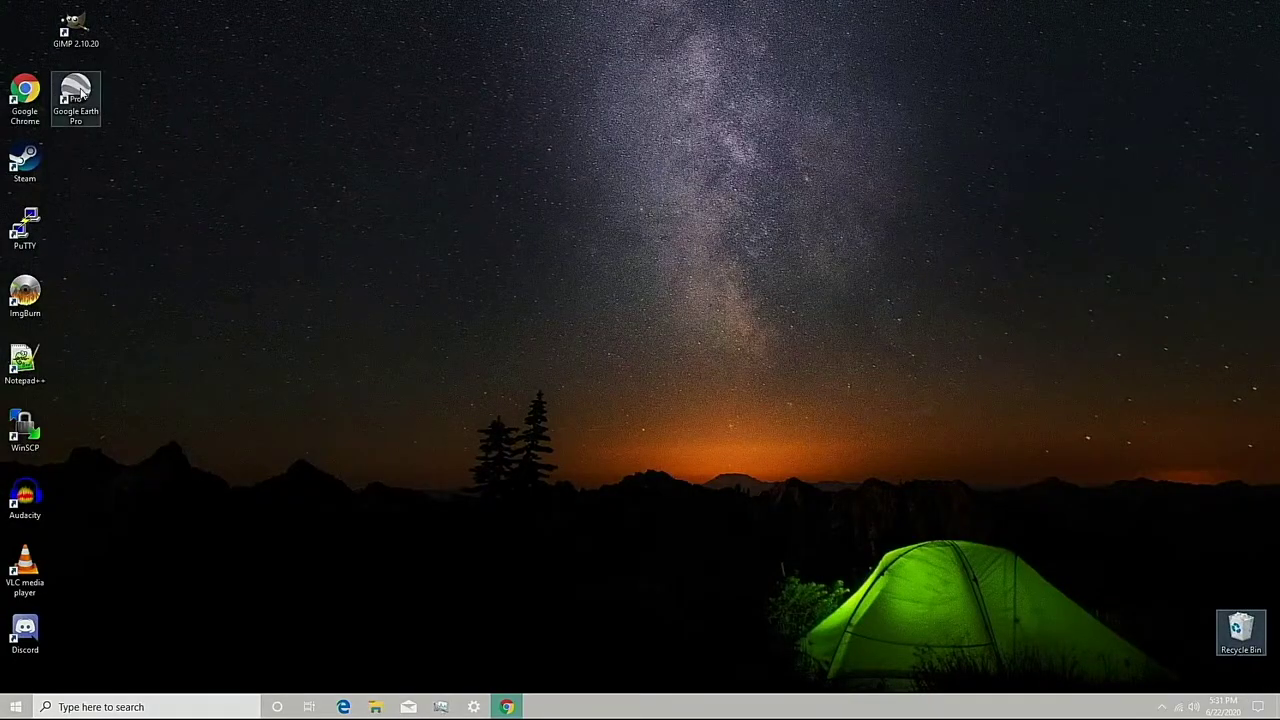
pyautogui.moveTo(75, 95); pyautogui.dragTo(25, 30)
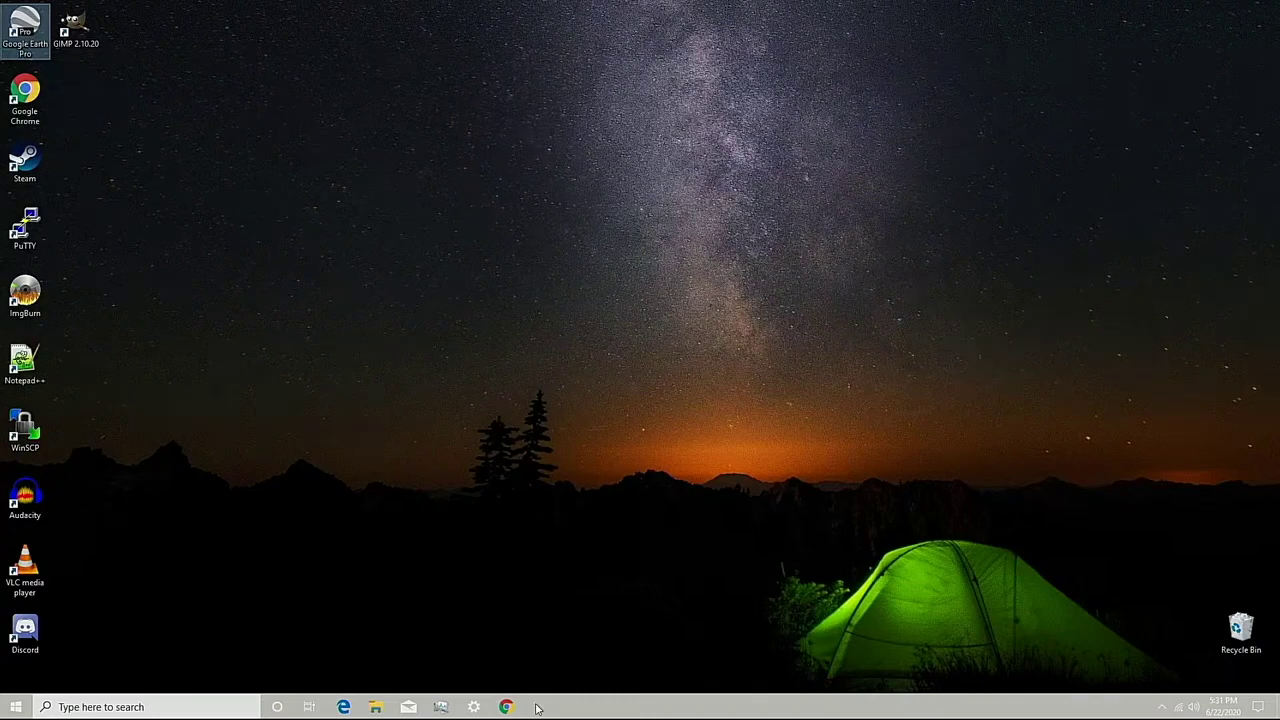
# Bring up the Chrome window and open reddit.com/r/YangForPresidentHQ
pyautogui.click(505, 707)
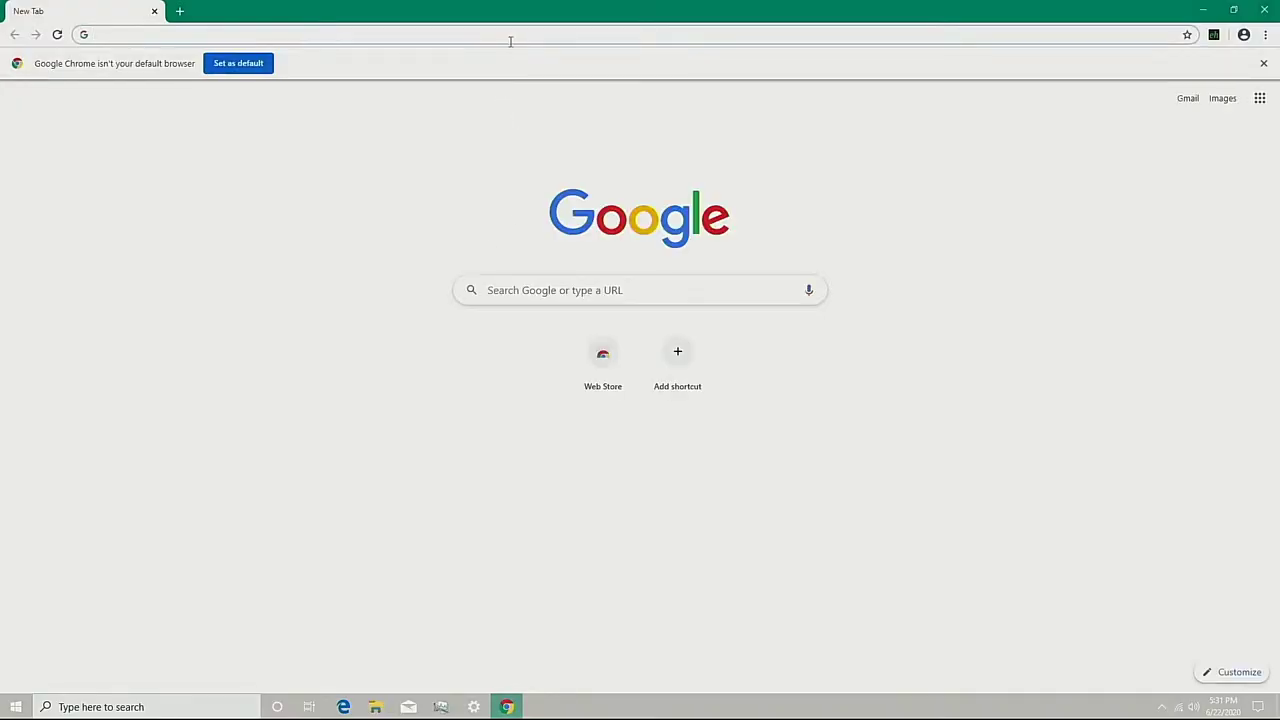
pyautogui.click(510, 41)
pyautogui.write('reddit.com/r/Y')
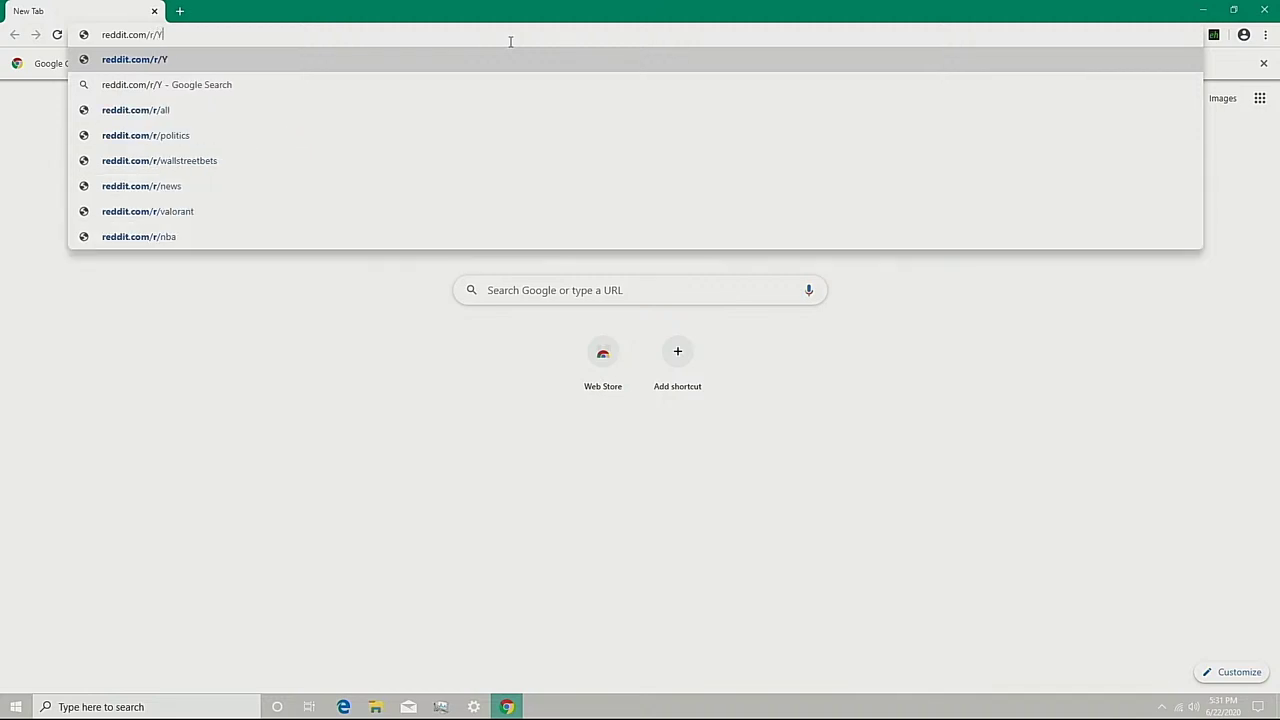
pyautogui.write('angForPresid')
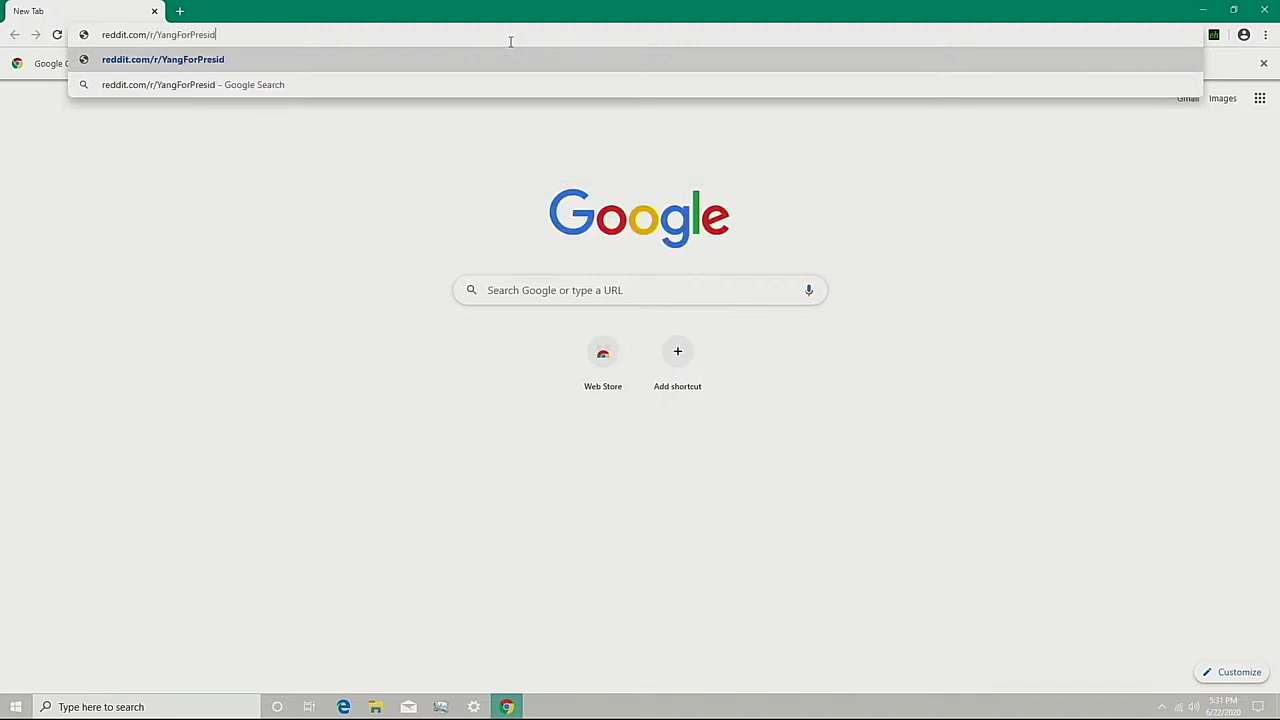
pyautogui.write('entHQ')
pyautogui.press('Return')
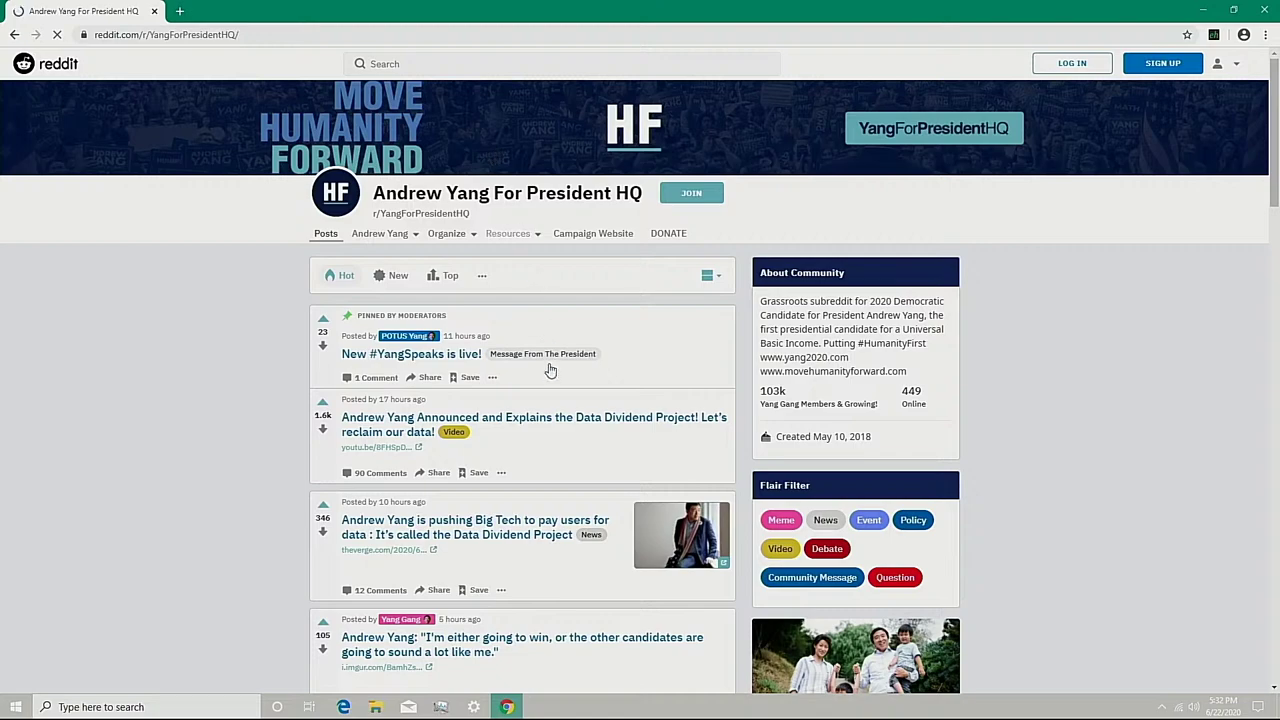
# Browse the subreddit's posts and dismiss Reddit's request to show notifications
pyautogui.scroll(-3, 1034, 343)
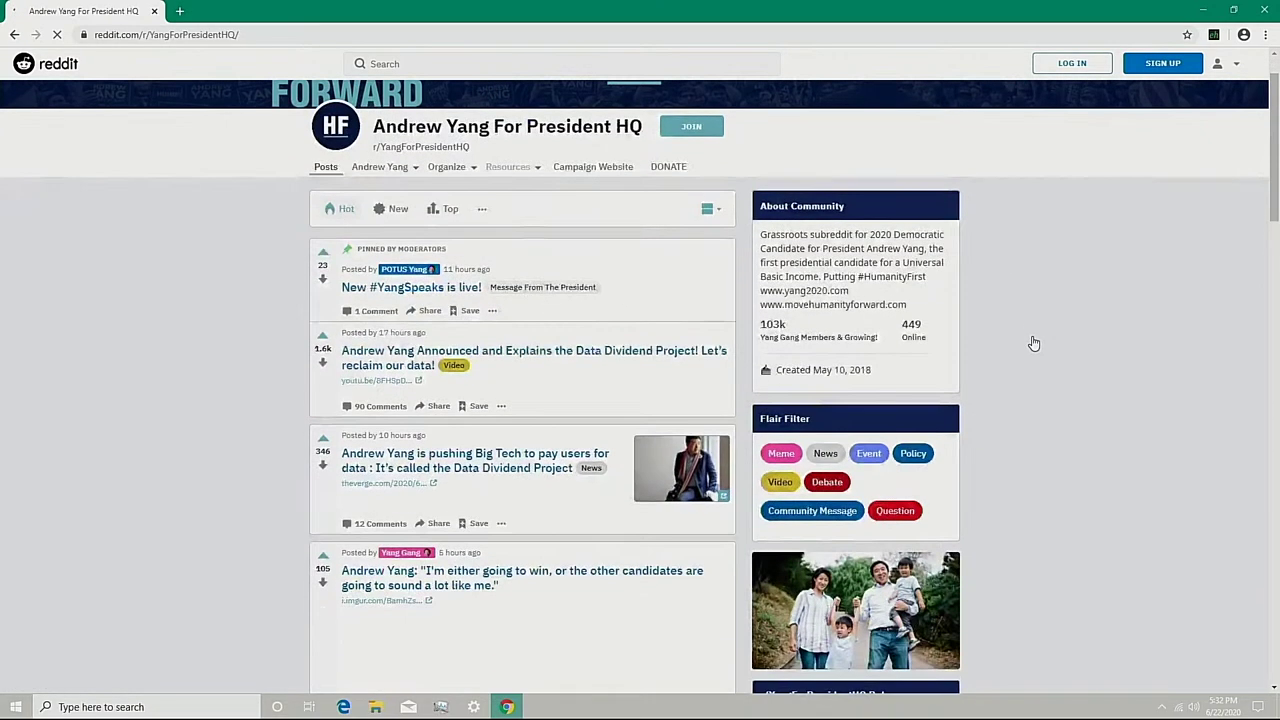
pyautogui.scroll(-2, 1034, 343)
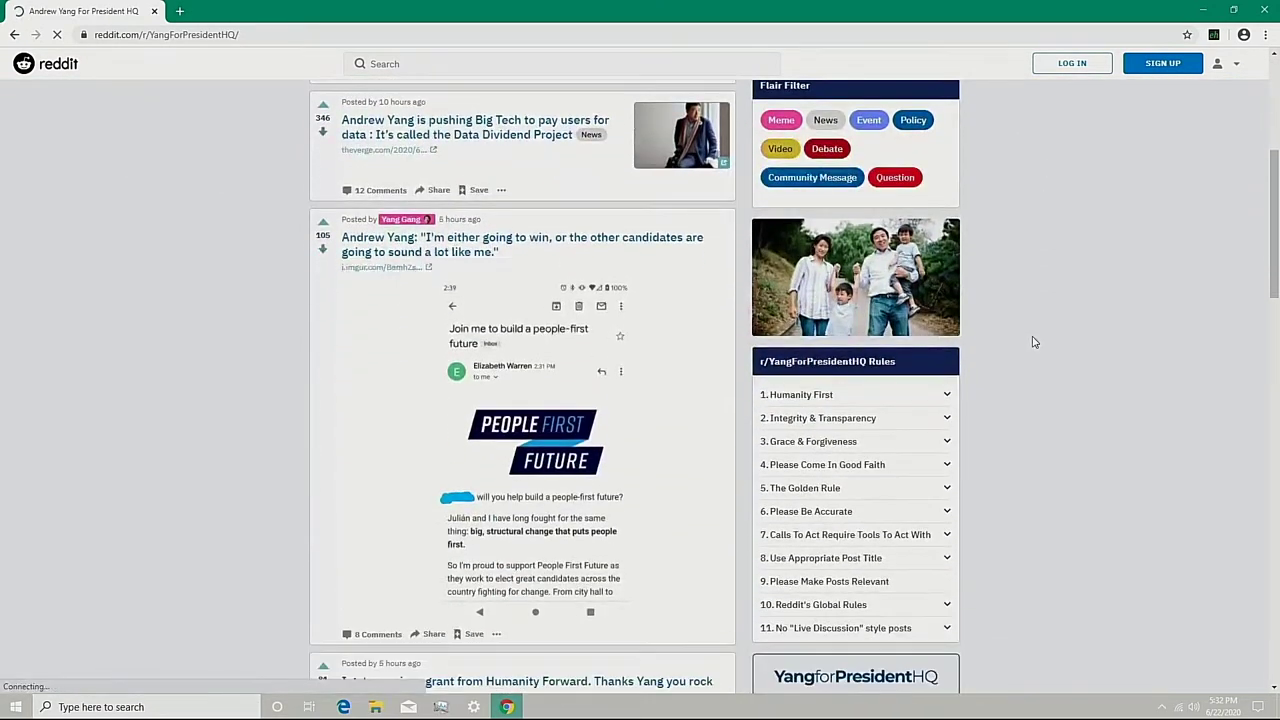
pyautogui.scroll(-2, 1034, 343)
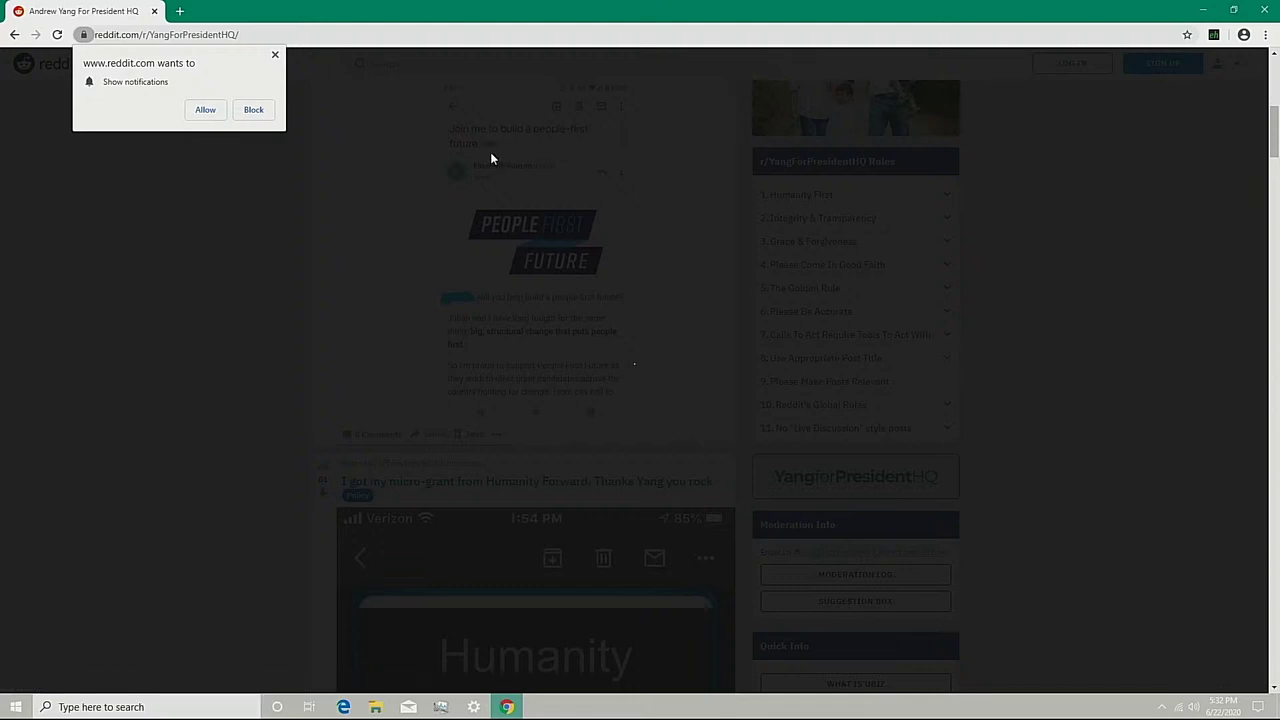
pyautogui.click(275, 55)
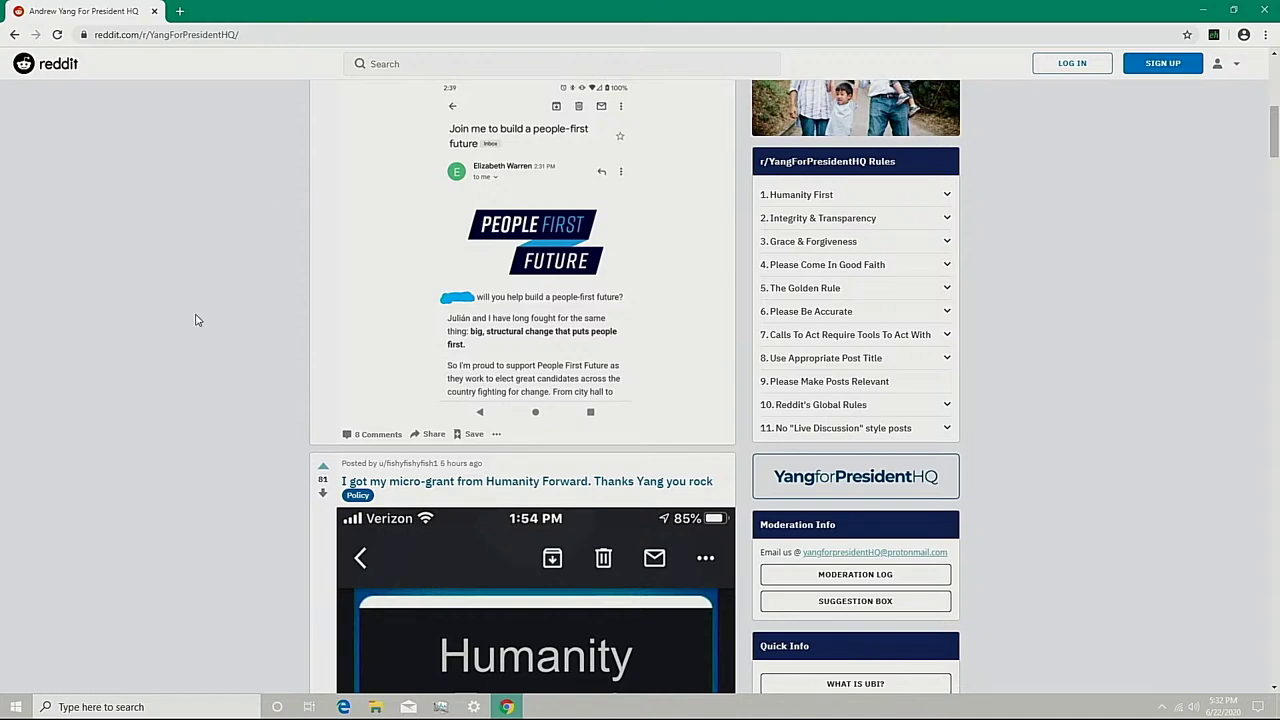
pyautogui.scroll(-2, 175, 338)
pyautogui.scroll(-3, 175, 338)
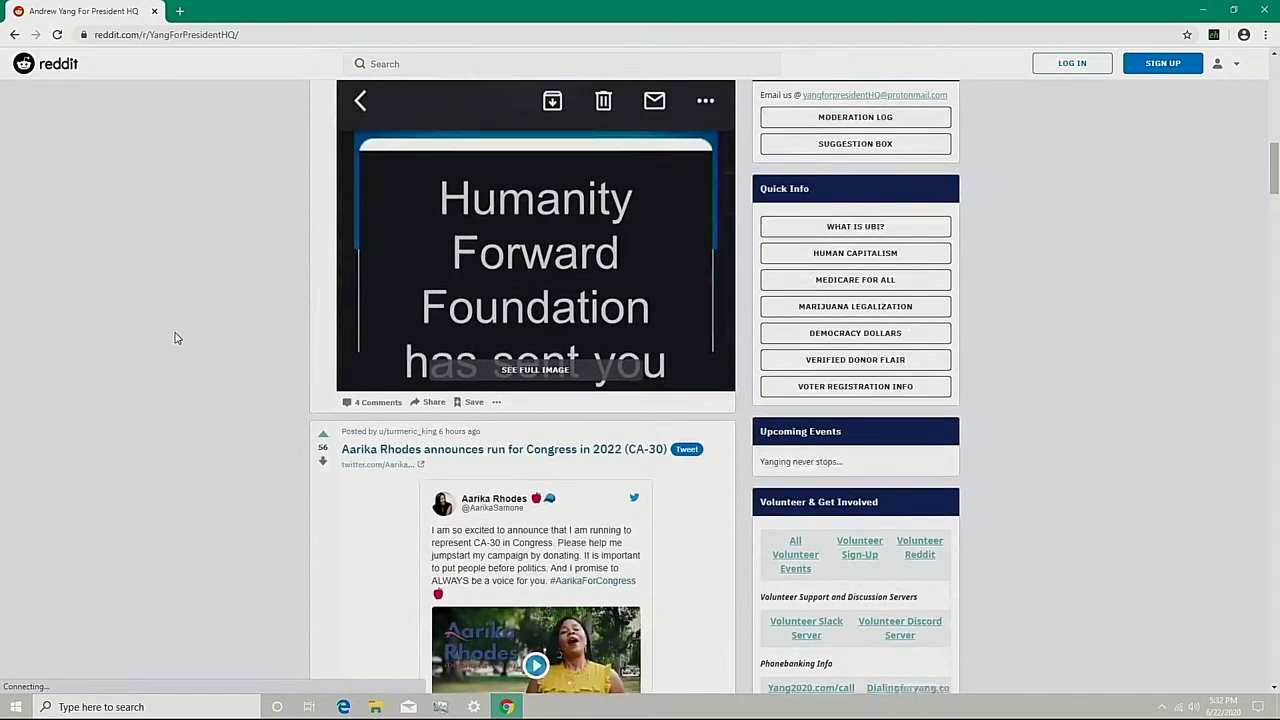
pyautogui.scroll(-1, 175, 338)
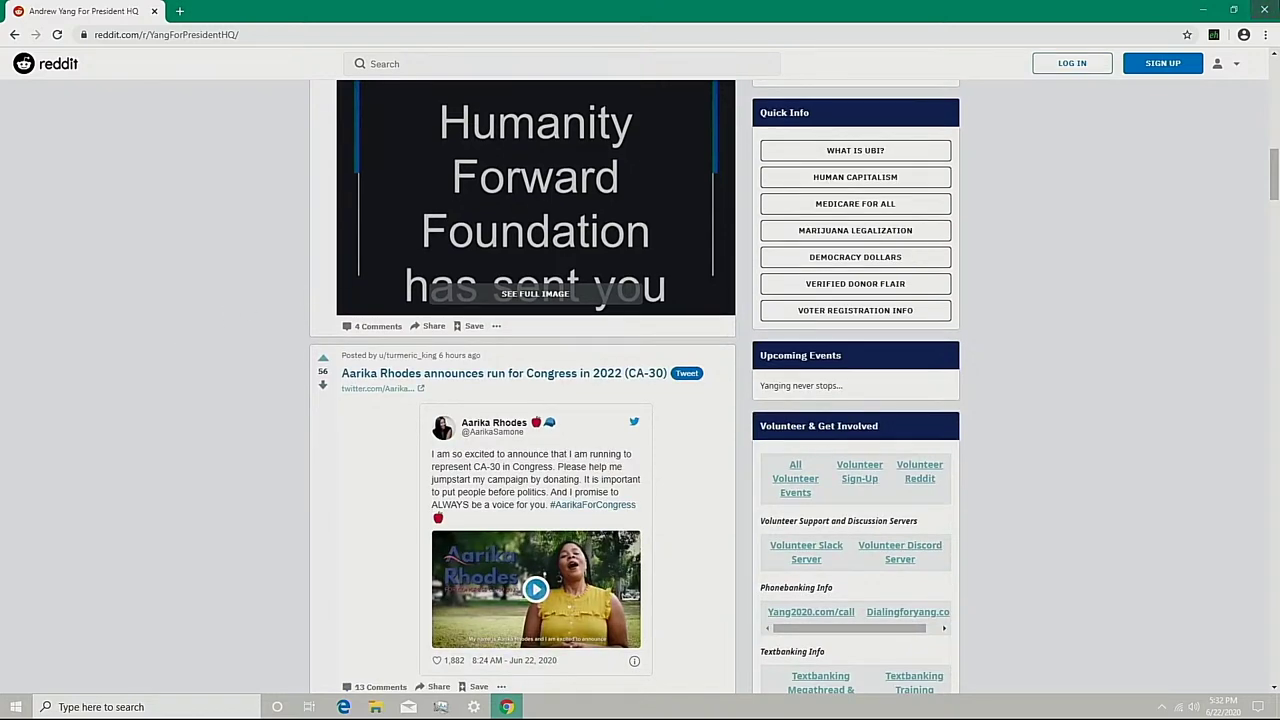
# Close Chrome and return to Windows Update in Settings to check the installation progress
pyautogui.click(1263, 10)
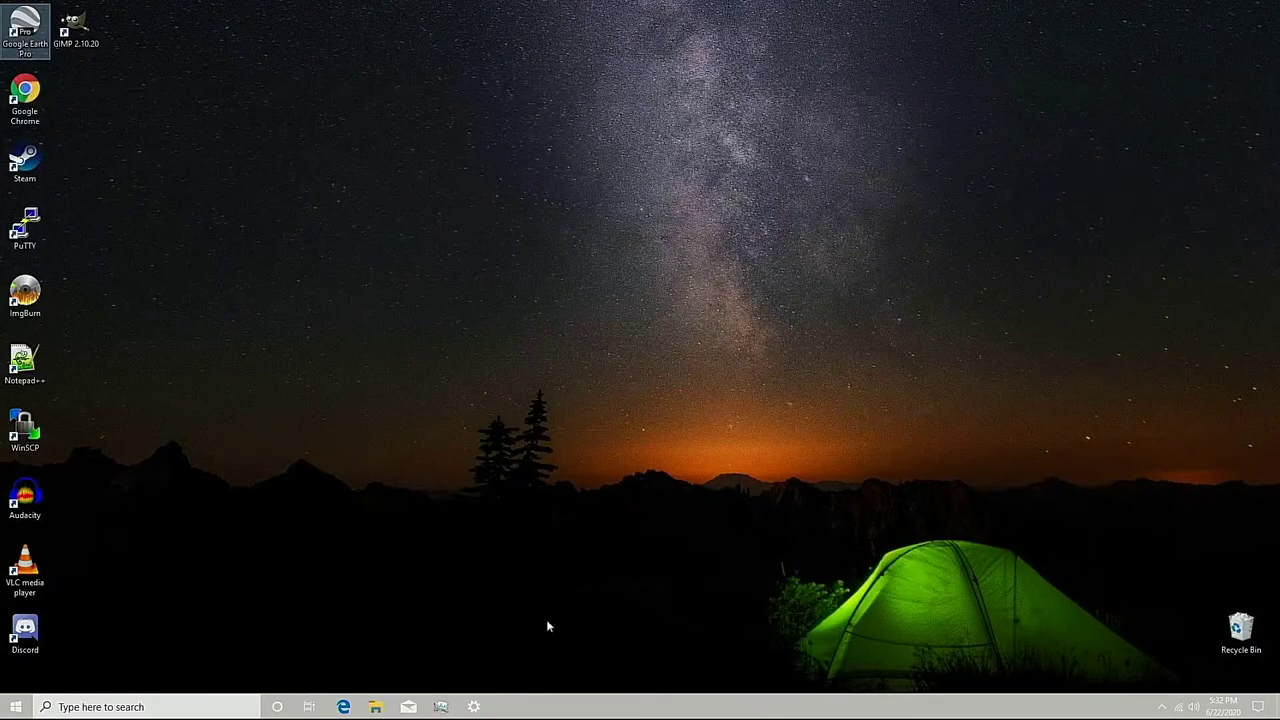
pyautogui.click(476, 709)
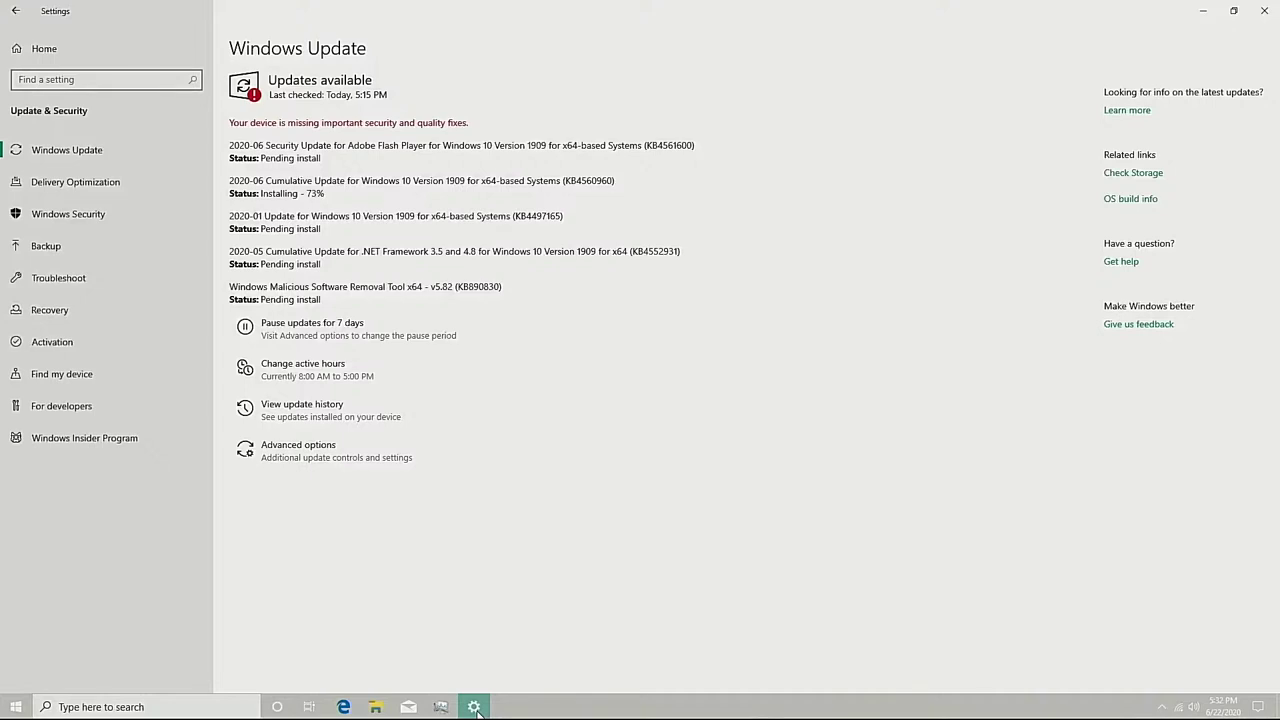